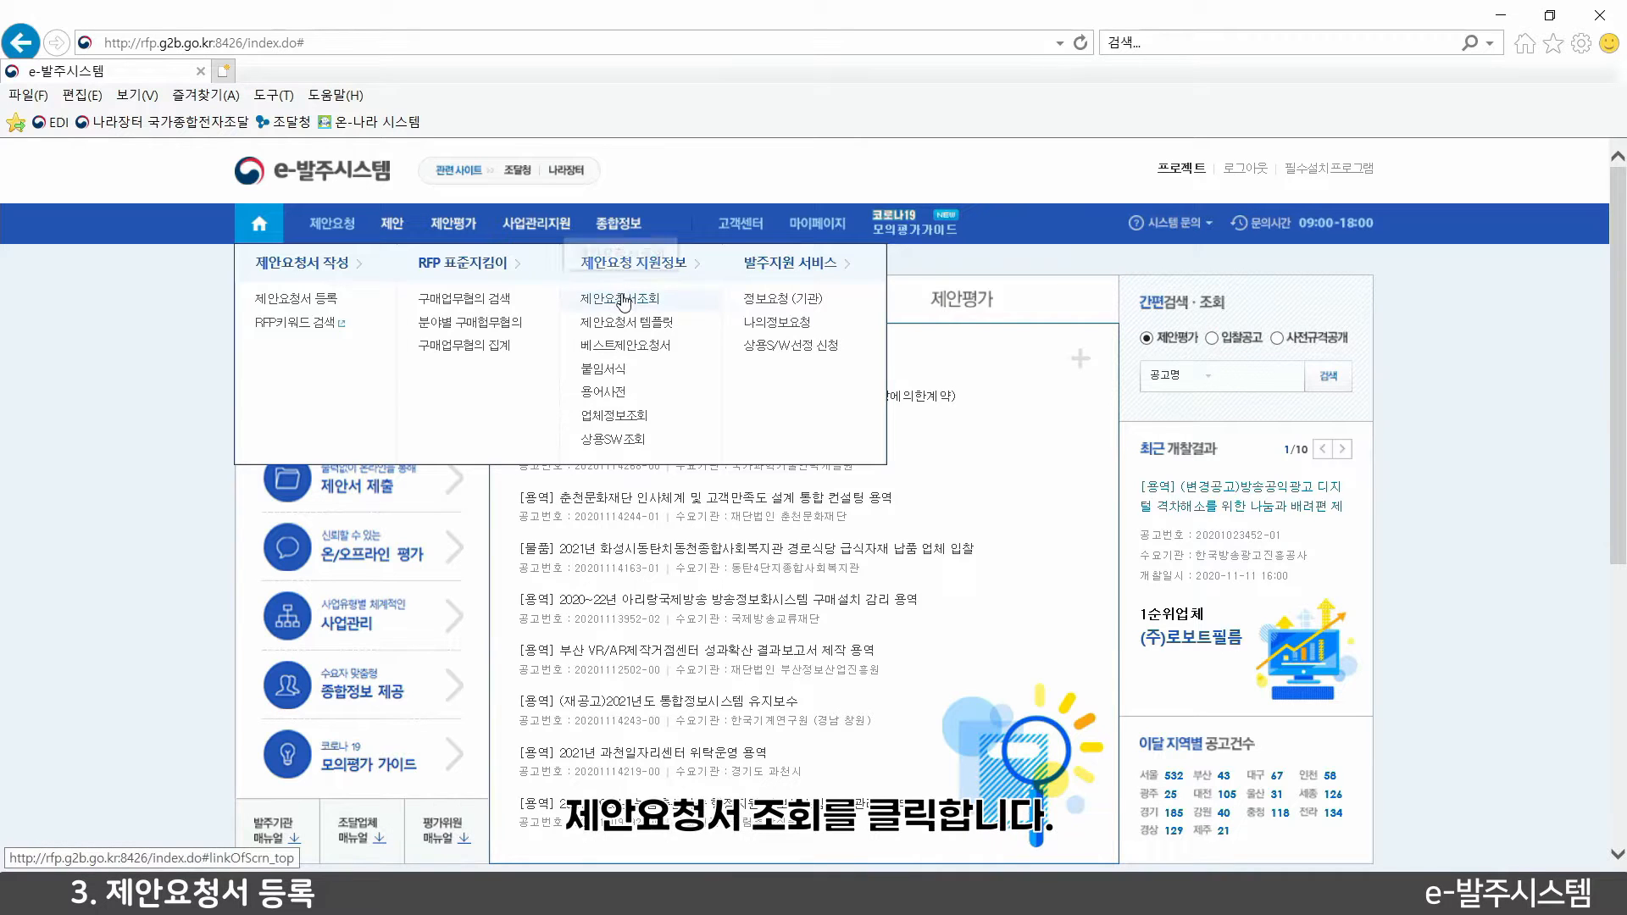
On the 제안요청서조회 page, set 사업유형 to ICT 서비스, SW 및 시스템 개발, 정보시스템개발서비스
{"action": "left_click", "coordinate": [624, 301]}
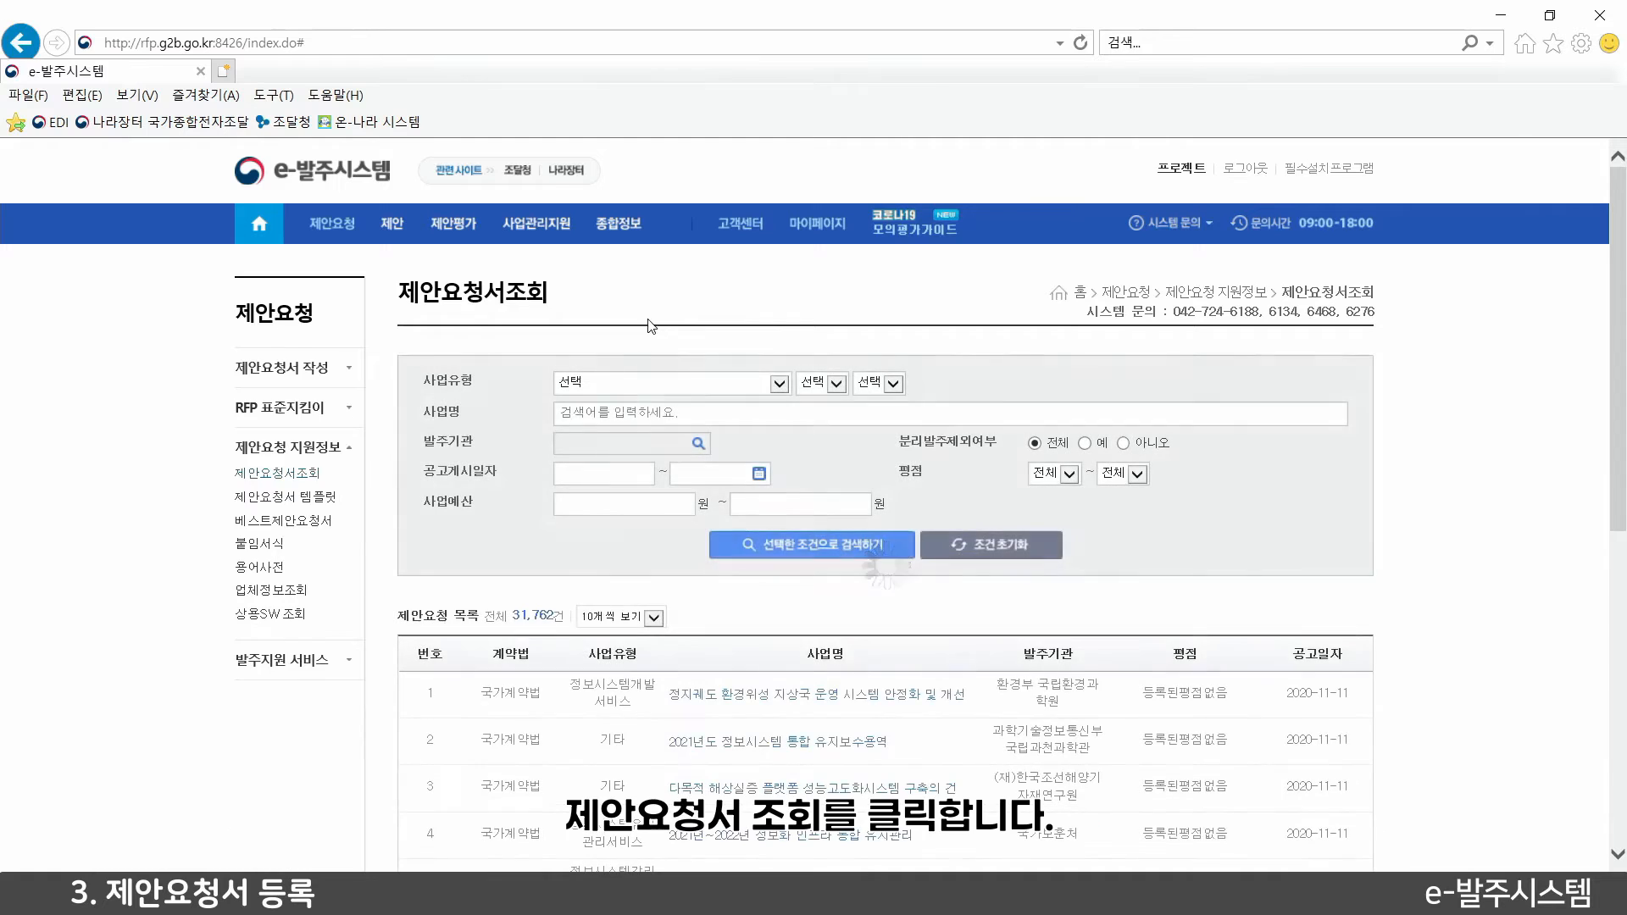
{"action": "scroll", "coordinate": [641, 322], "scroll_direction": "down", "scroll_amount": 1}
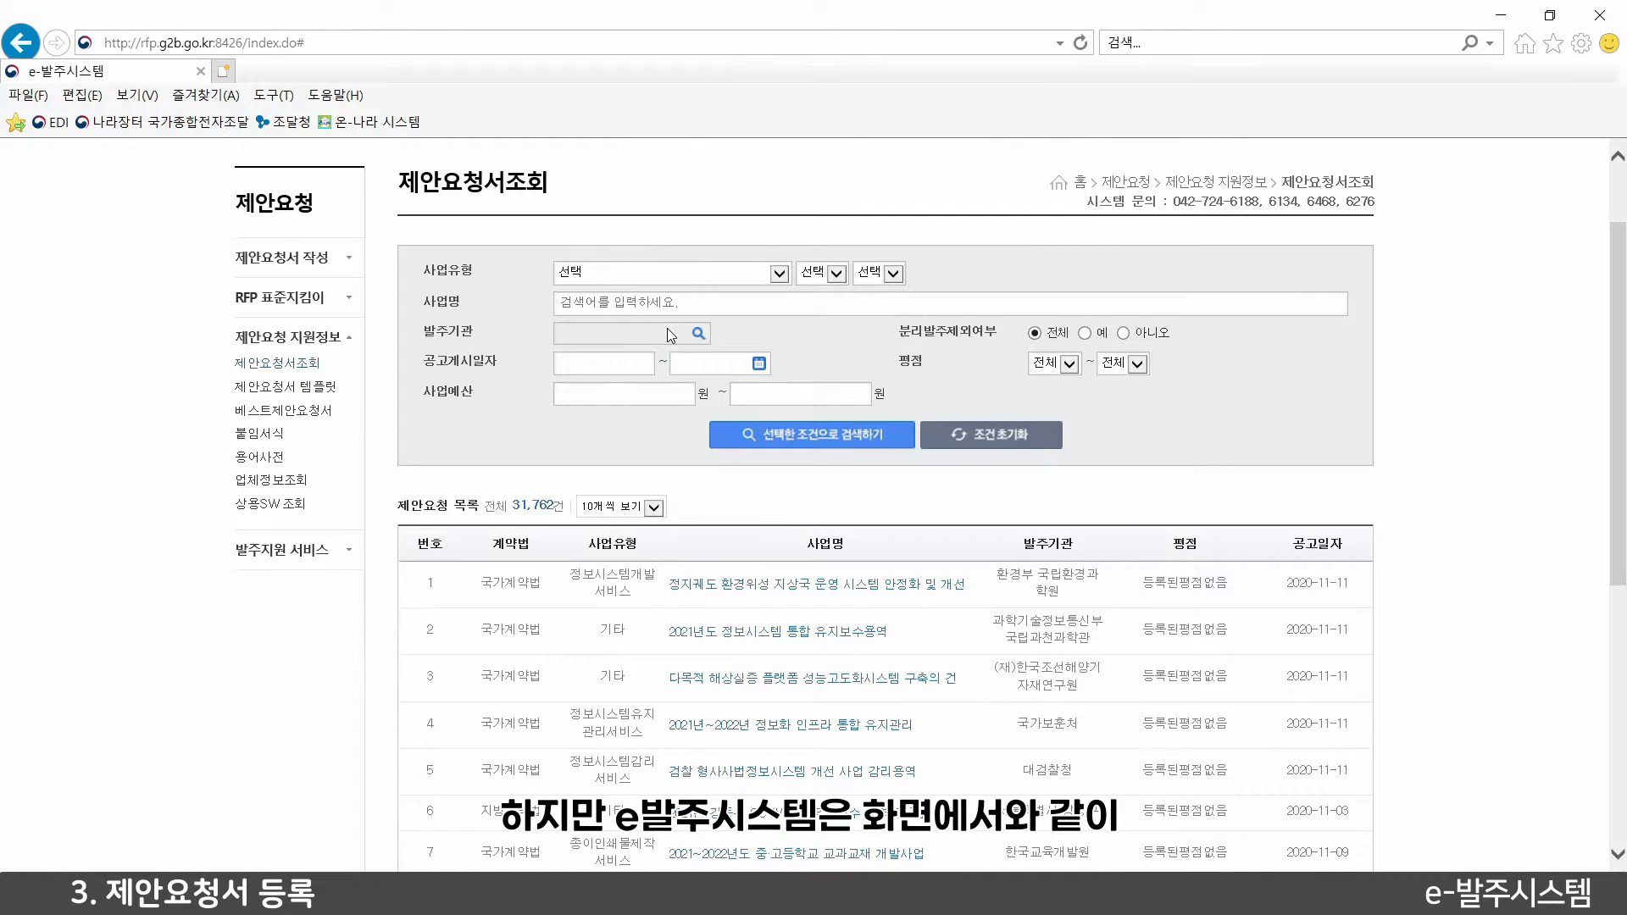
{"action": "left_click", "coordinate": [734, 283]}
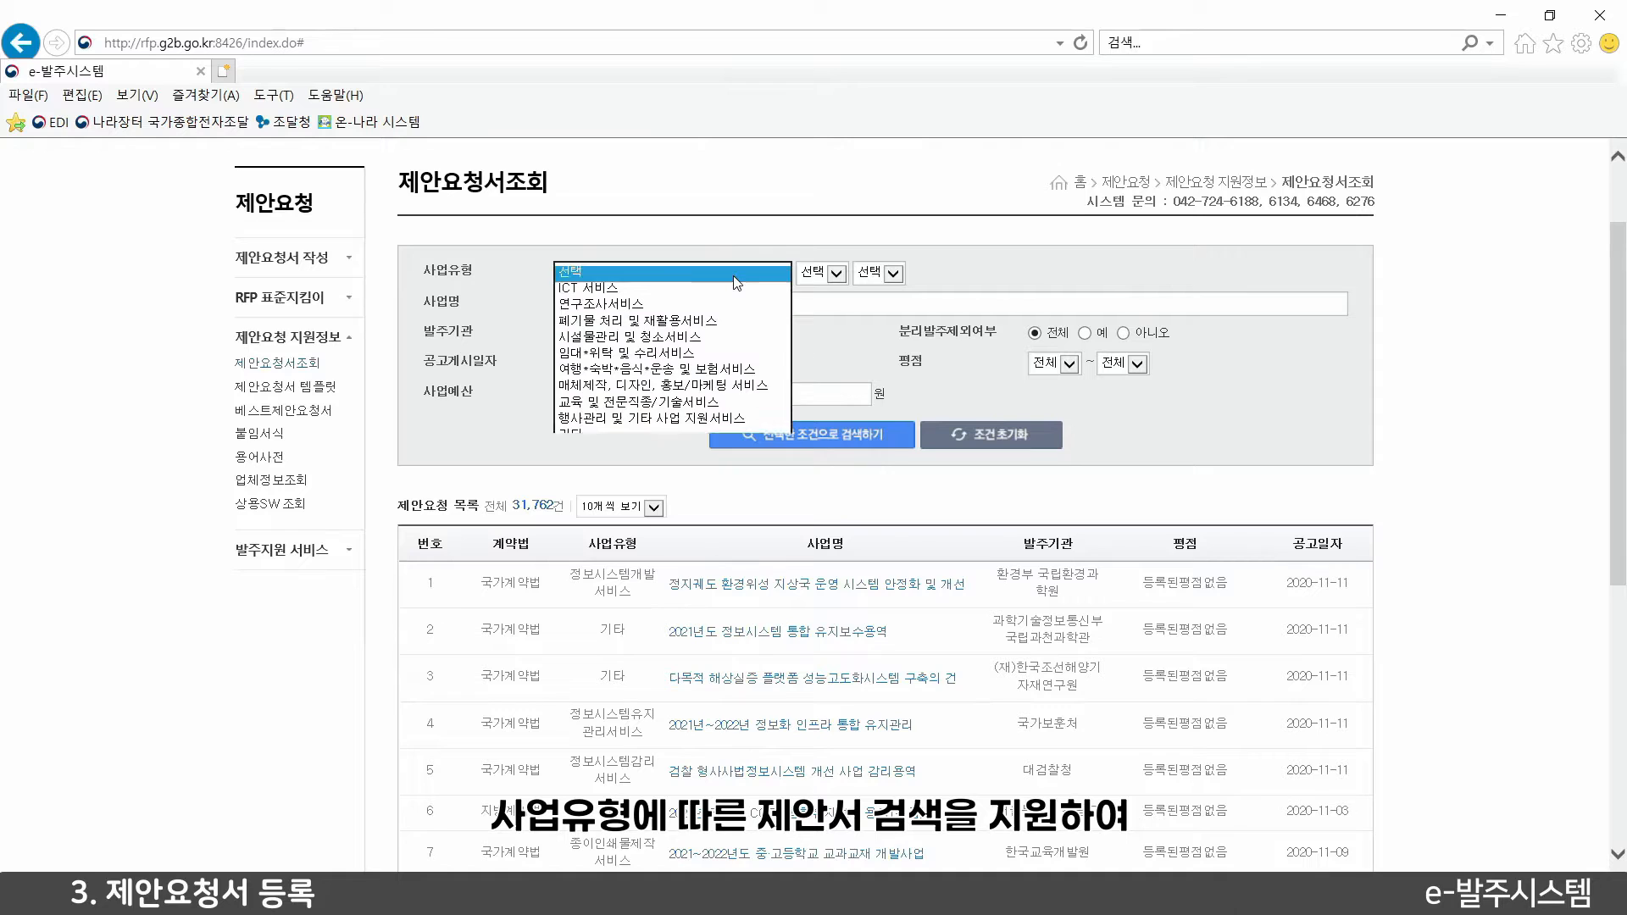
{"action": "left_click", "coordinate": [723, 287]}
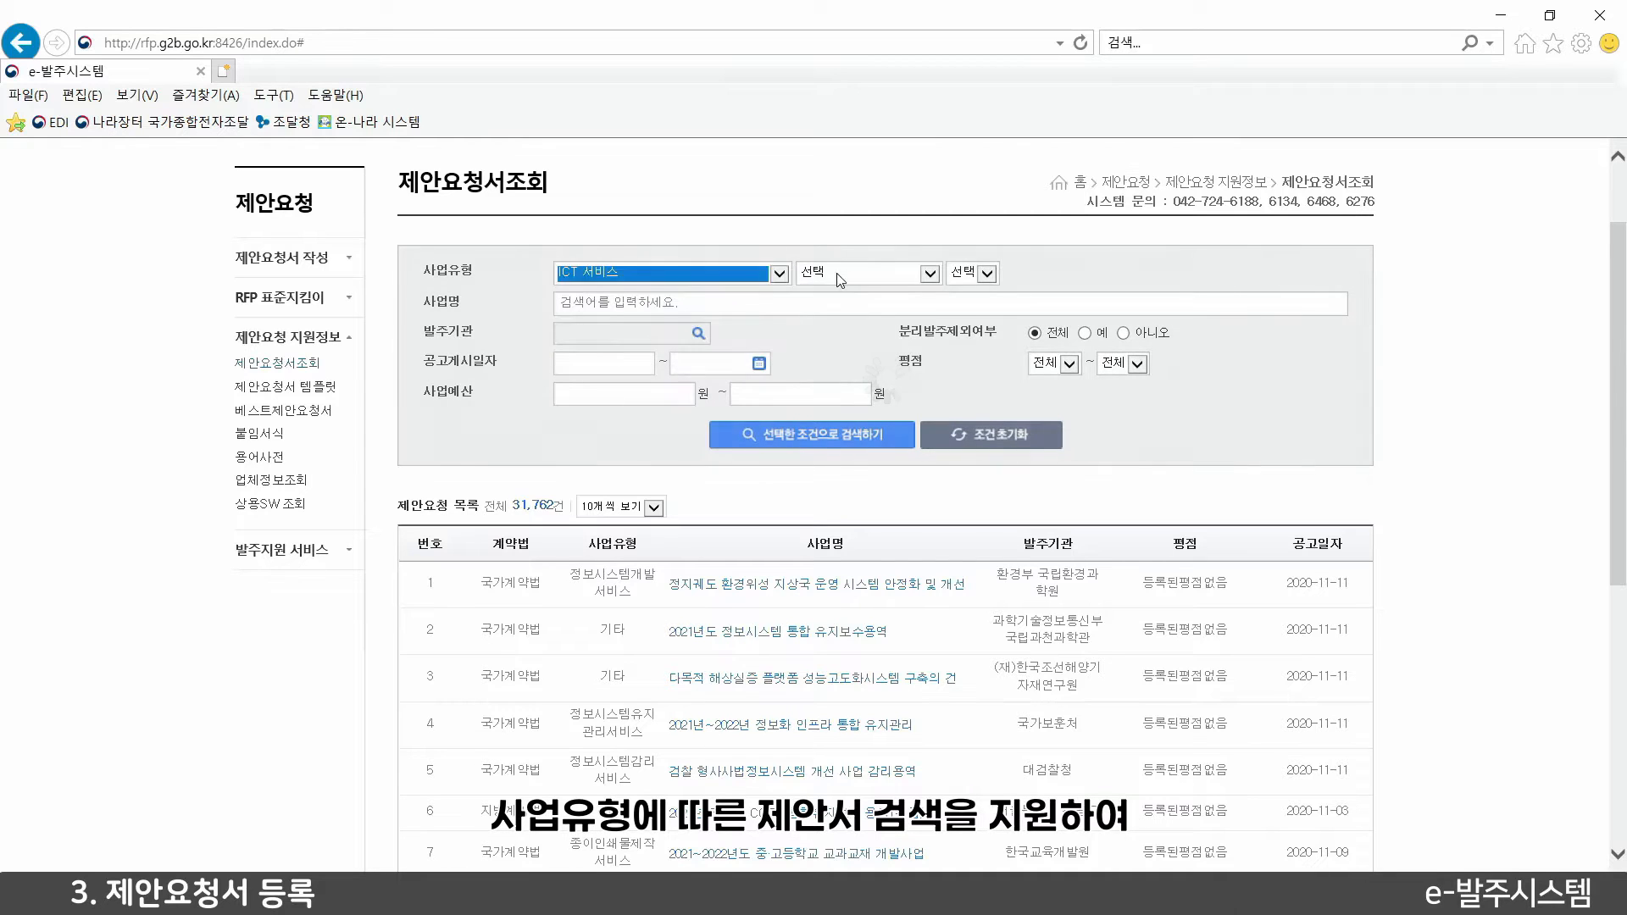
{"action": "left_click", "coordinate": [871, 282]}
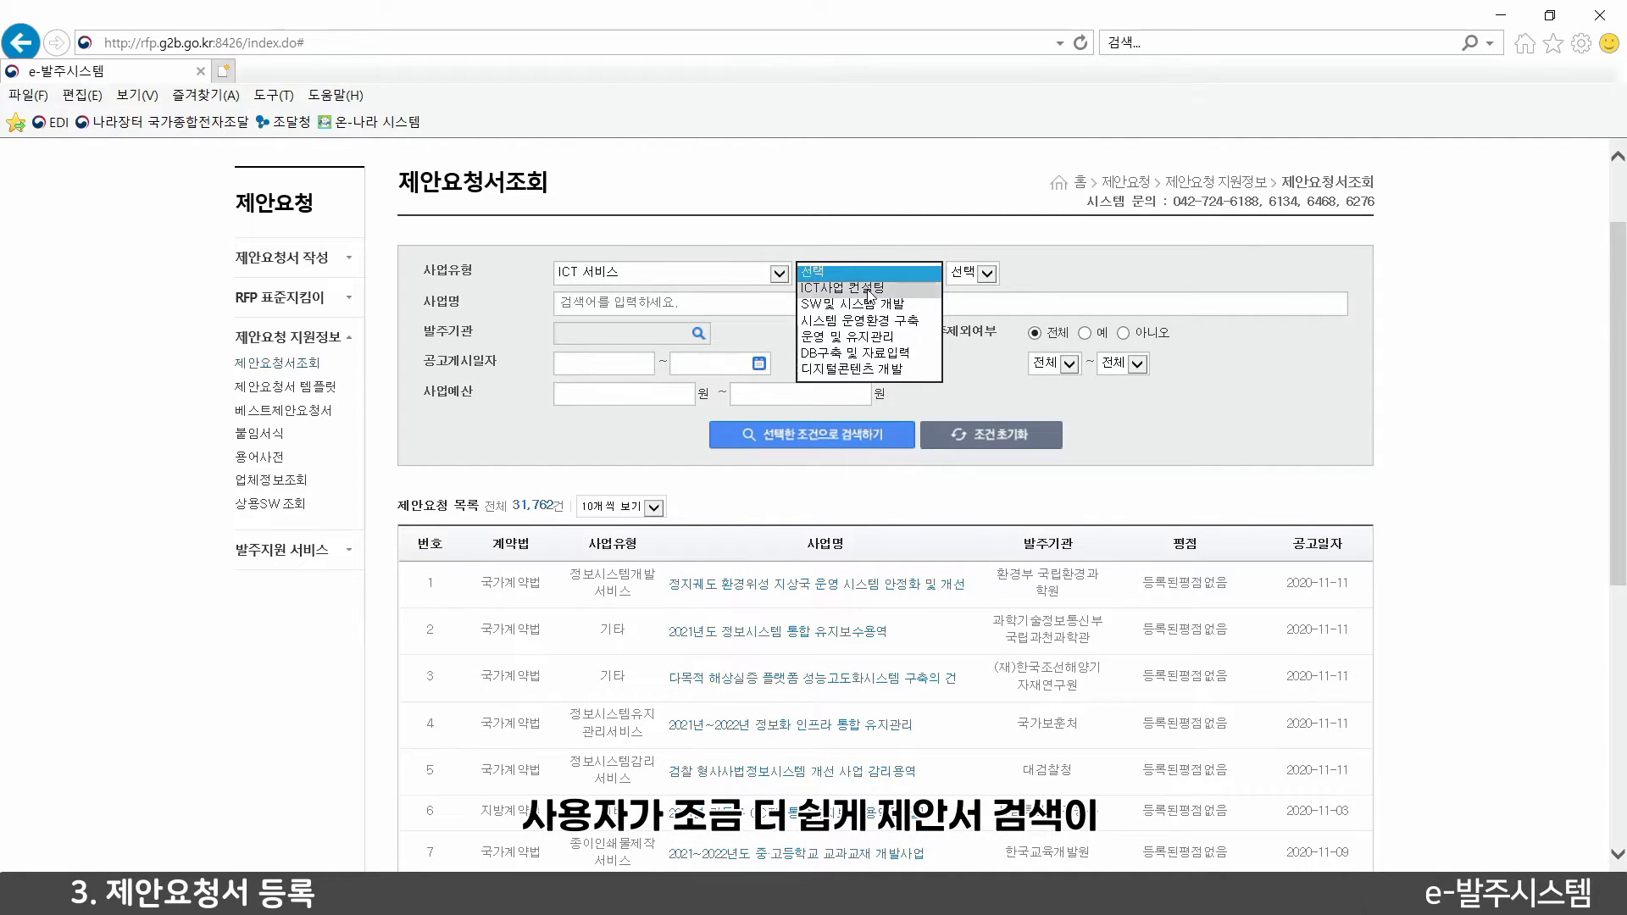
{"action": "left_click", "coordinate": [873, 288]}
{"action": "left_click", "coordinate": [898, 283]}
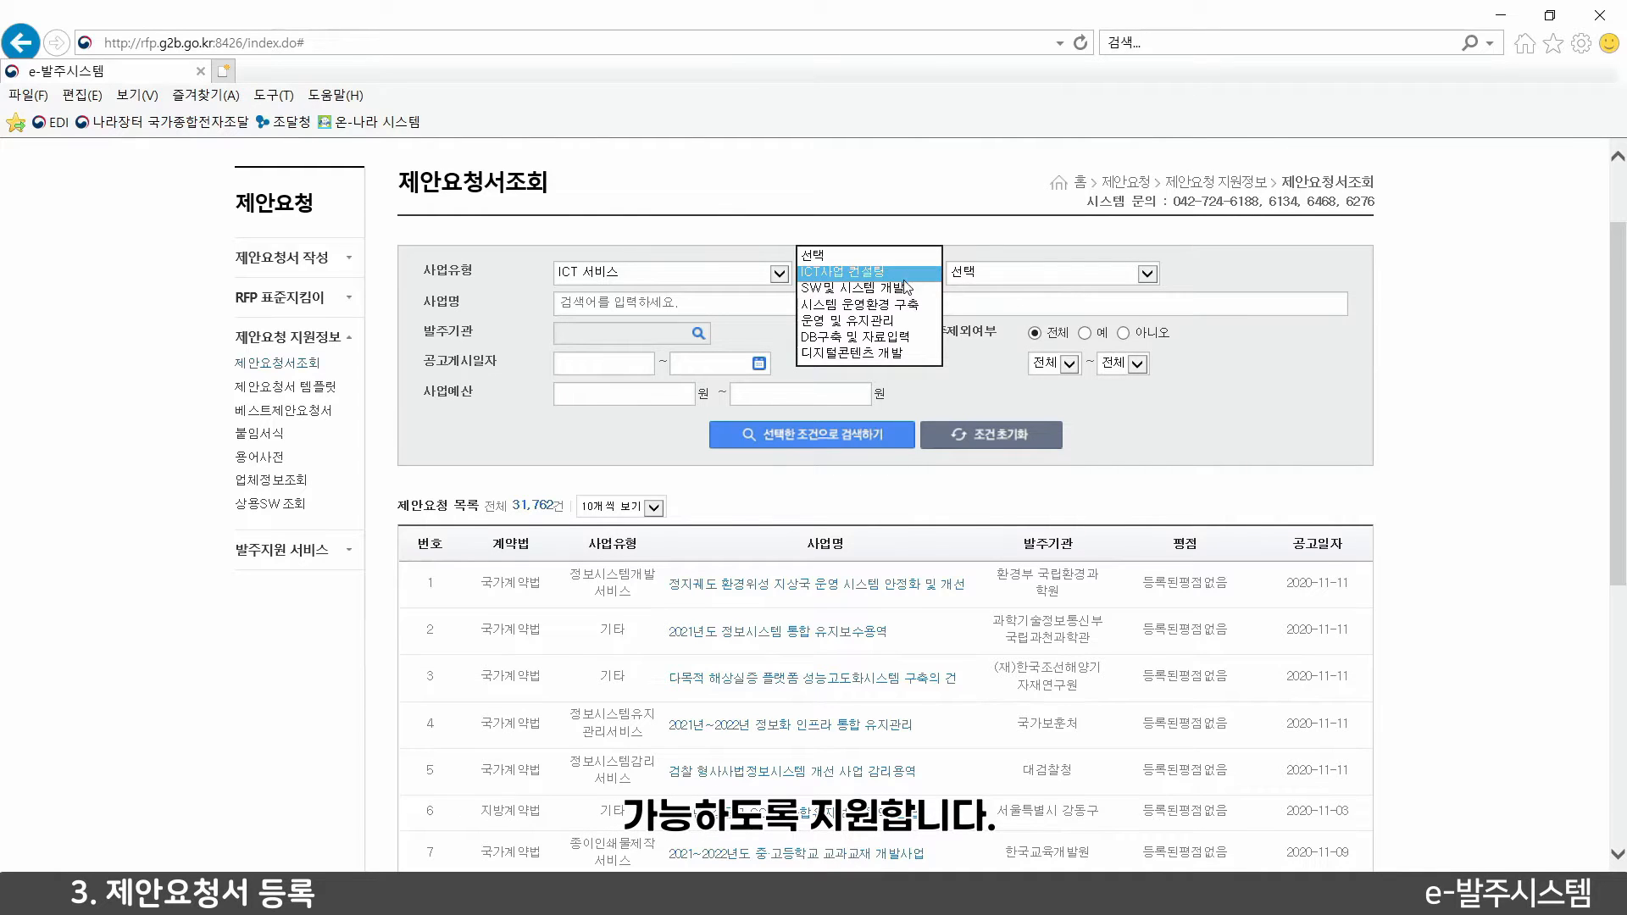
{"action": "left_click", "coordinate": [903, 288]}
{"action": "left_click", "coordinate": [1037, 283]}
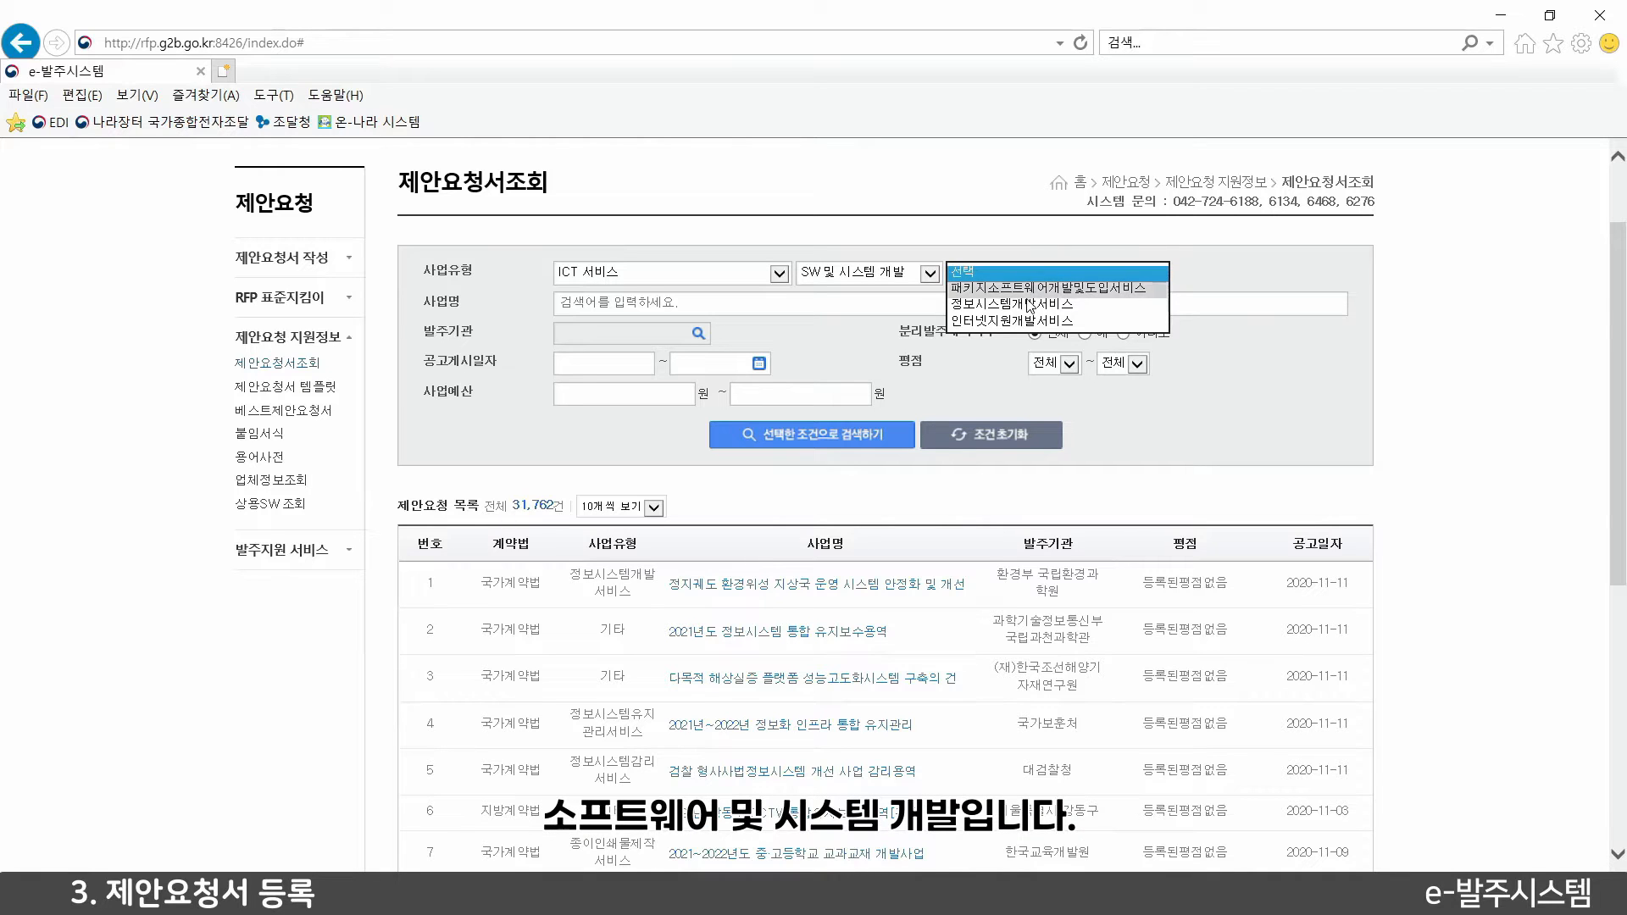
{"action": "left_click", "coordinate": [1032, 288]}
{"action": "left_click", "coordinate": [1020, 283]}
{"action": "left_click", "coordinate": [1018, 289]}
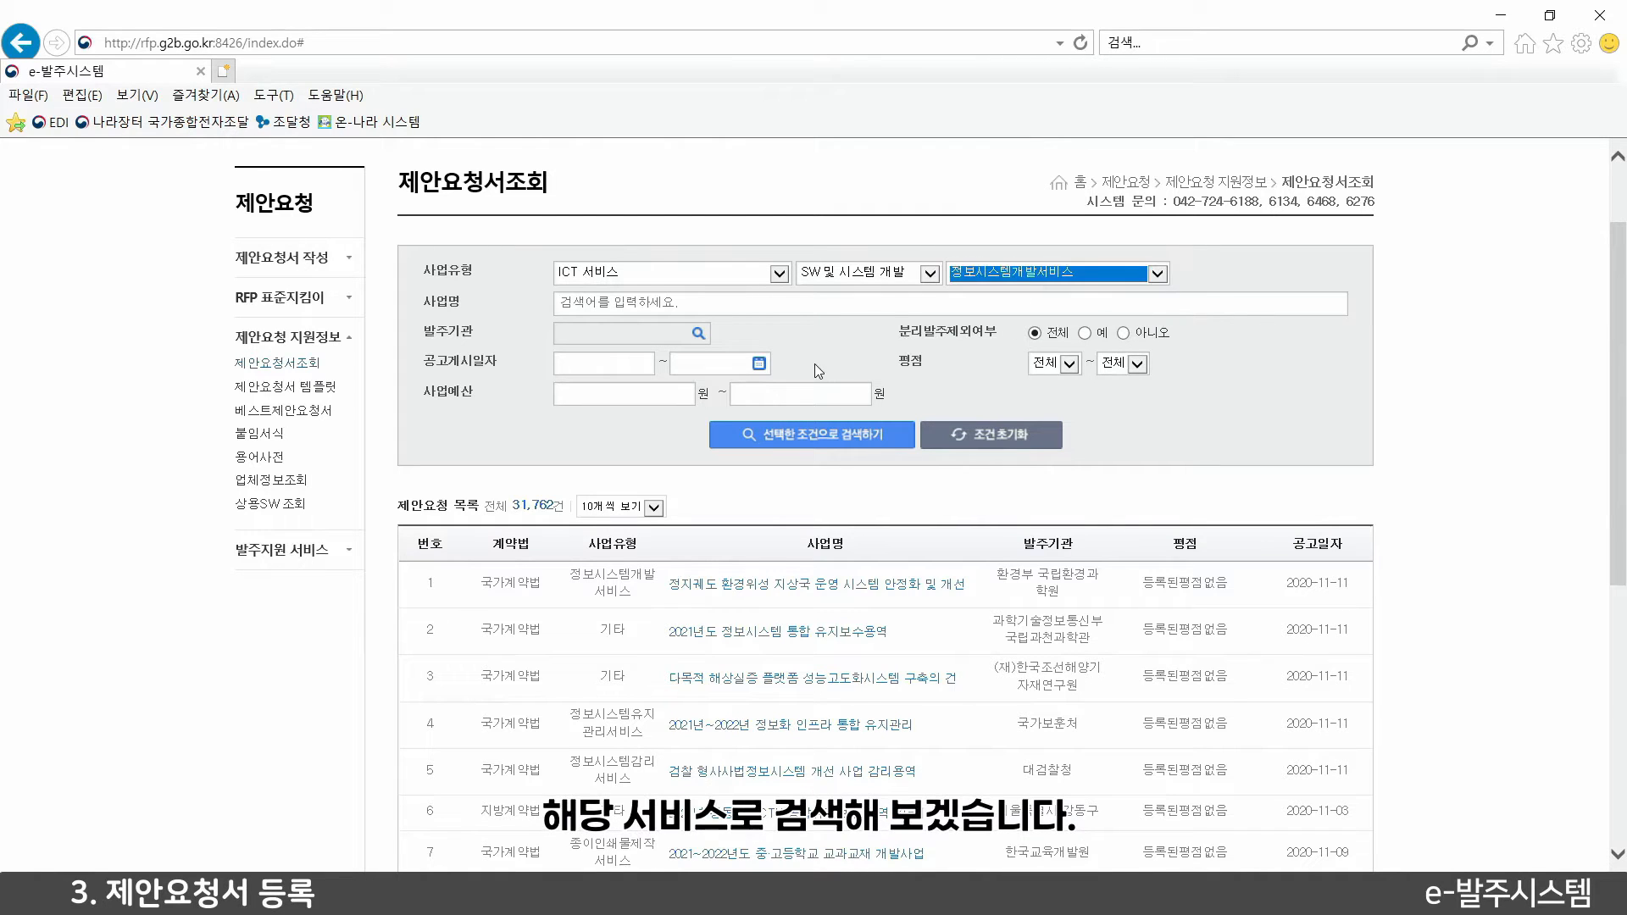
Search with the selected business type conditions and look through the resulting list of proposal requests
{"action": "left_click", "coordinate": [803, 439]}
{"action": "left_click", "coordinate": [802, 437]}
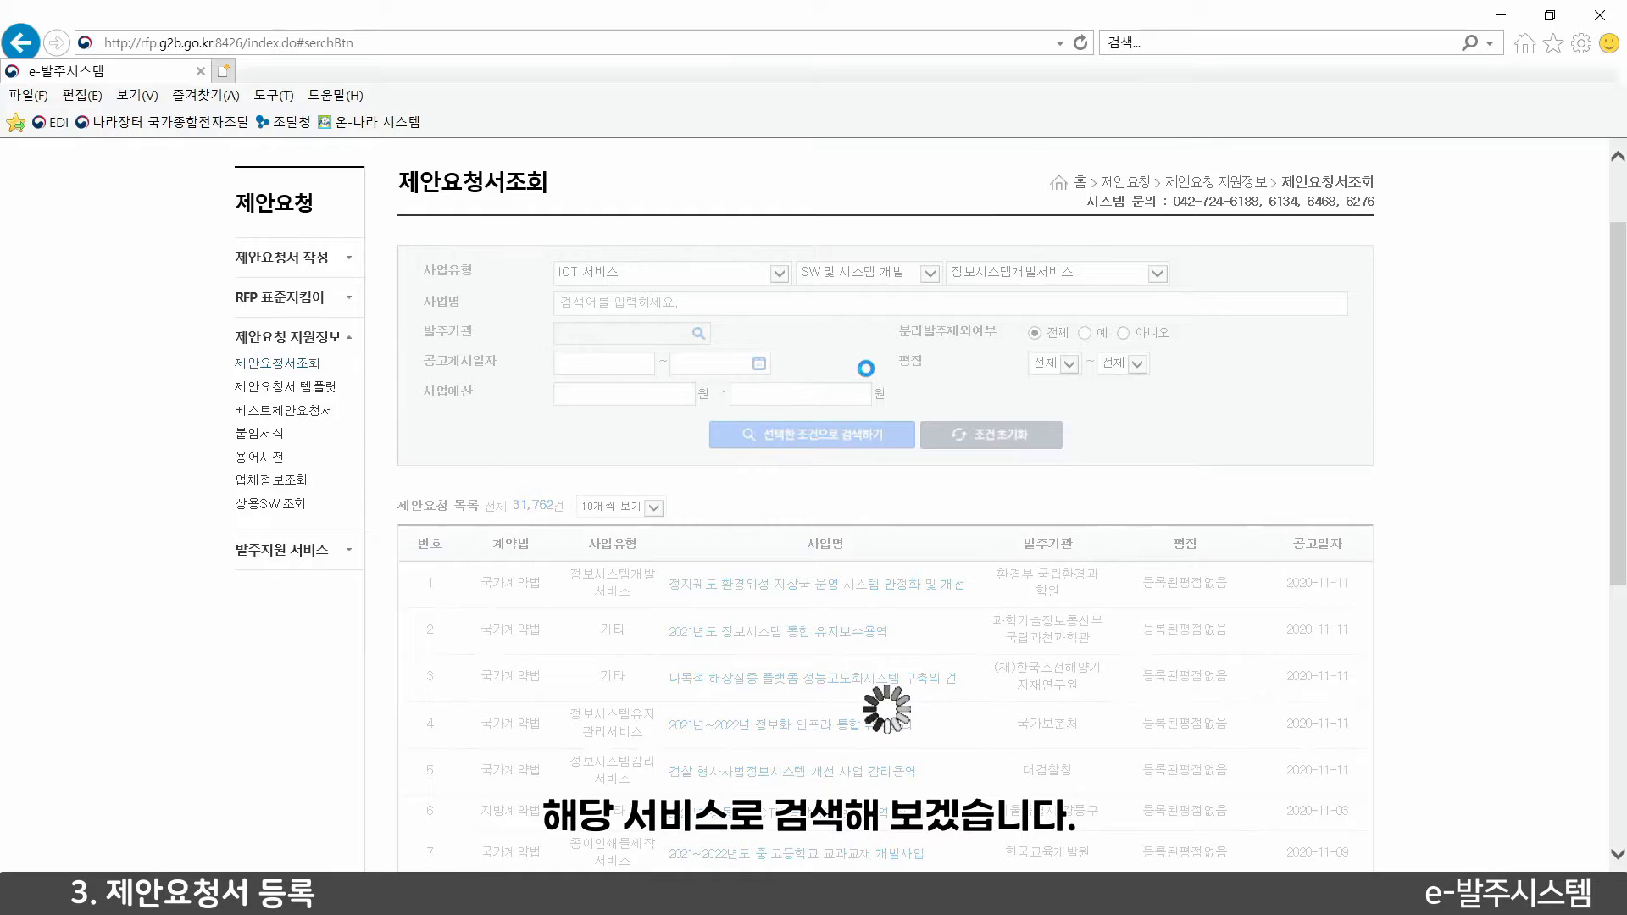
{"action": "scroll", "coordinate": [615, 389], "scroll_direction": "down", "scroll_amount": 4}
{"action": "scroll", "coordinate": [678, 408], "scroll_direction": "up", "scroll_amount": 2}
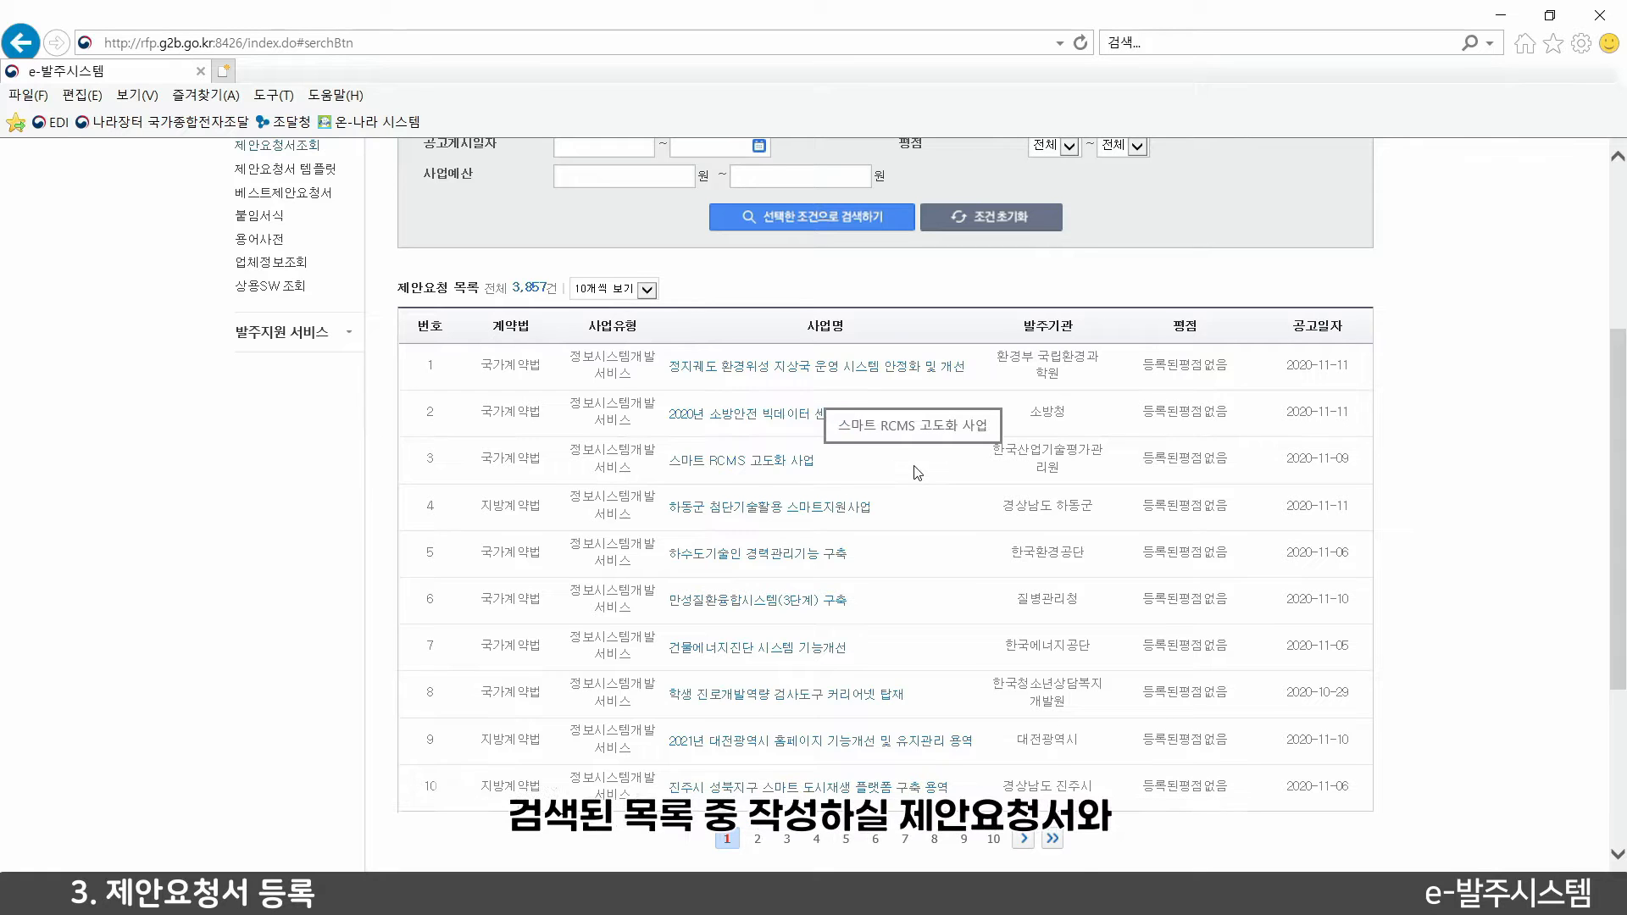
{"action": "scroll", "coordinate": [782, 440], "scroll_direction": "up", "scroll_amount": 2}
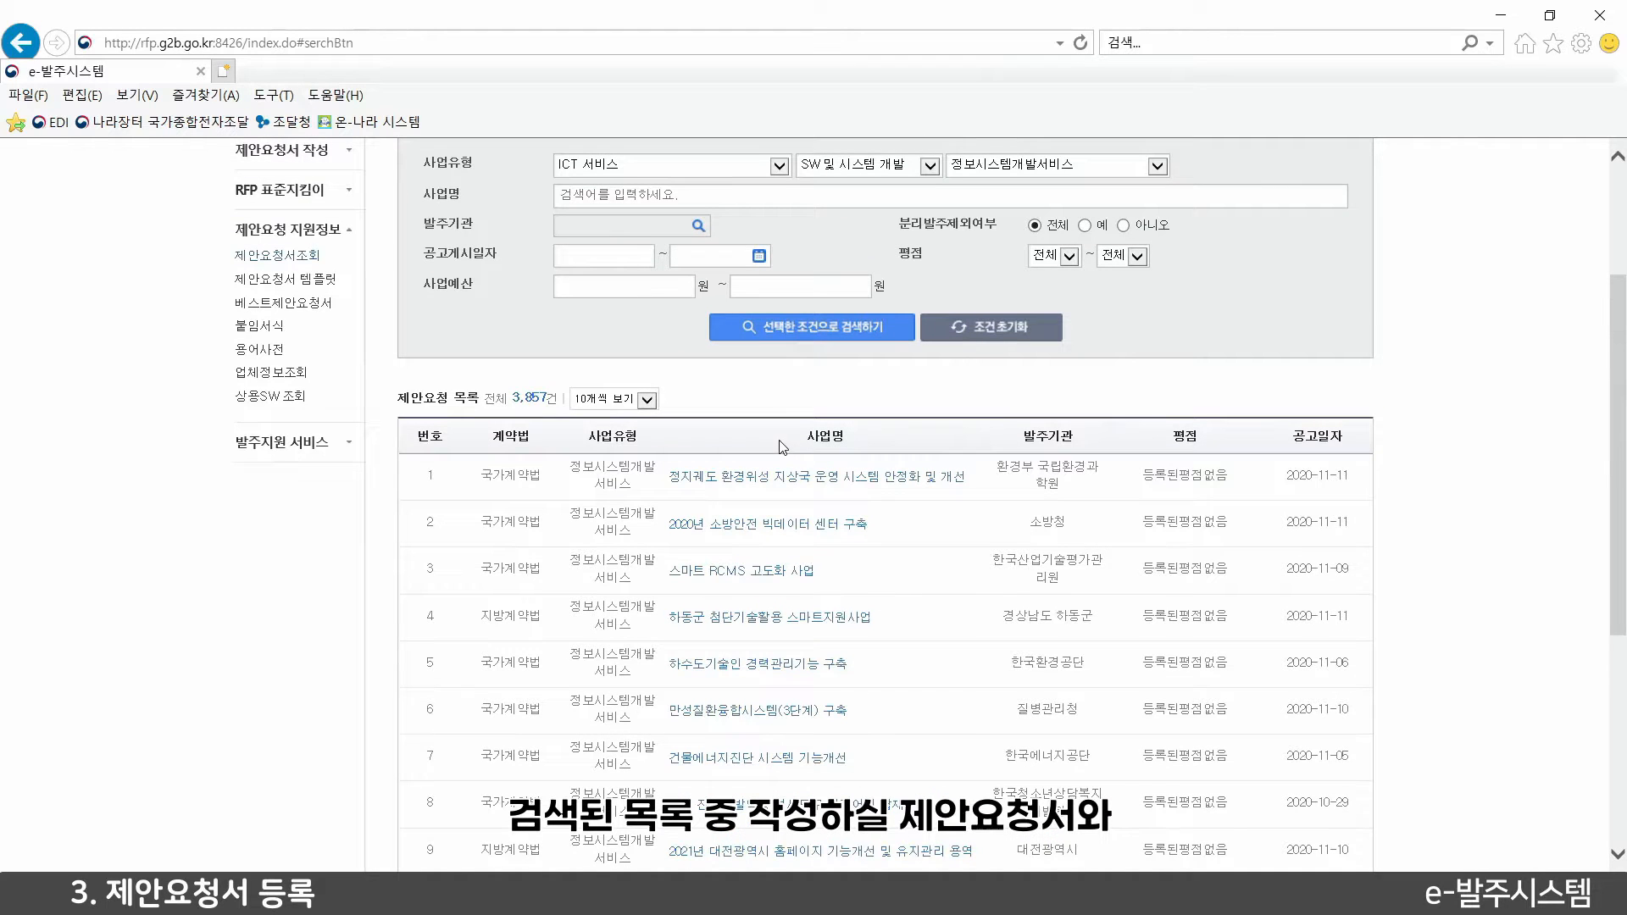
{"action": "scroll", "coordinate": [796, 439], "scroll_direction": "down", "scroll_amount": 4}
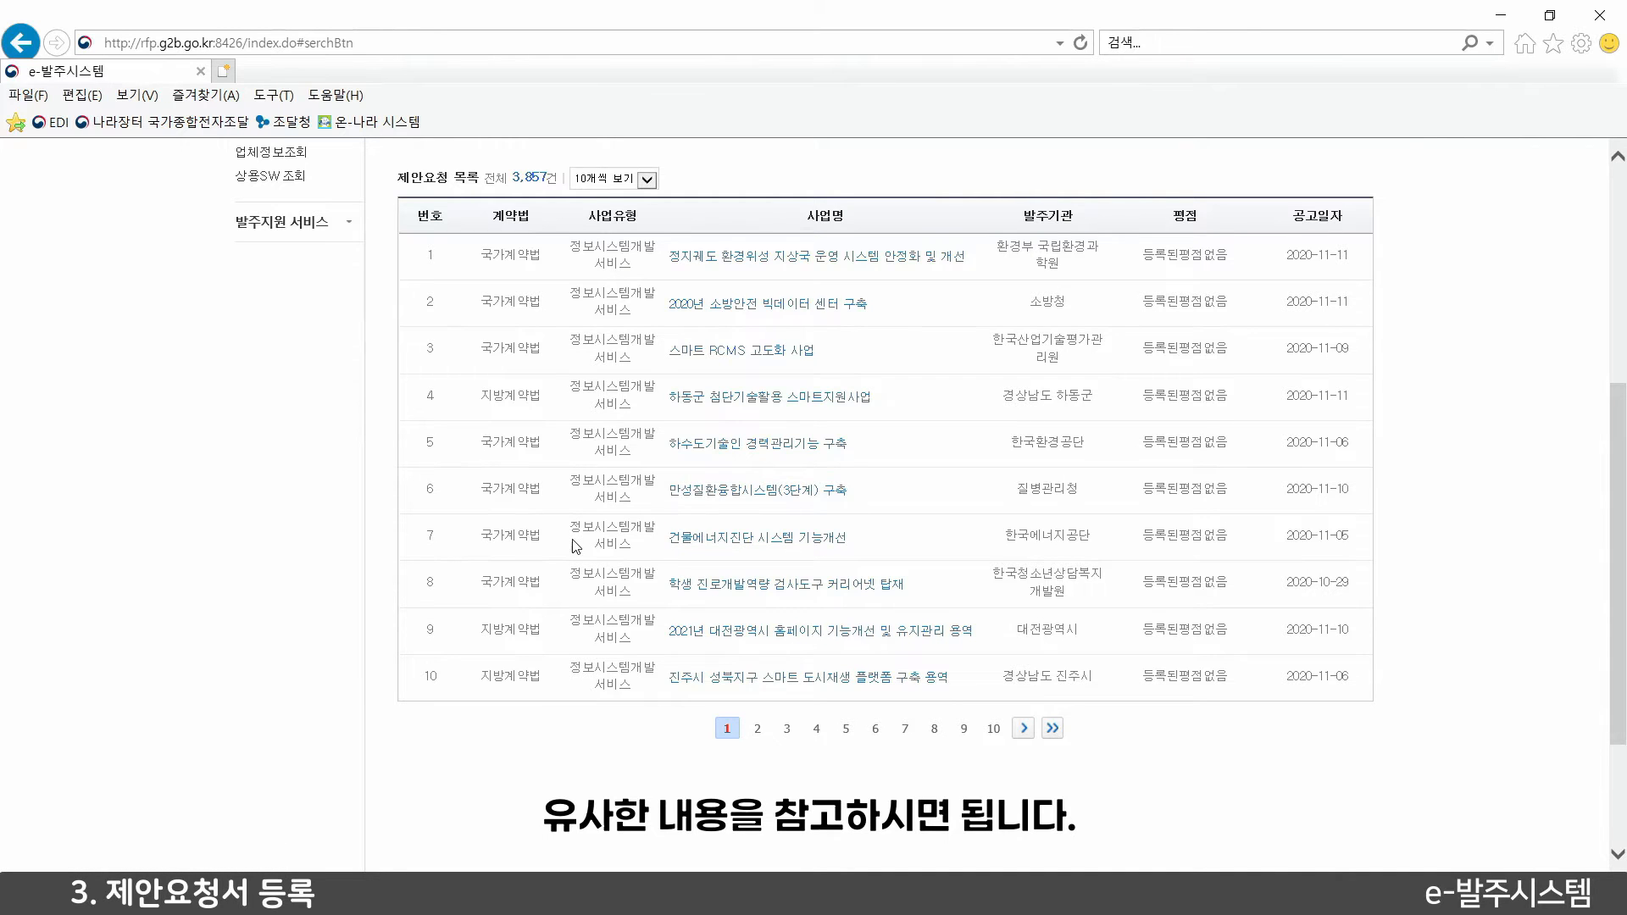
{"action": "scroll", "coordinate": [575, 549], "scroll_direction": "up", "scroll_amount": 6}
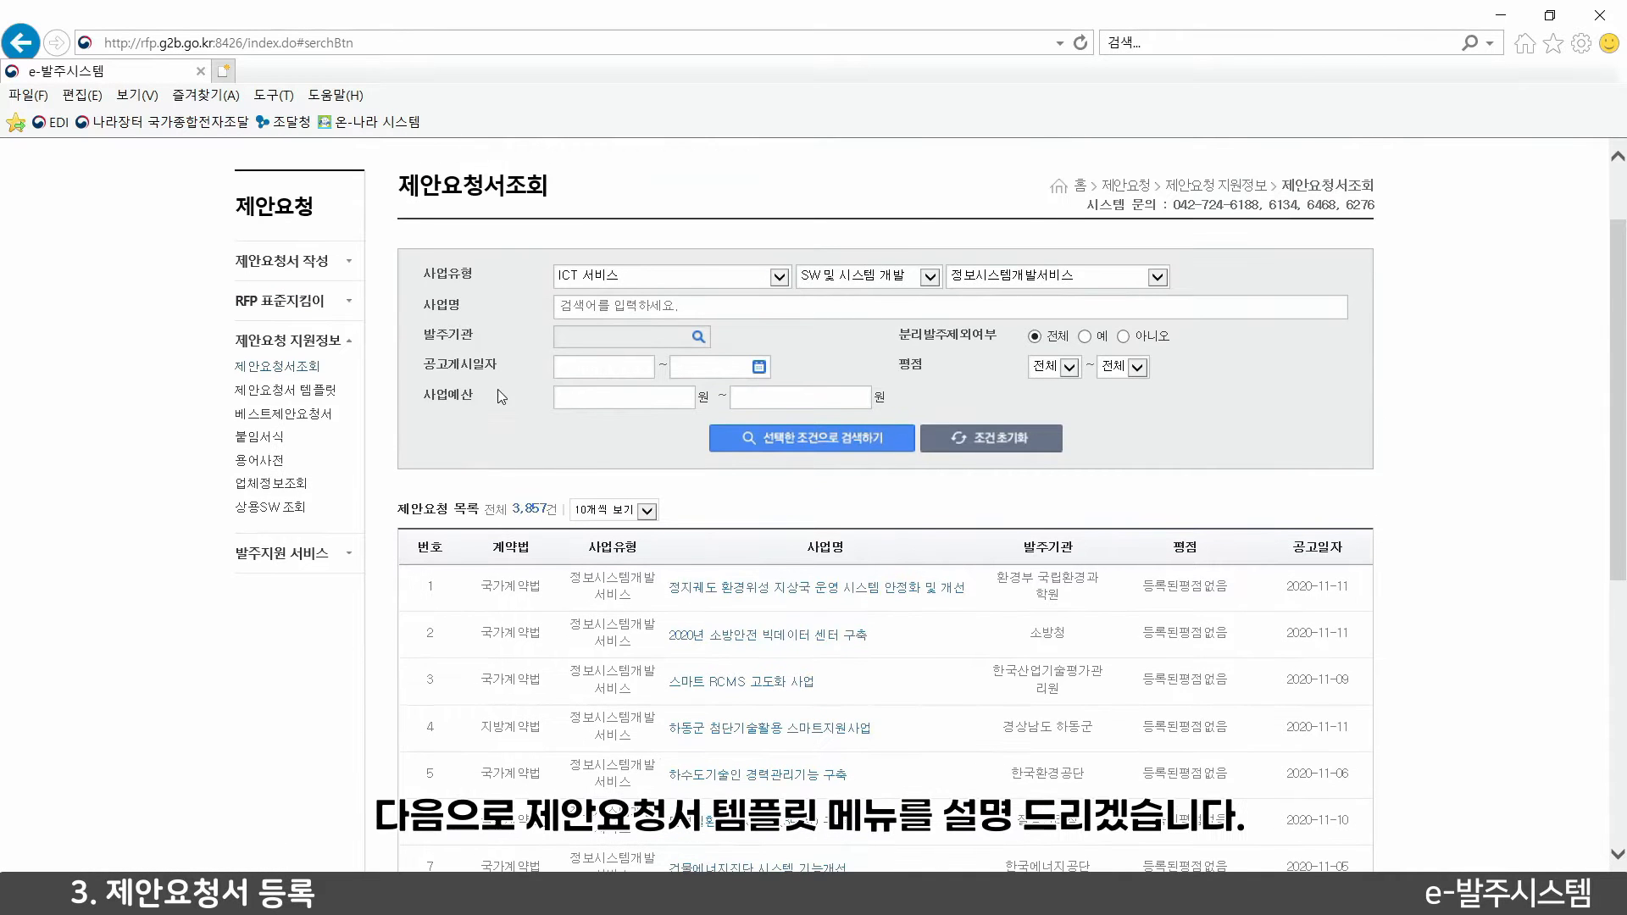
Open the 제안요청서 템플릿 page and examine its 사업유형 options and the list of standard templates
{"action": "left_click", "coordinate": [285, 392]}
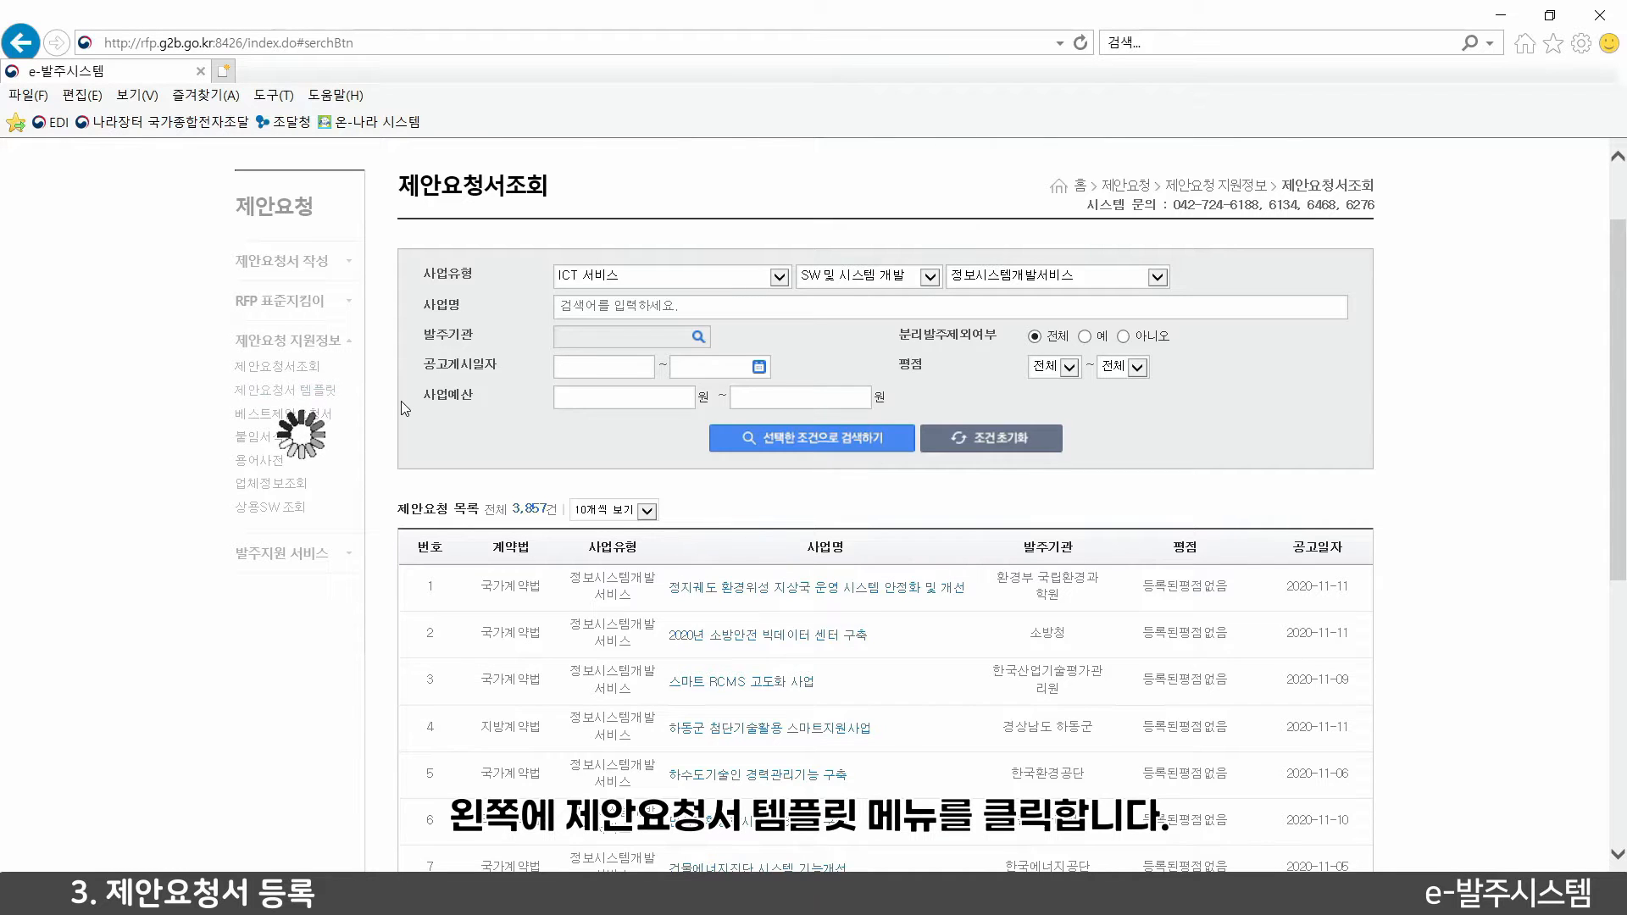
{"action": "scroll", "coordinate": [508, 398], "scroll_direction": "down", "scroll_amount": 2}
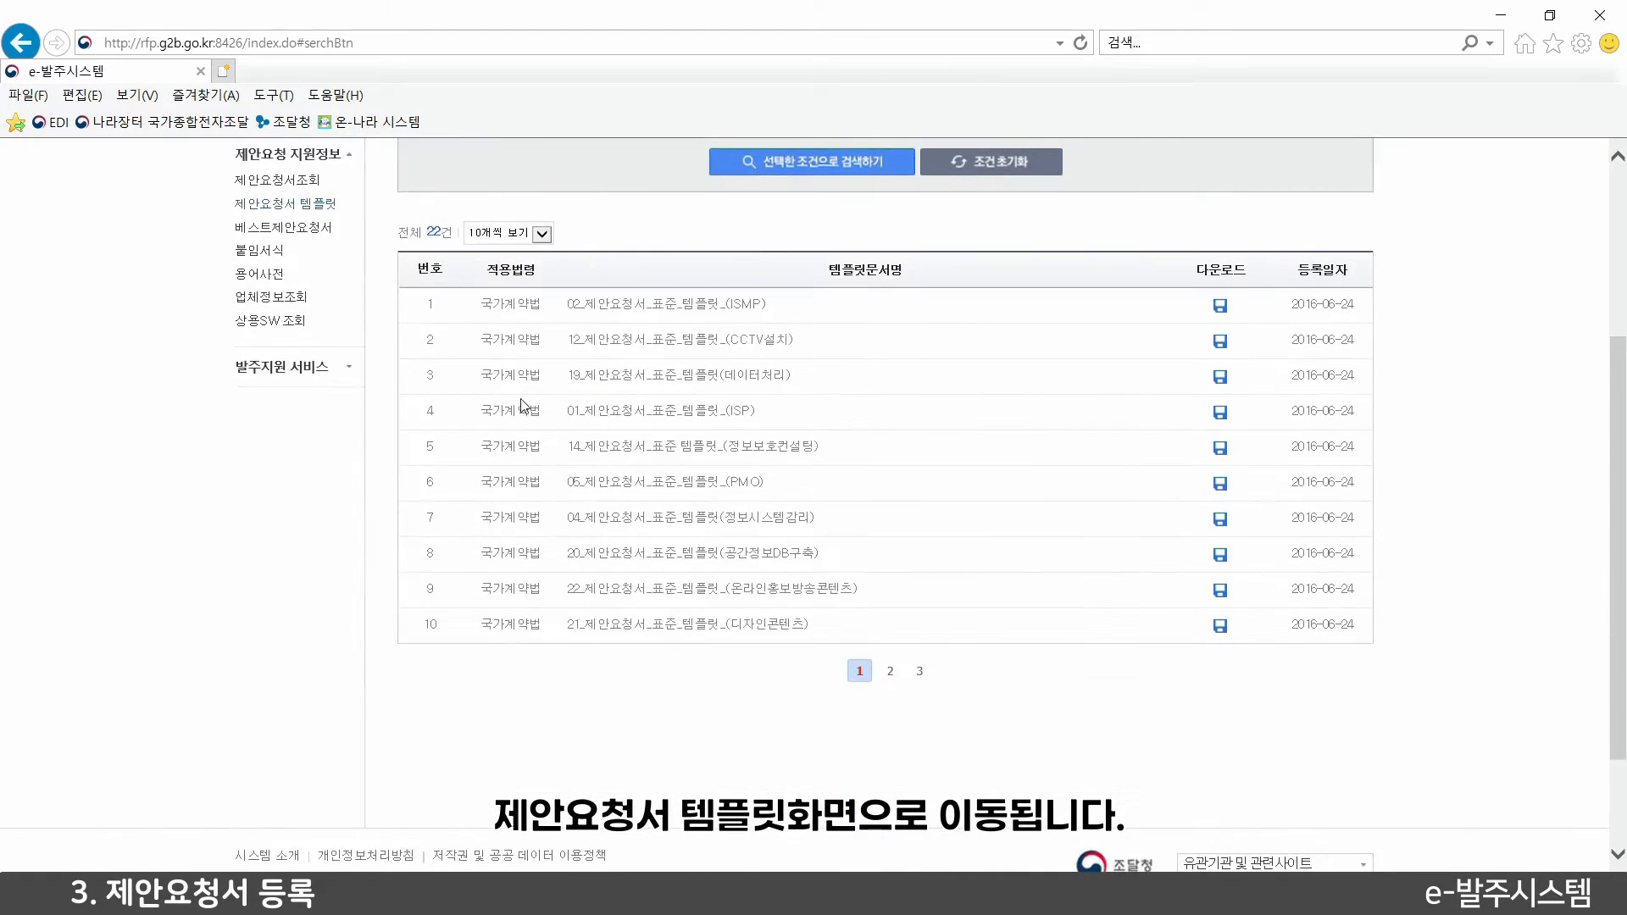
{"action": "scroll", "coordinate": [593, 397], "scroll_direction": "up", "scroll_amount": 1}
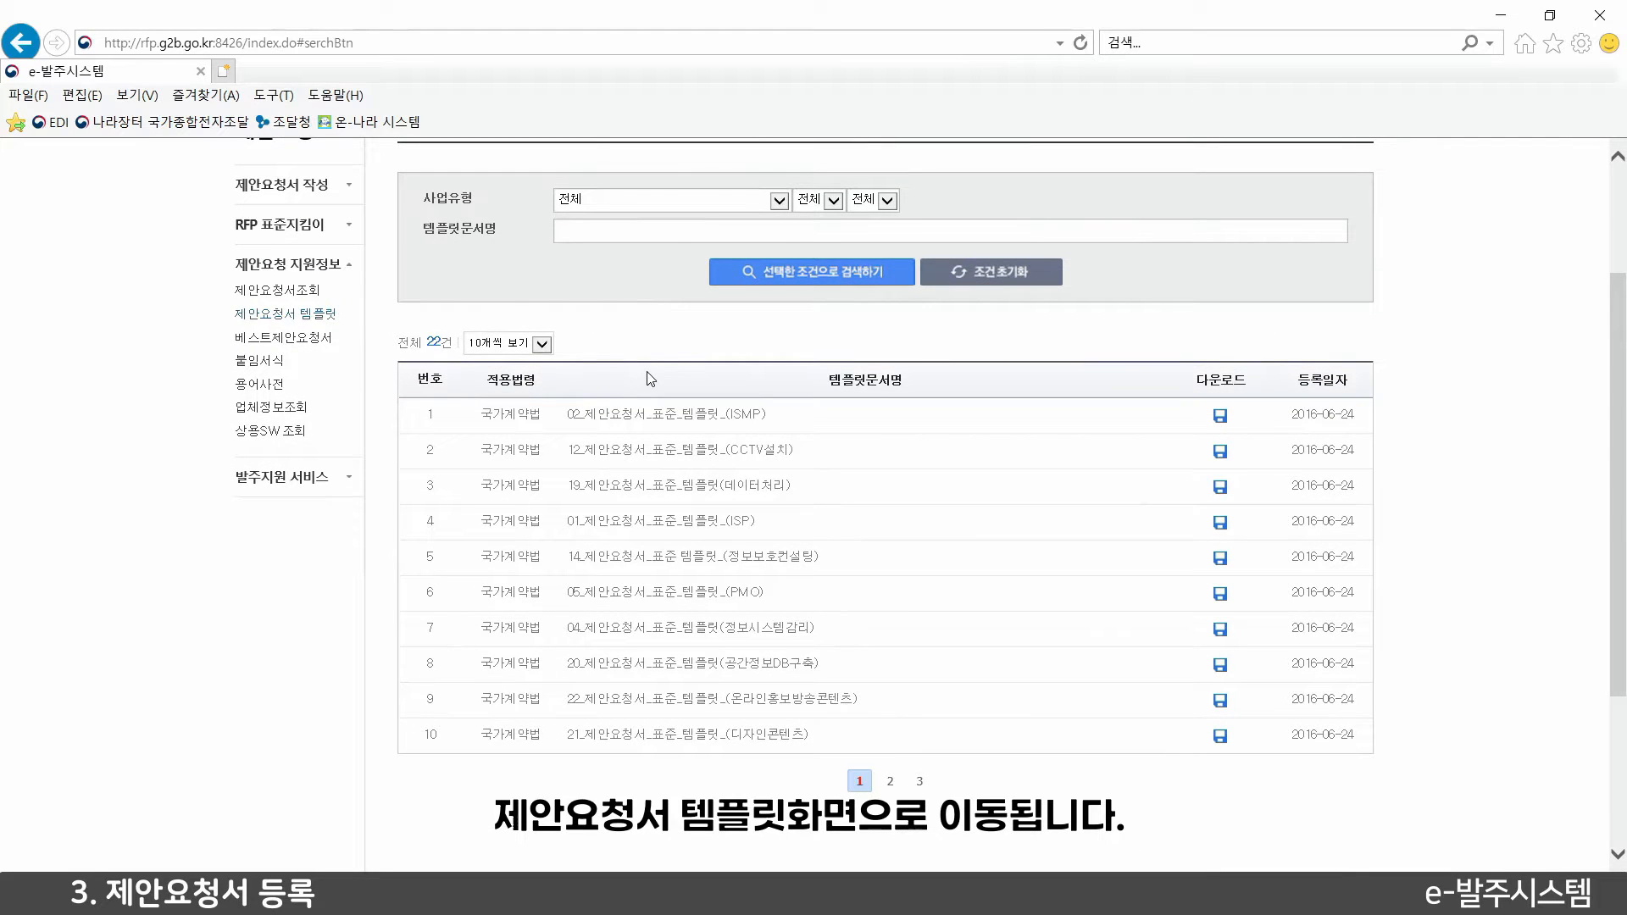
{"action": "left_click", "coordinate": [718, 200]}
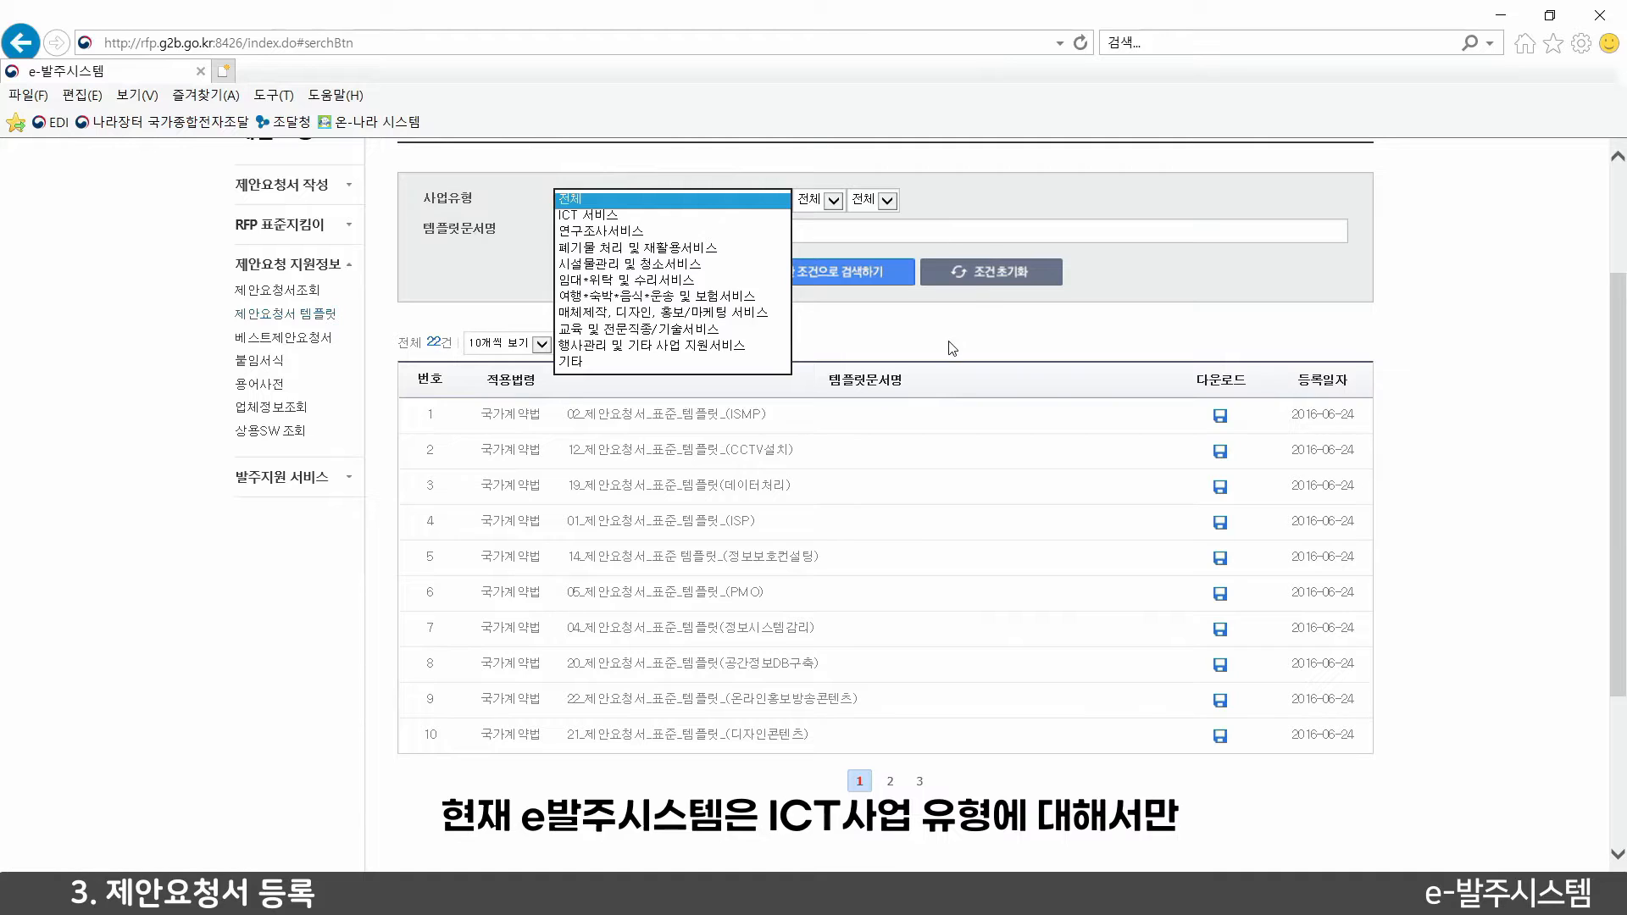
{"action": "left_click", "coordinate": [909, 339]}
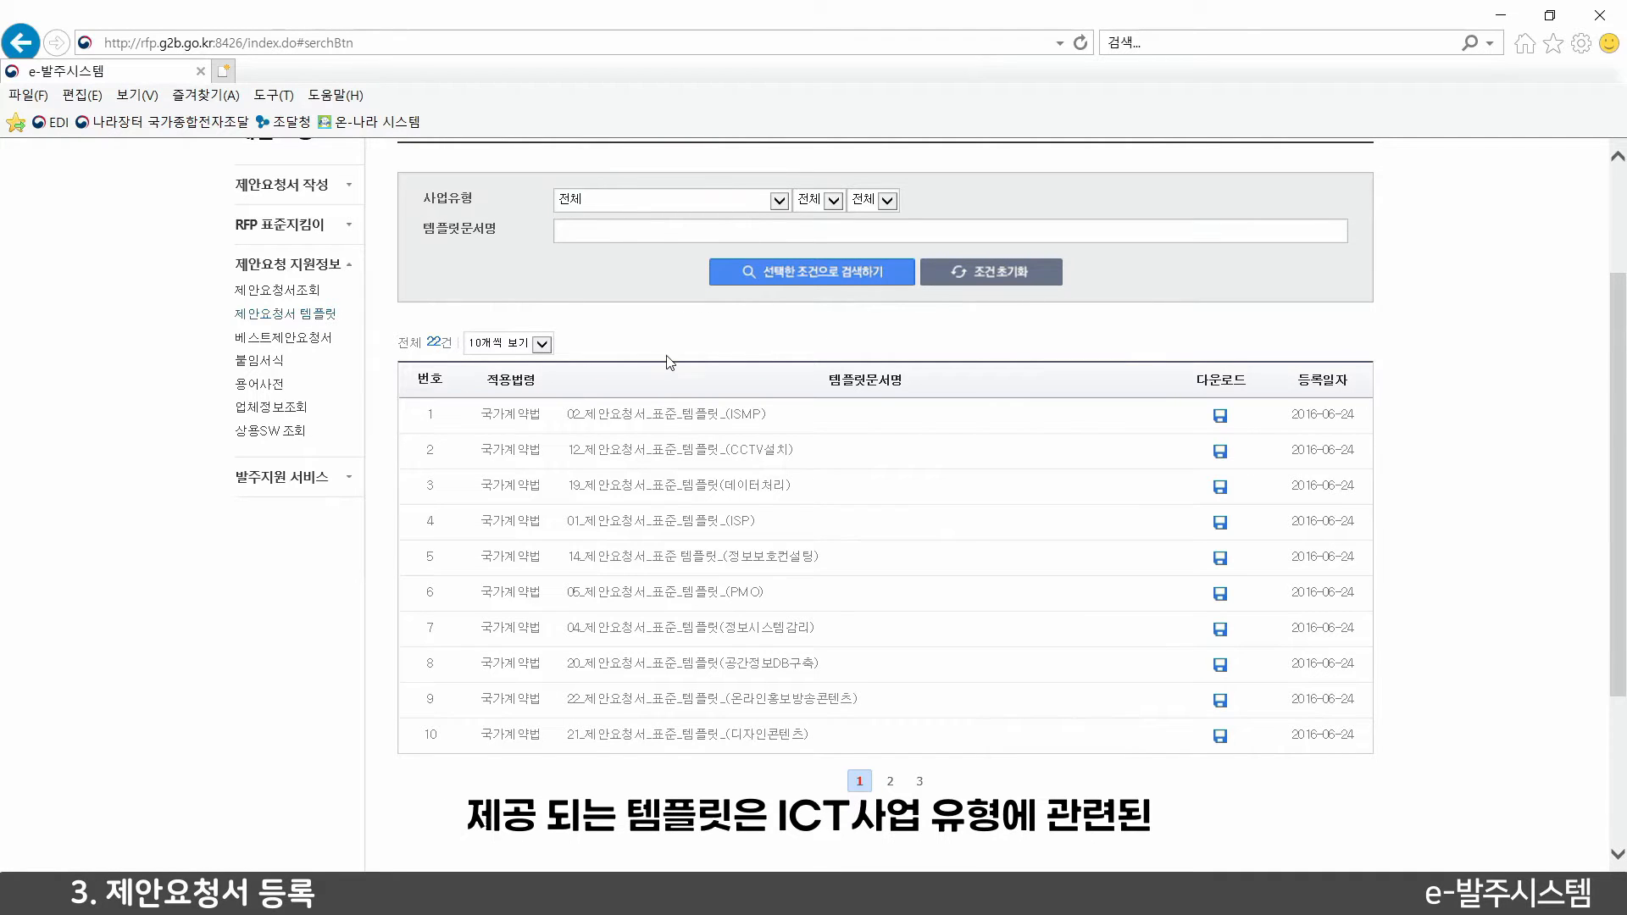
{"action": "scroll", "coordinate": [701, 414], "scroll_direction": "down", "scroll_amount": 1}
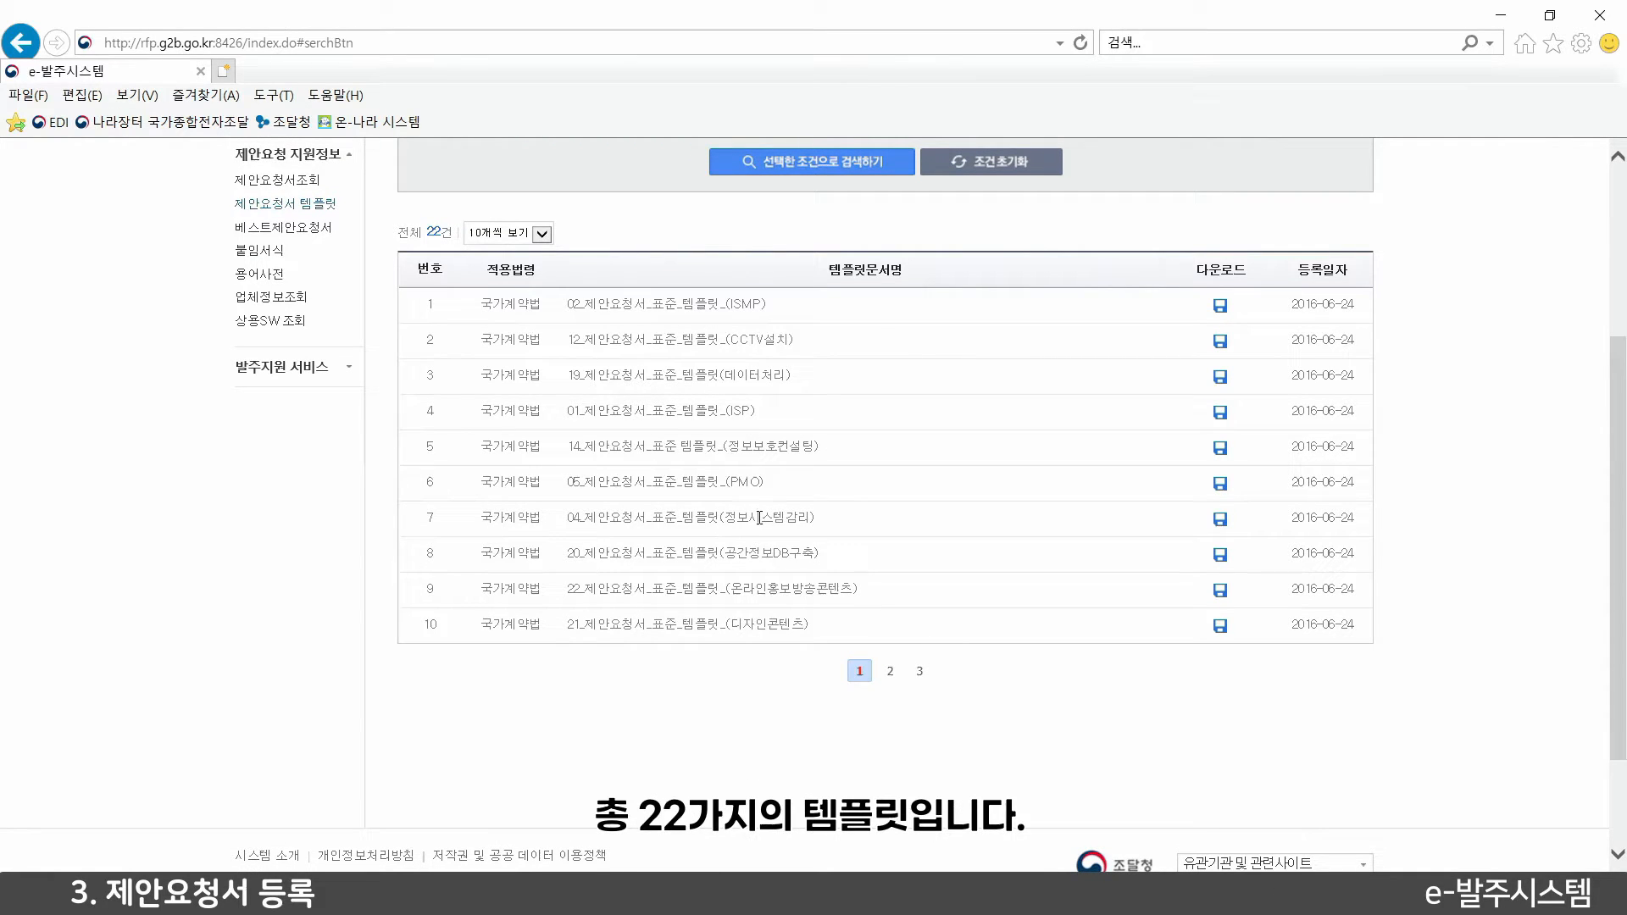
{"action": "scroll", "coordinate": [758, 517], "scroll_direction": "up", "scroll_amount": 1}
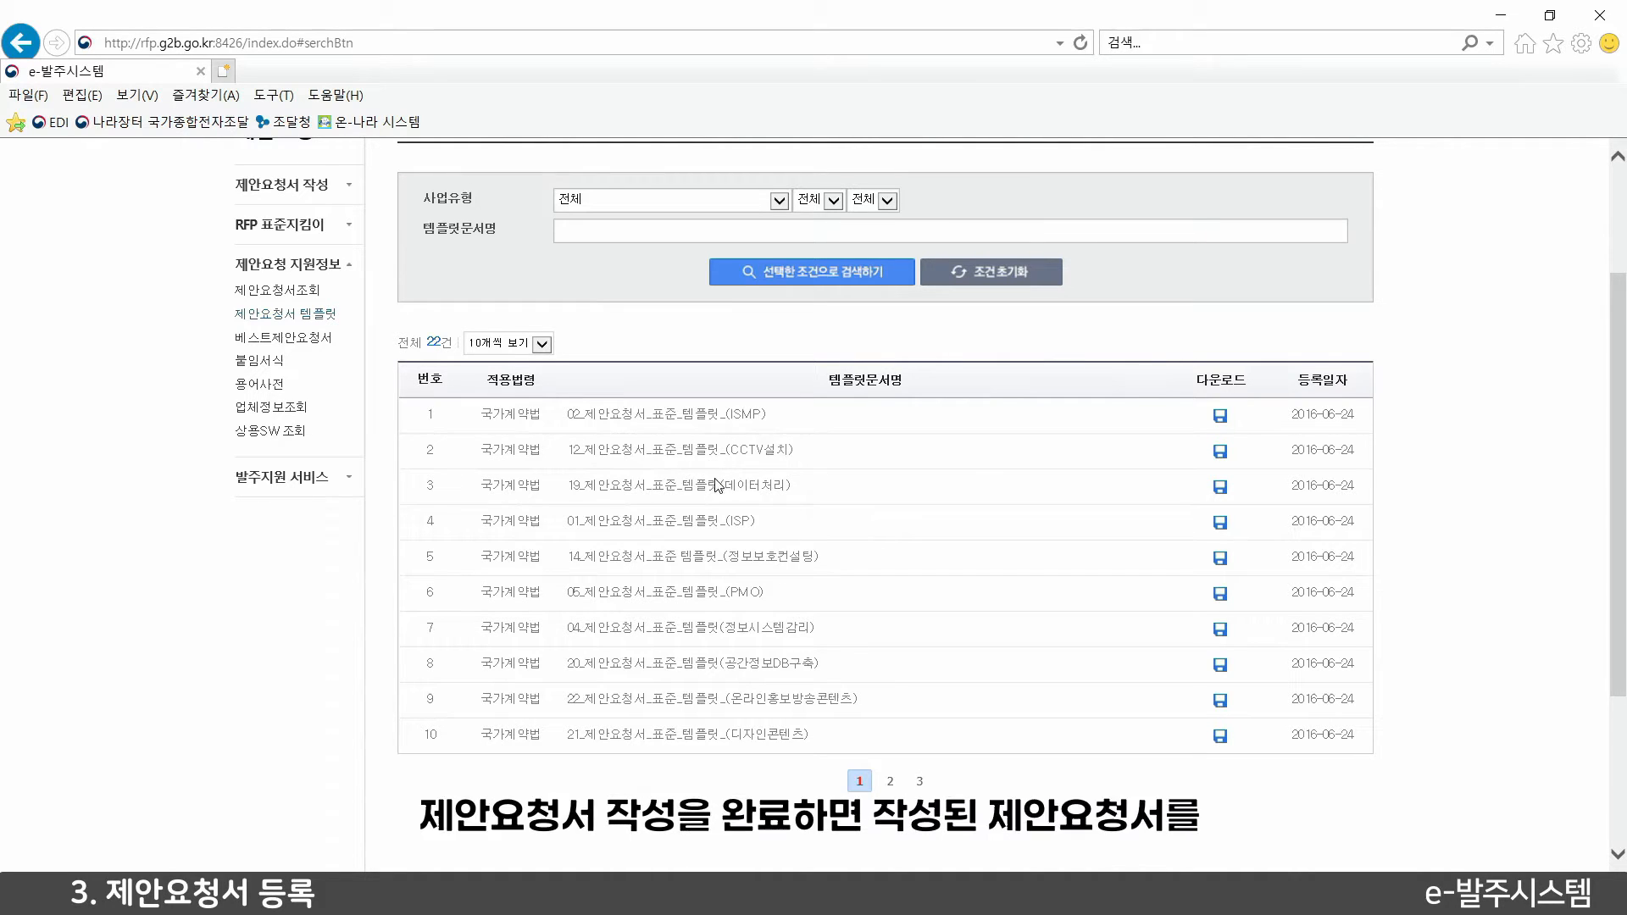
{"action": "scroll", "coordinate": [550, 449], "scroll_direction": "up", "scroll_amount": 2}
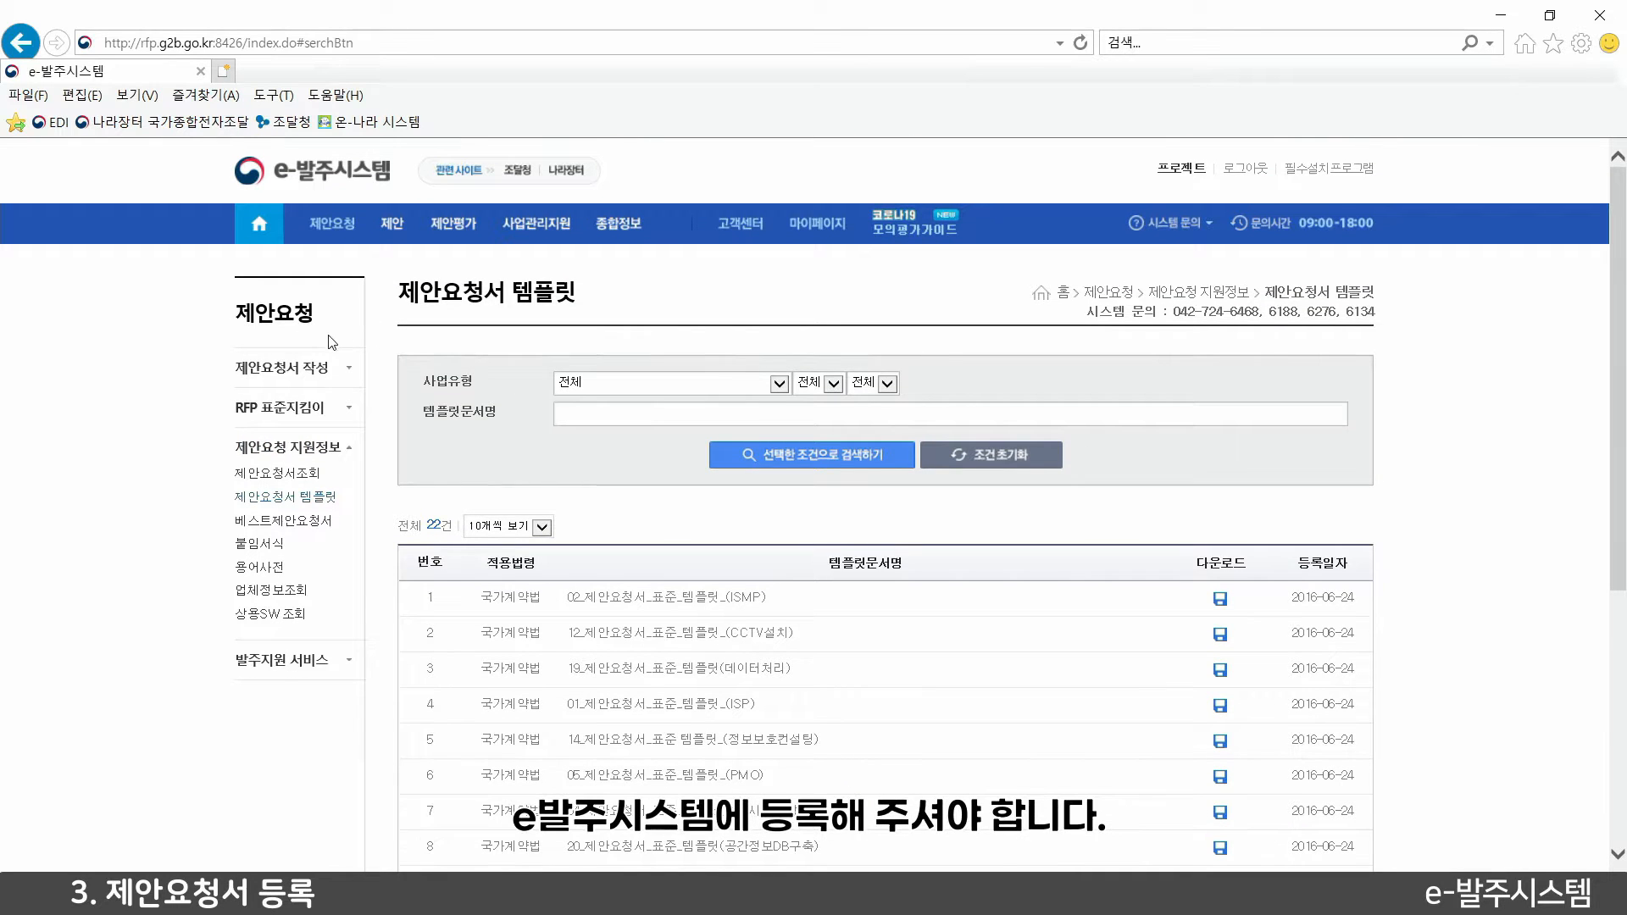
Open the 제안요청서 등록 page under 제안요청서 작성 and review the status columns of the existing proposal requests
{"action": "left_click", "coordinate": [333, 362]}
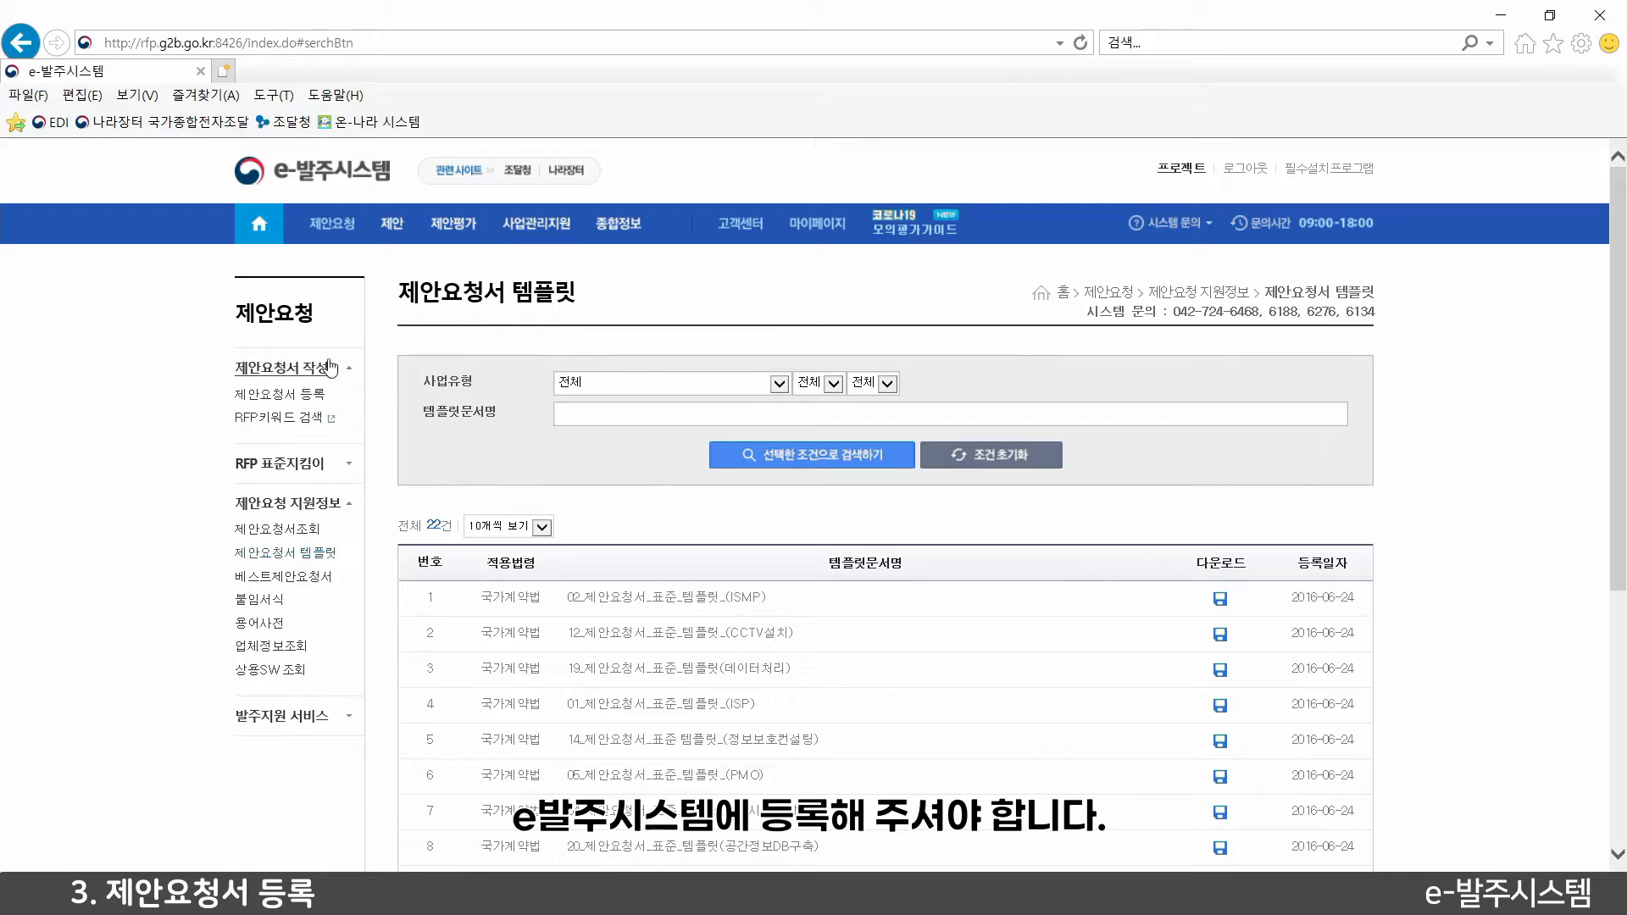
{"action": "left_click", "coordinate": [286, 394]}
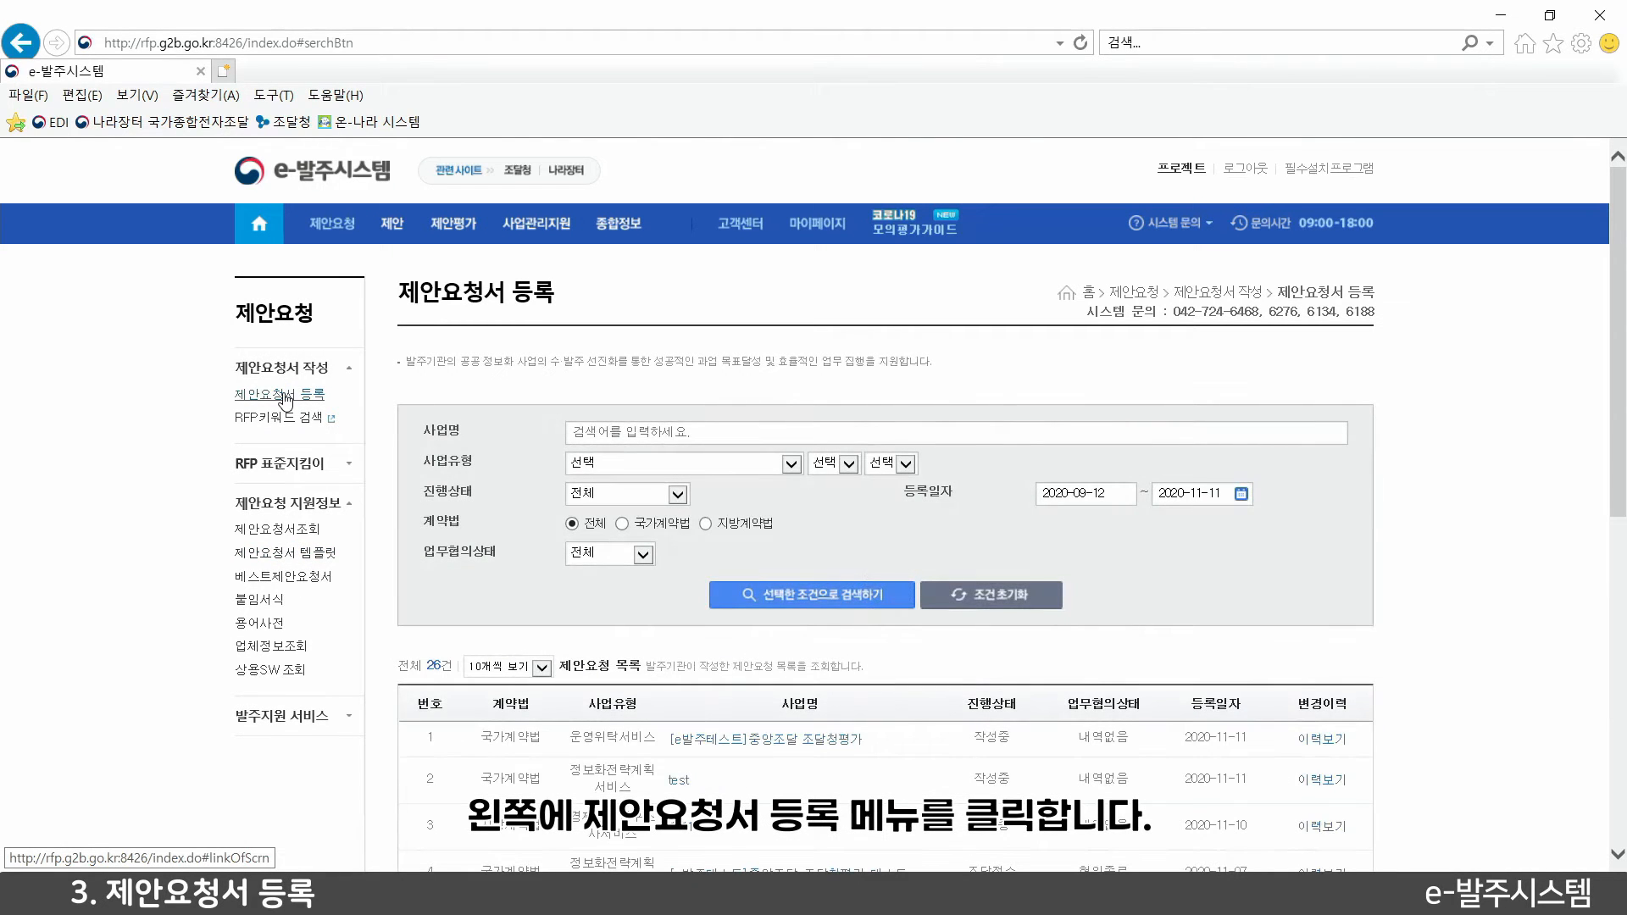
{"action": "scroll", "coordinate": [475, 424], "scroll_direction": "down", "scroll_amount": 1}
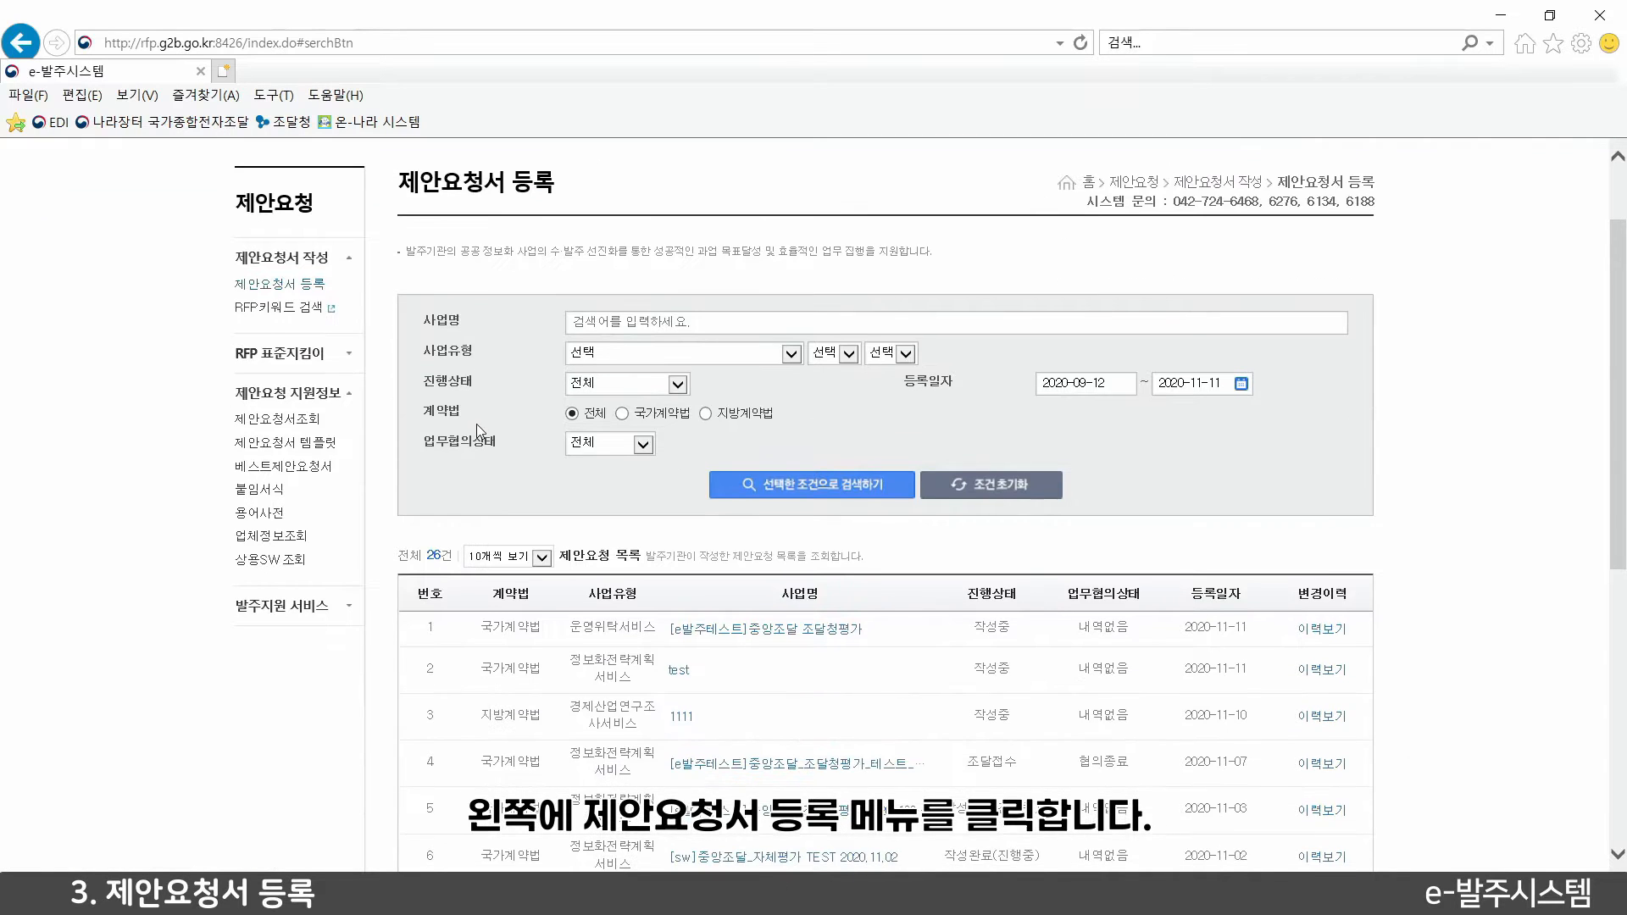
{"action": "scroll", "coordinate": [527, 343], "scroll_direction": "down", "scroll_amount": 2}
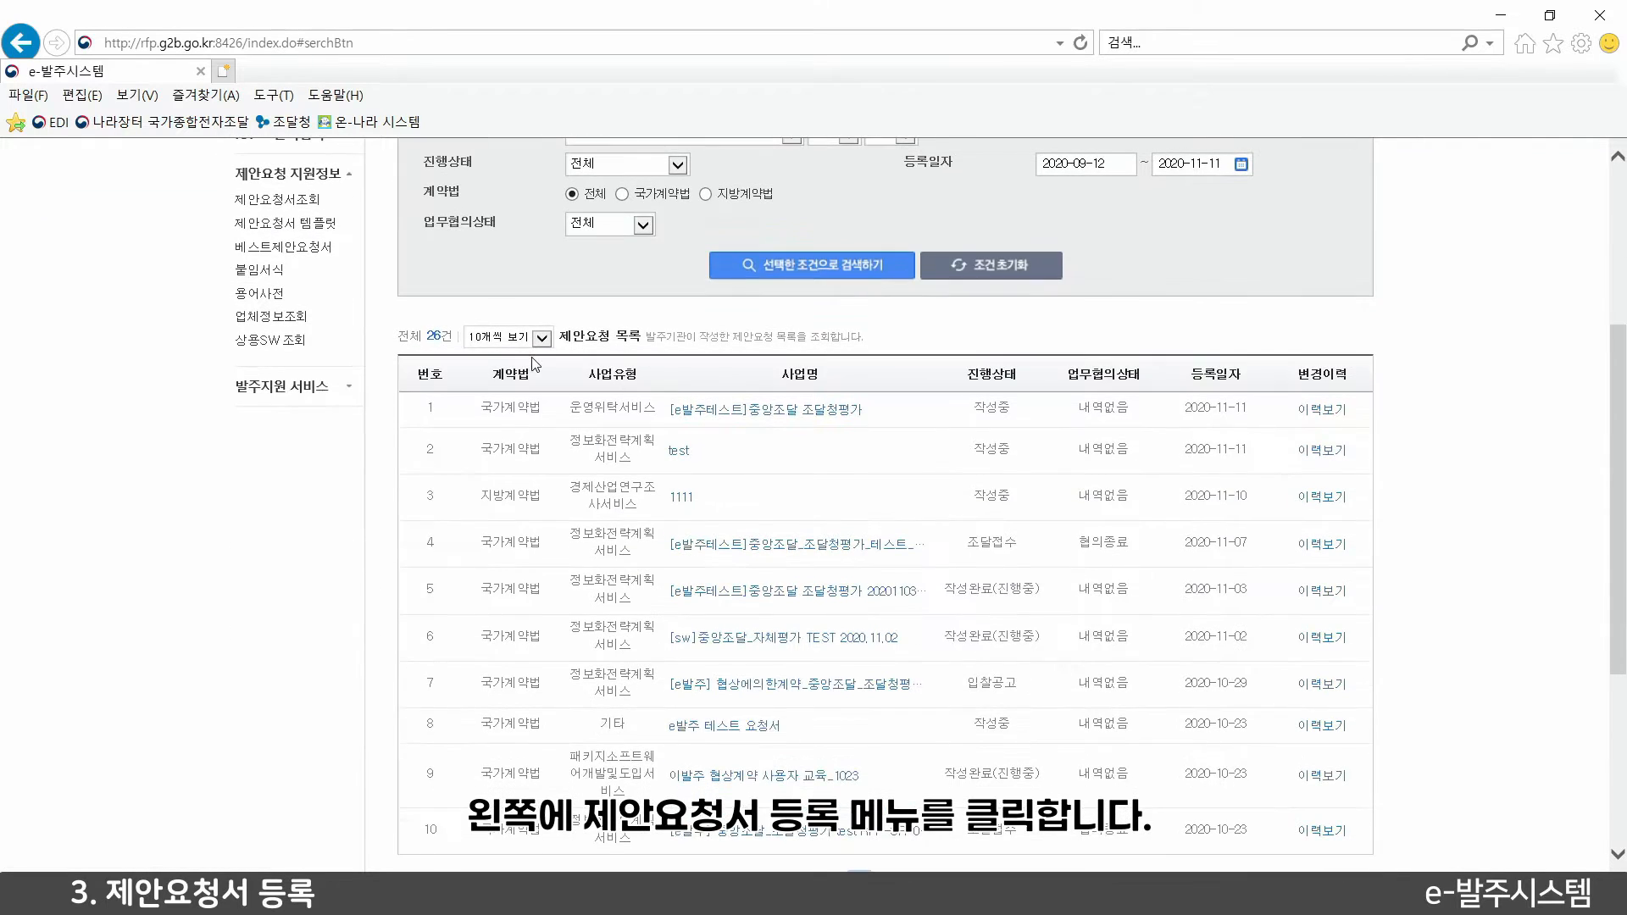
{"action": "scroll", "coordinate": [539, 420], "scroll_direction": "down", "scroll_amount": 1}
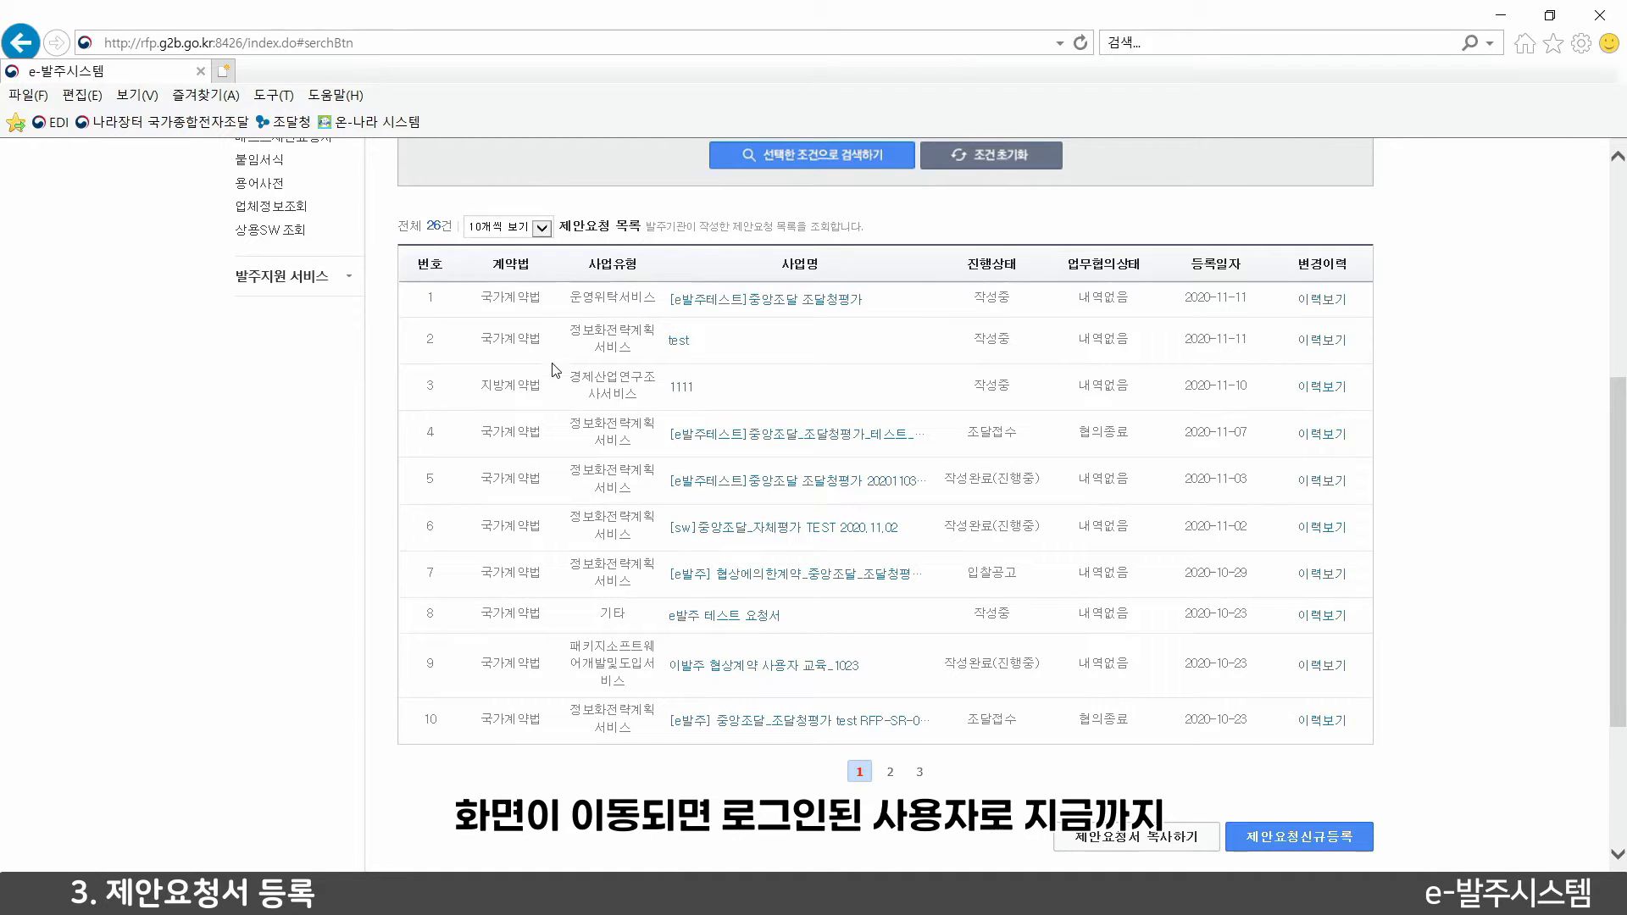
{"action": "scroll", "coordinate": [563, 360], "scroll_direction": "up", "scroll_amount": 4}
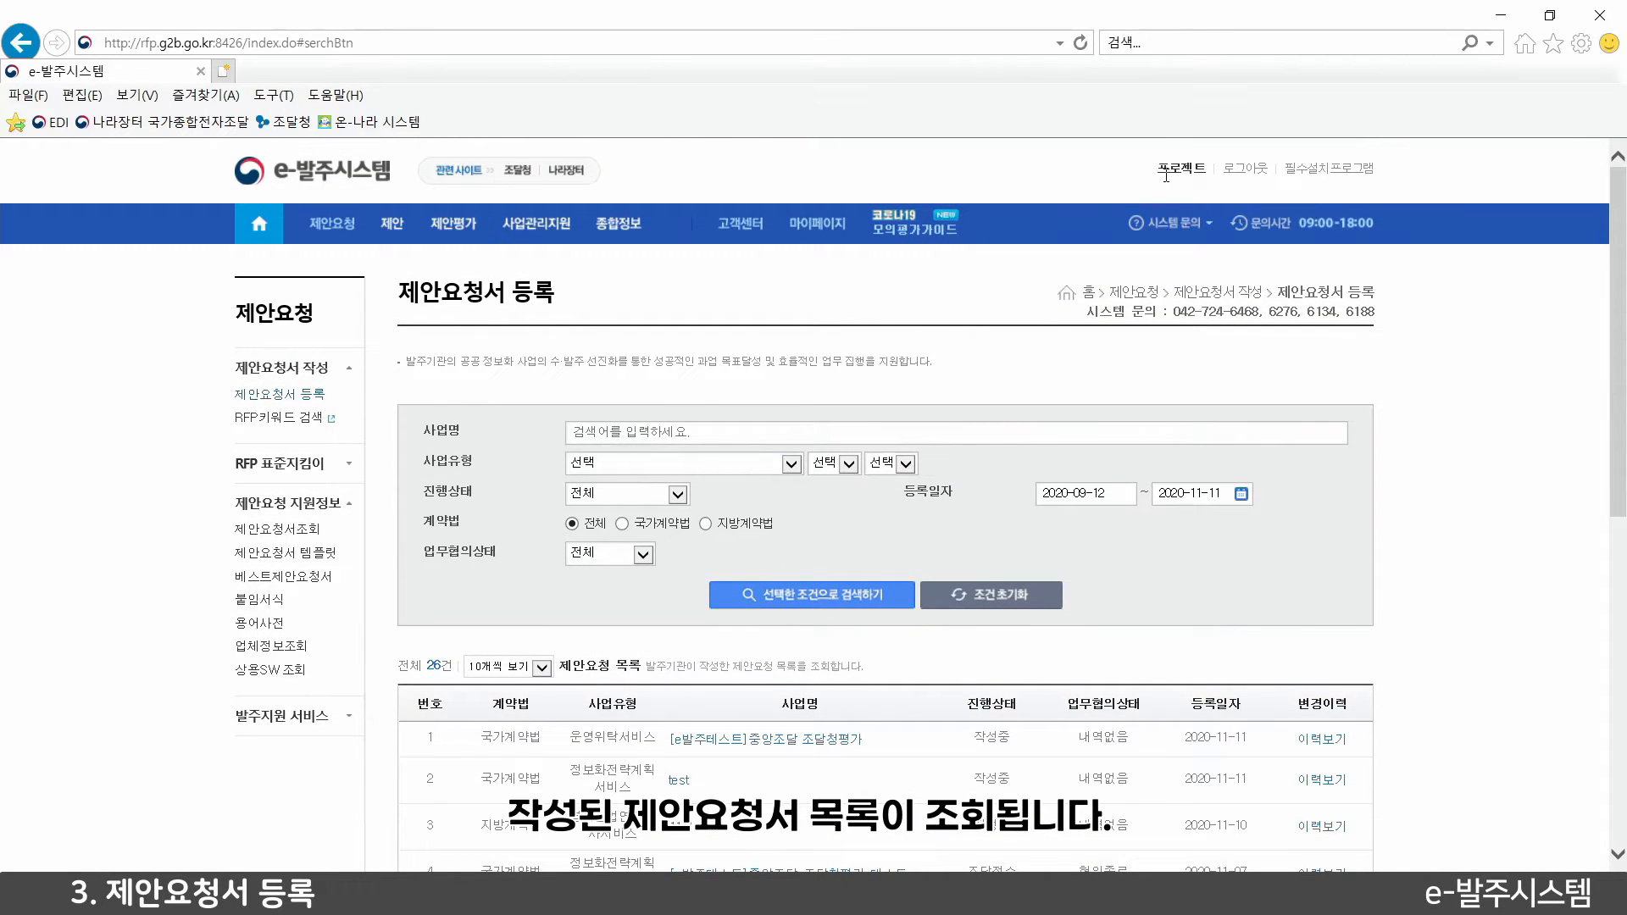
{"action": "scroll", "coordinate": [824, 284], "scroll_direction": "down", "scroll_amount": 3}
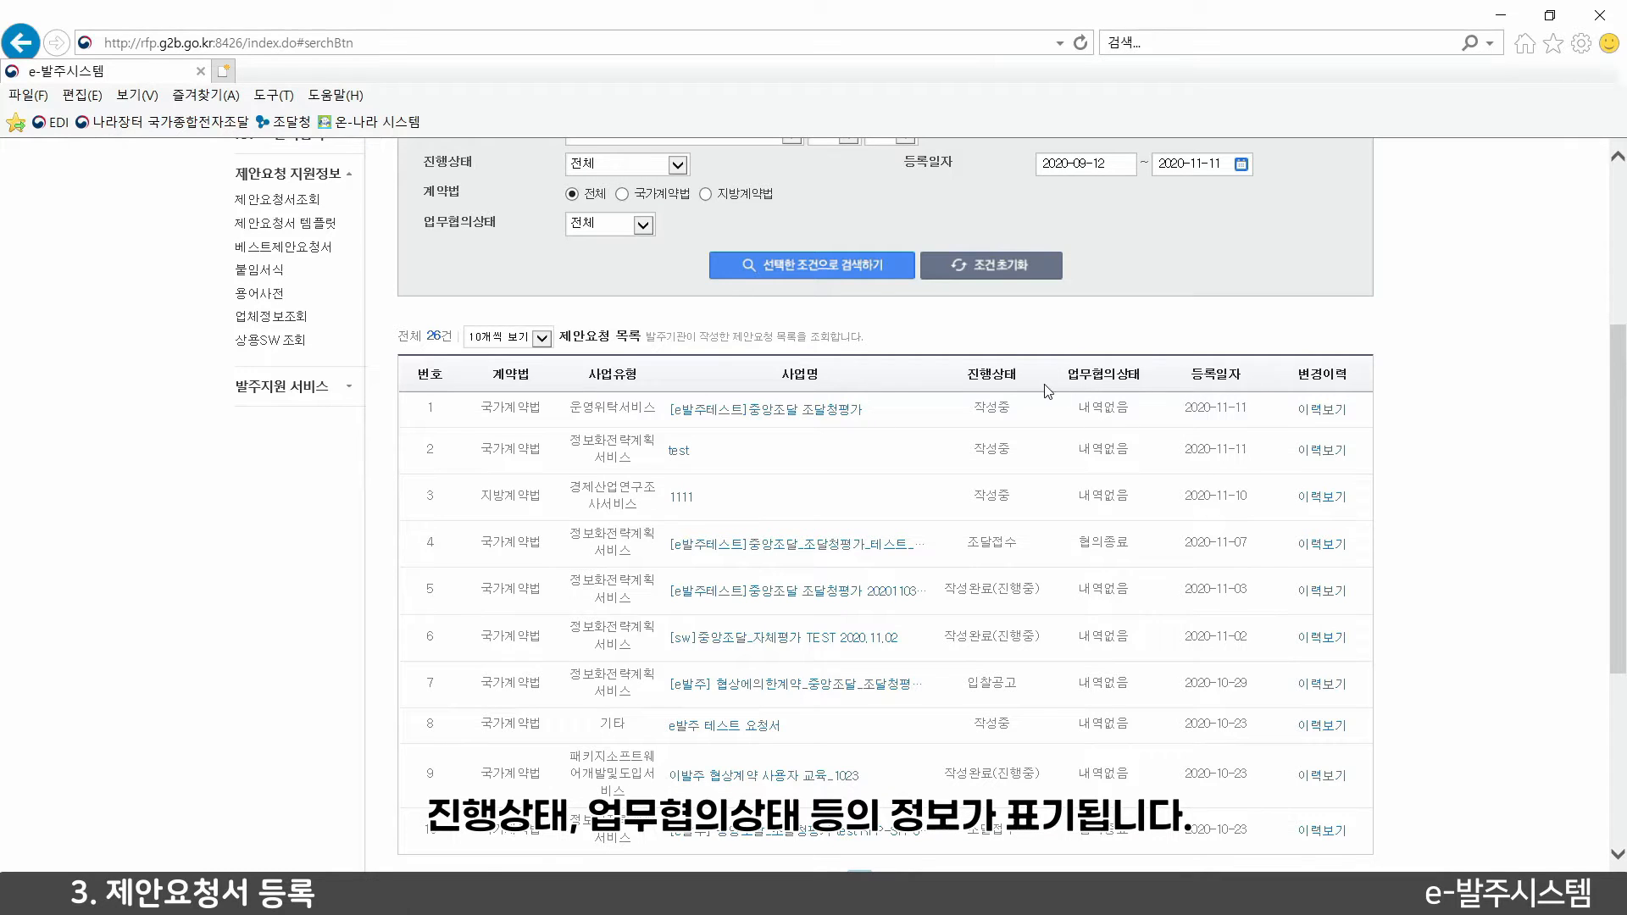
{"action": "scroll", "coordinate": [1006, 382], "scroll_direction": "down", "scroll_amount": 2}
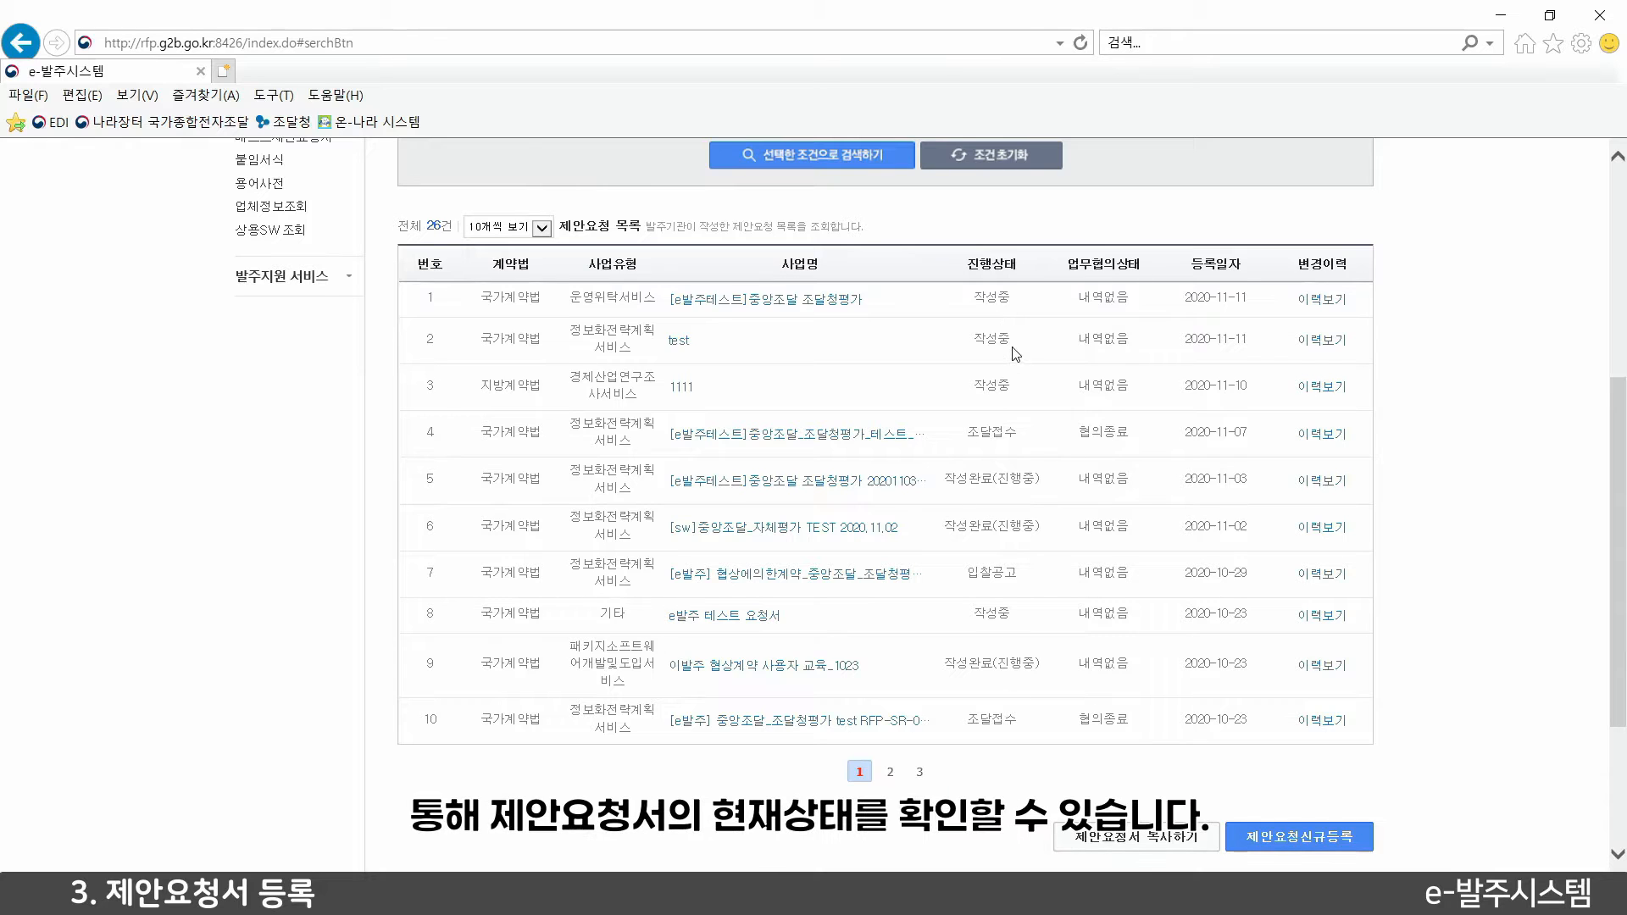
Start a new proposal request registration and go to its 발주정보 entry form
{"action": "scroll", "coordinate": [1028, 381], "scroll_direction": "down", "scroll_amount": 1}
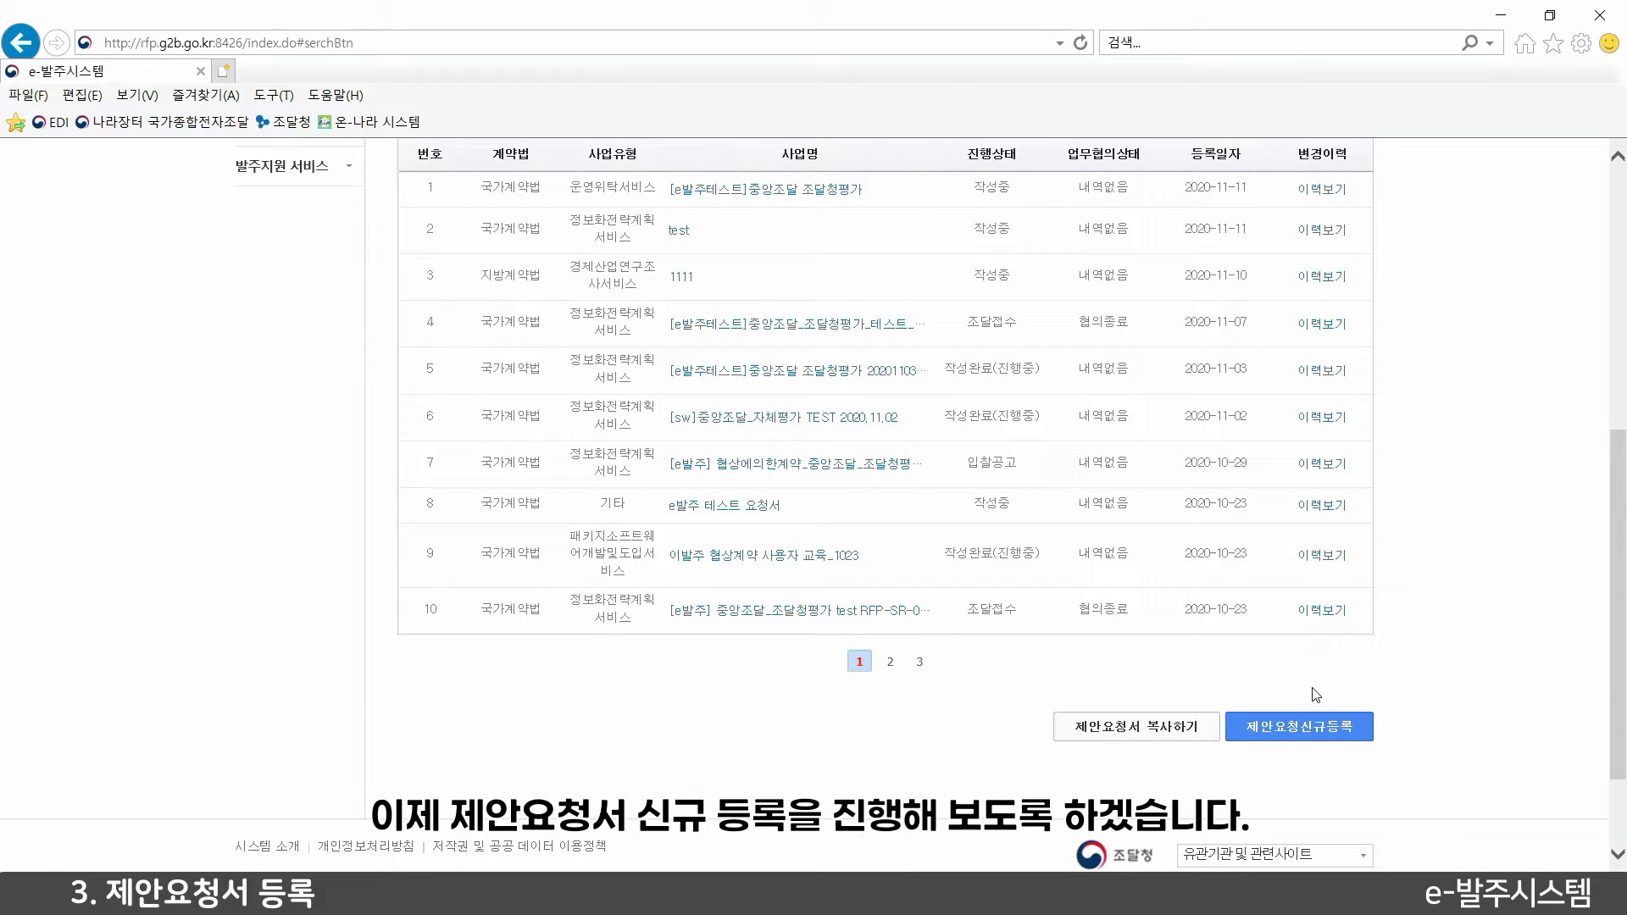
{"action": "left_click", "coordinate": [1307, 731]}
{"action": "scroll", "coordinate": [930, 574], "scroll_direction": "up", "scroll_amount": 2}
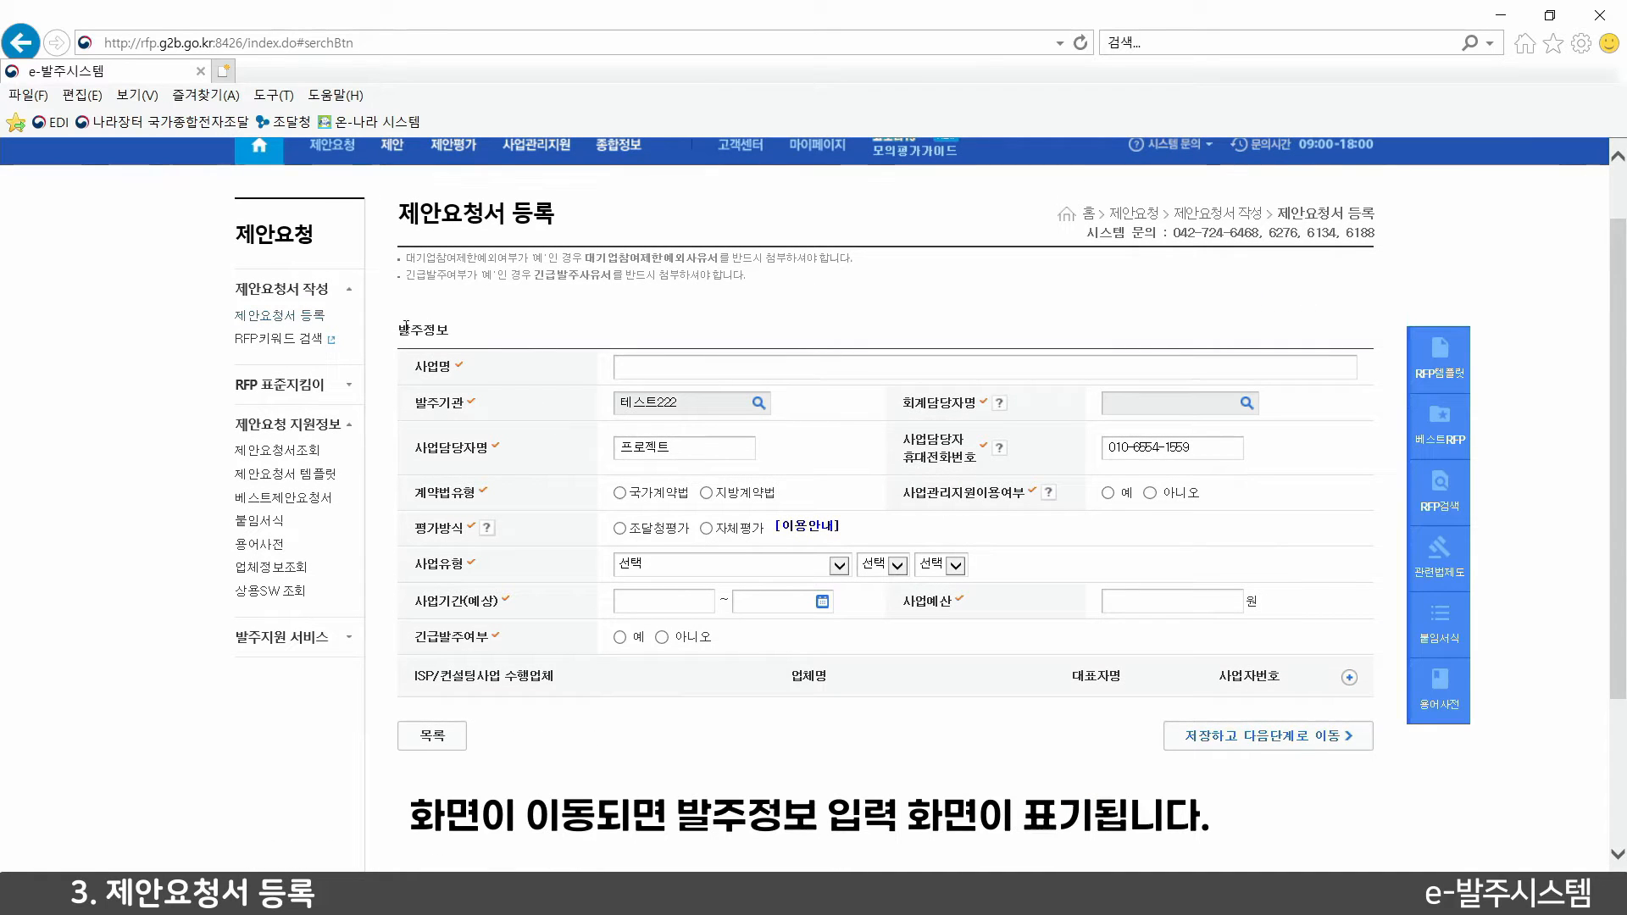
{"action": "left_click_drag", "start_coordinate": [405, 327], "coordinate": [449, 328]}
{"action": "left_click", "coordinate": [458, 329]}
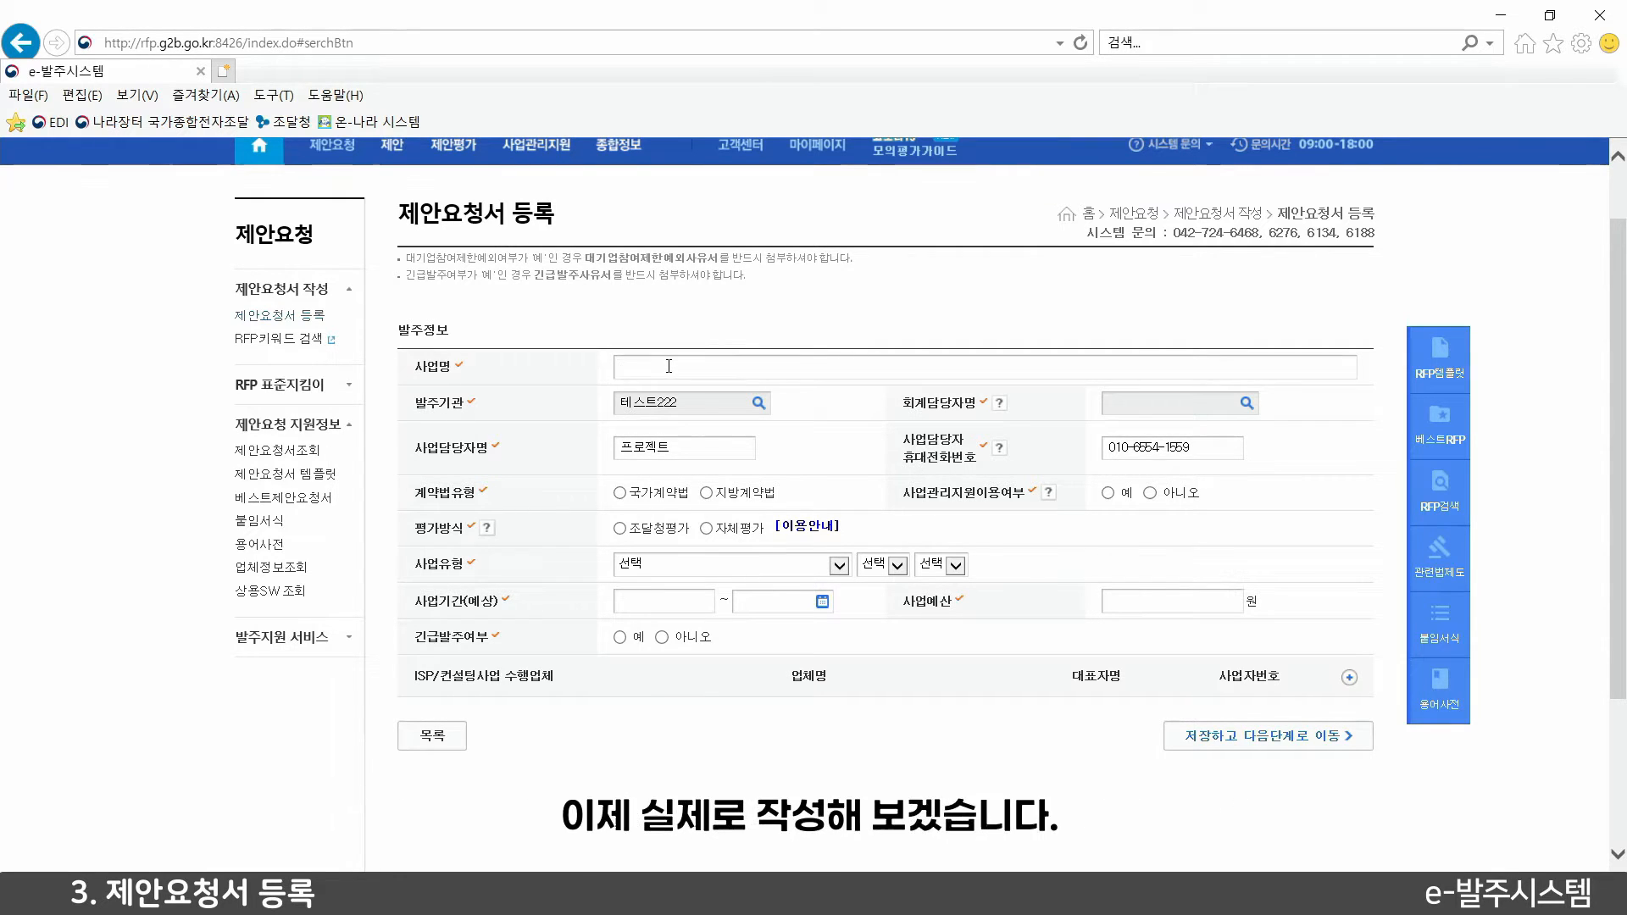
Enter "e-발주시스템 이용안내" as the 사업명 of the new proposal request
{"action": "type", "text": "ㄷ"}
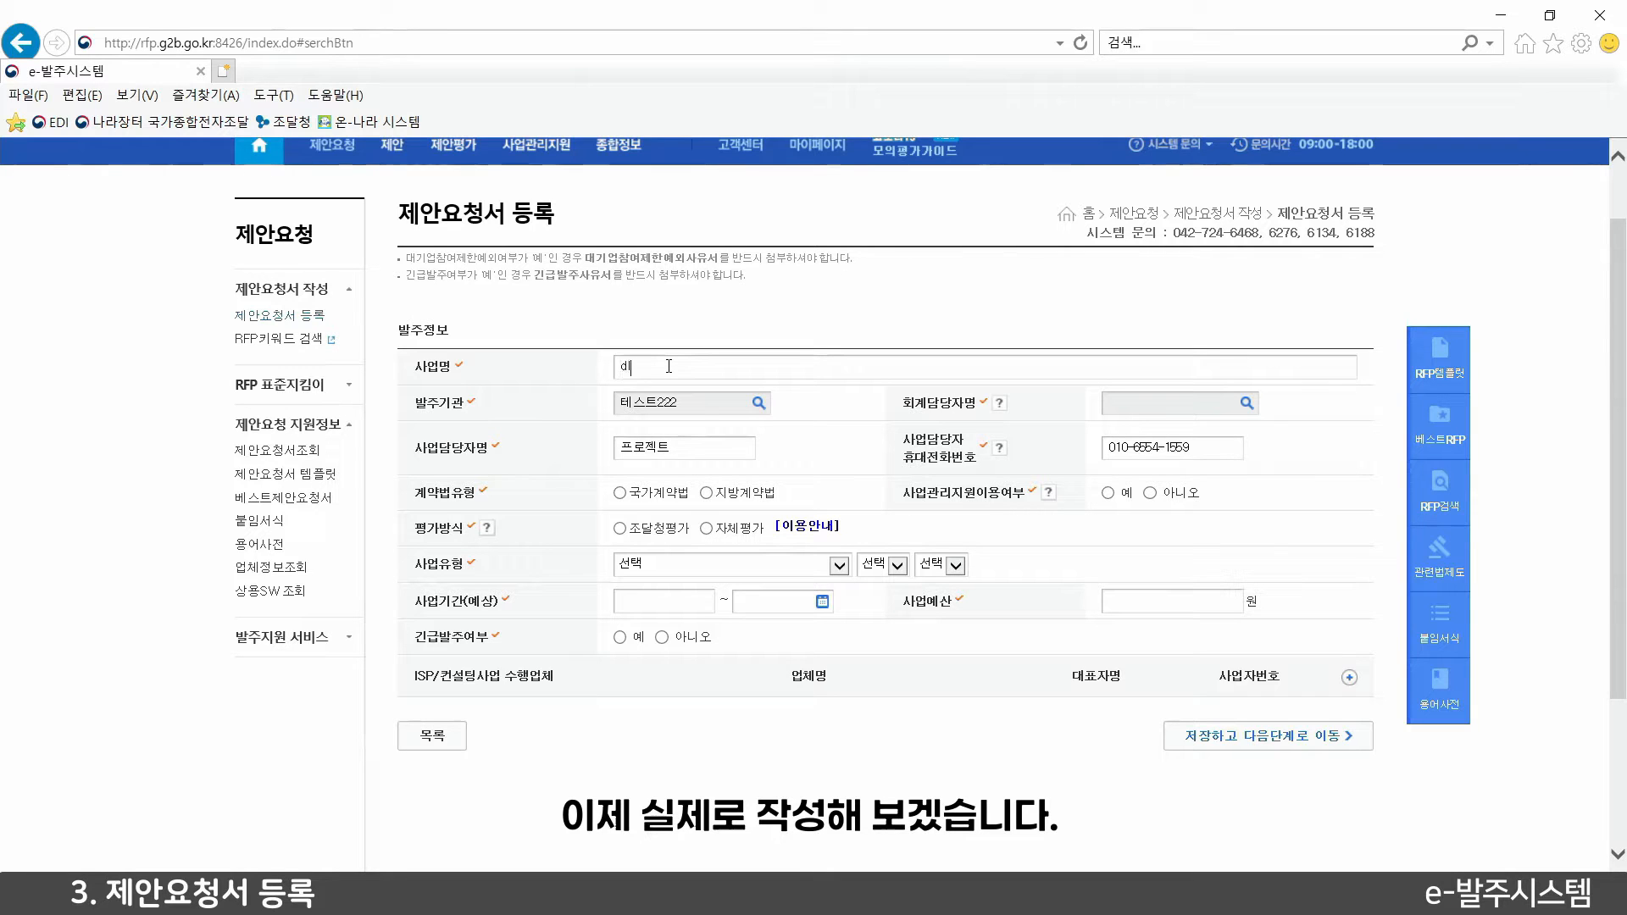
{"action": "type", "text": "e-발주시스템"}
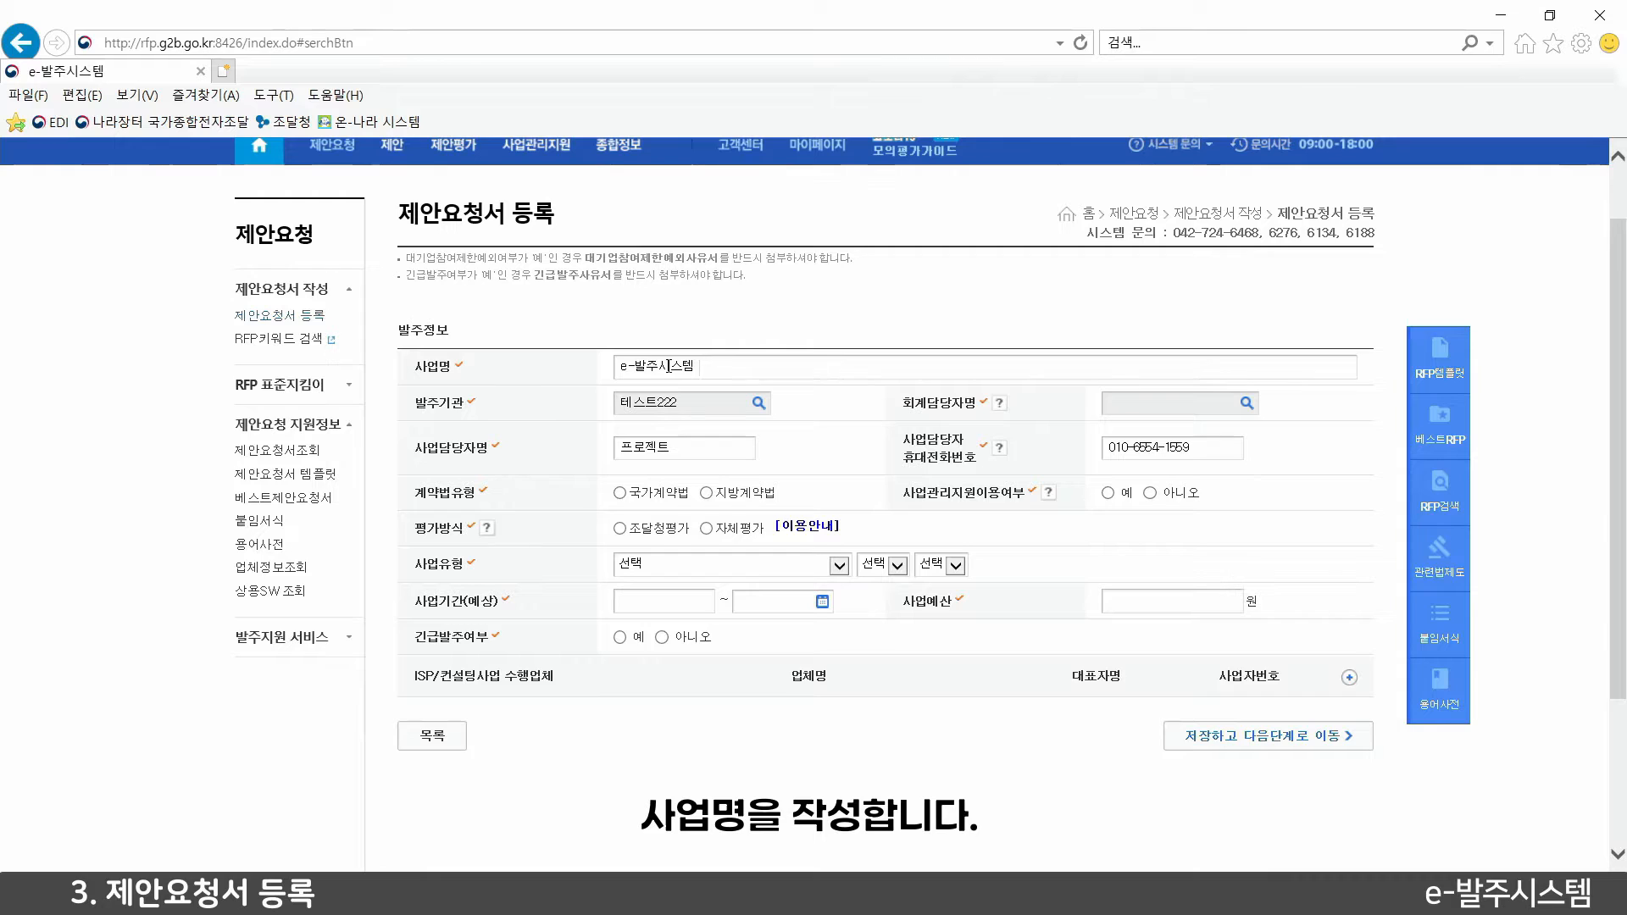
{"action": "type", "text": " 이용안내"}
{"action": "left_click", "coordinate": [764, 368]}
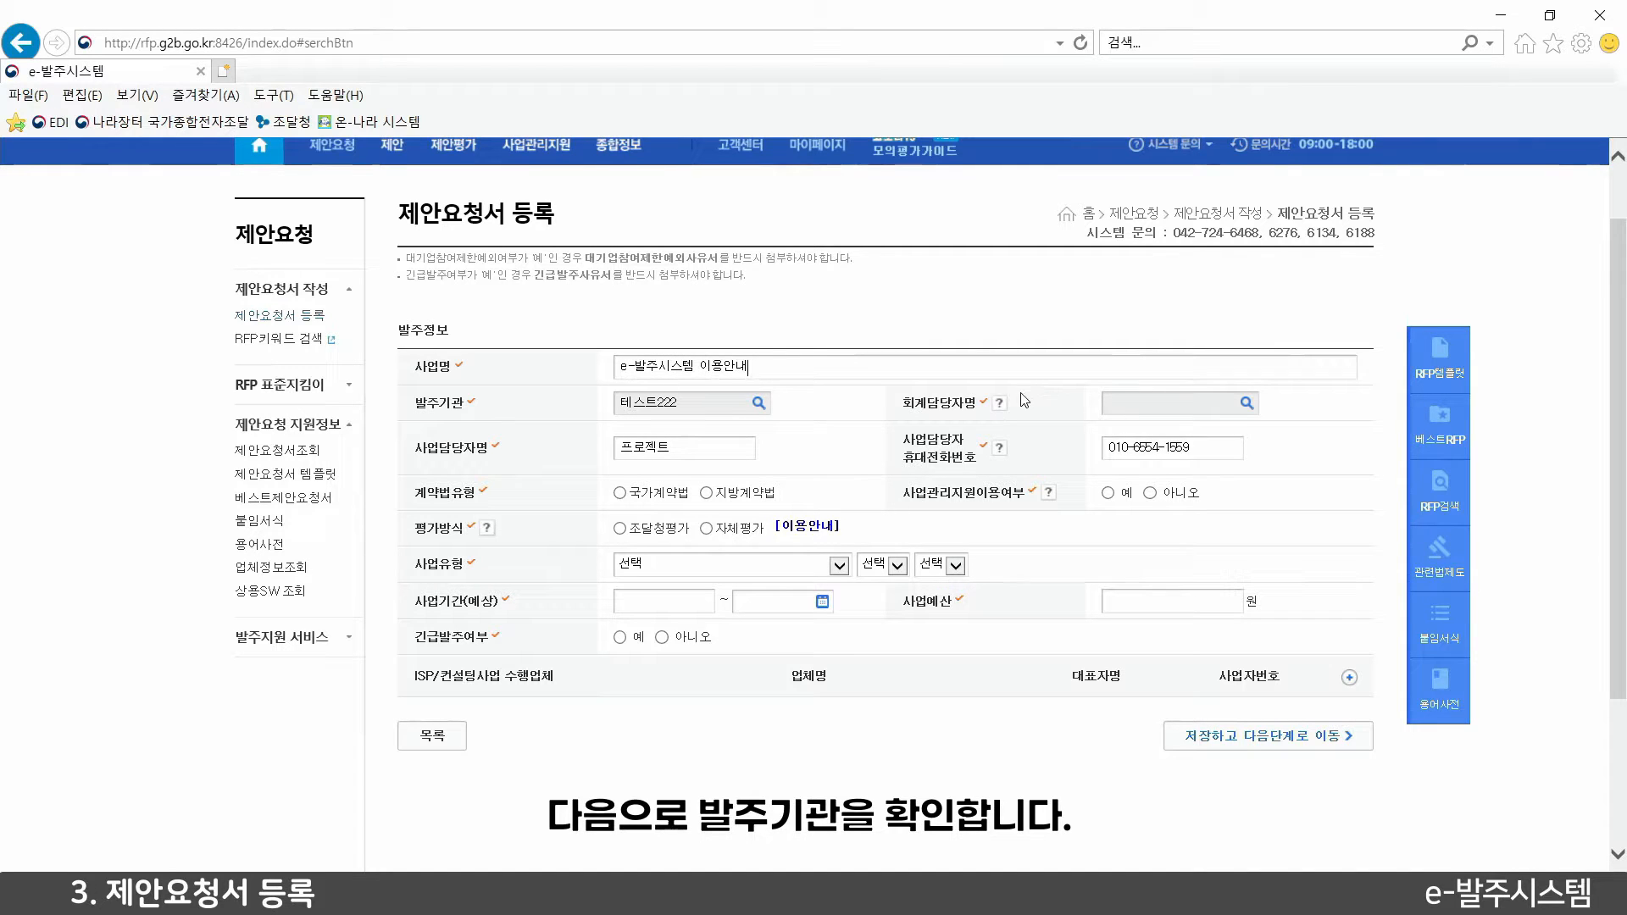
Look up the 회계담당자 for 테스트222 and assign the listed user as the request's 회계담당자명
{"action": "mouse_move", "coordinate": [1003, 405]}
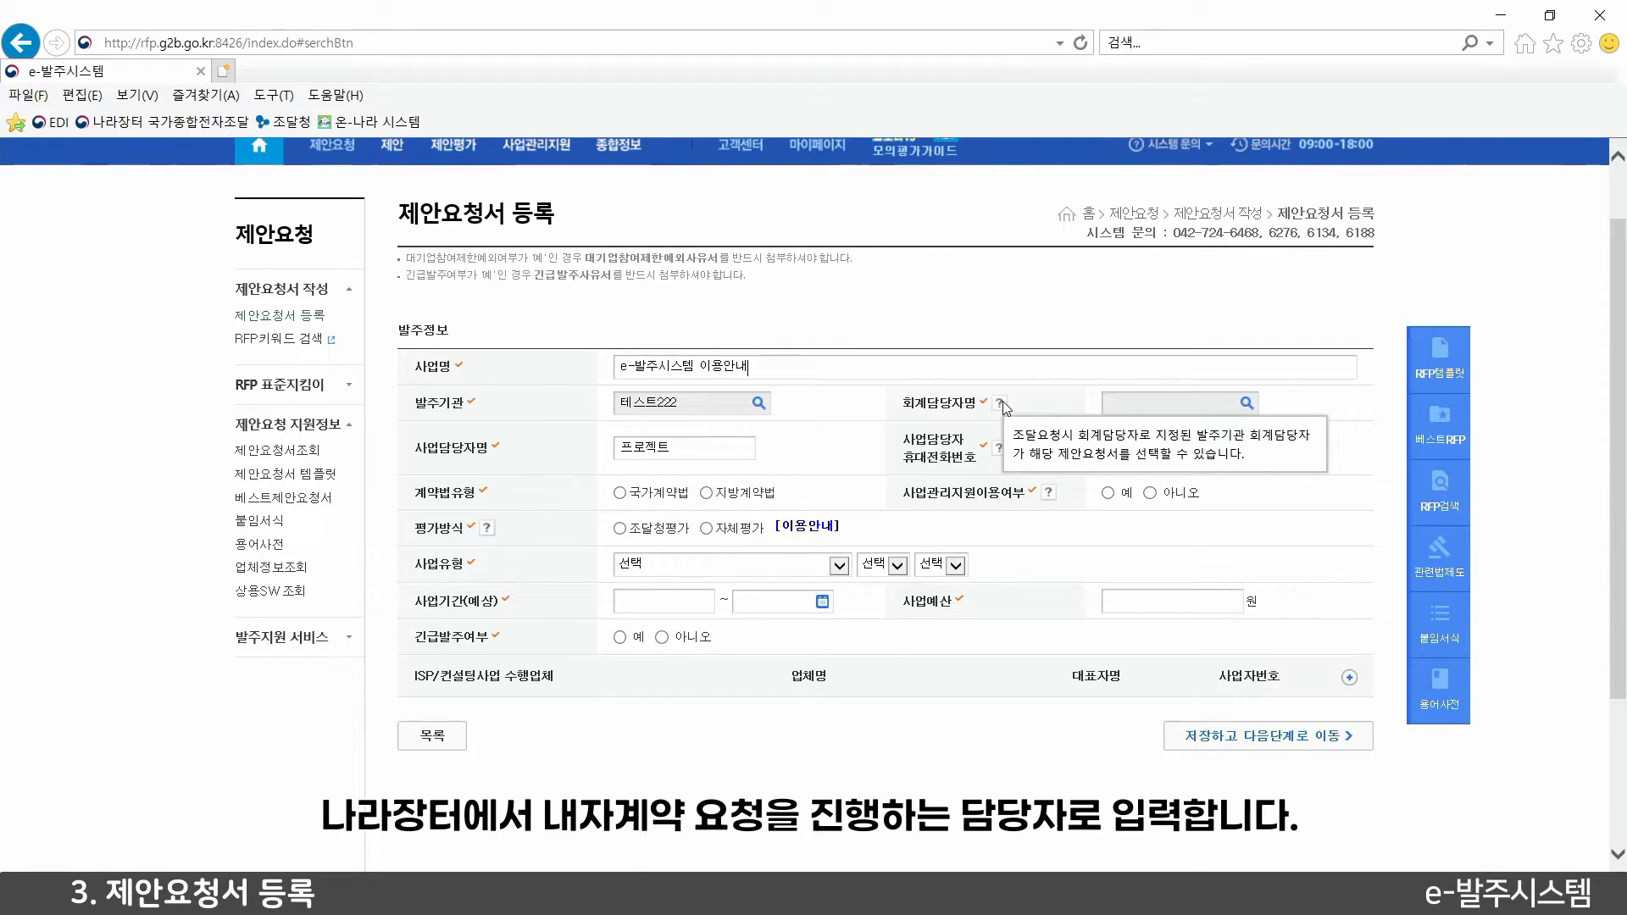
{"action": "left_click", "coordinate": [1247, 406]}
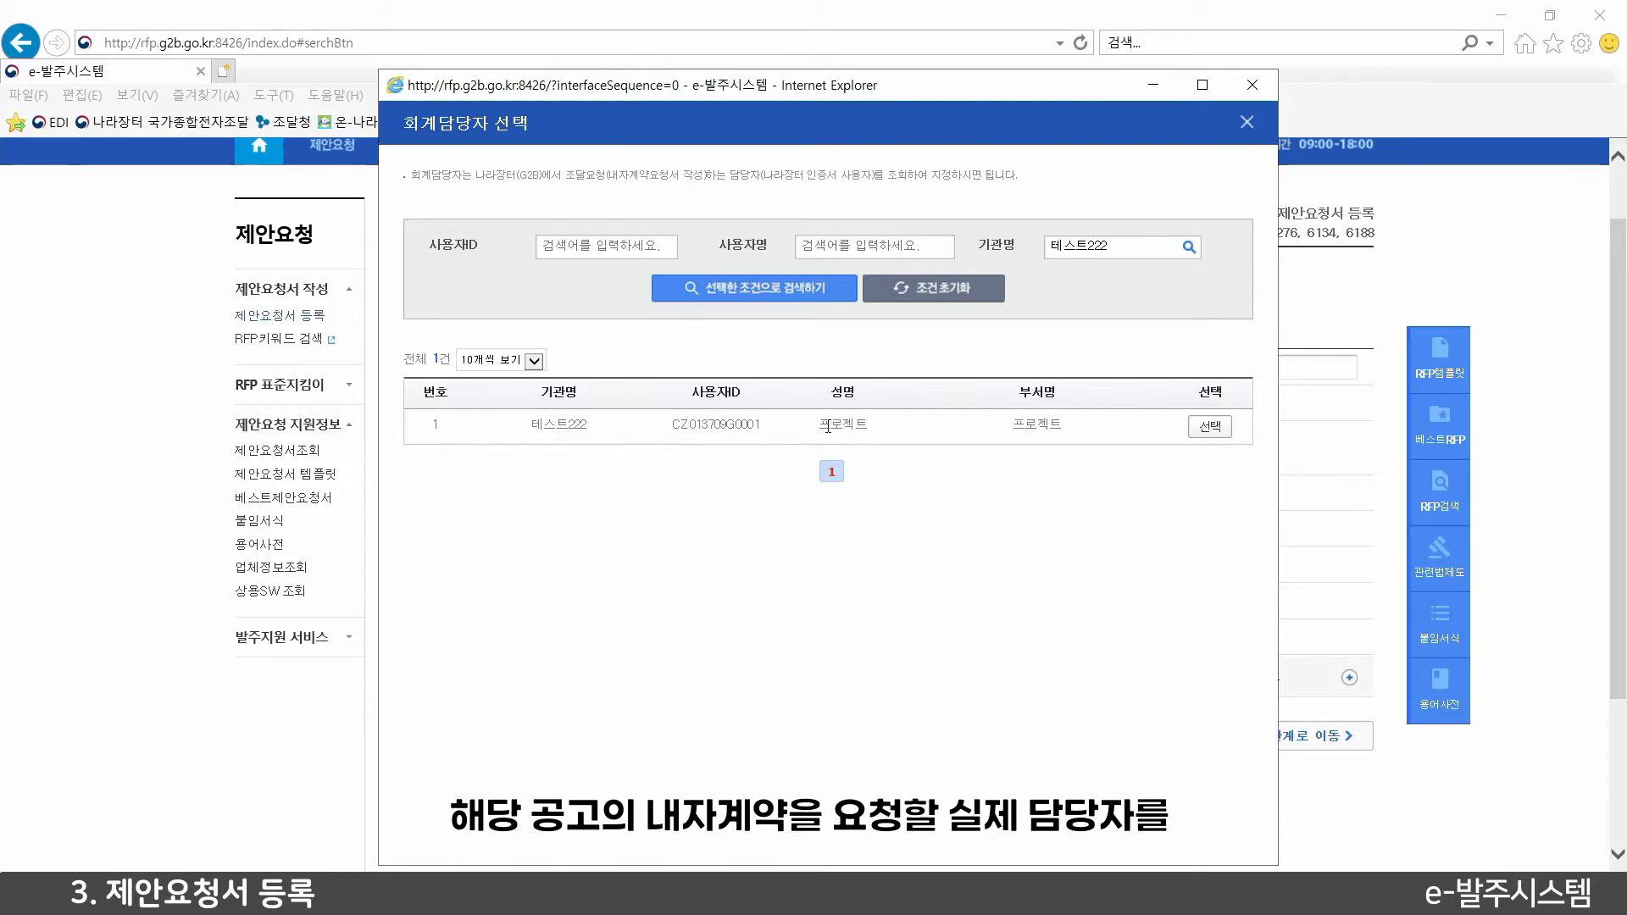
{"action": "left_click", "coordinate": [1209, 428]}
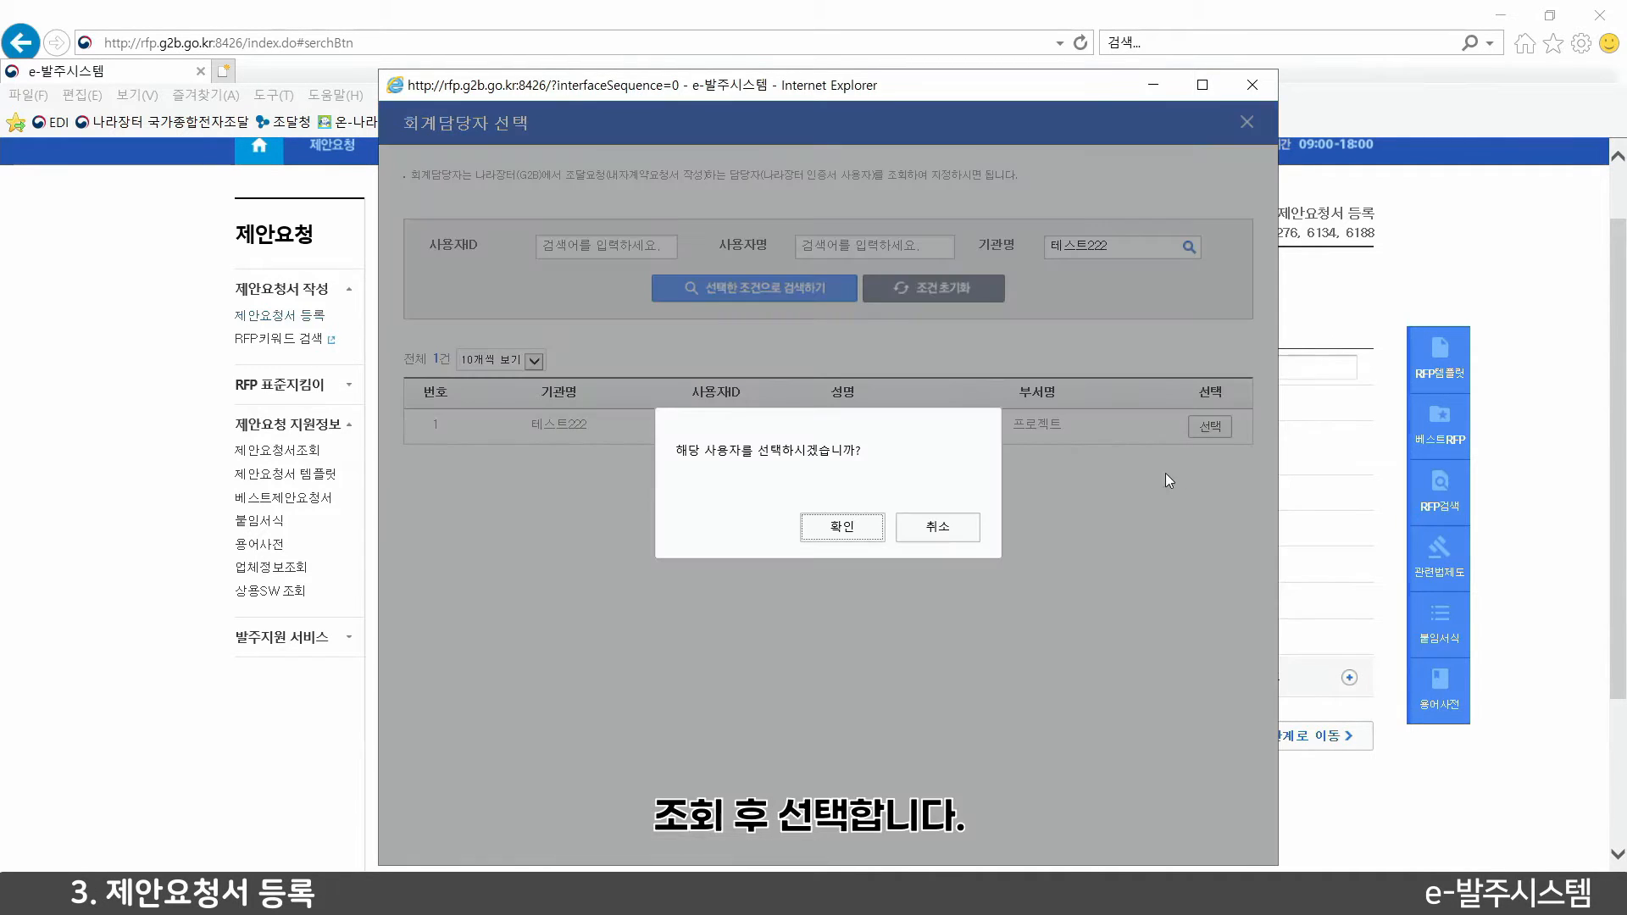
{"action": "left_click", "coordinate": [828, 530]}
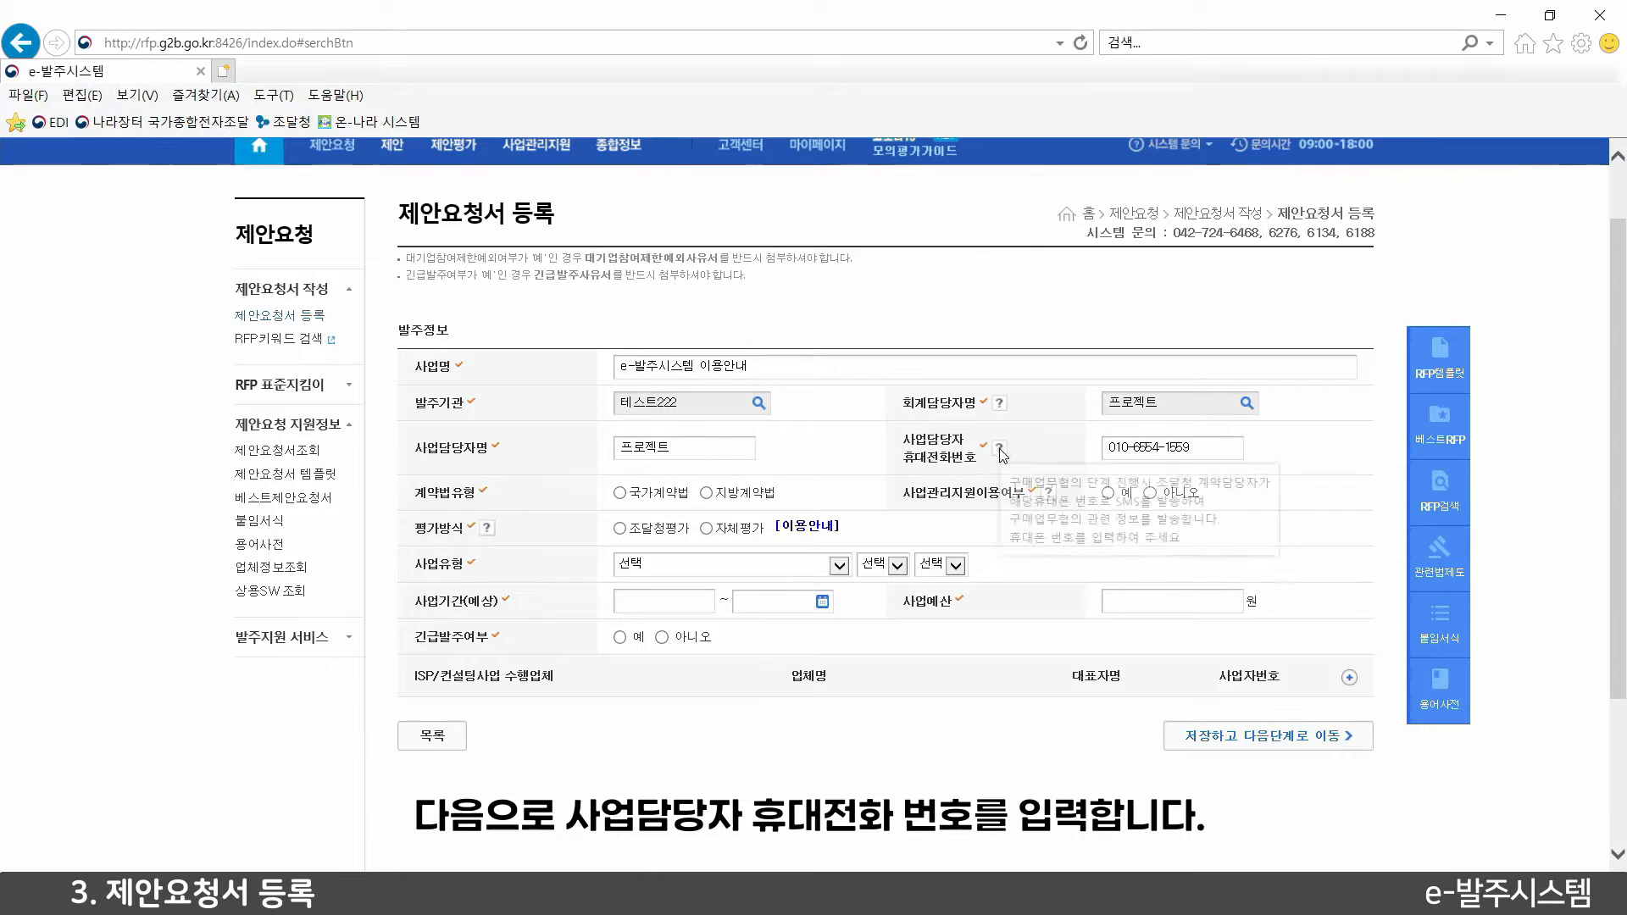
Check the help note and the entered number for 사업담당자 휴대전화번호
{"action": "mouse_move", "coordinate": [1001, 449]}
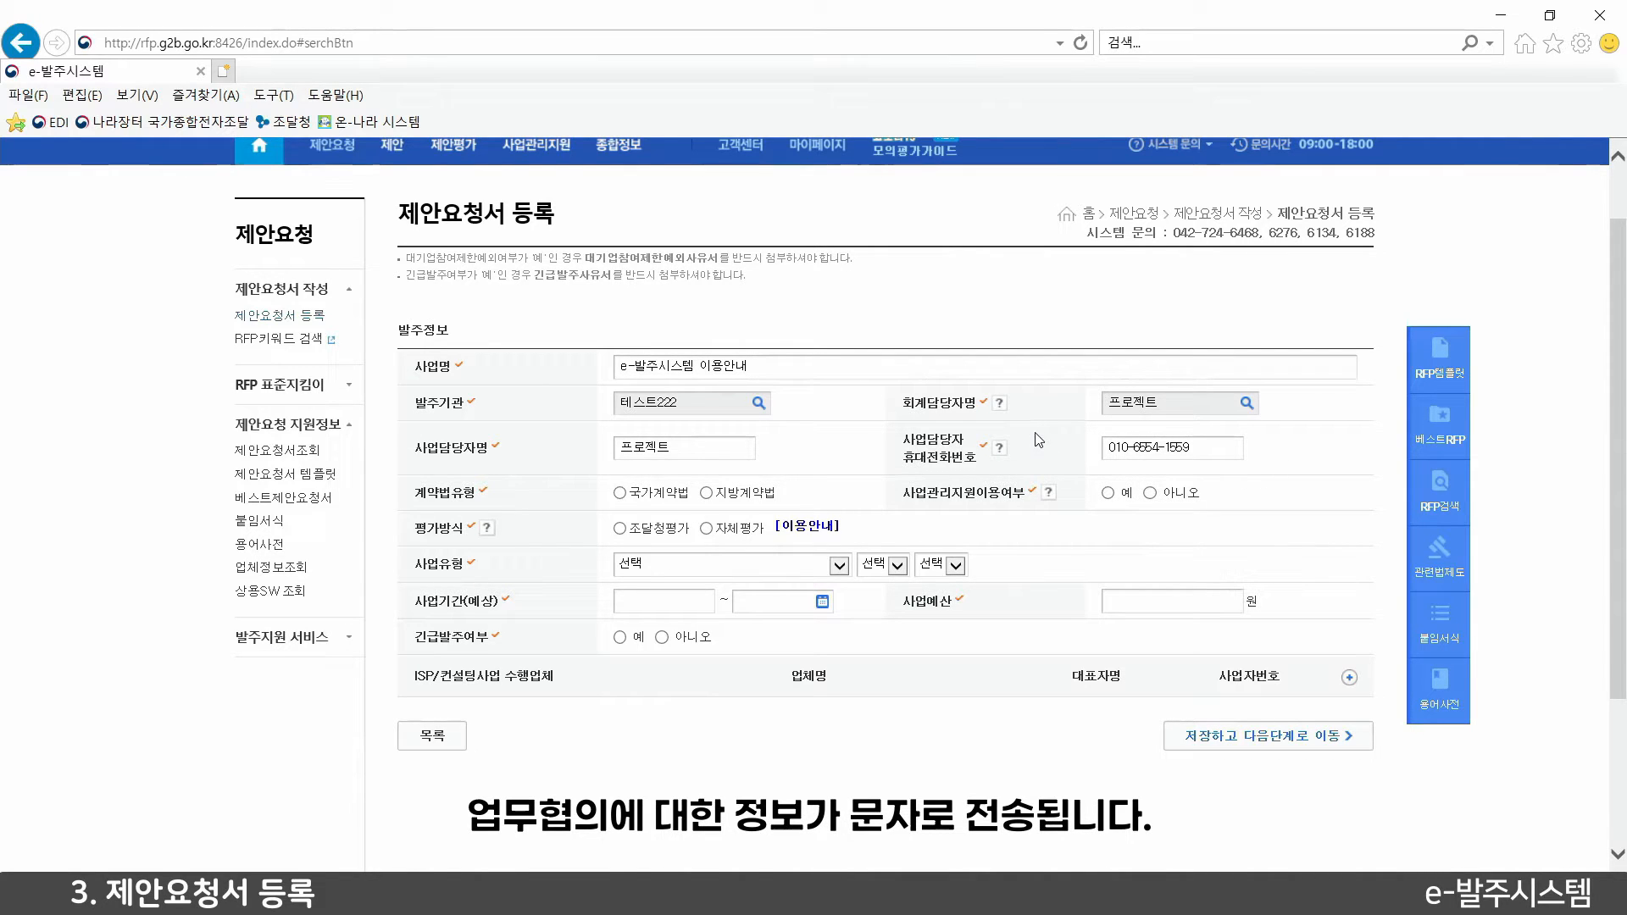
{"action": "left_click_drag", "start_coordinate": [1190, 447], "coordinate": [1104, 434]}
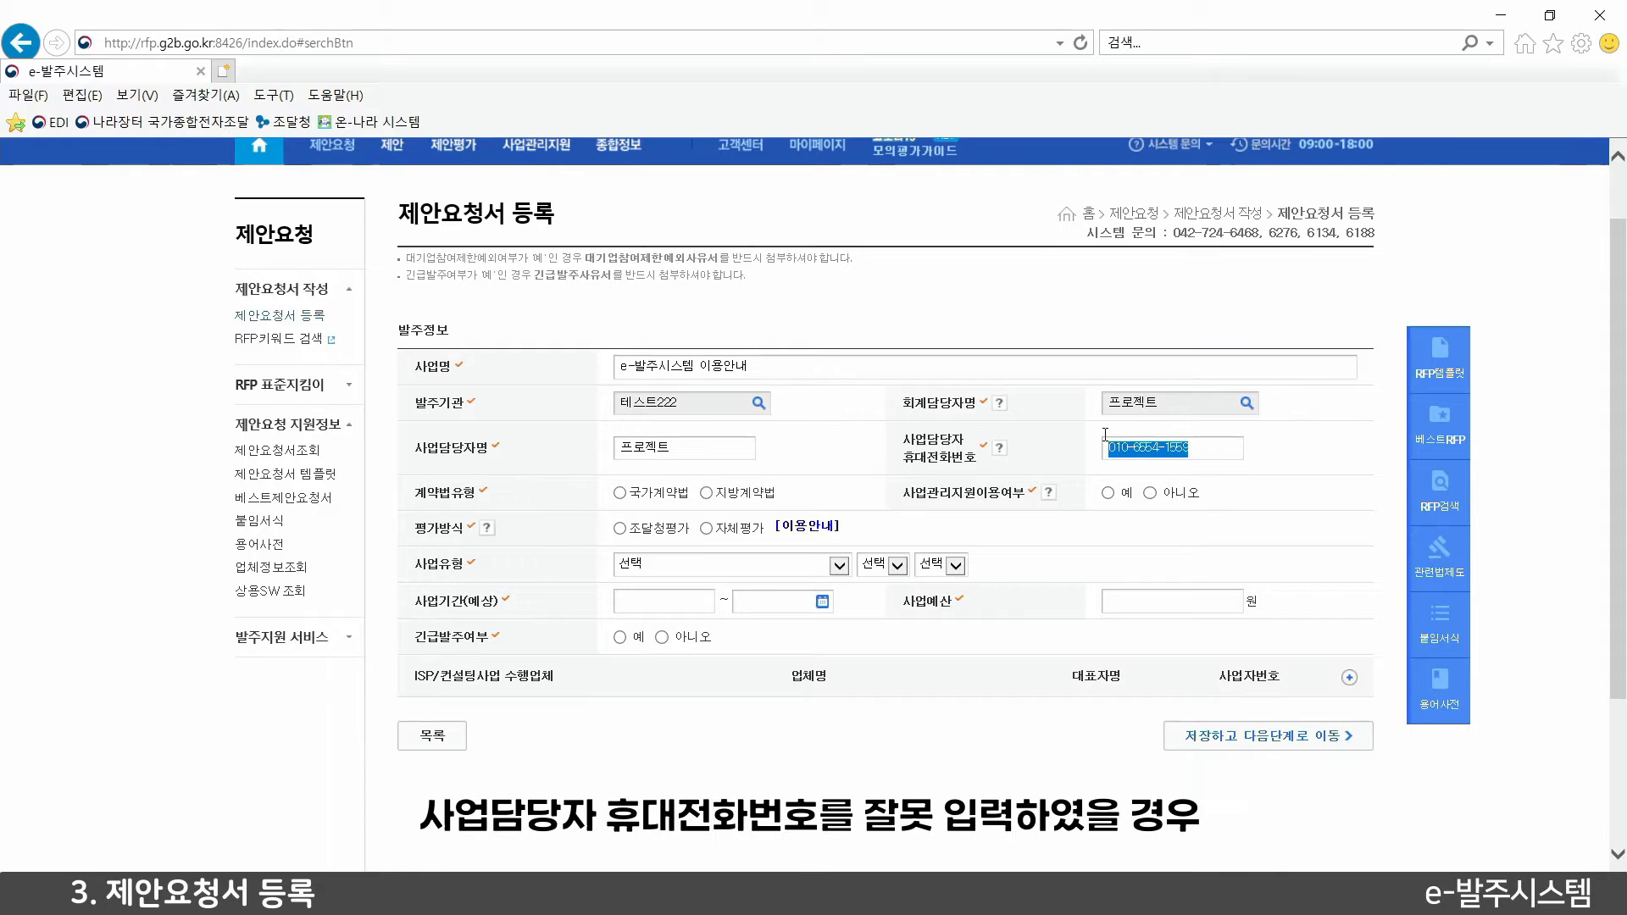
{"action": "left_click", "coordinate": [1053, 446]}
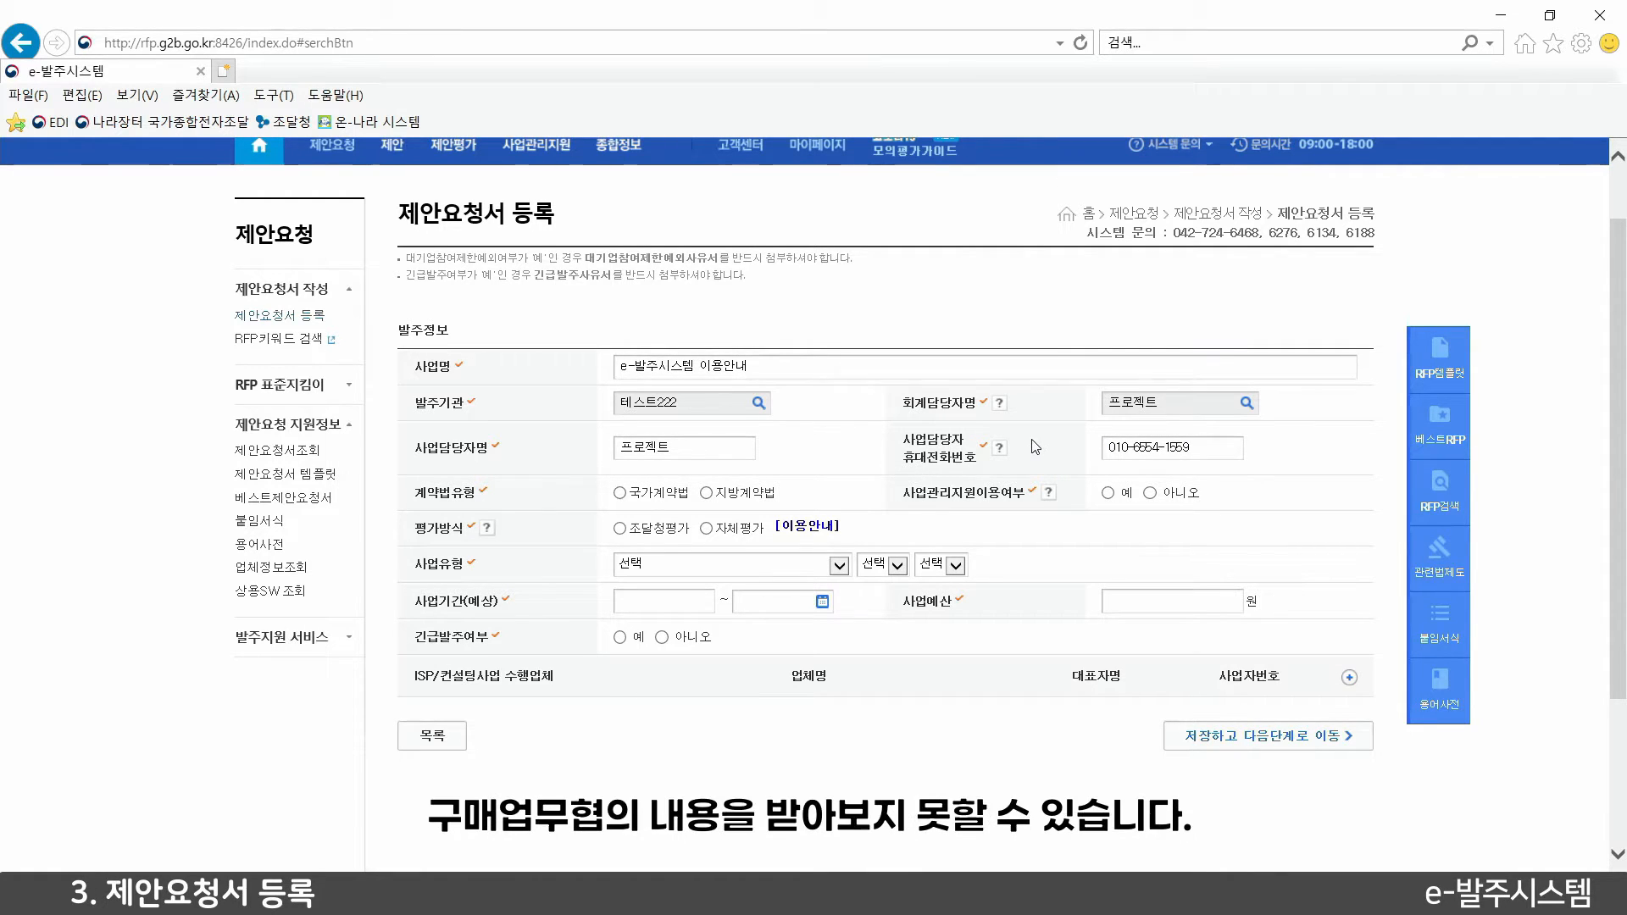
Set the 계약법유형 to 국가계약법 and acknowledge the notice about proposal submission
{"action": "scroll", "coordinate": [1021, 439], "scroll_direction": "down", "scroll_amount": 1}
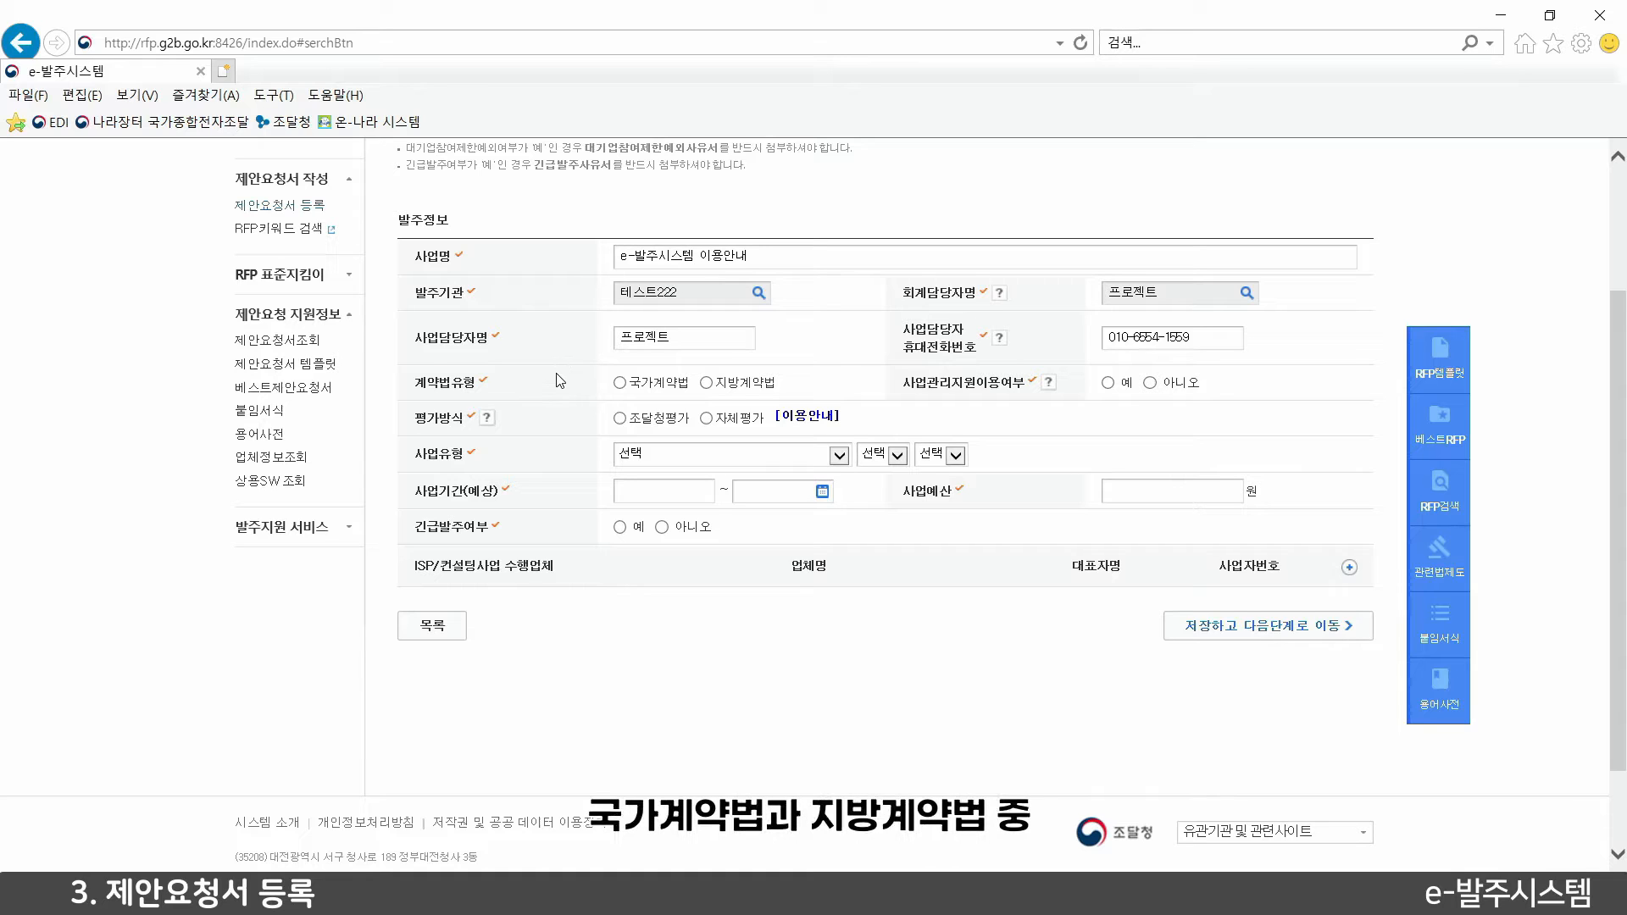
{"action": "left_click", "coordinate": [631, 386]}
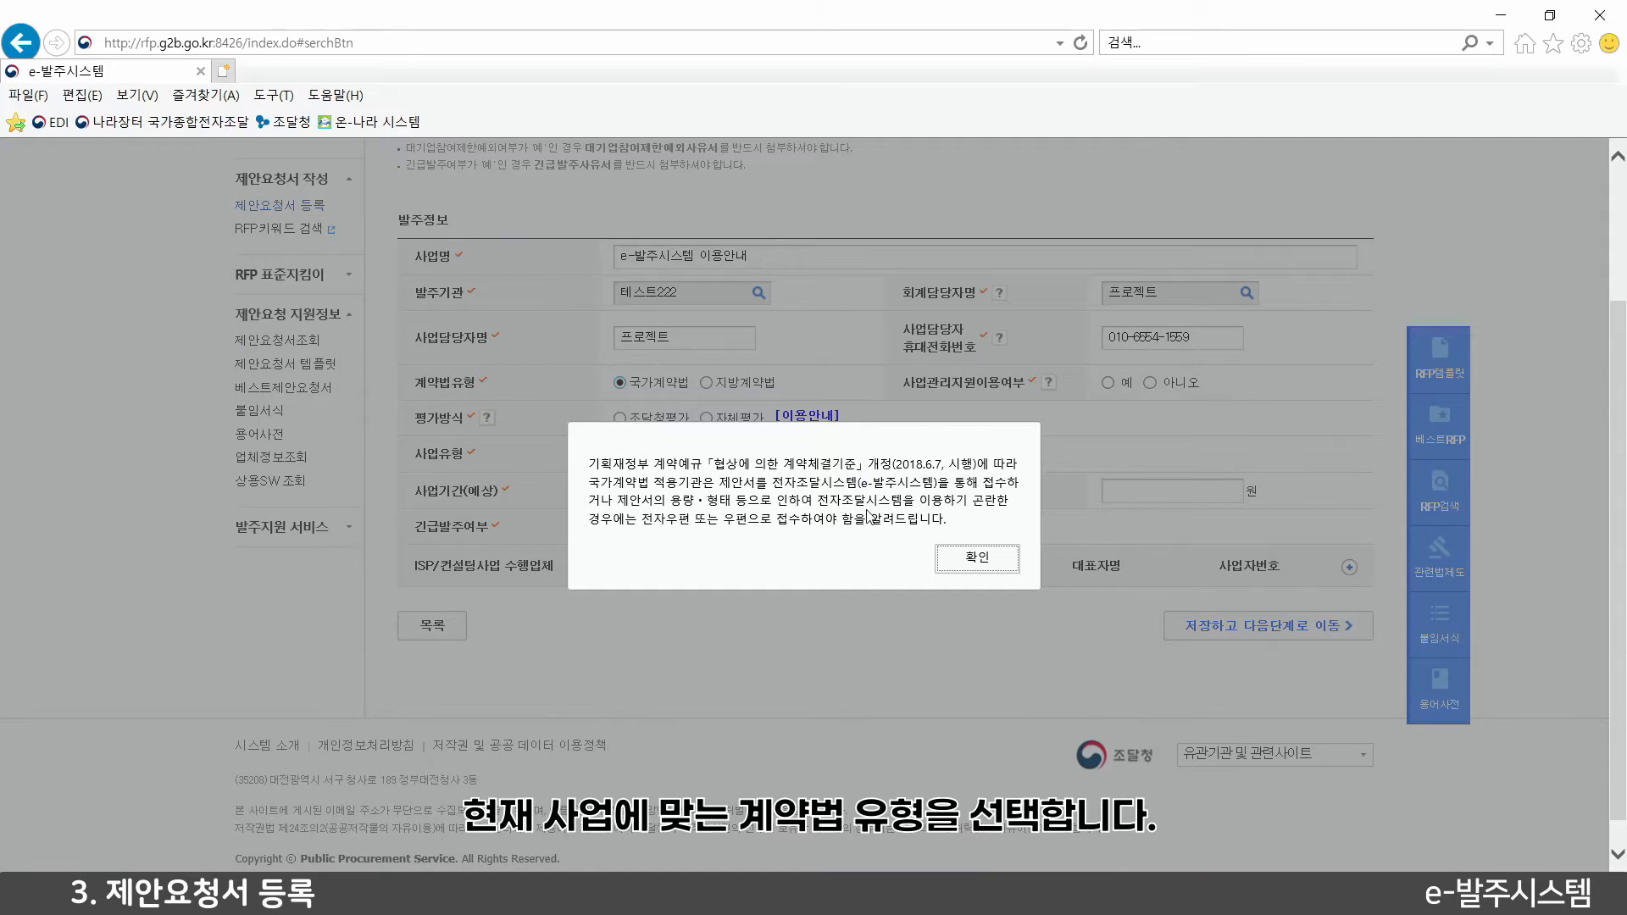
{"action": "left_click", "coordinate": [957, 557]}
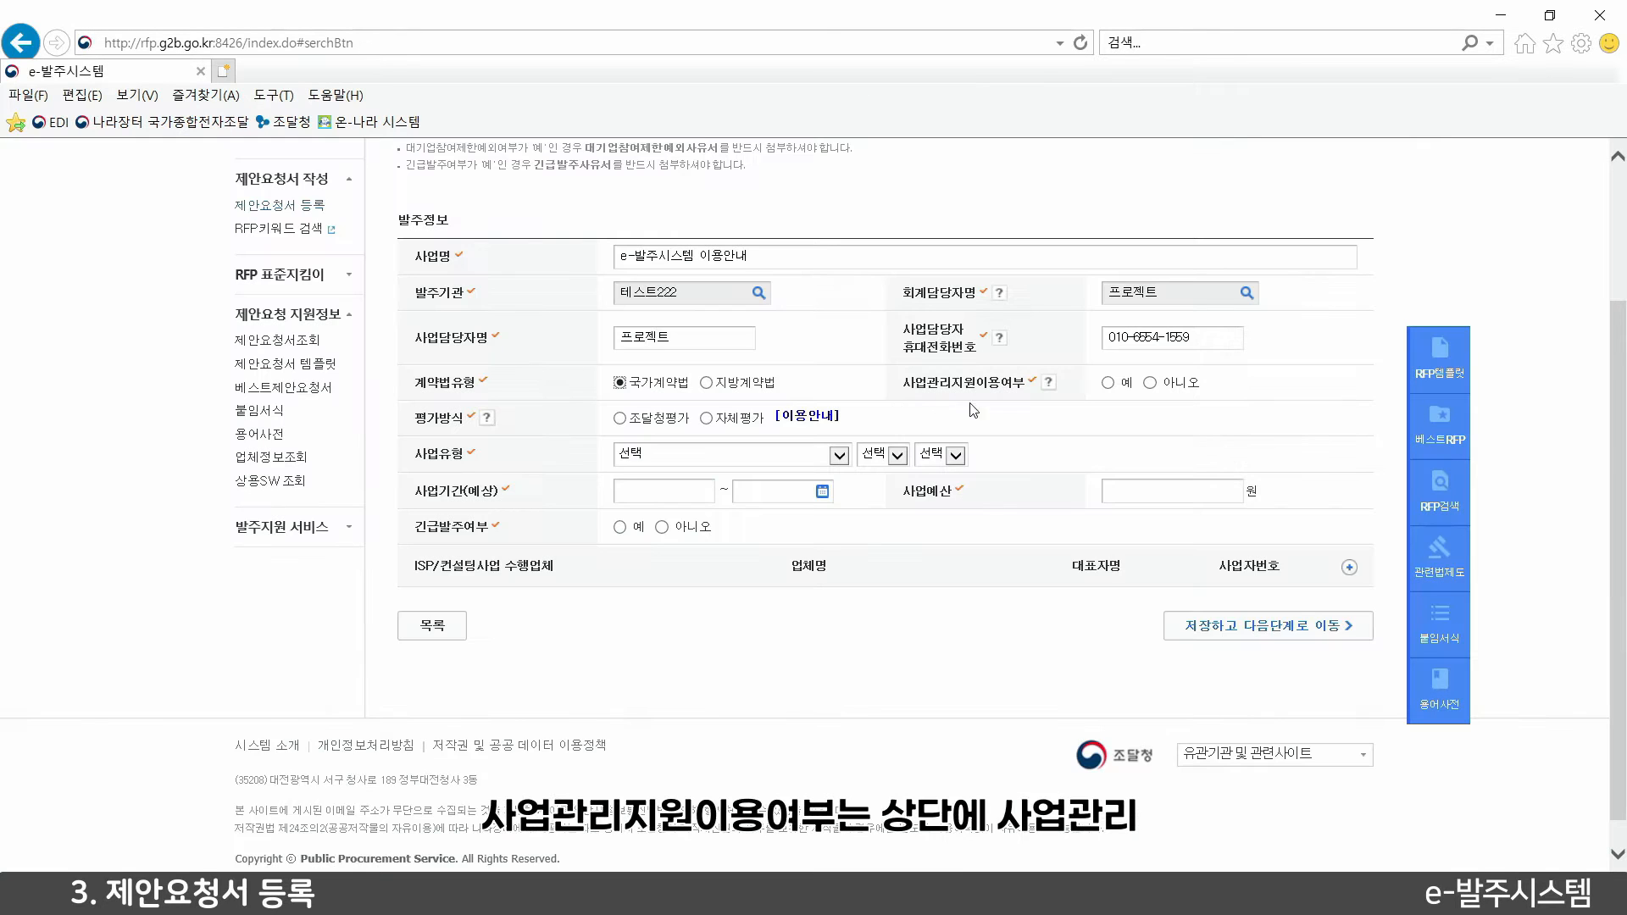
Try 예 for 사업관리지원이용여부 to see its guidance, and set the option to 아니오
{"action": "scroll", "coordinate": [1004, 437], "scroll_direction": "up", "scroll_amount": 2}
{"action": "scroll", "coordinate": [1004, 459], "scroll_direction": "up", "scroll_amount": 1}
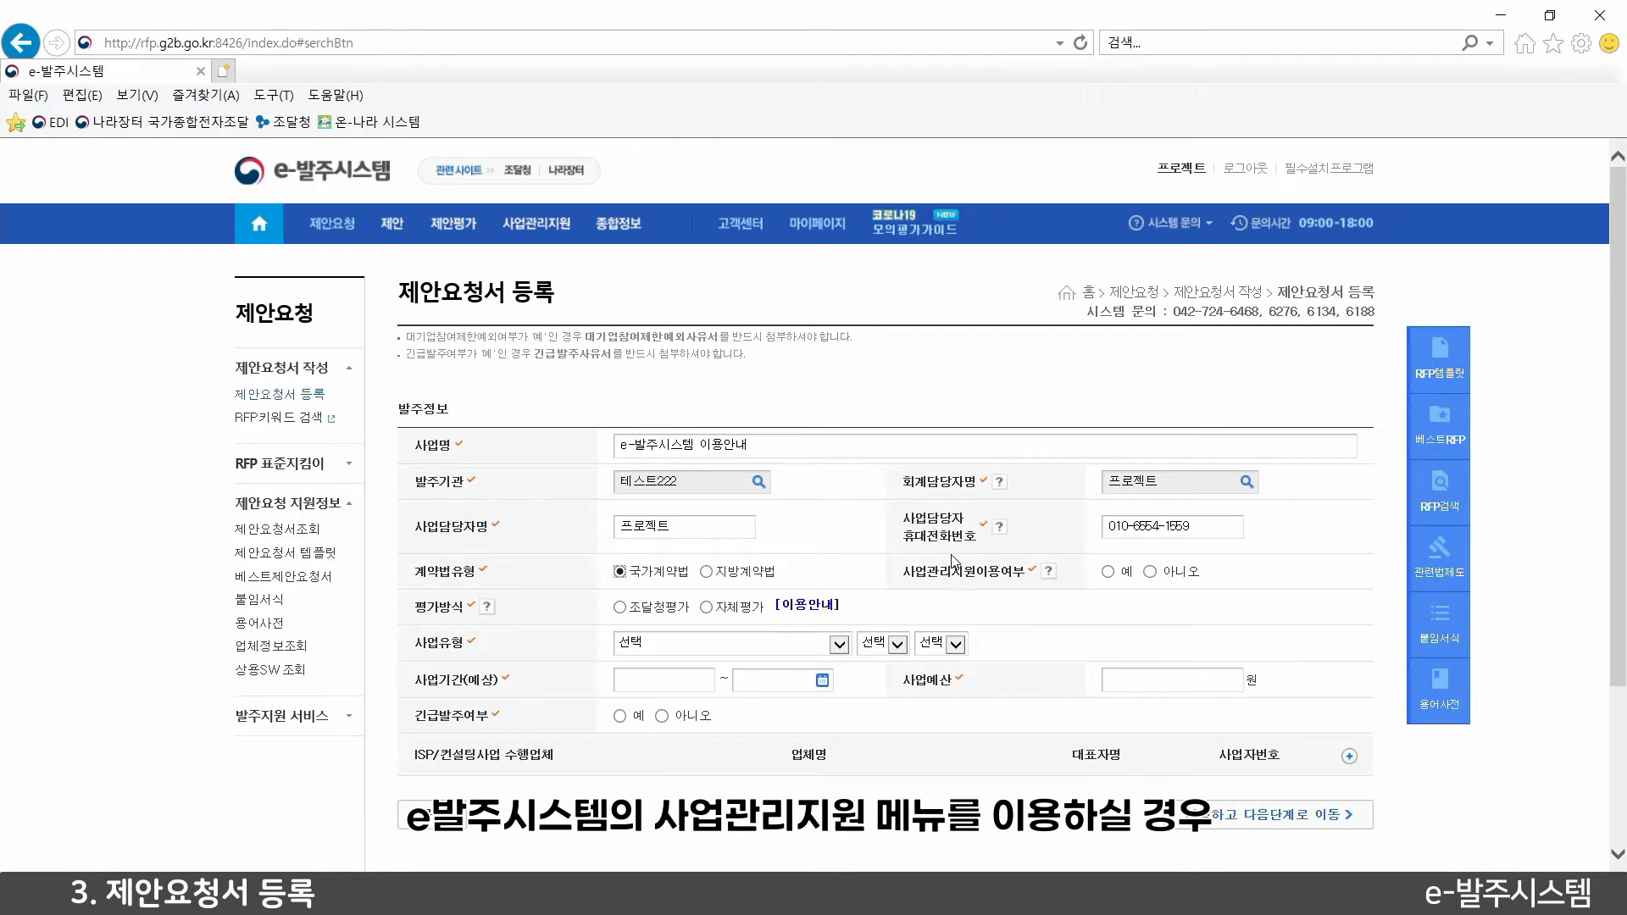
{"action": "scroll", "coordinate": [1017, 564], "scroll_direction": "down", "scroll_amount": 2}
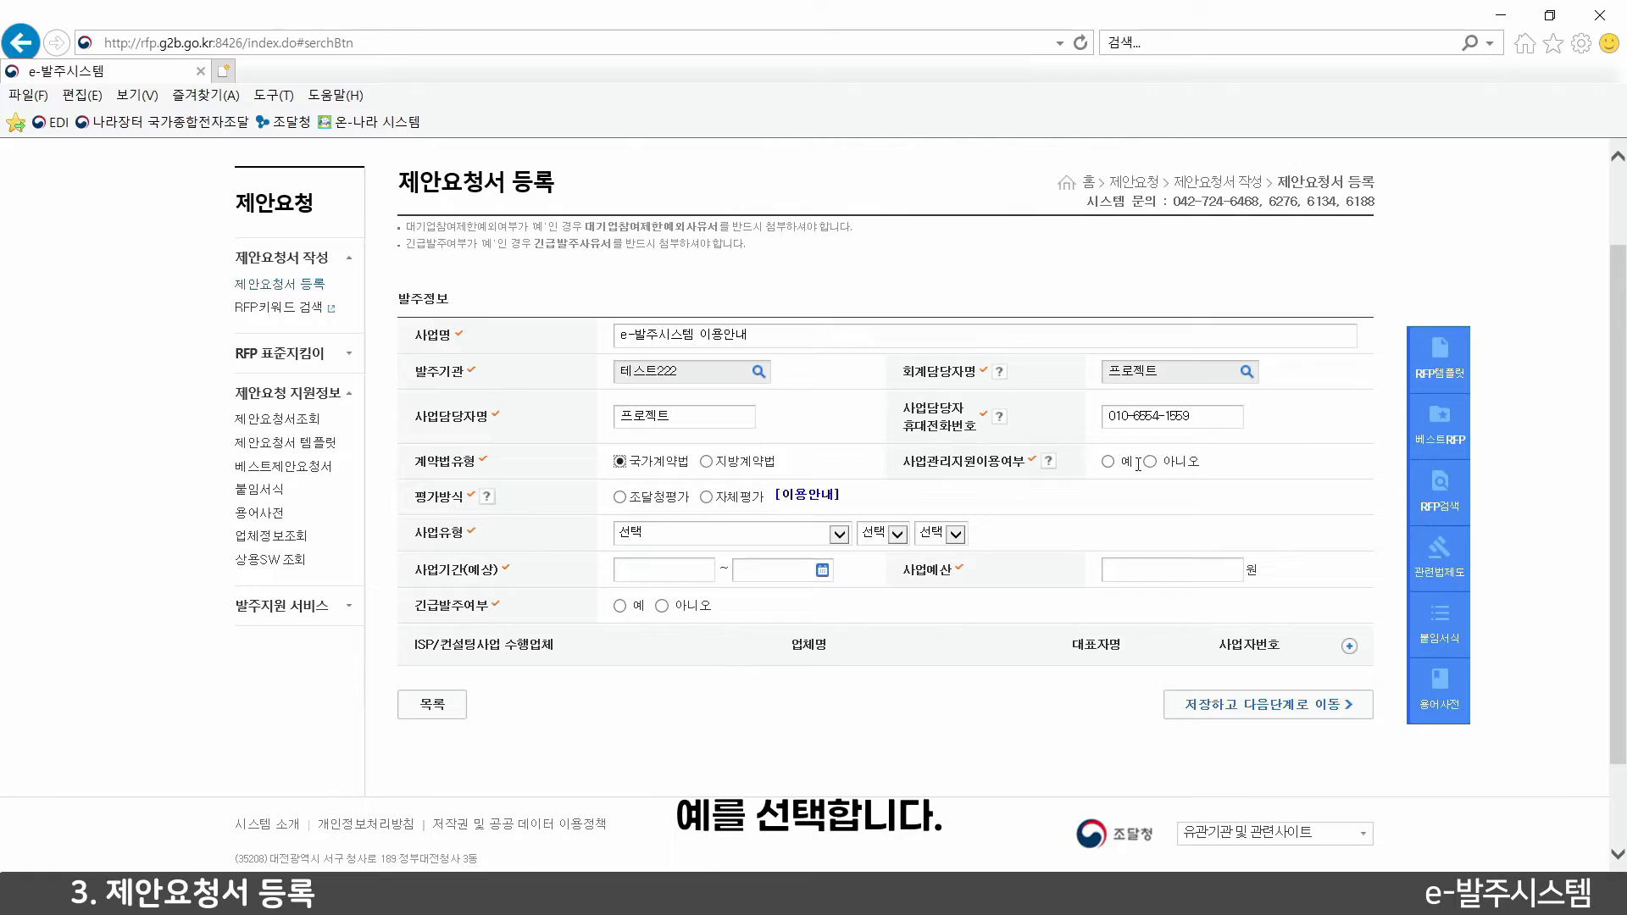
{"action": "left_click", "coordinate": [1109, 461]}
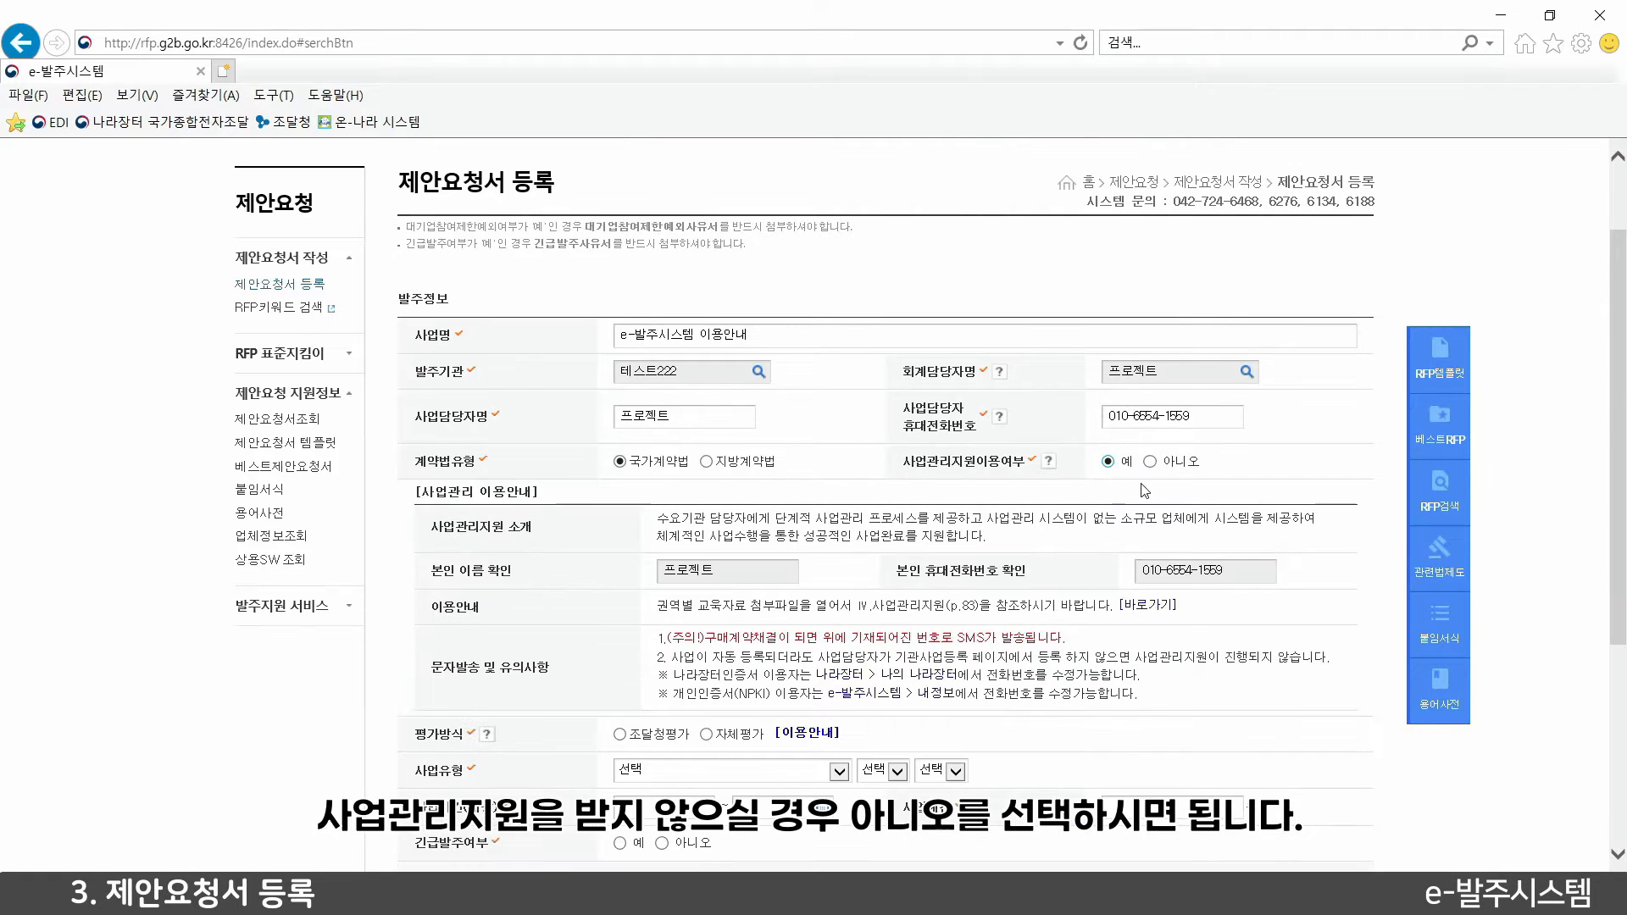
{"action": "left_click", "coordinate": [1149, 462]}
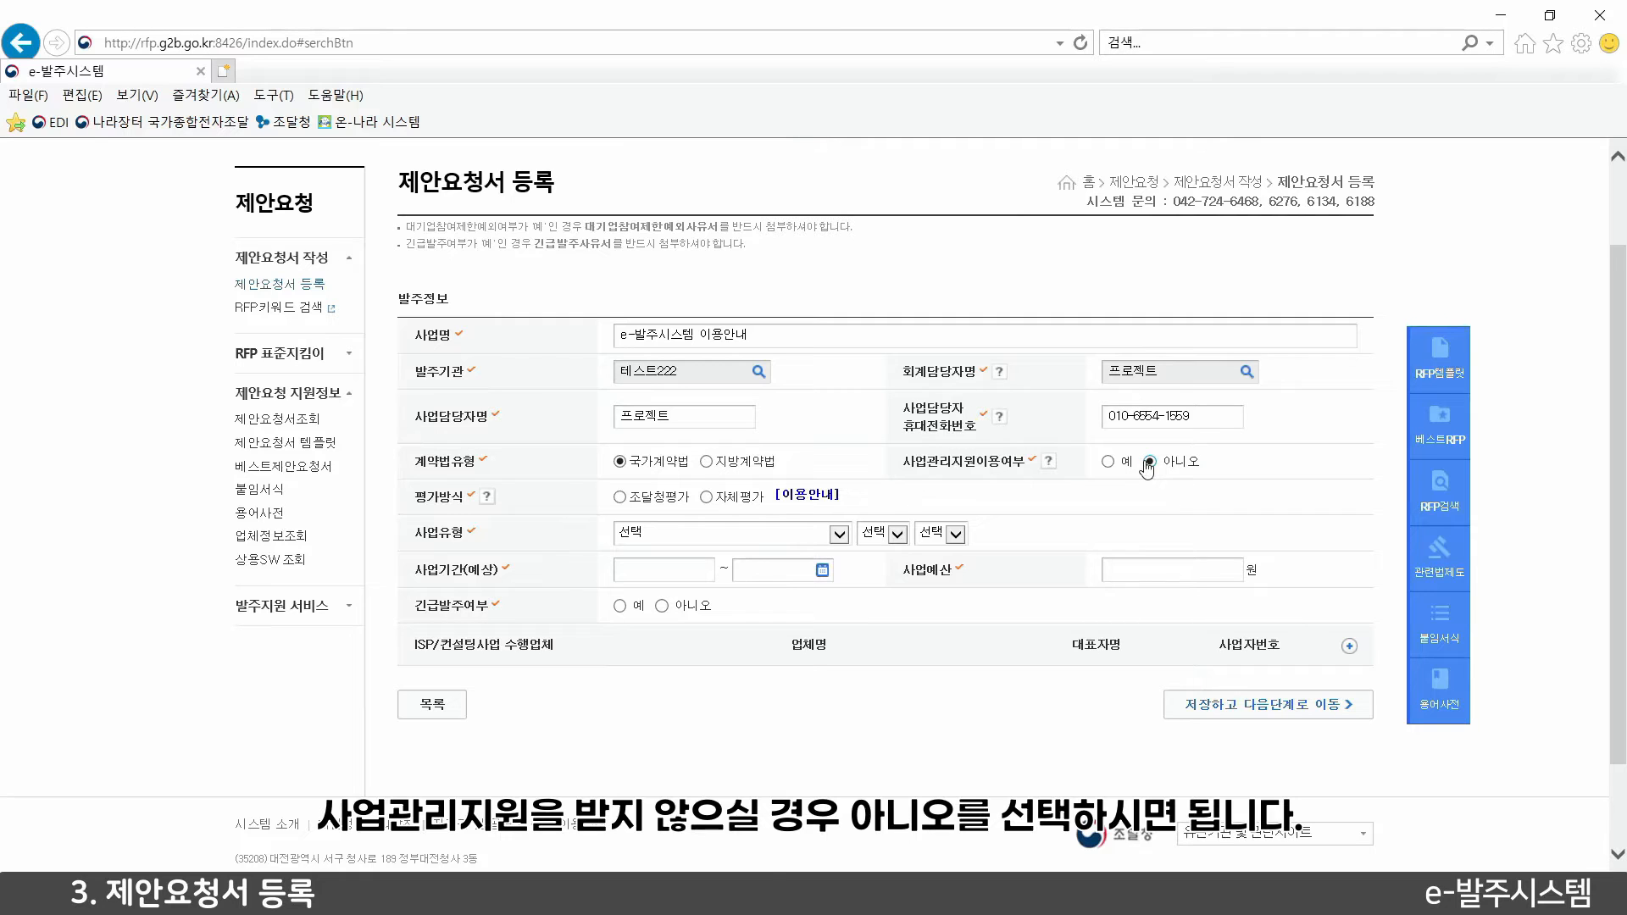
Consult the 이용안내 guide for 평가방식, try 조달청평가, and set the evaluation method to 자체평가
{"action": "scroll", "coordinate": [931, 424], "scroll_direction": "down", "scroll_amount": 1}
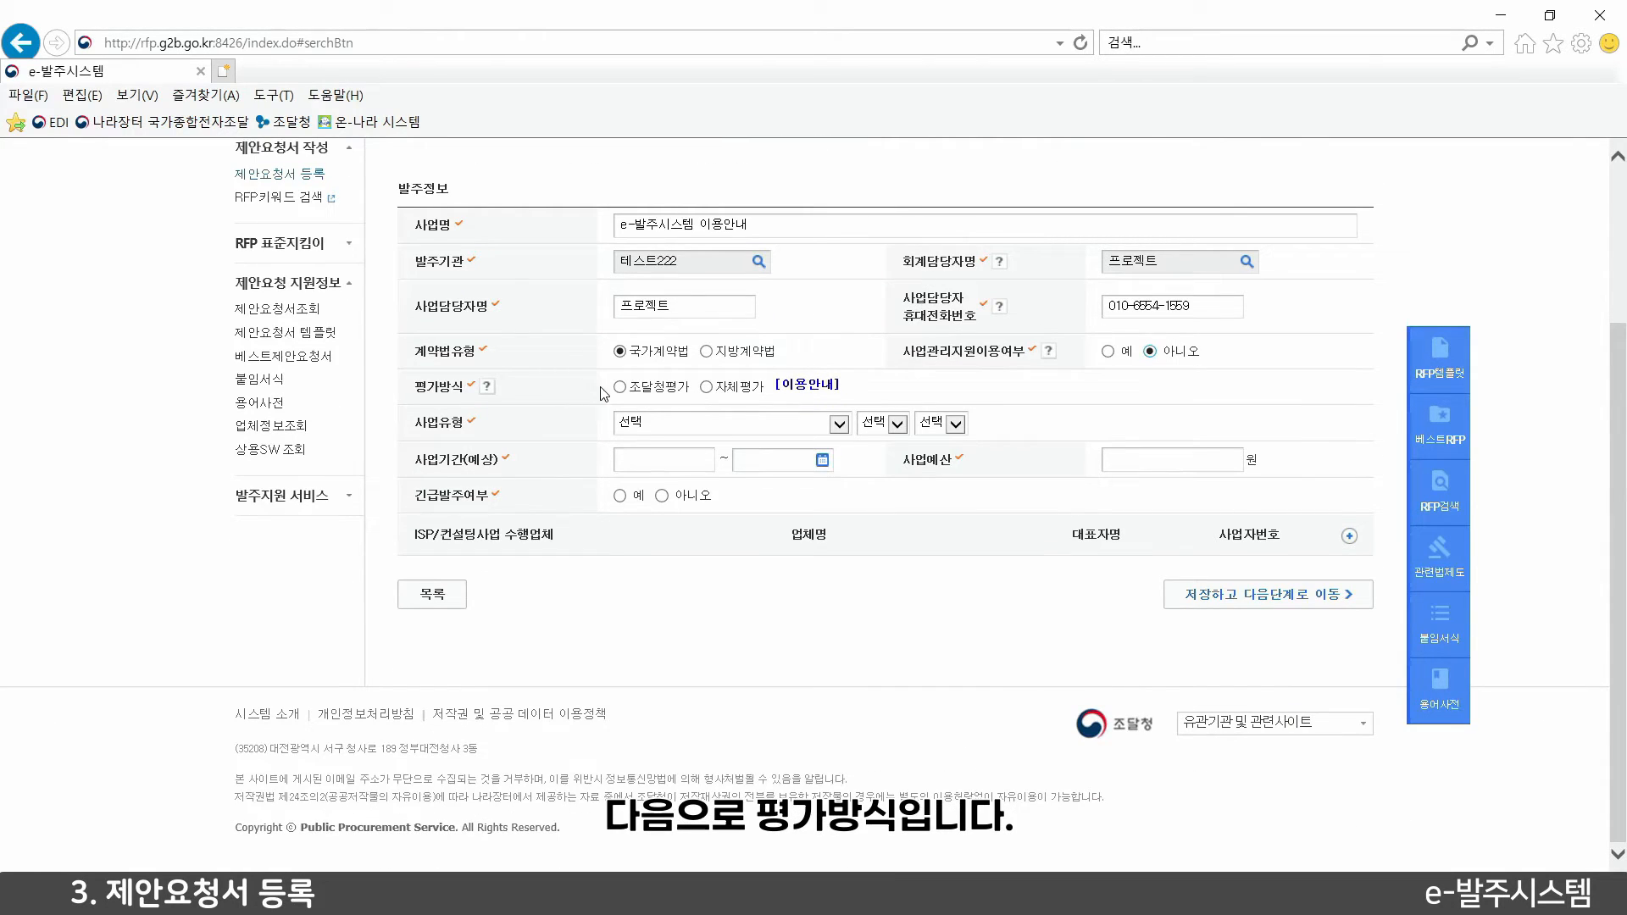
{"action": "left_click", "coordinate": [817, 387]}
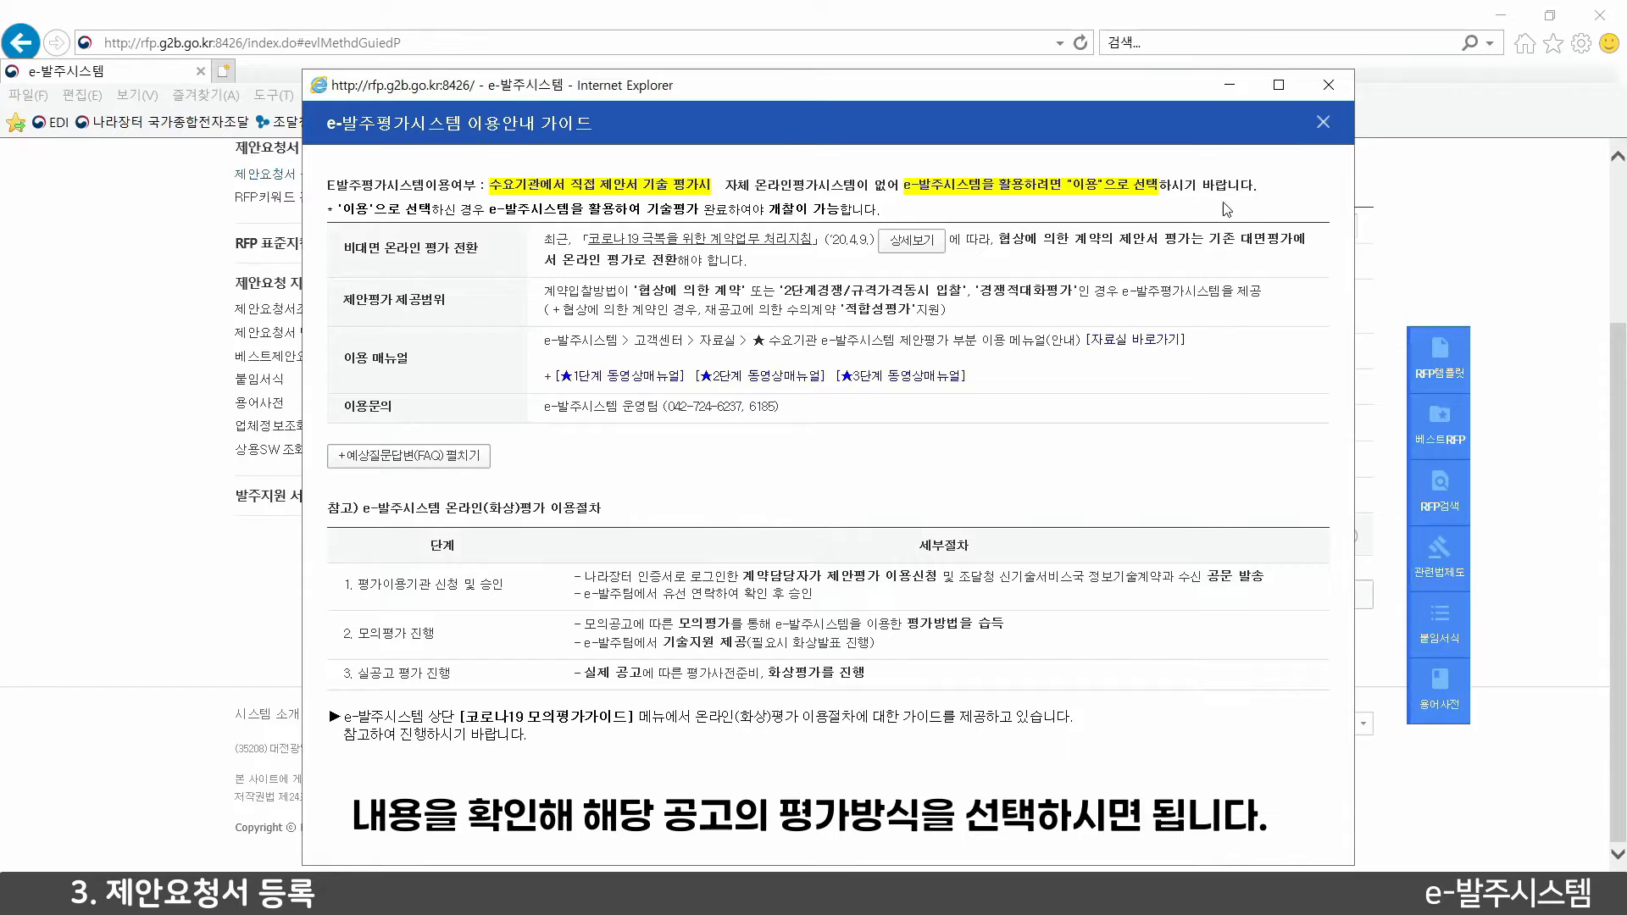
{"action": "left_click", "coordinate": [1329, 85]}
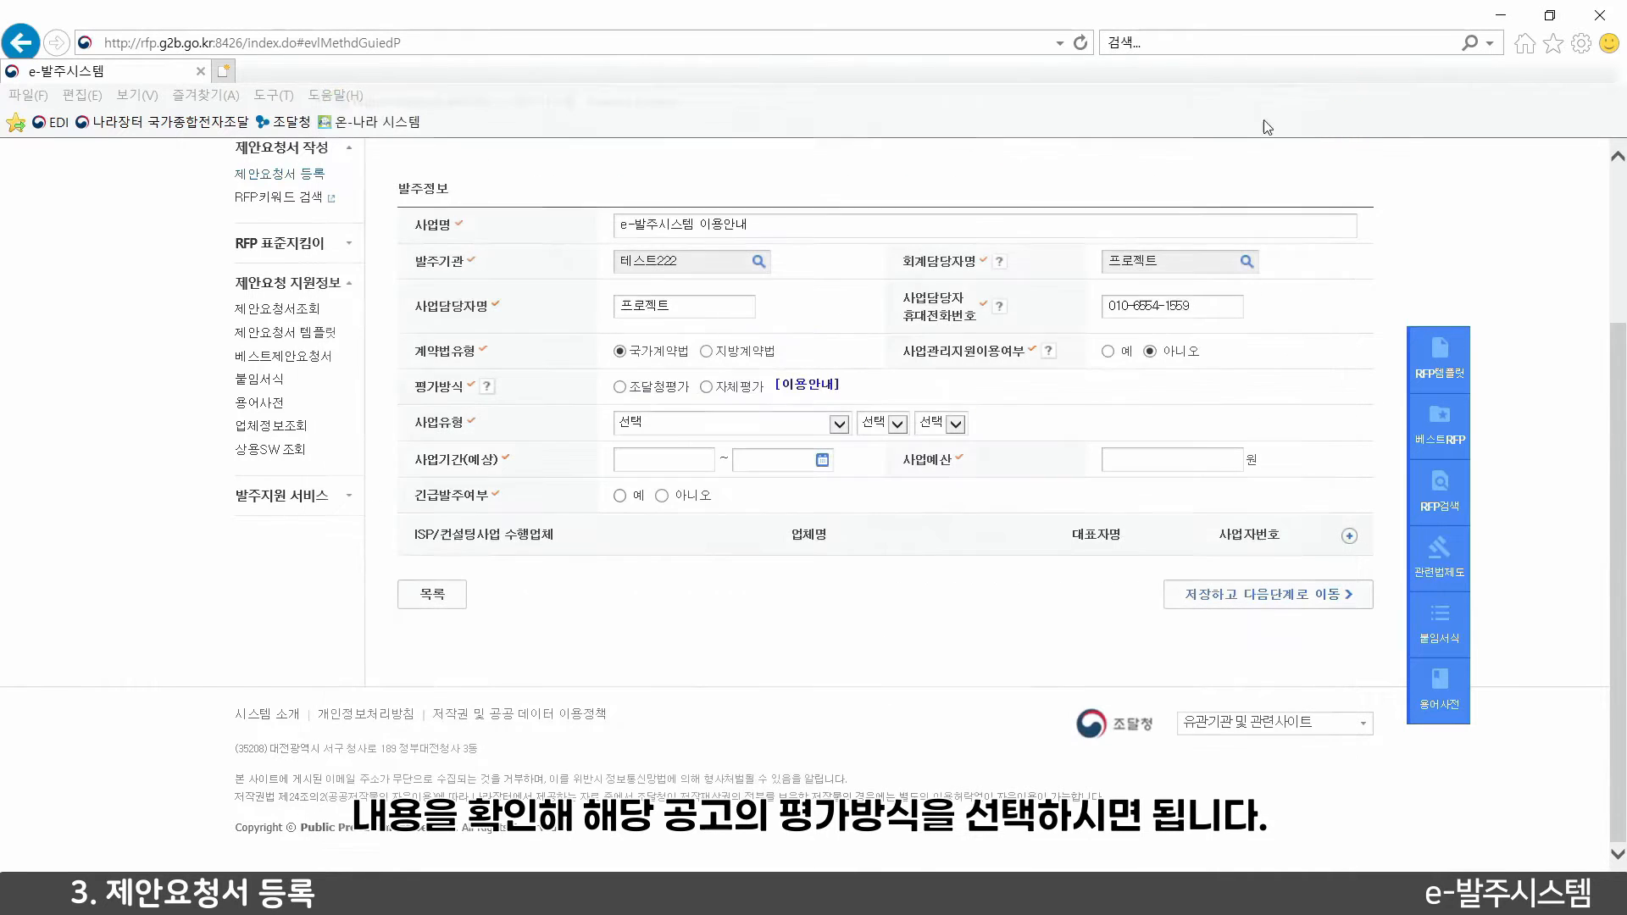
{"action": "left_click", "coordinate": [620, 387]}
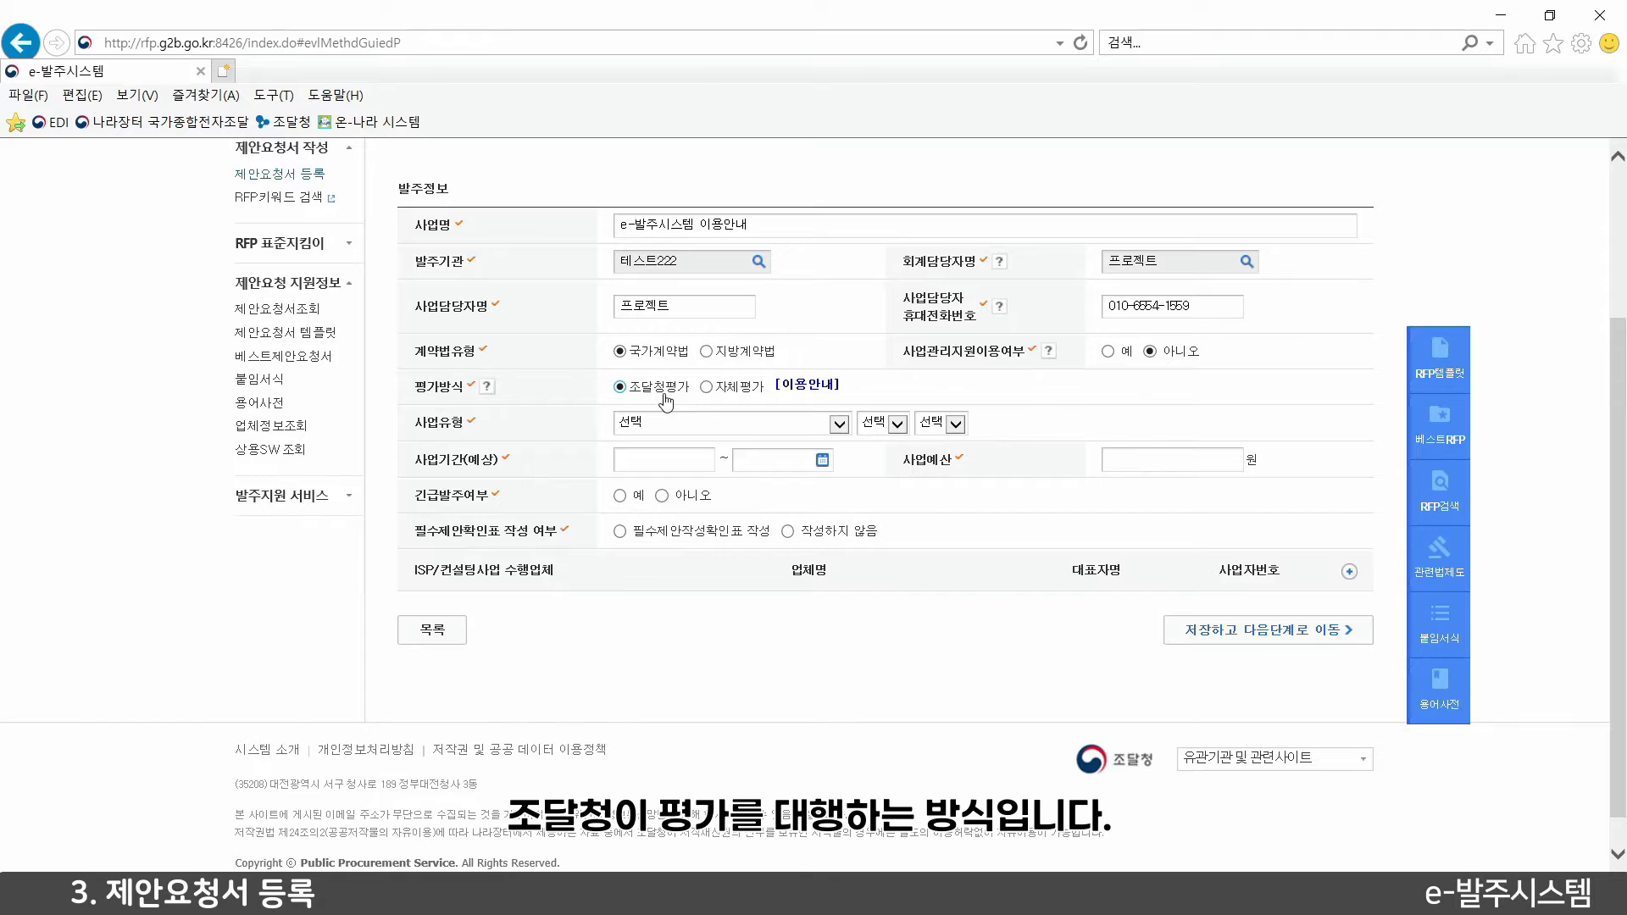
{"action": "left_click", "coordinate": [710, 388]}
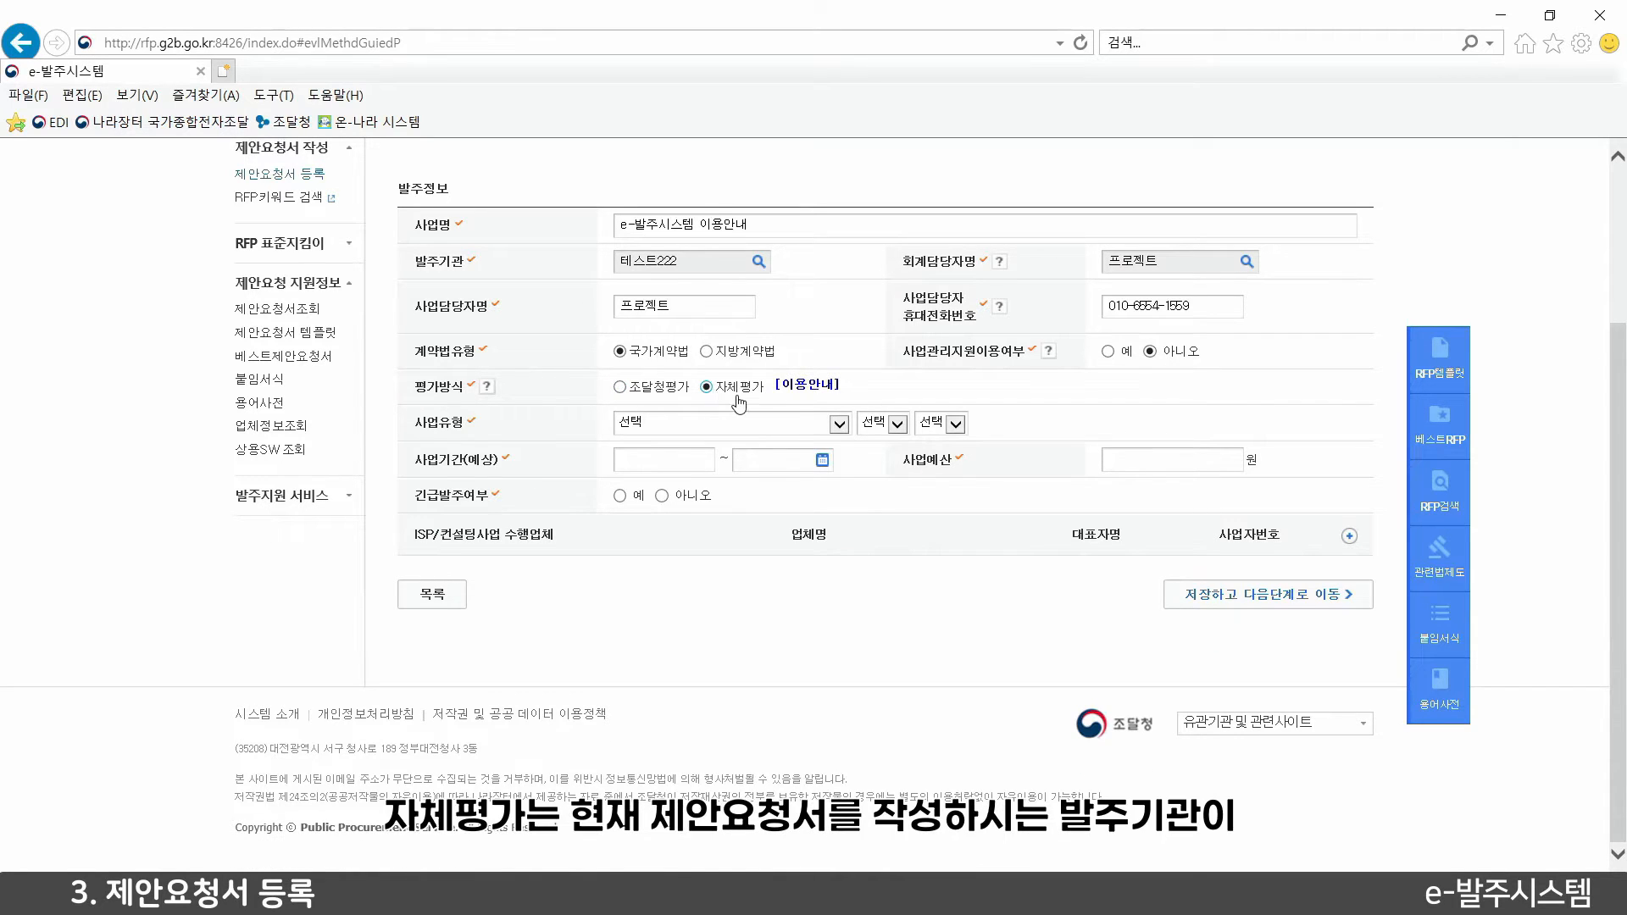
Set the 사업유형 to ICT 서비스, SW 및 시스템 개발 and 정보시스템개발서비스
{"action": "scroll", "coordinate": [743, 405], "scroll_direction": "up", "scroll_amount": 2}
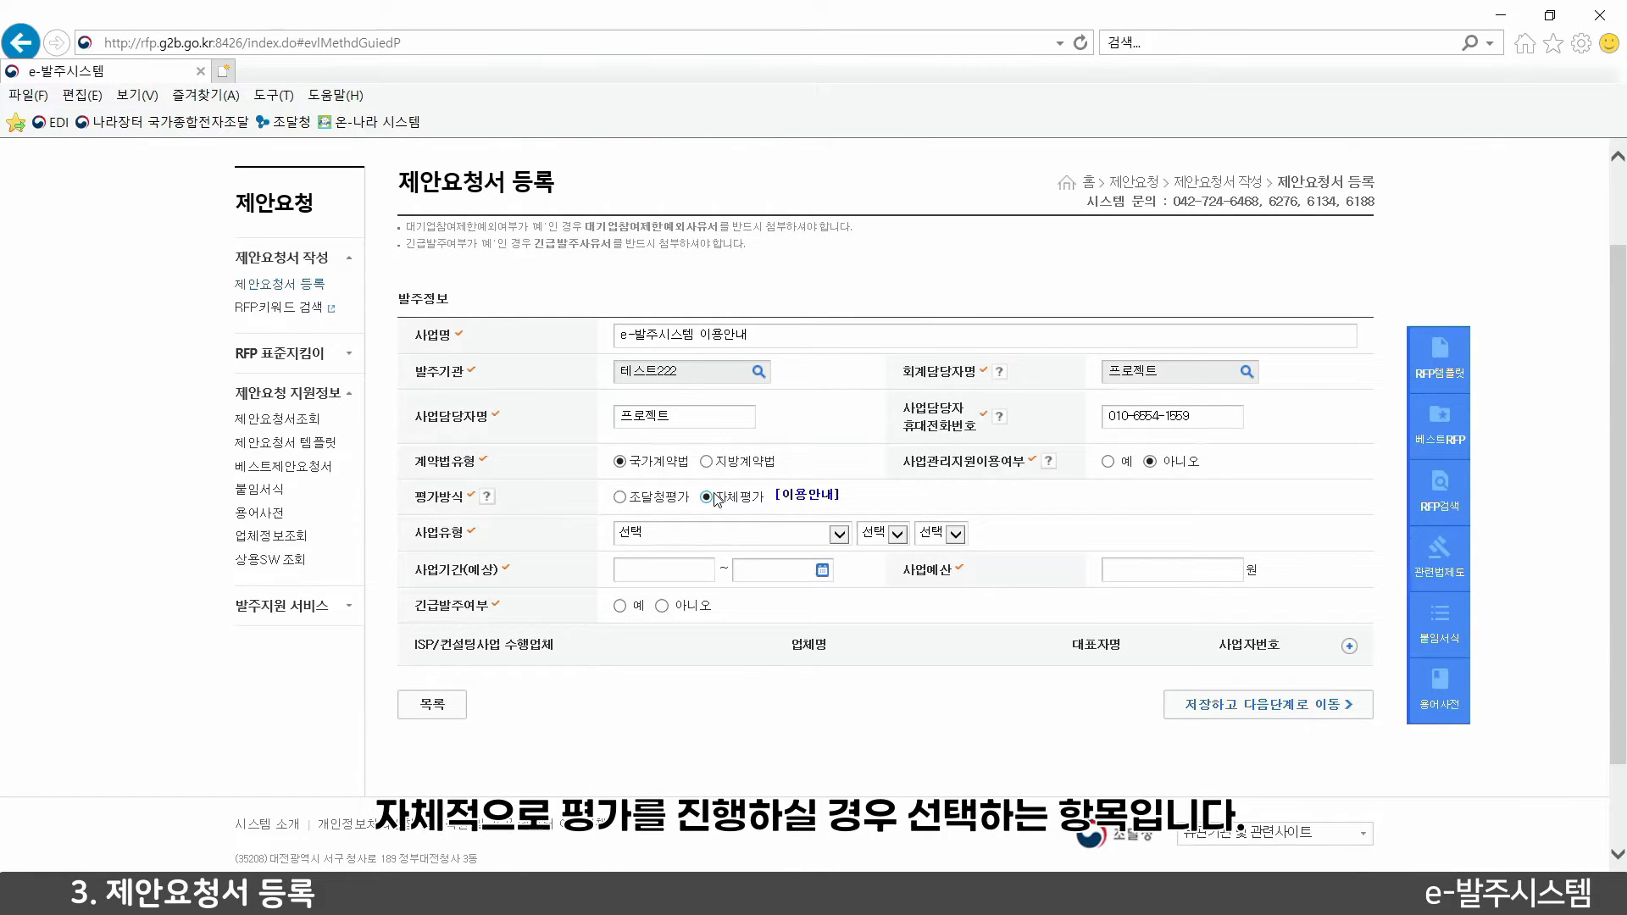
{"action": "left_click", "coordinate": [682, 539]}
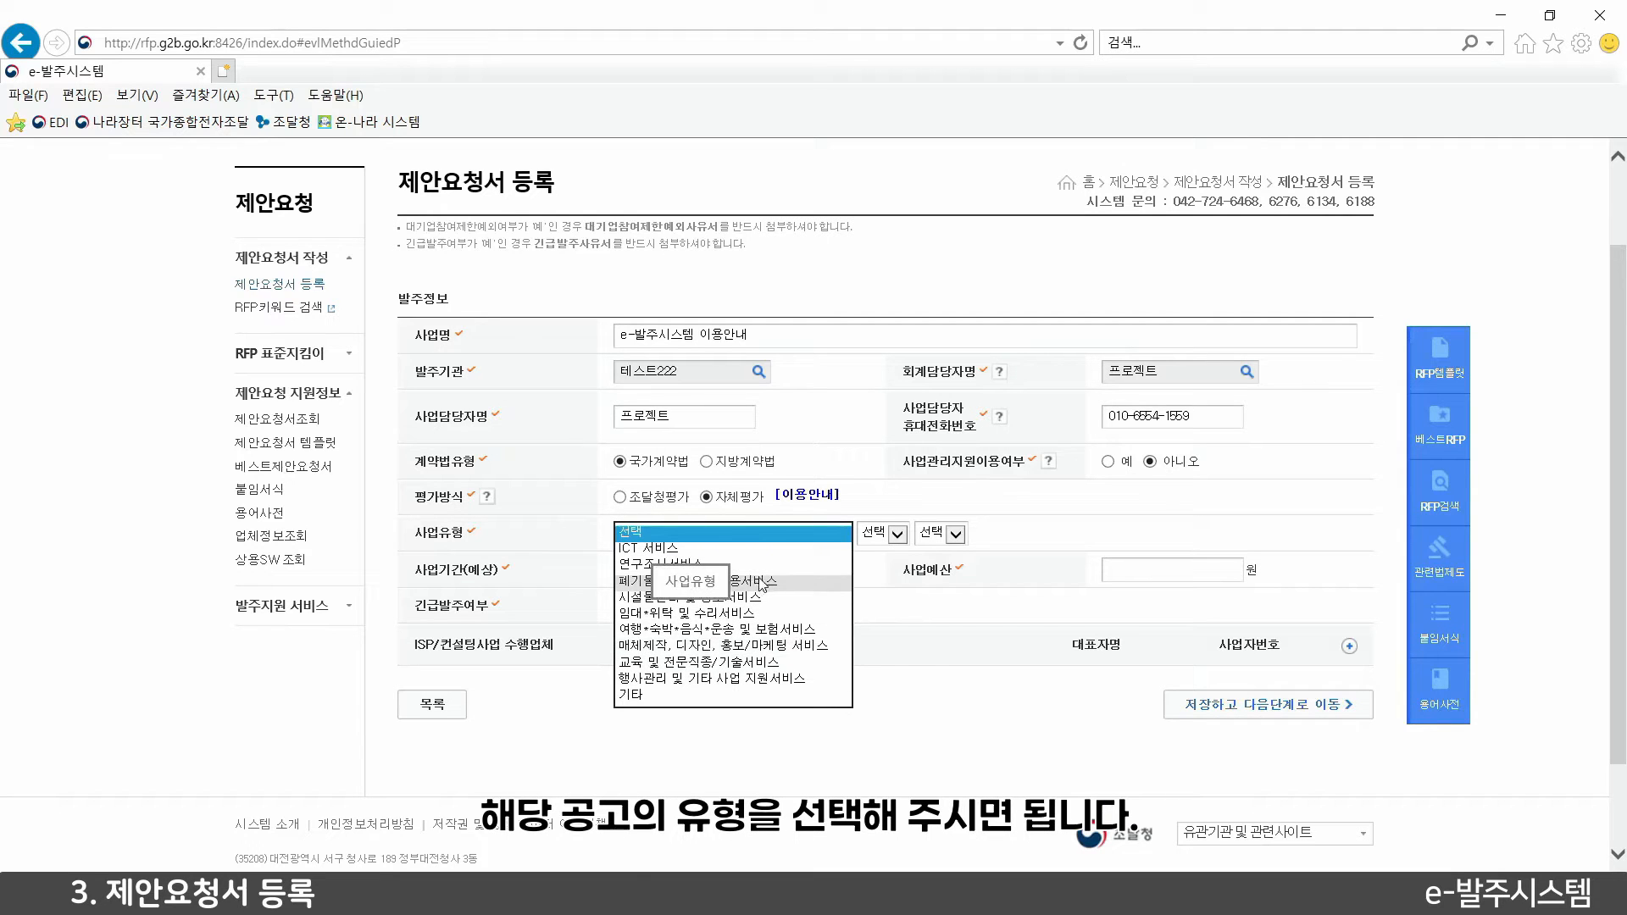
{"action": "left_click", "coordinate": [795, 549]}
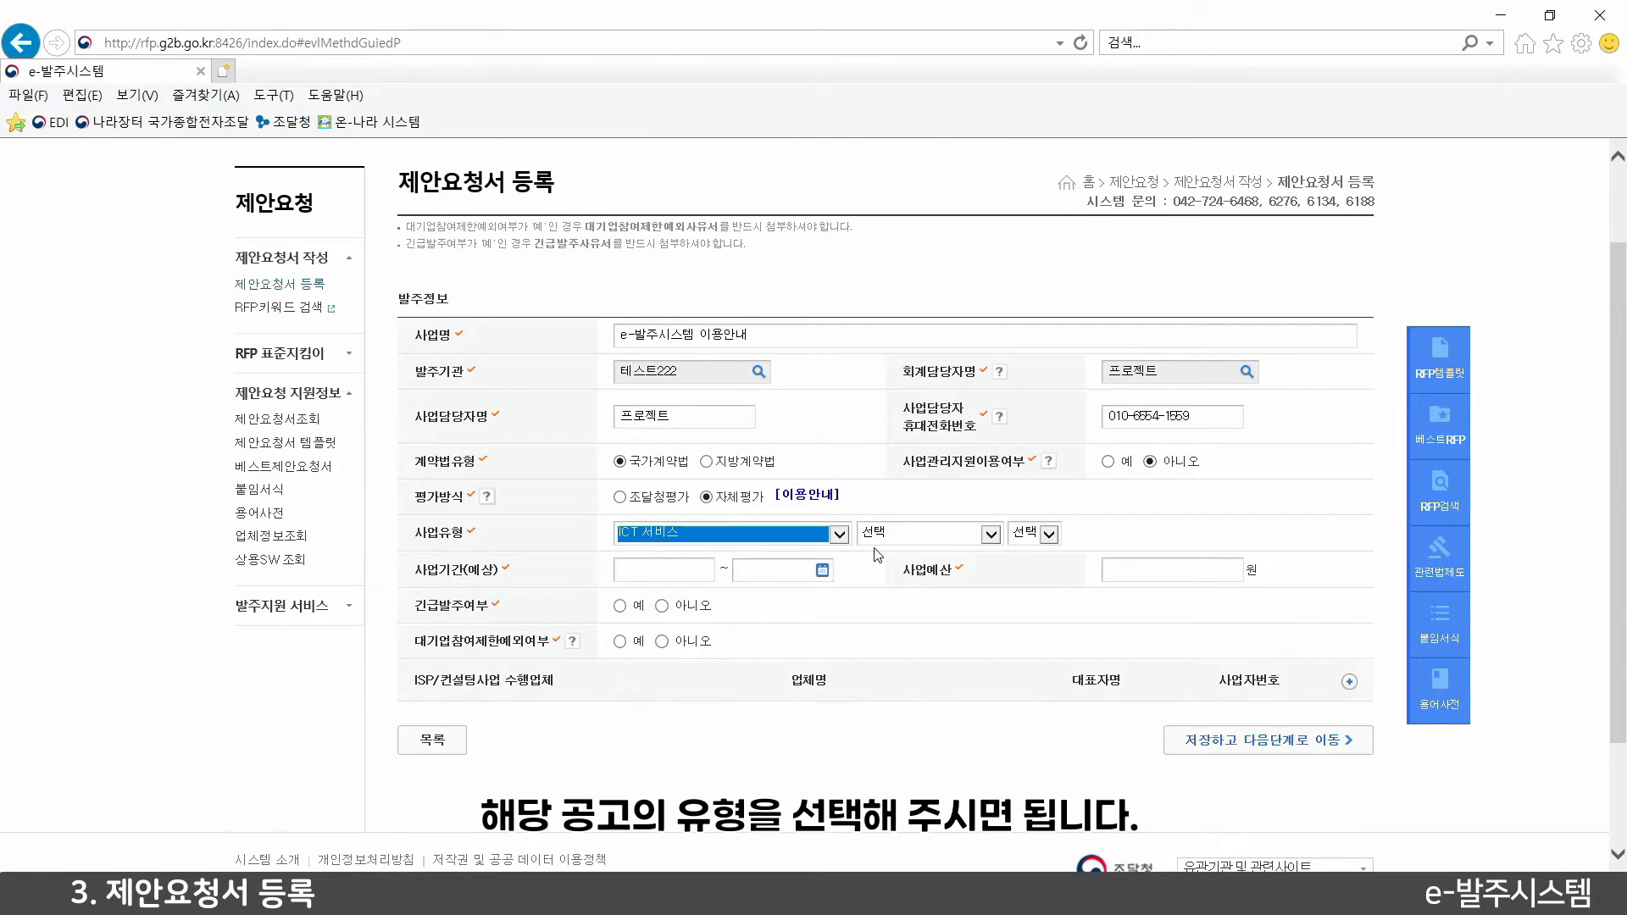
{"action": "left_click", "coordinate": [893, 541]}
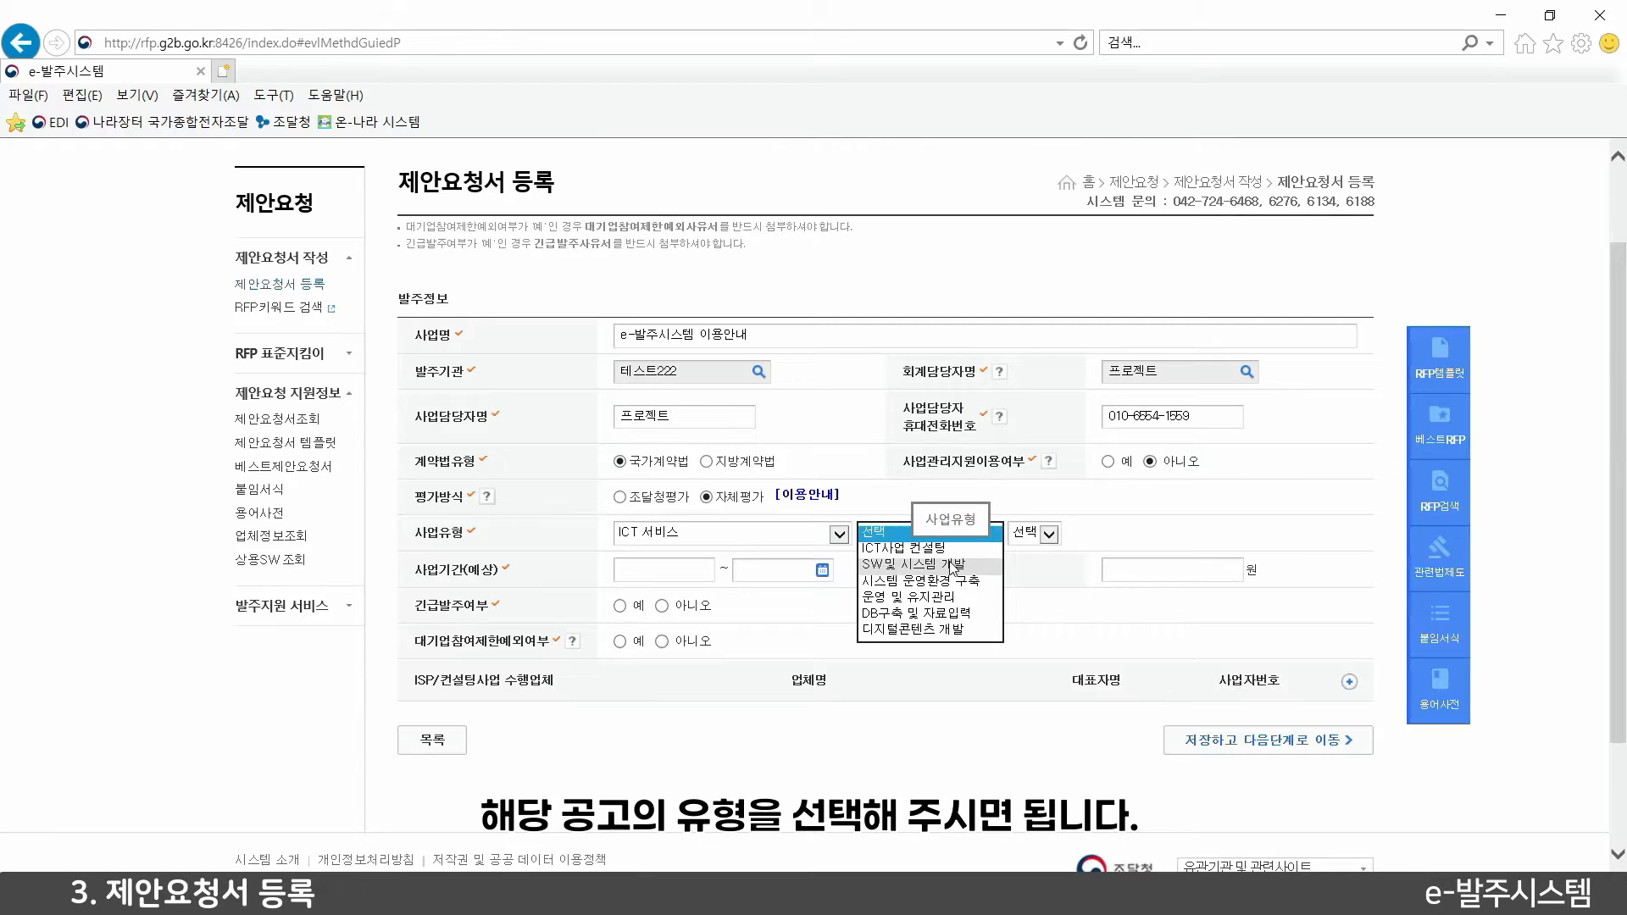
{"action": "left_click", "coordinate": [953, 565]}
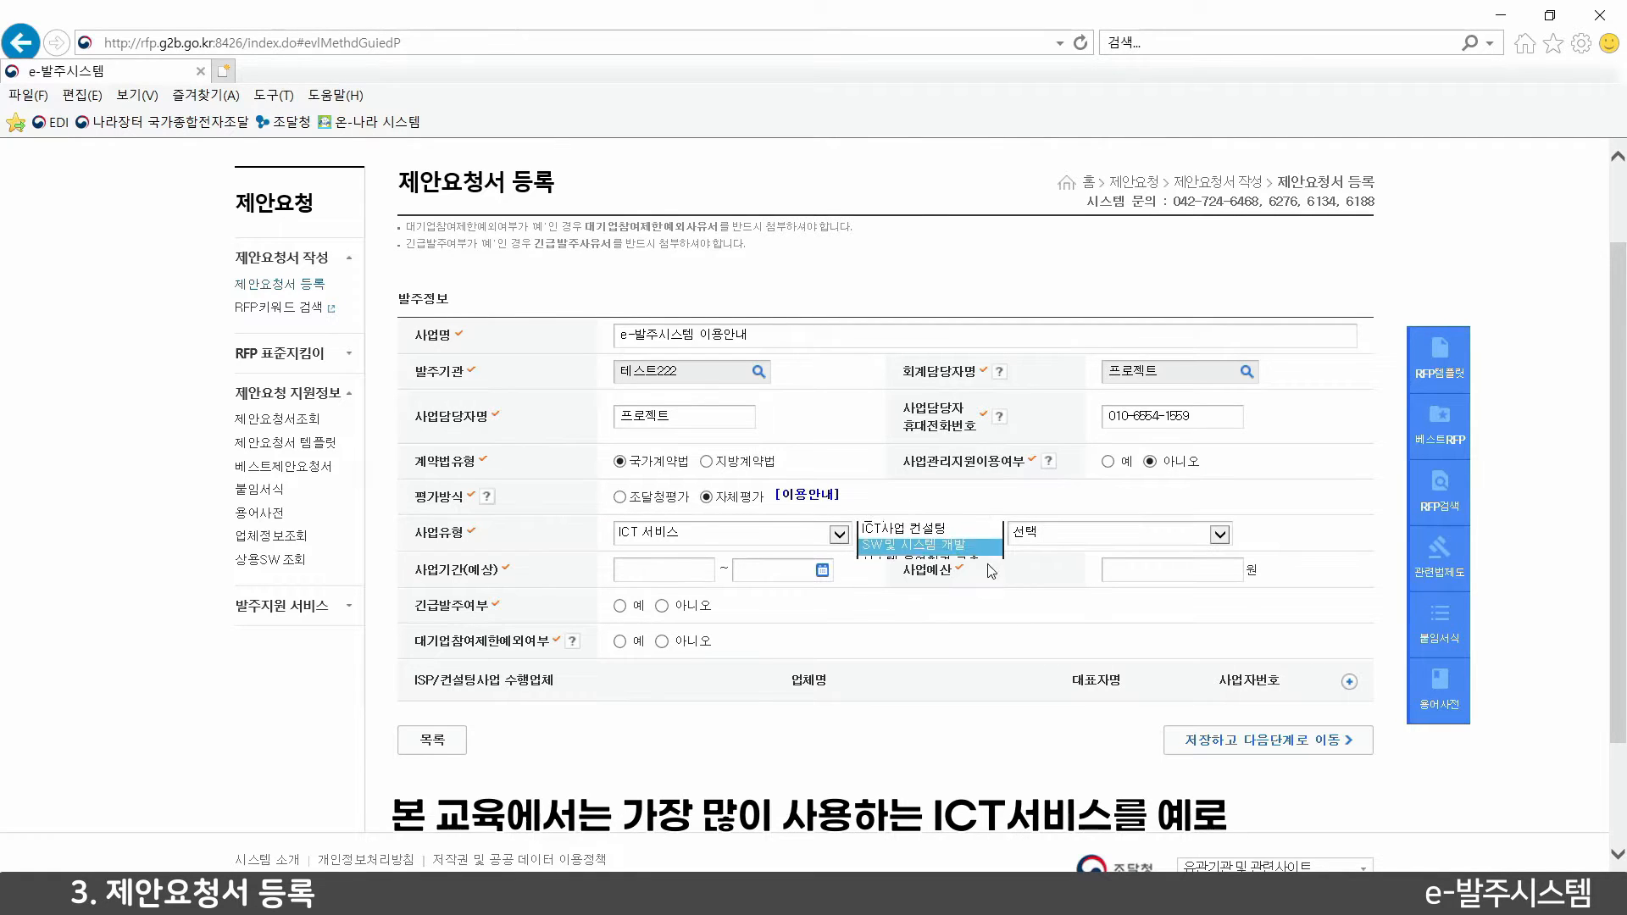
{"action": "left_click", "coordinate": [1109, 531]}
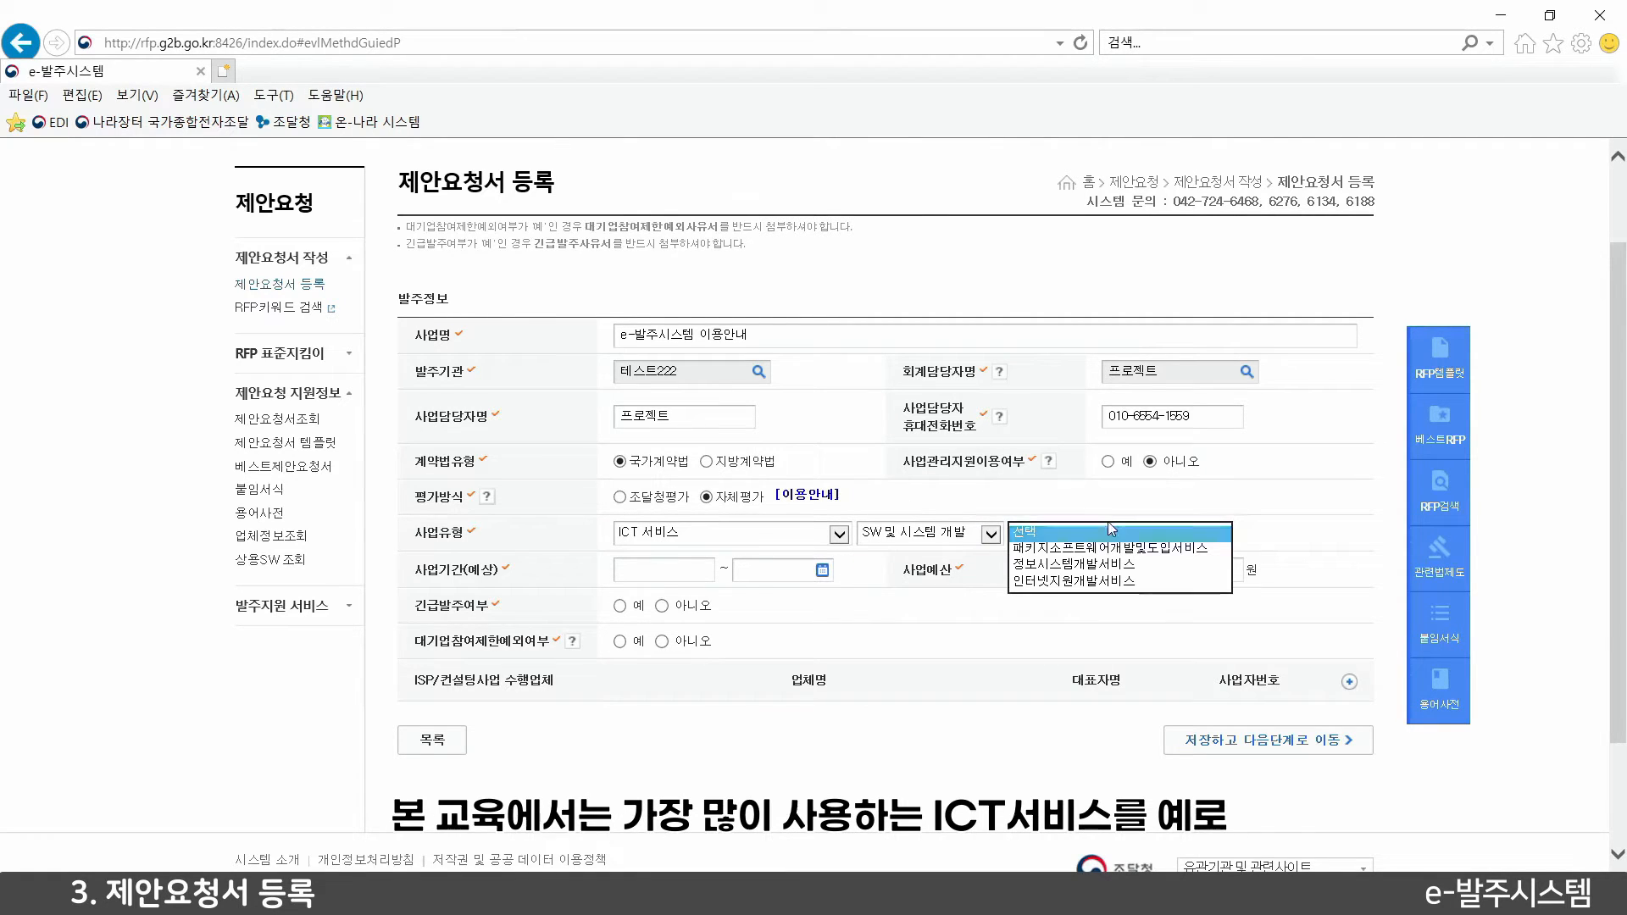
{"action": "left_click", "coordinate": [1111, 565]}
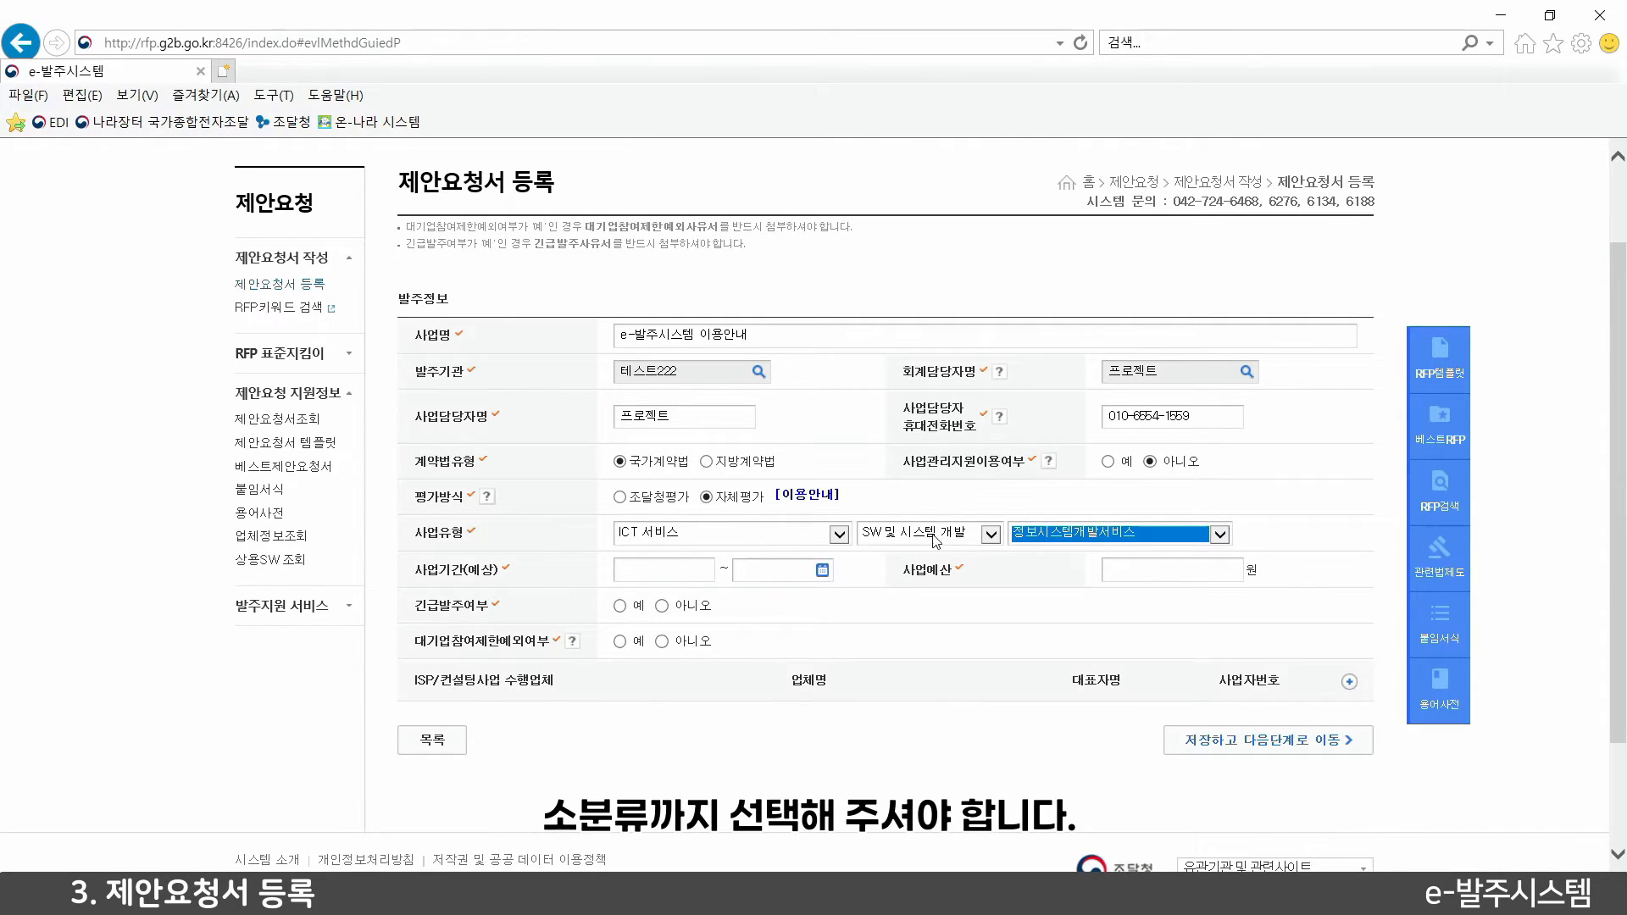
{"action": "left_click", "coordinate": [1284, 533]}
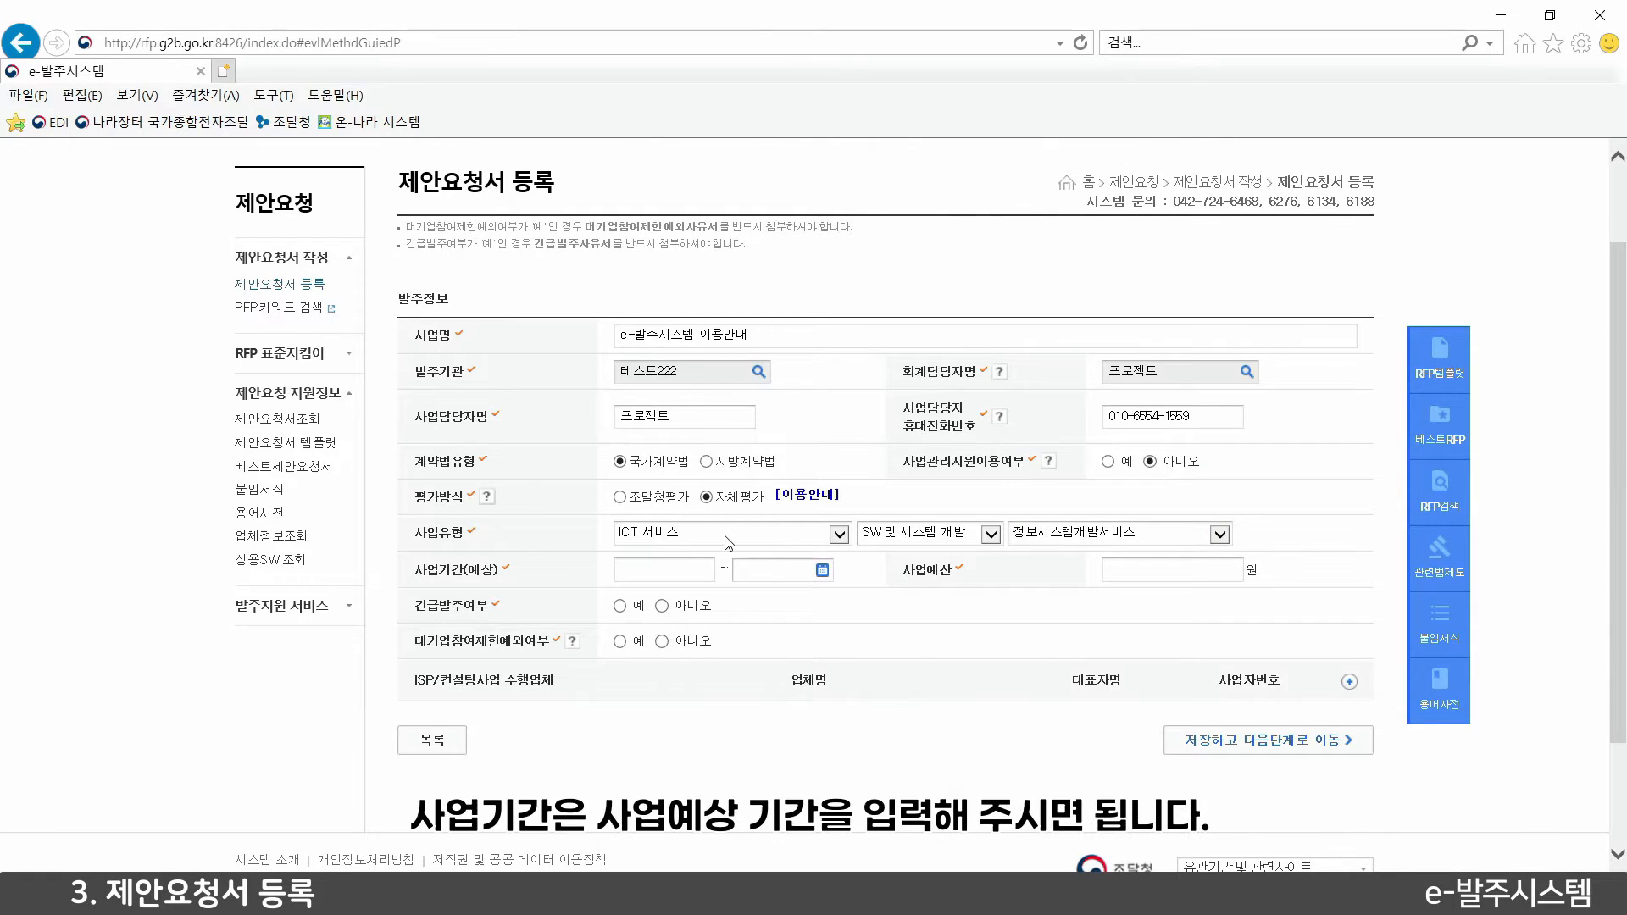
Set the 사업기간(예상) to 2020-11-12 through 2020-11-30 and the 사업예산 to 500,000,000원
{"action": "left_click", "coordinate": [822, 570]}
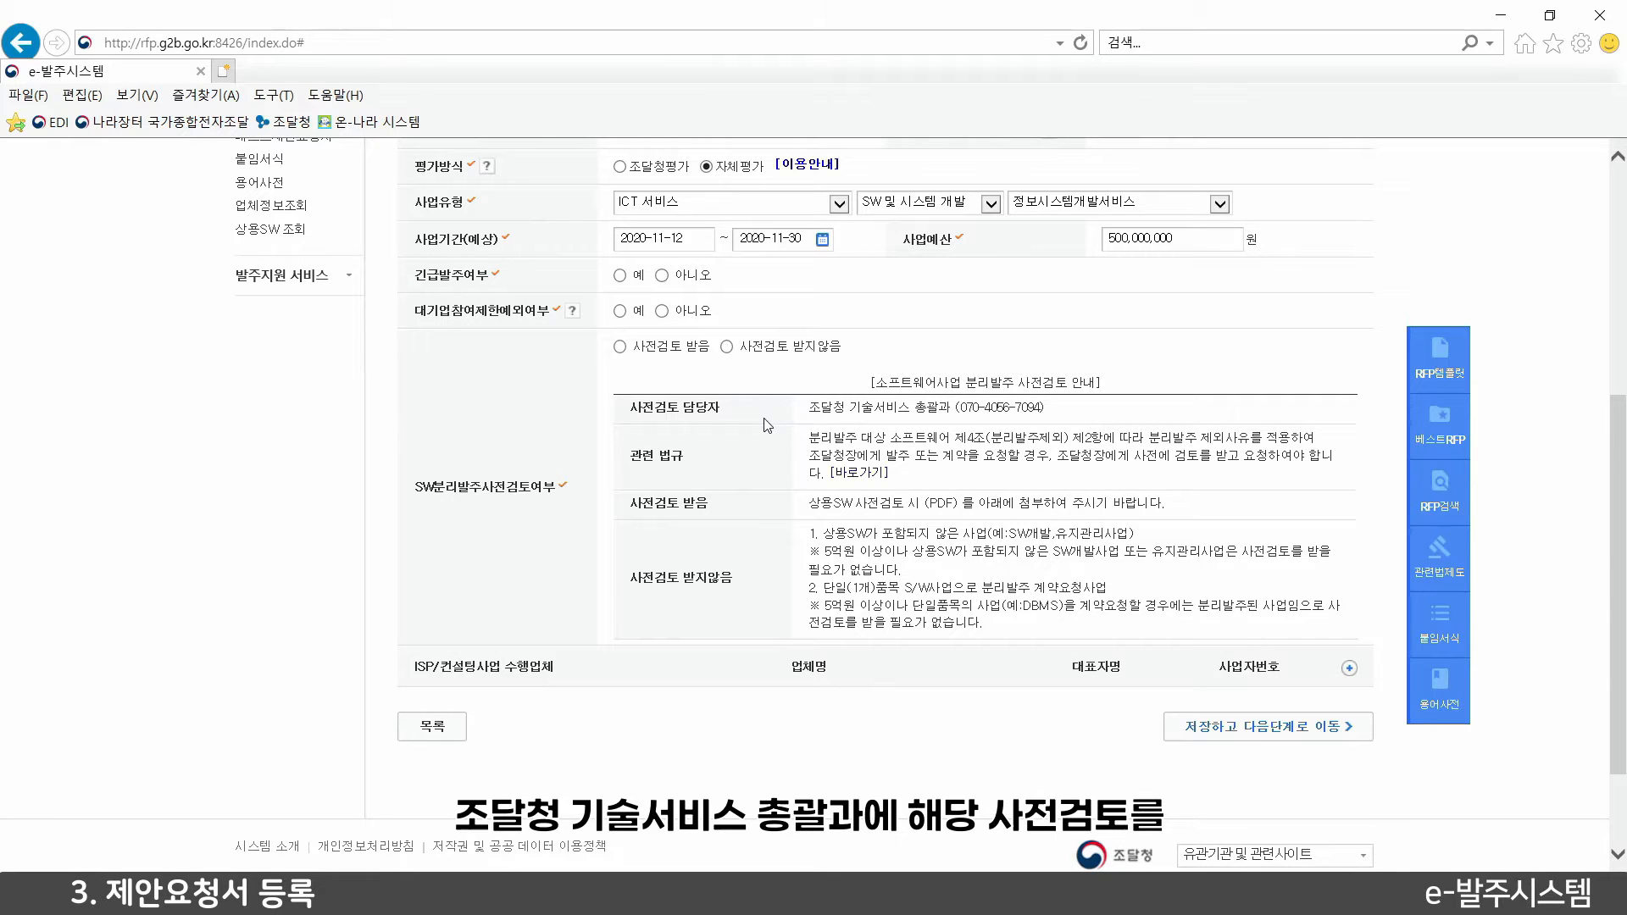
Set SW분리발주사전검토여부 to 사전검토 받지않음 with the reason 단일(1개)품목 S/W사업으로 분리발주 계약요청사업
{"action": "left_click", "coordinate": [683, 354]}
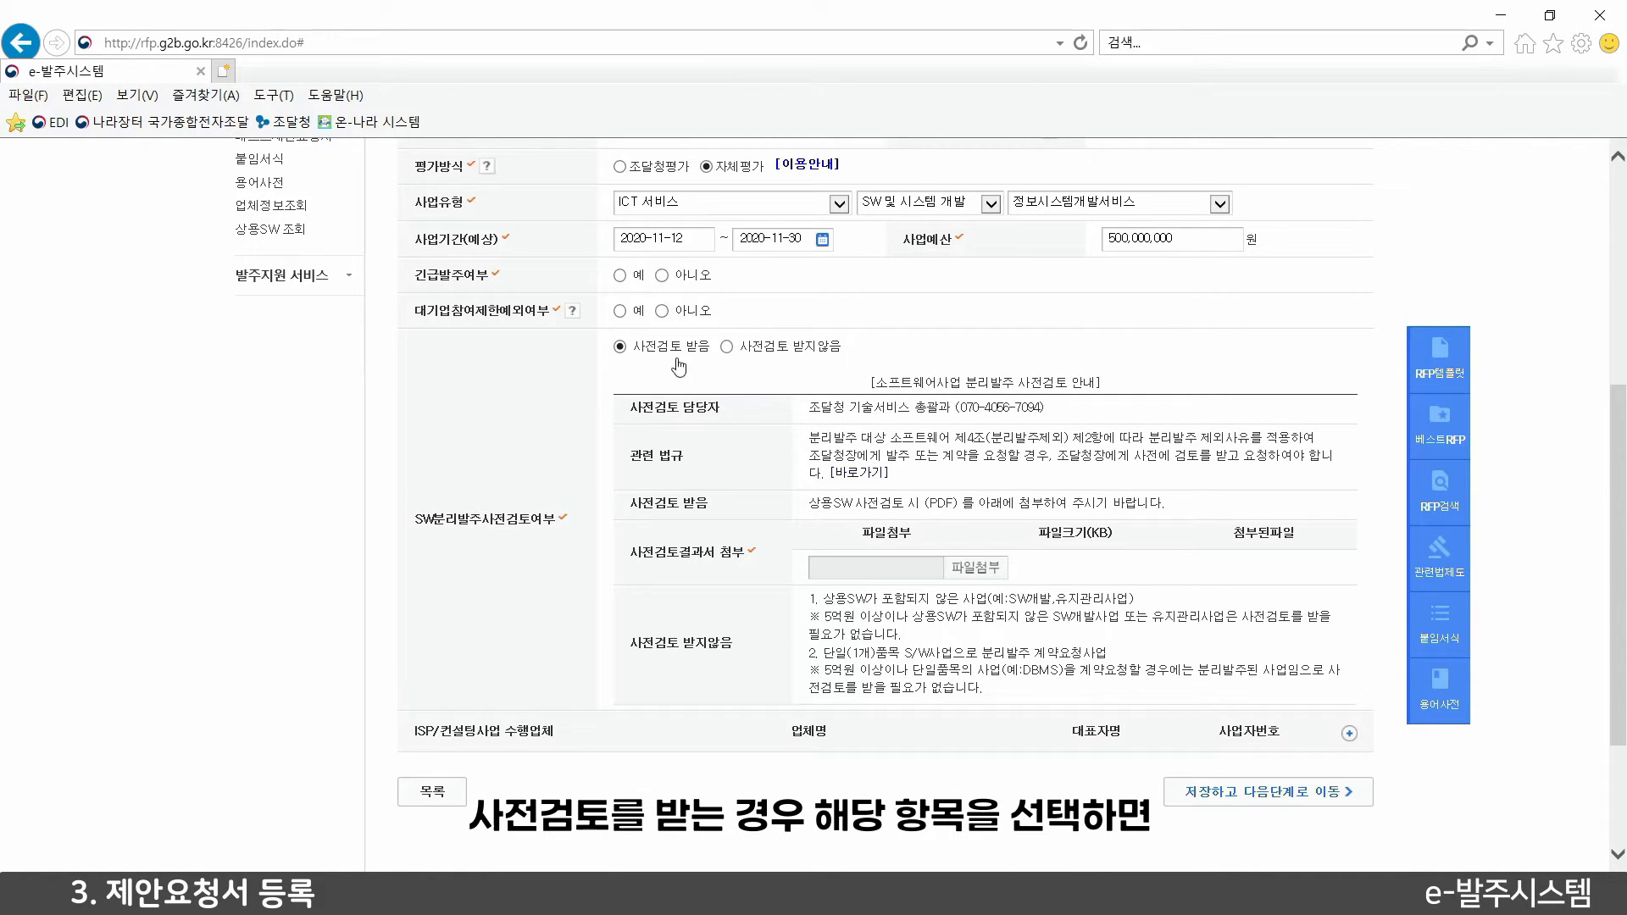
{"action": "scroll", "coordinate": [766, 559], "scroll_direction": "down", "scroll_amount": 2}
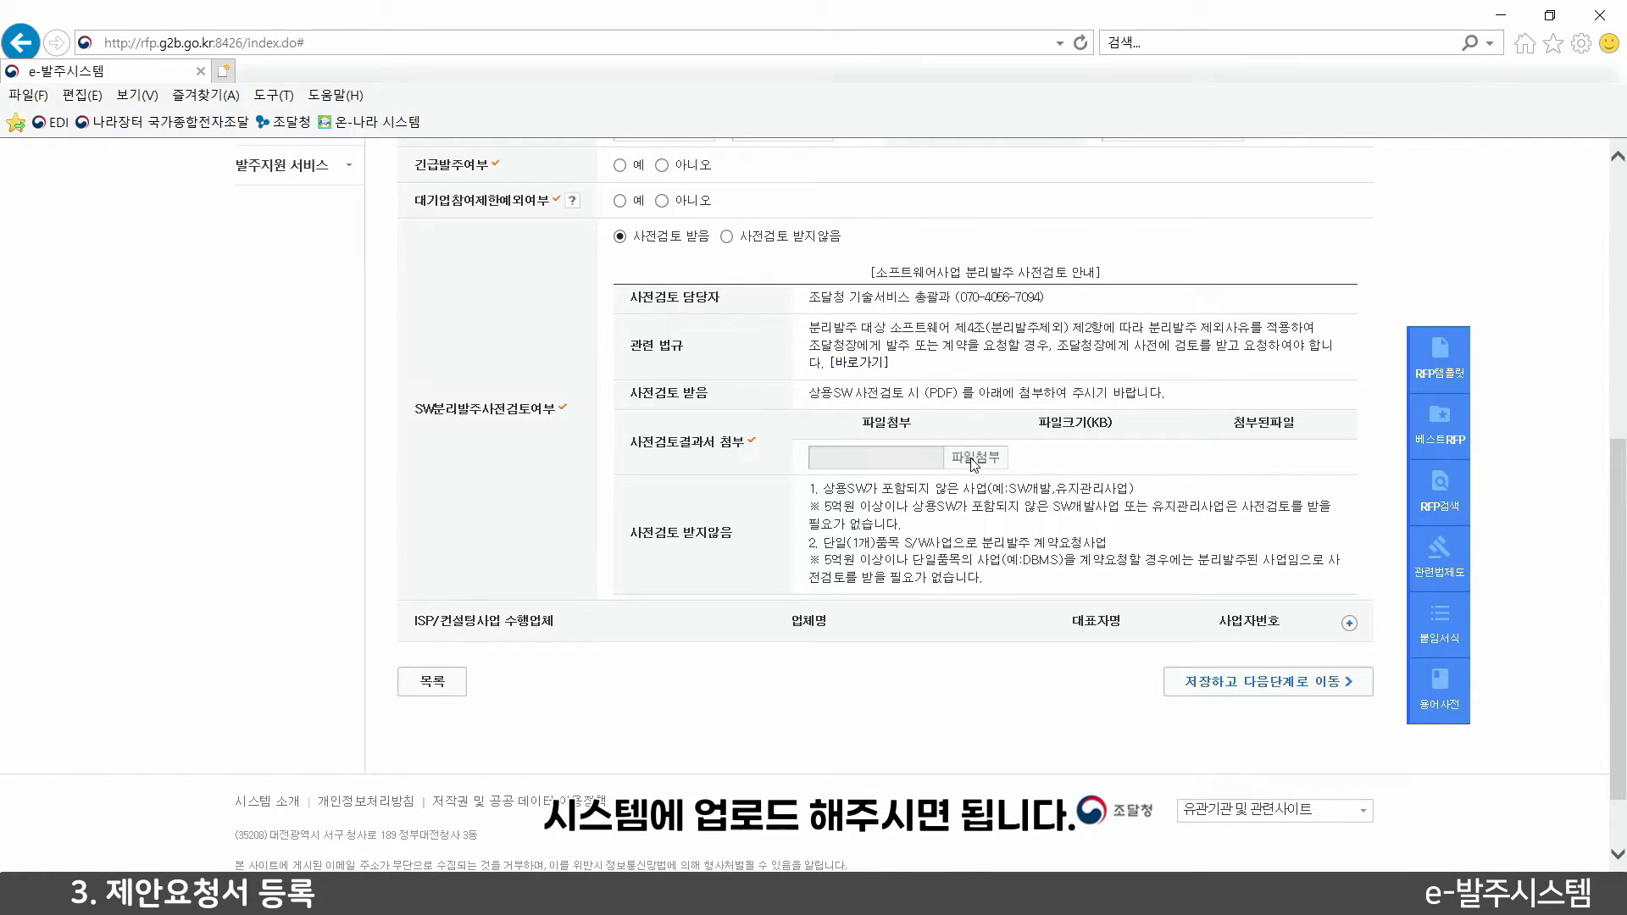
{"action": "left_click", "coordinate": [787, 246]}
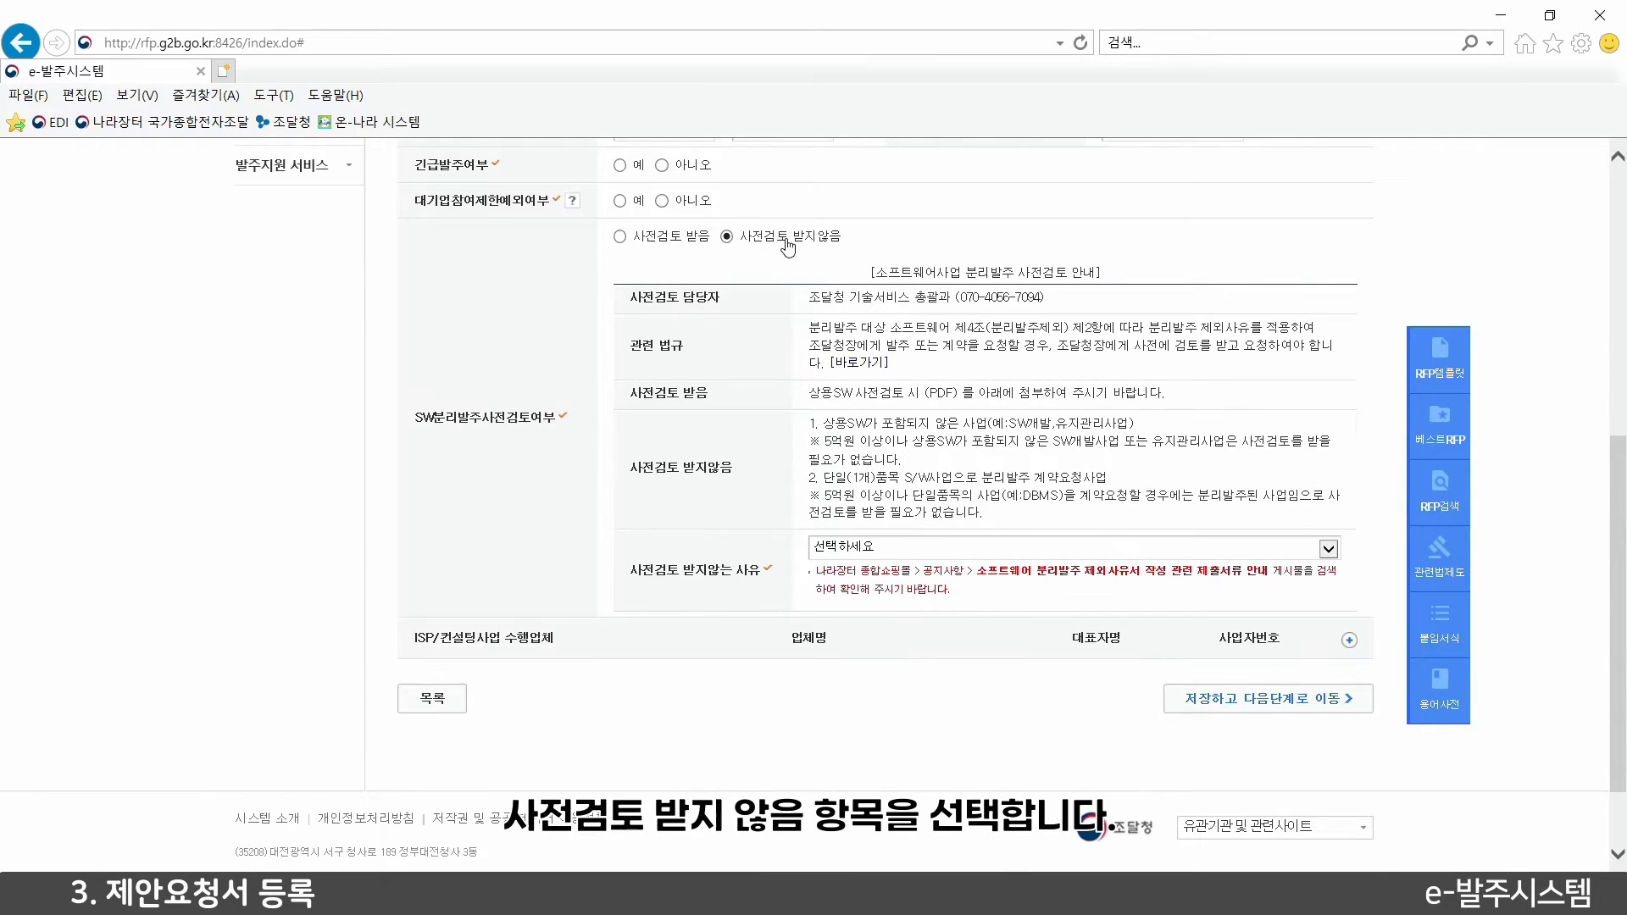
{"action": "left_click", "coordinate": [912, 547]}
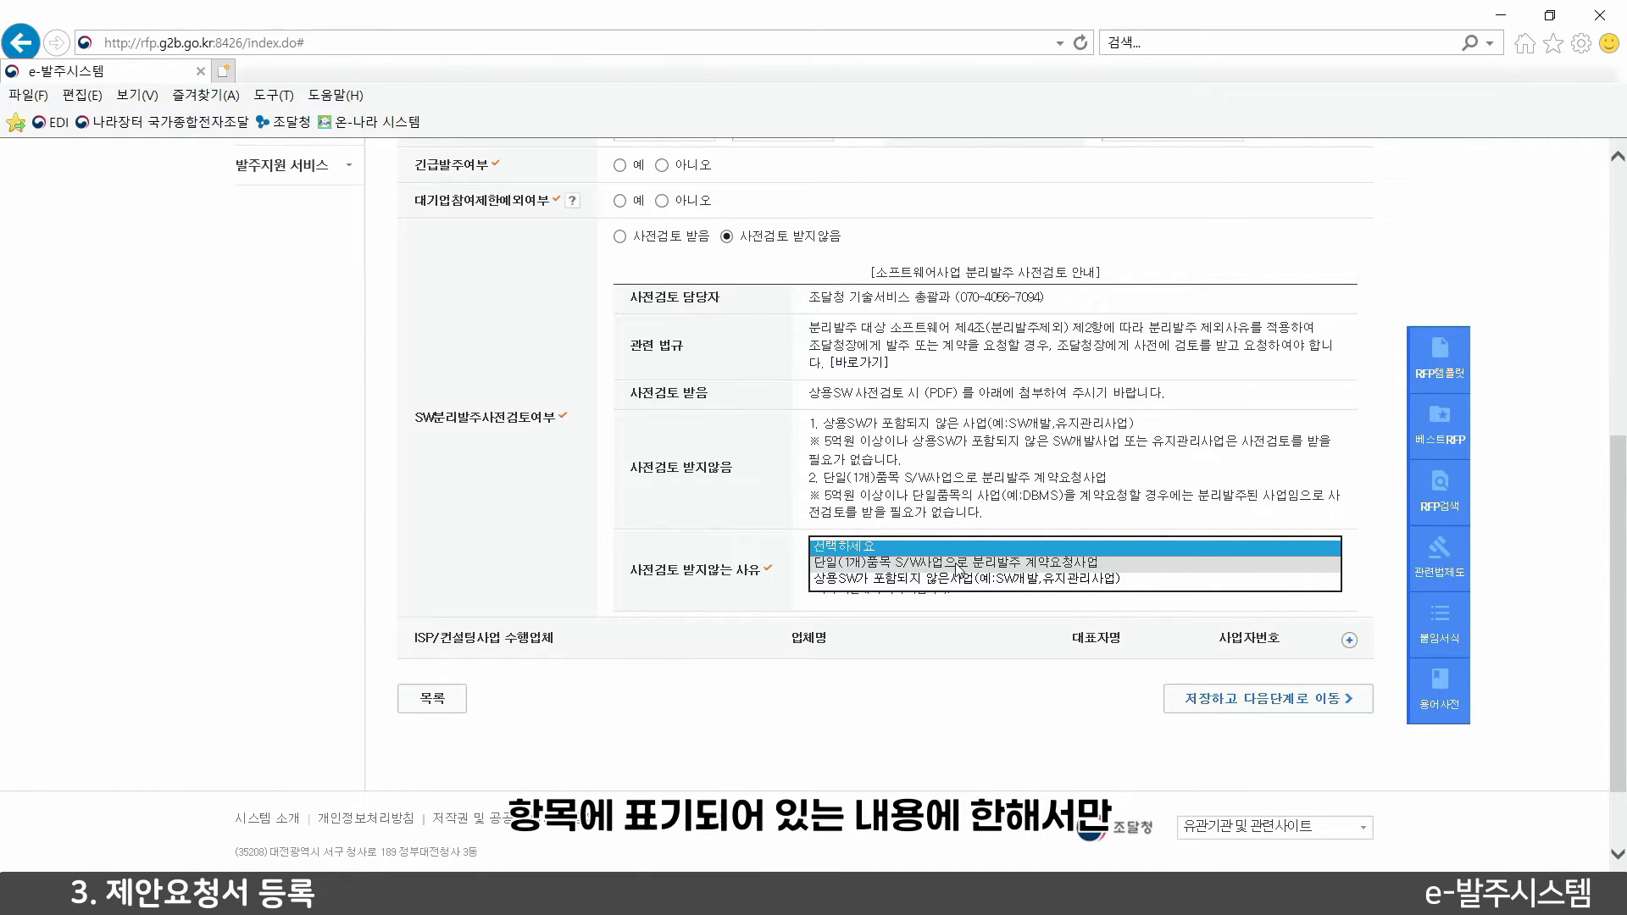
{"action": "left_click", "coordinate": [956, 564]}
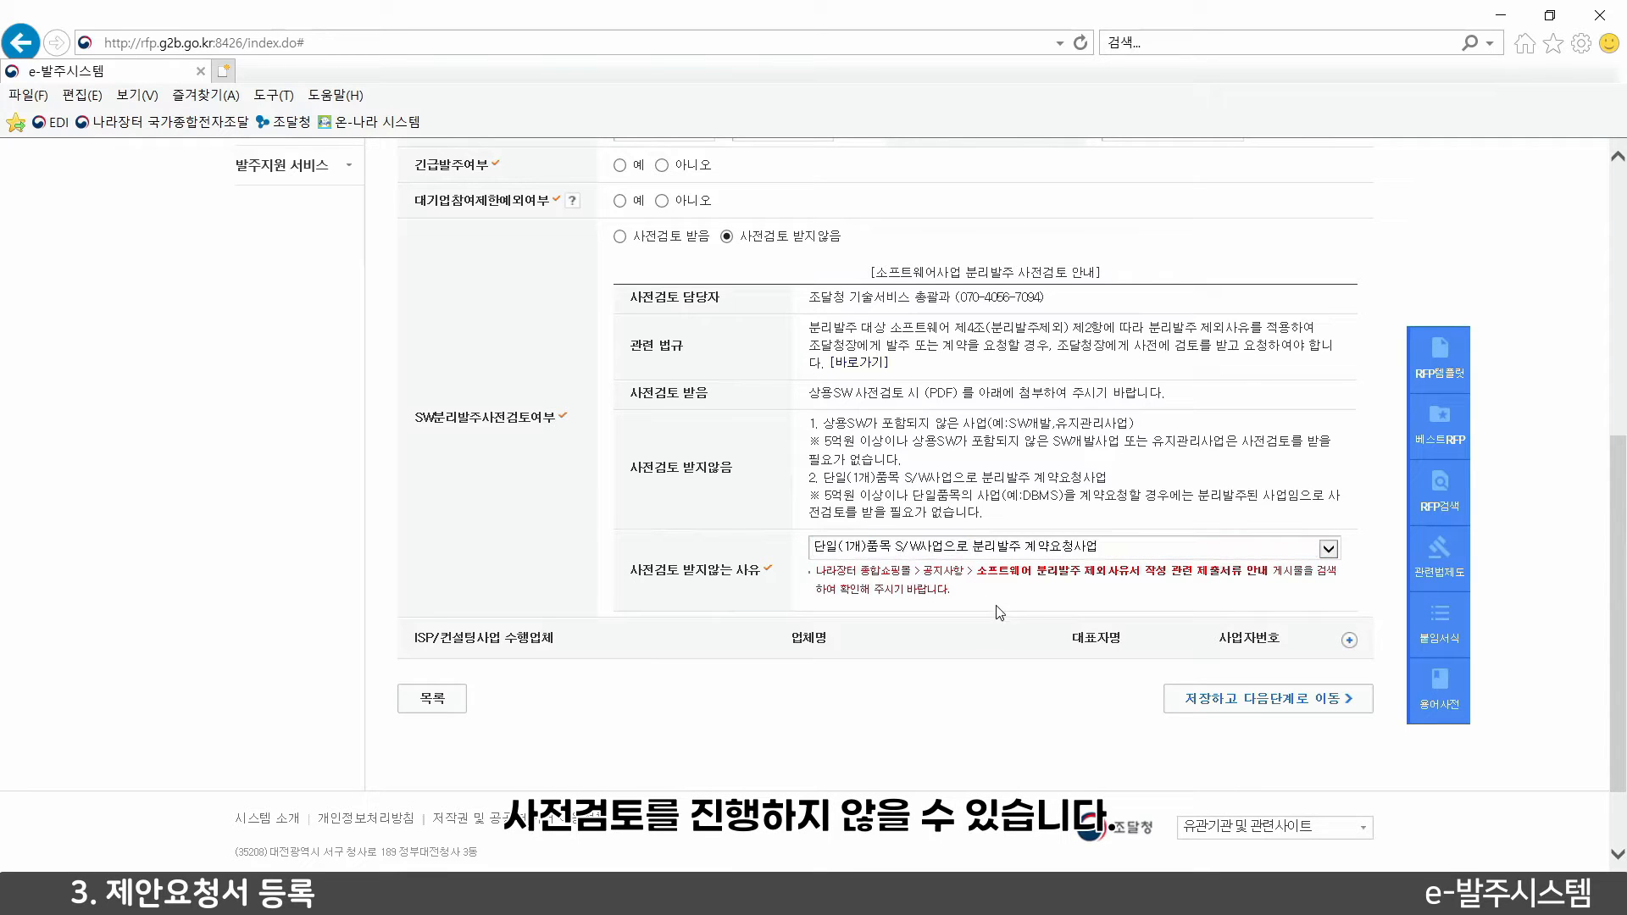
Set 긴급발주여부 to 예 with the reason 긴급한 행사 또는 긴급한 재해예방·복구 등을 위하여 필요한 경우, and 대기업참여제한예외여부 to 예
{"action": "scroll", "coordinate": [940, 610], "scroll_direction": "up", "scroll_amount": 3}
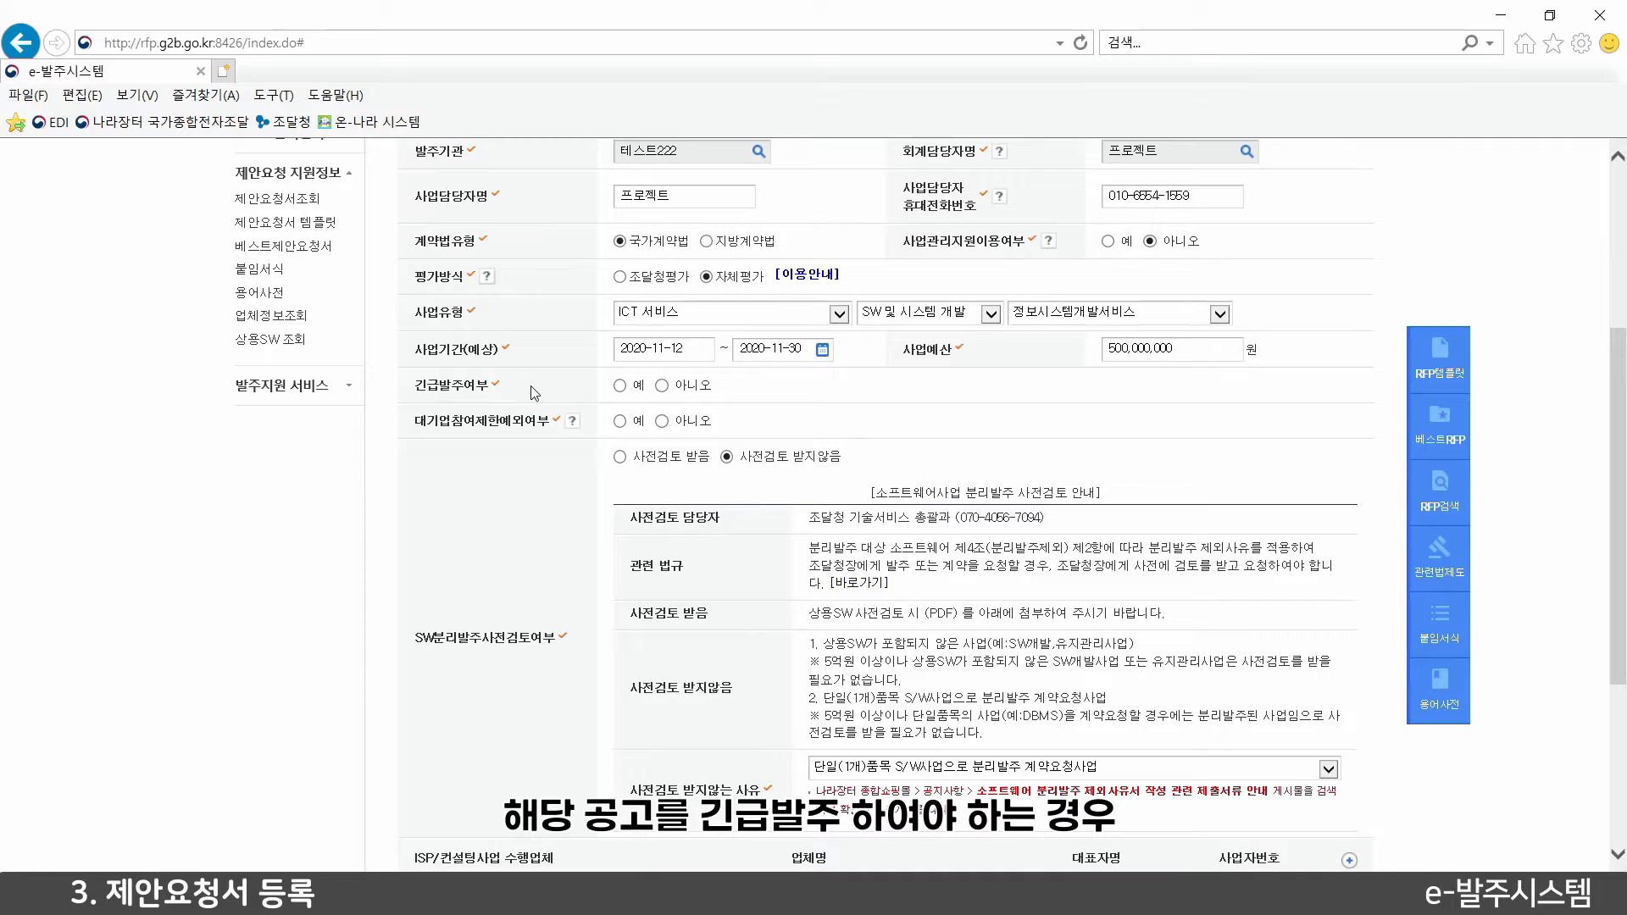
{"action": "left_click", "coordinate": [619, 386]}
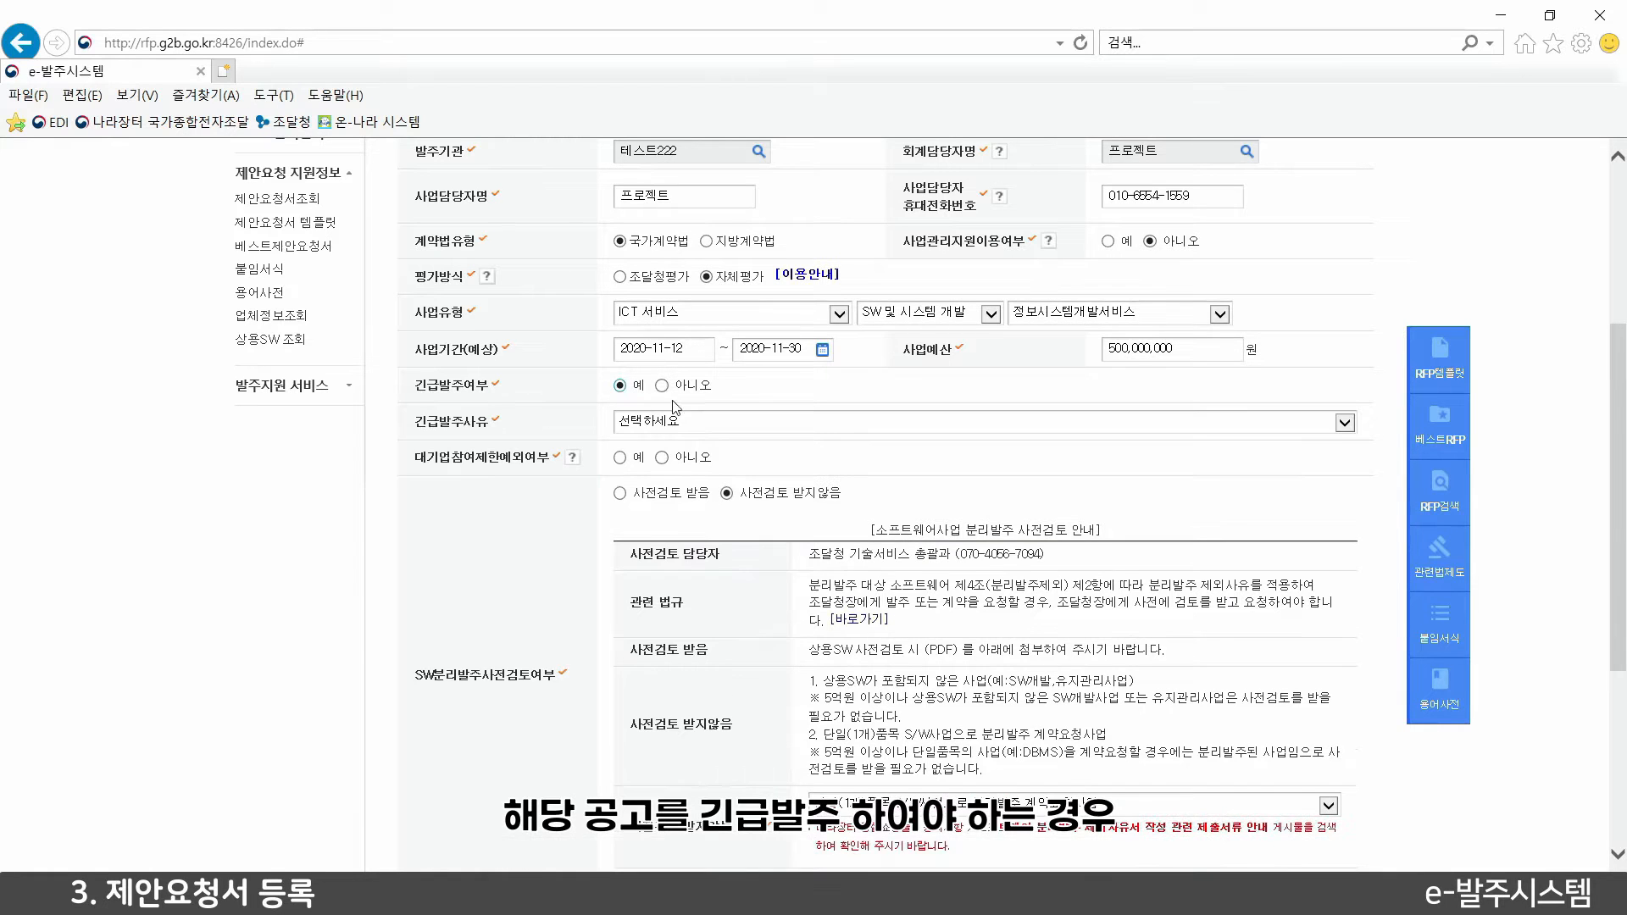
{"action": "left_click", "coordinate": [701, 420]}
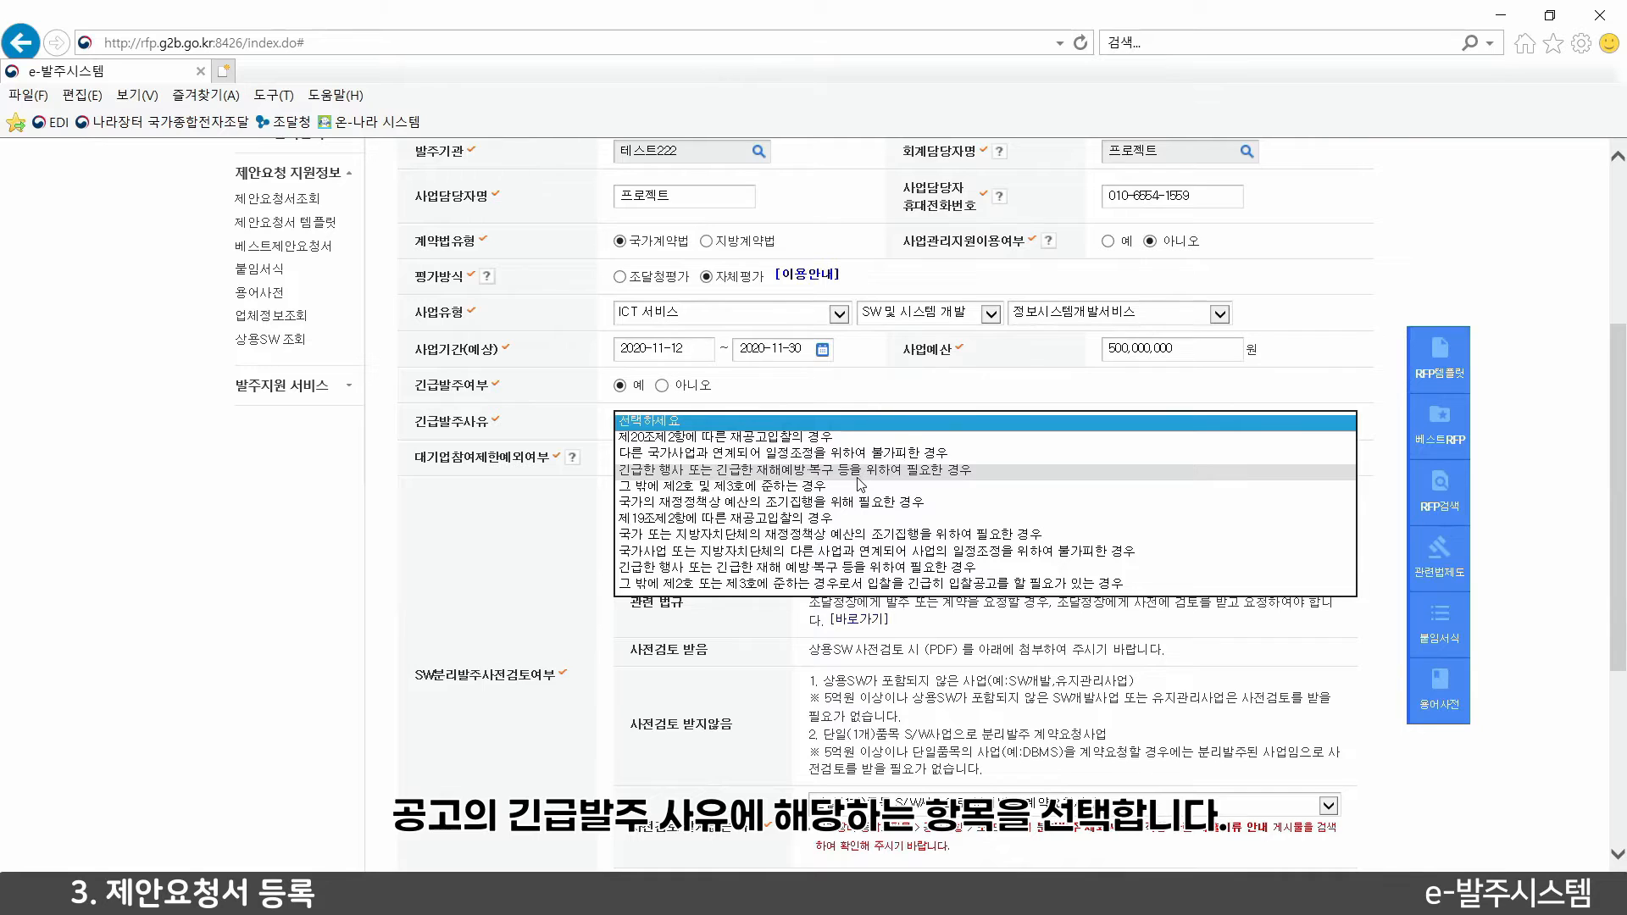
{"action": "left_click", "coordinate": [868, 470]}
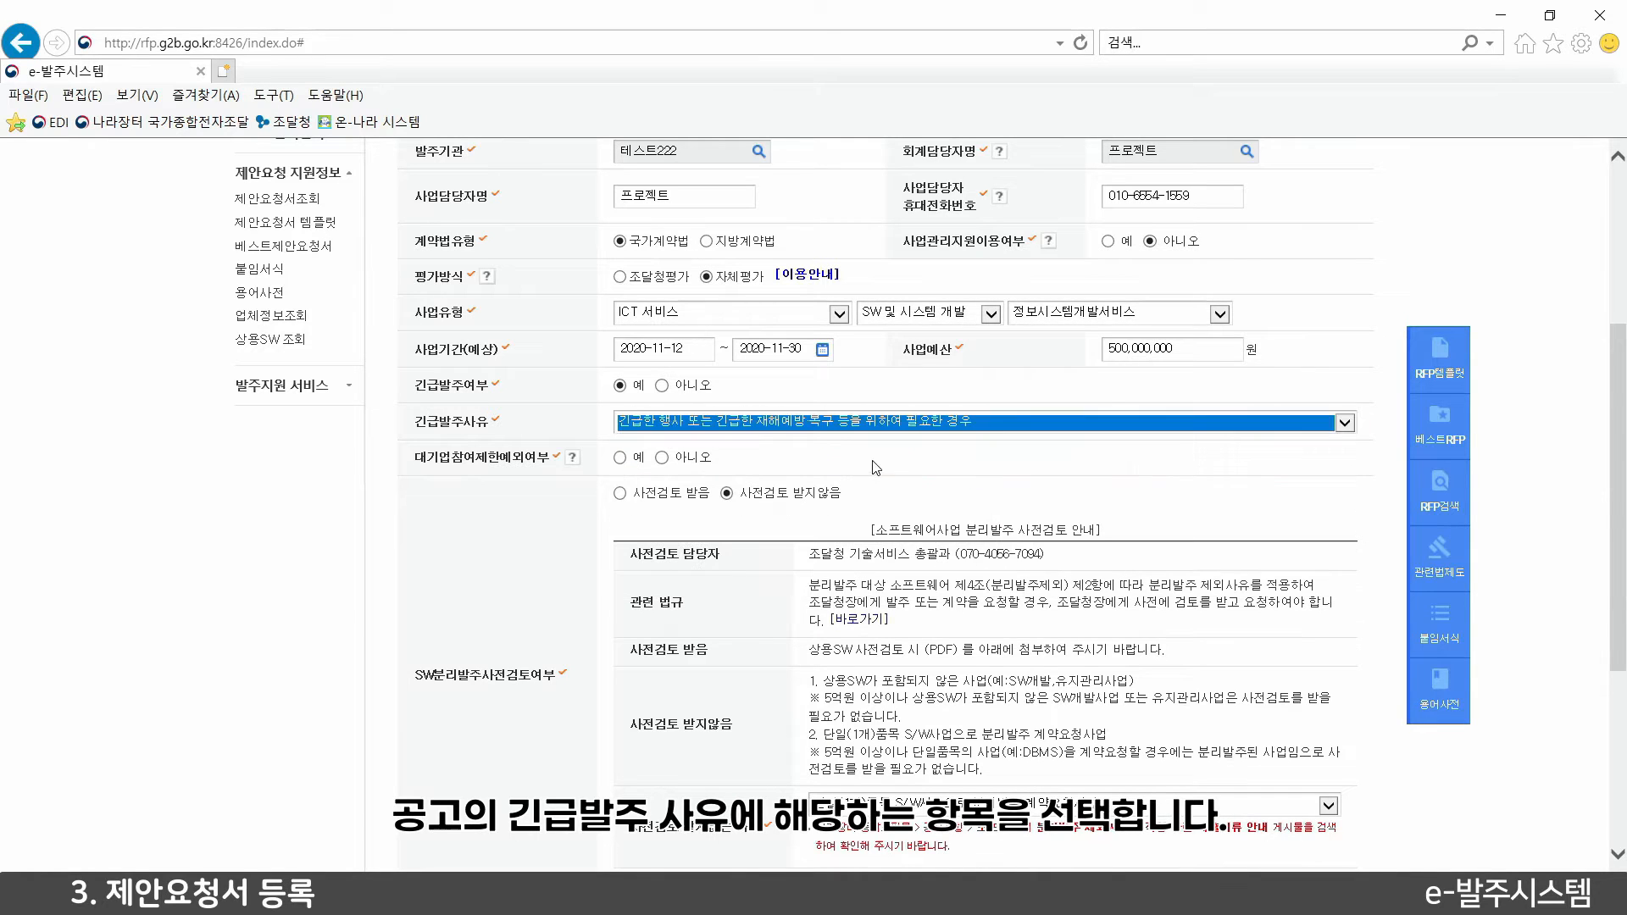
{"action": "left_click", "coordinate": [755, 454]}
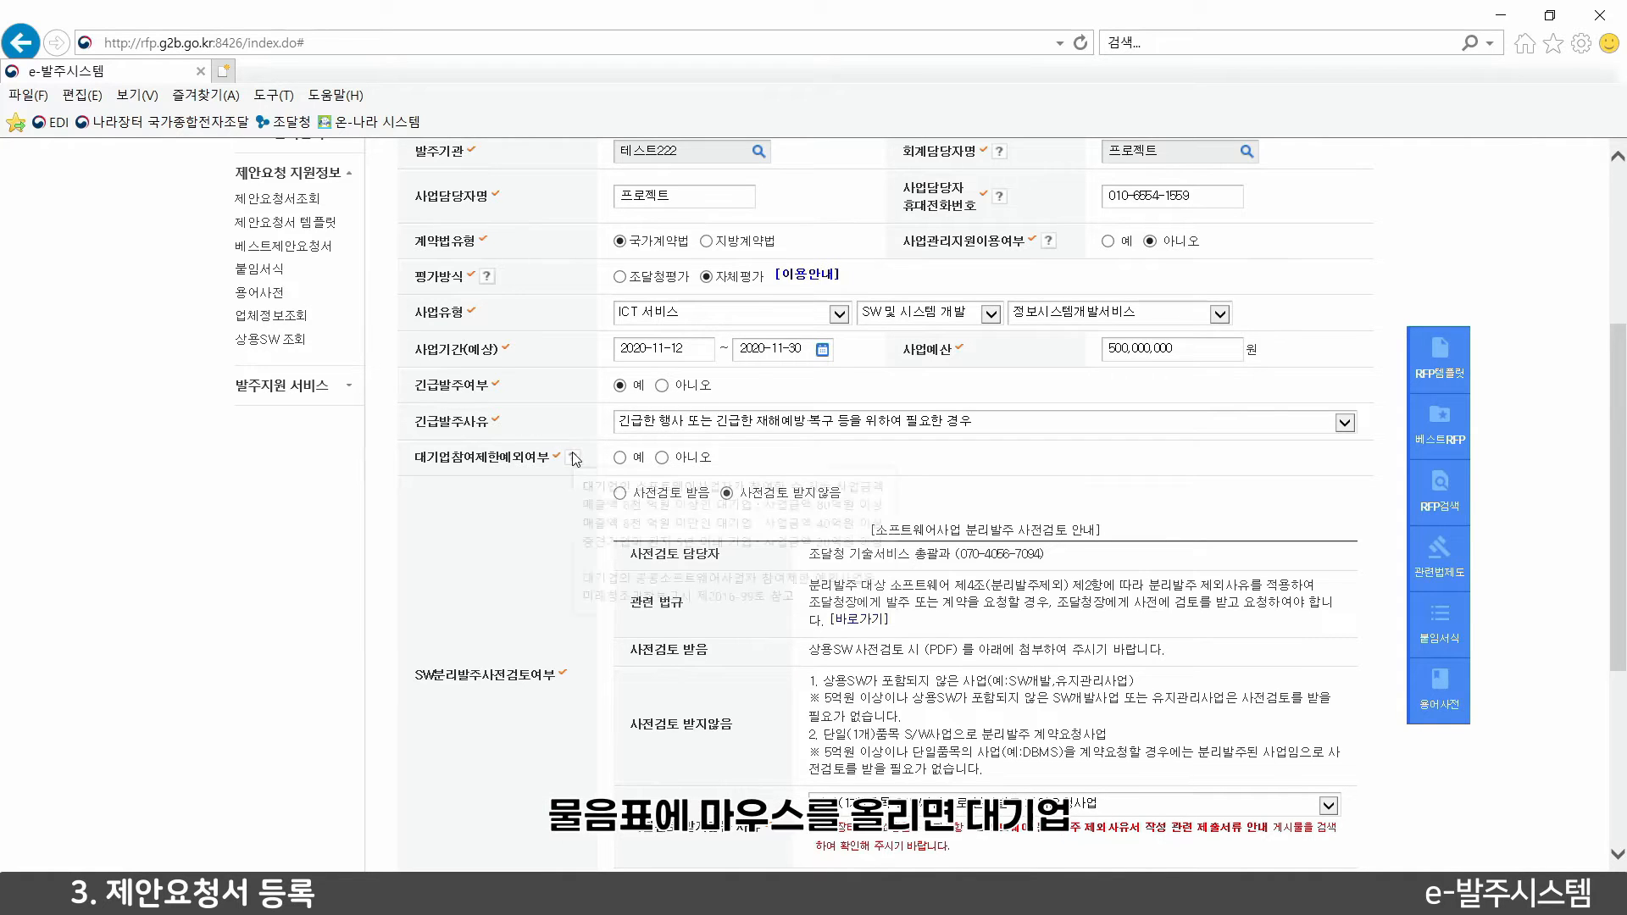
{"action": "mouse_move", "coordinate": [576, 459]}
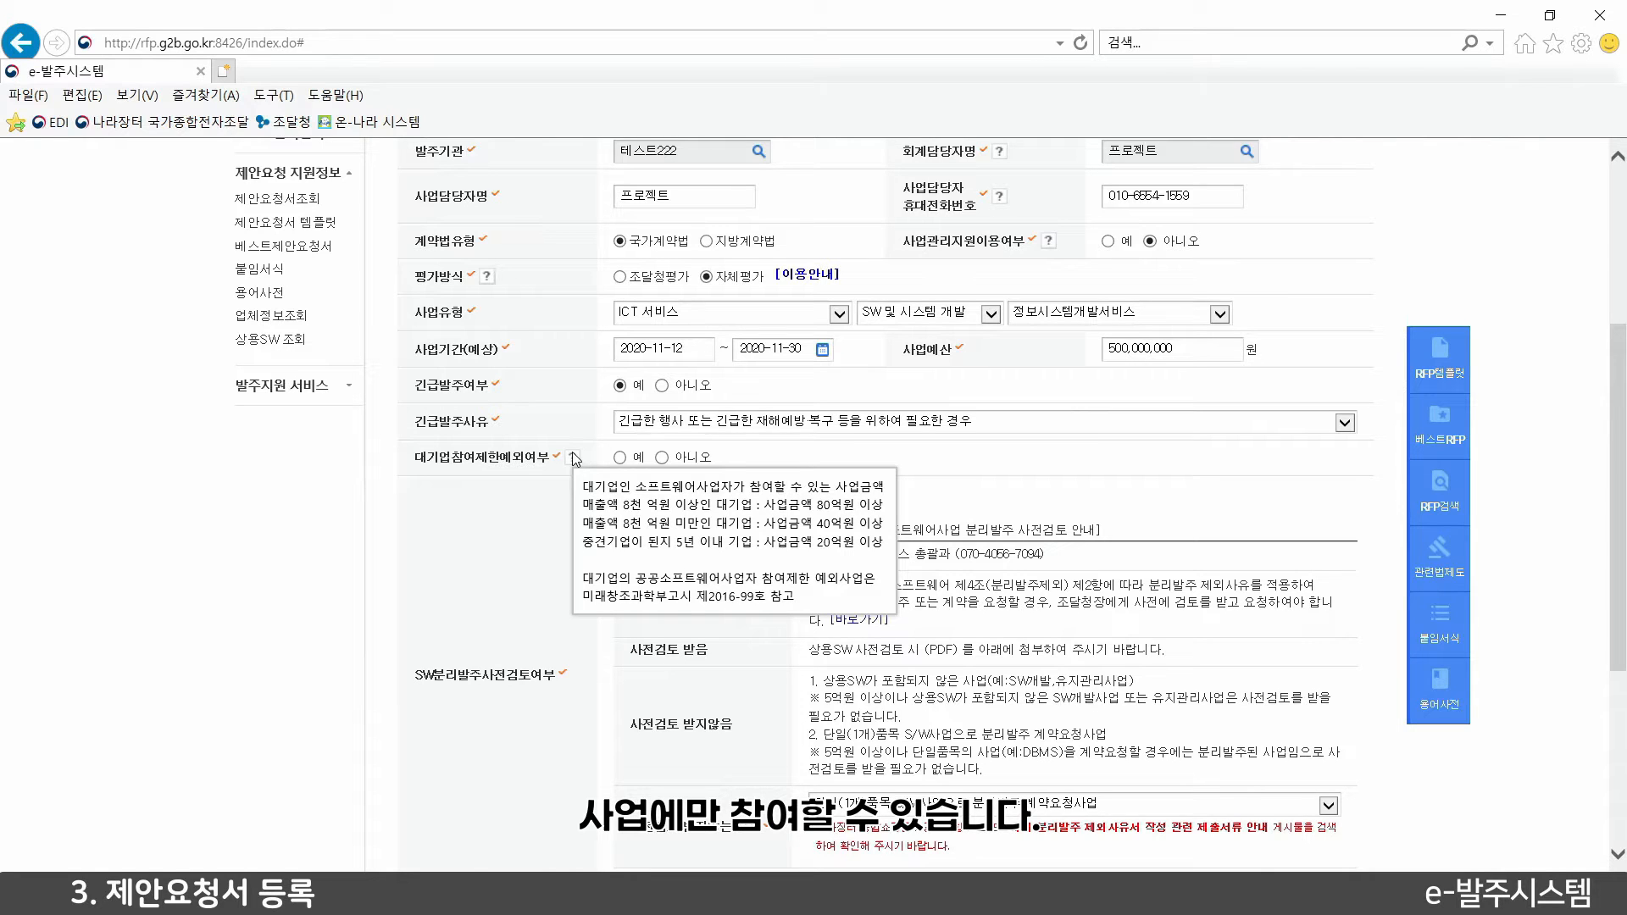
{"action": "left_click", "coordinate": [620, 458]}
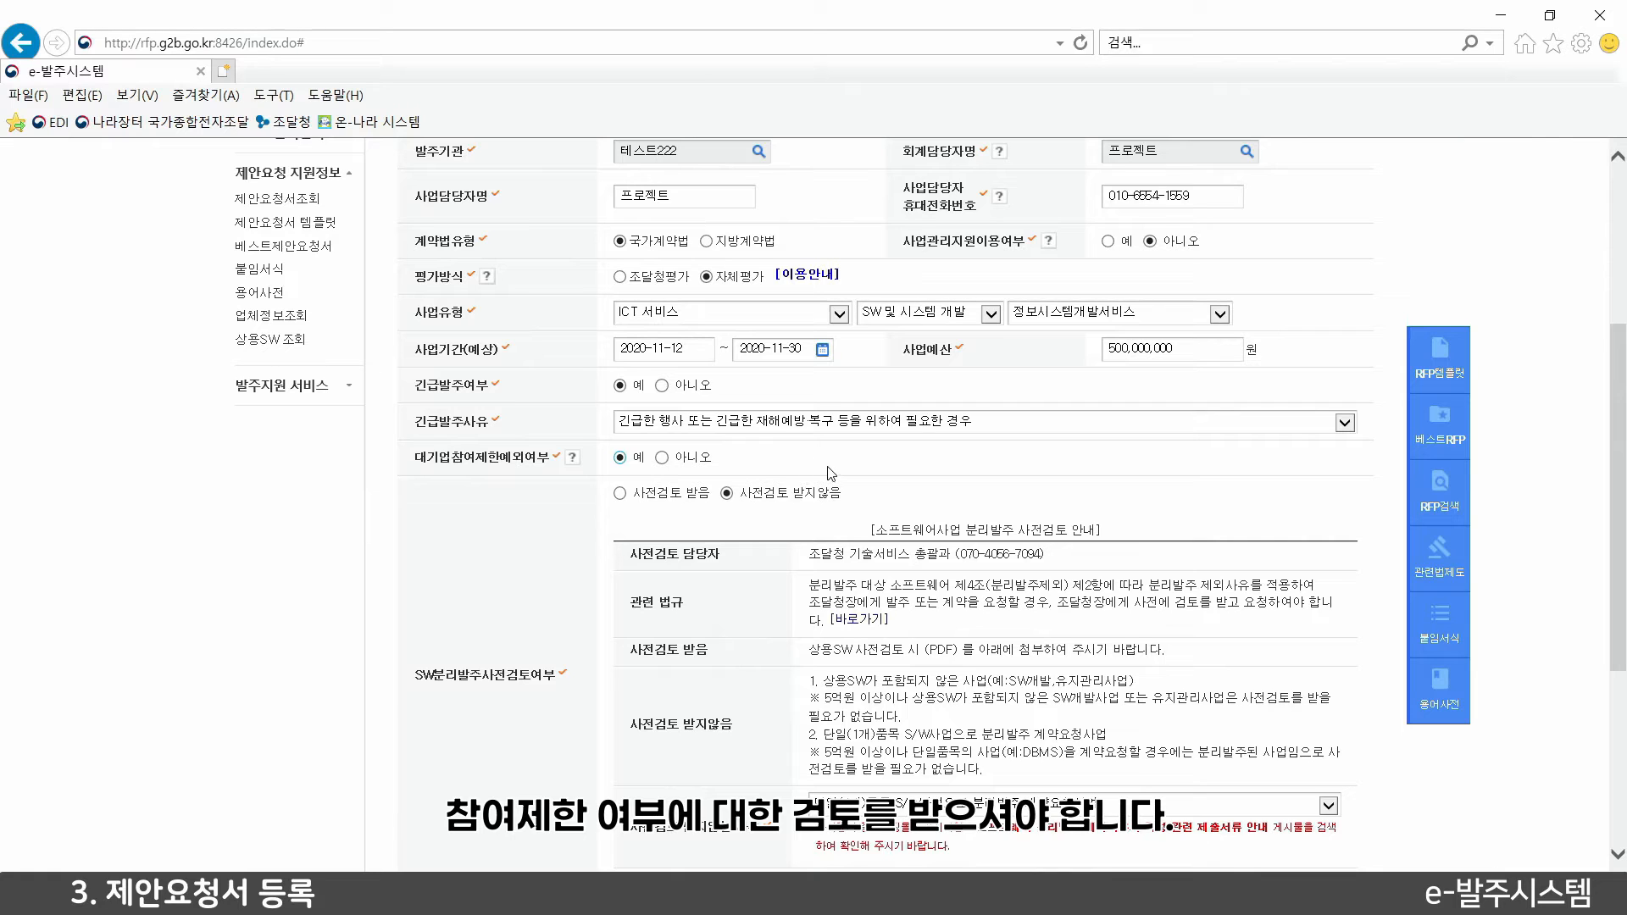
Review the ISP/컨설팅사업 수행업체 section and check the 정보시스템개발서비스 choice in 사업유형, keeping it selected
{"action": "scroll", "coordinate": [829, 472], "scroll_direction": "down", "scroll_amount": 4}
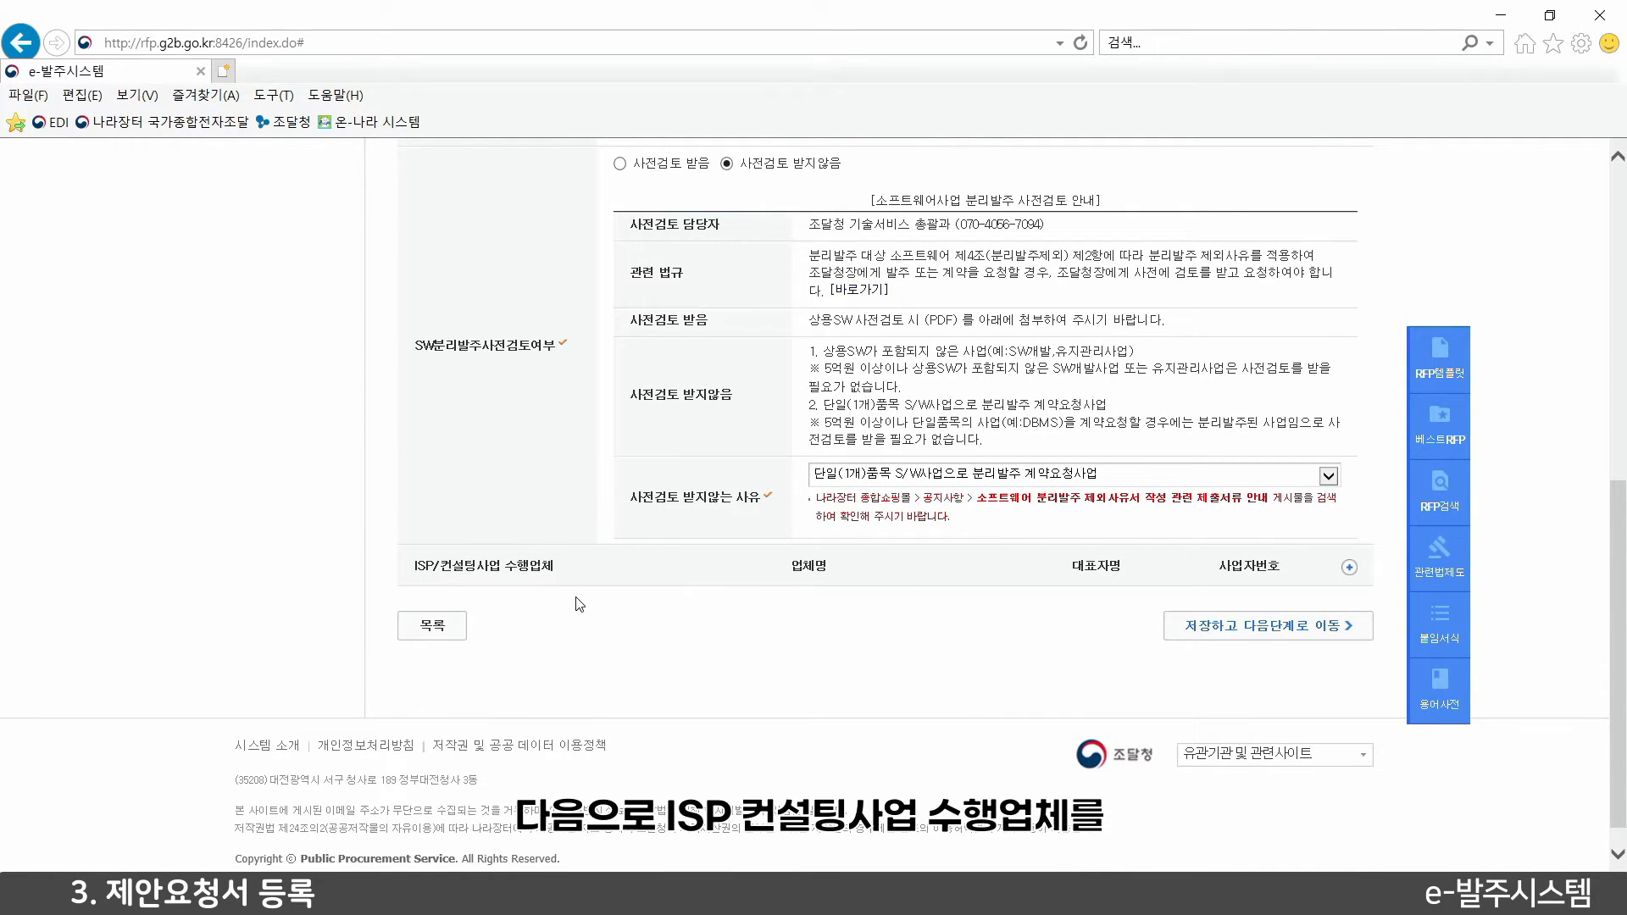
{"action": "scroll", "coordinate": [587, 593], "scroll_direction": "down", "scroll_amount": 1}
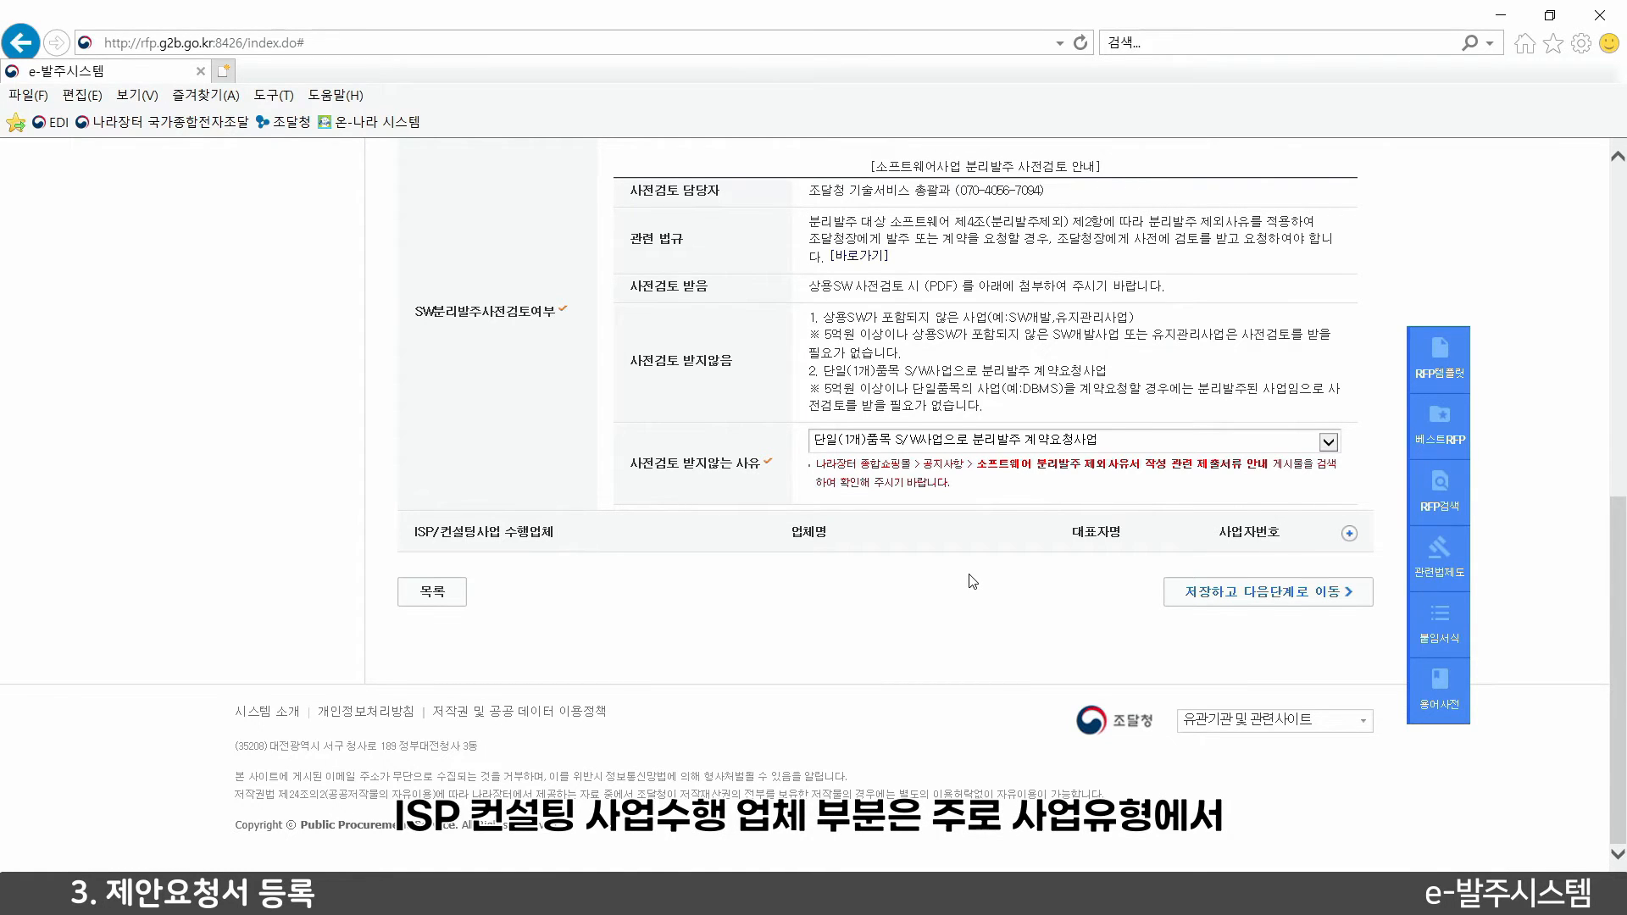
{"action": "scroll", "coordinate": [972, 581], "scroll_direction": "up", "scroll_amount": 6}
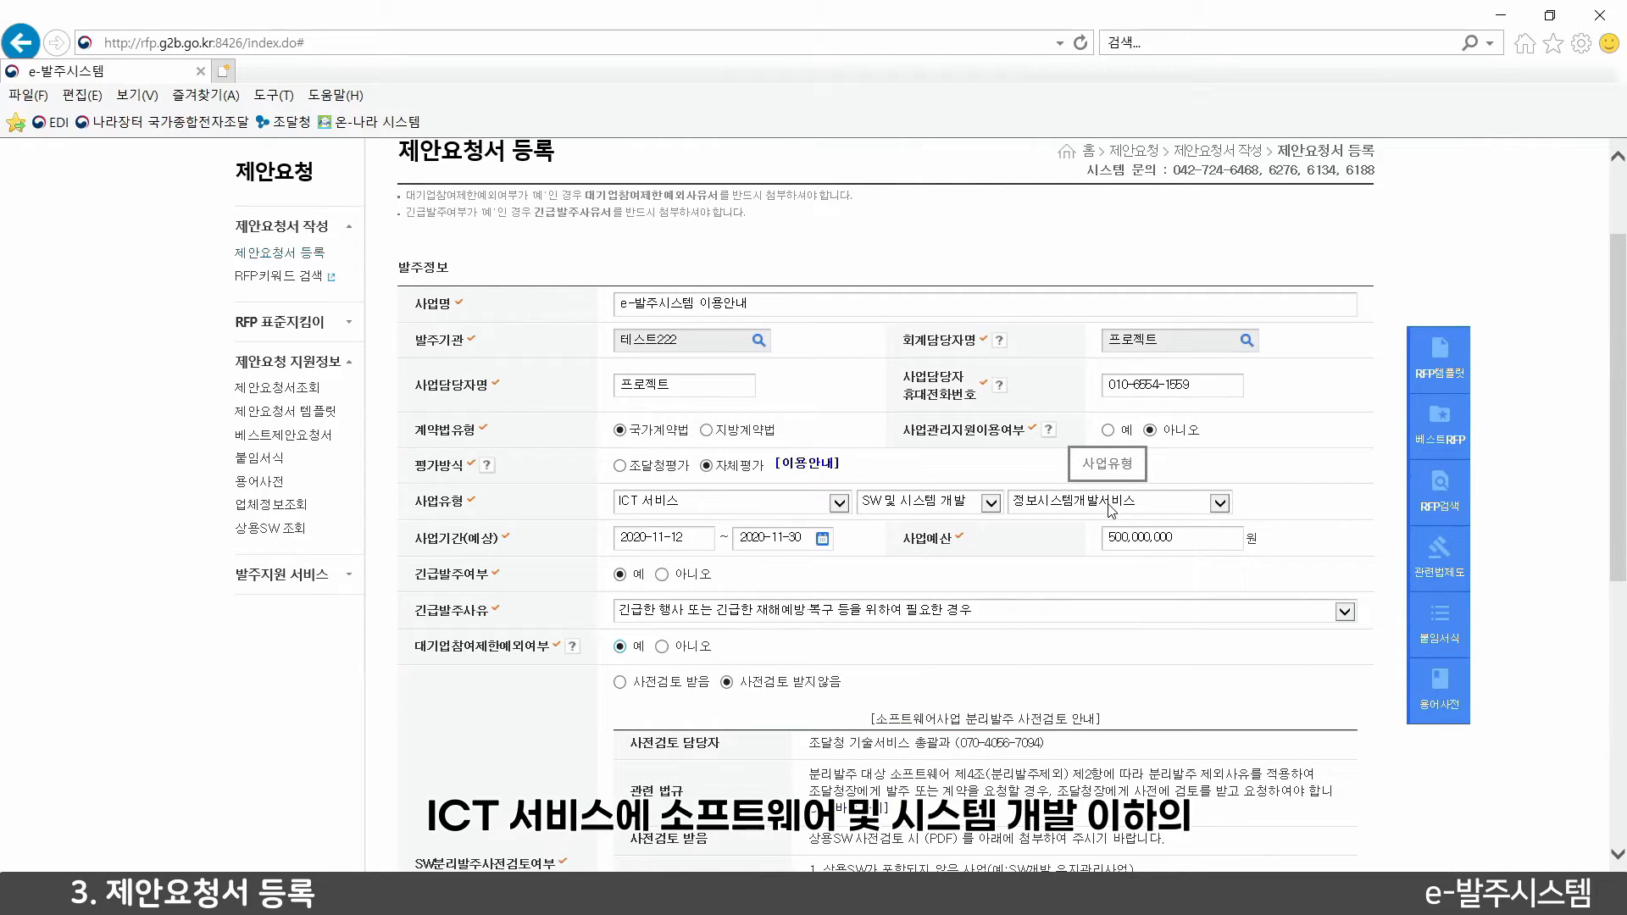
{"action": "left_click", "coordinate": [1109, 501]}
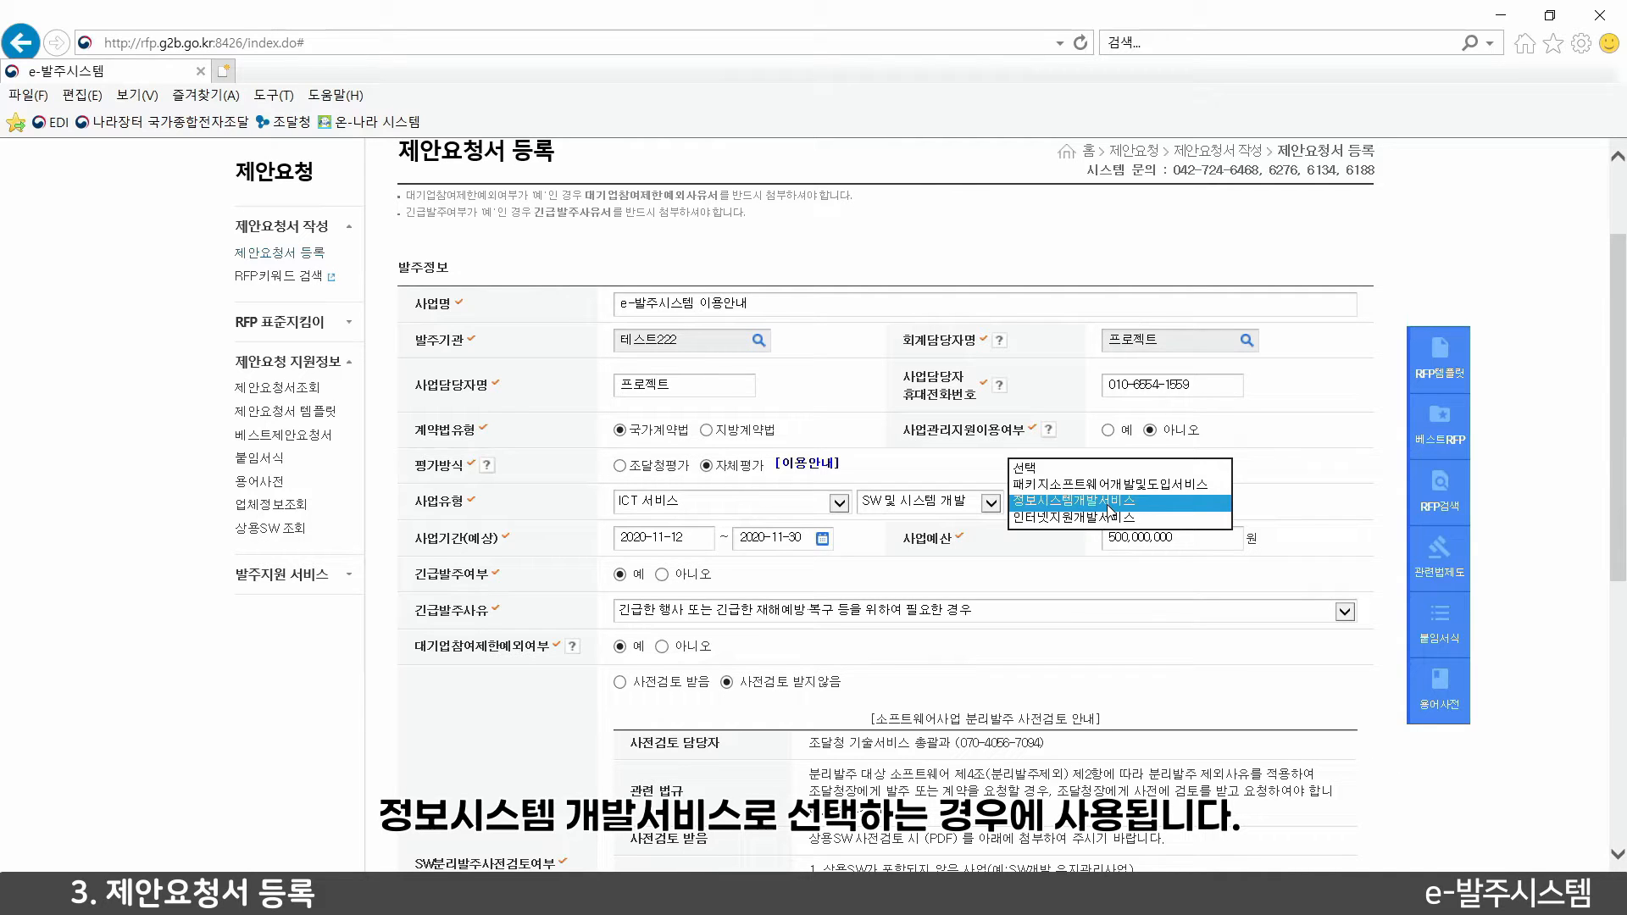
{"action": "left_click", "coordinate": [1109, 501]}
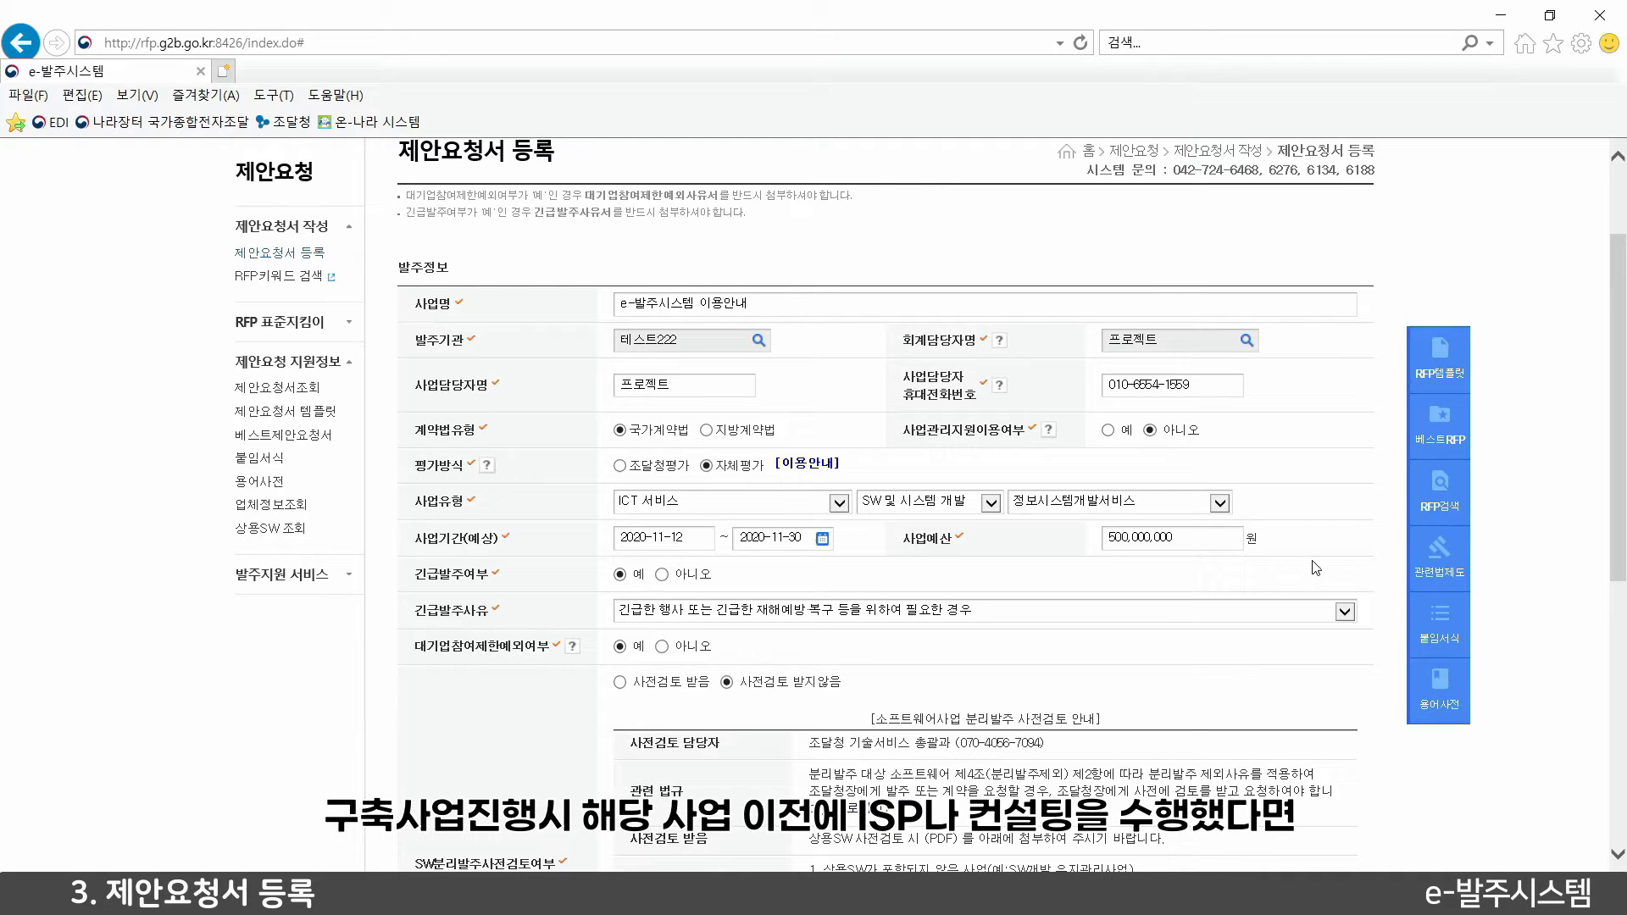
Search the company list without criteria and add Bulneth Holland BV as an ISP/컨설팅사업 수행업체
{"action": "scroll", "coordinate": [1318, 568], "scroll_direction": "down", "scroll_amount": 6}
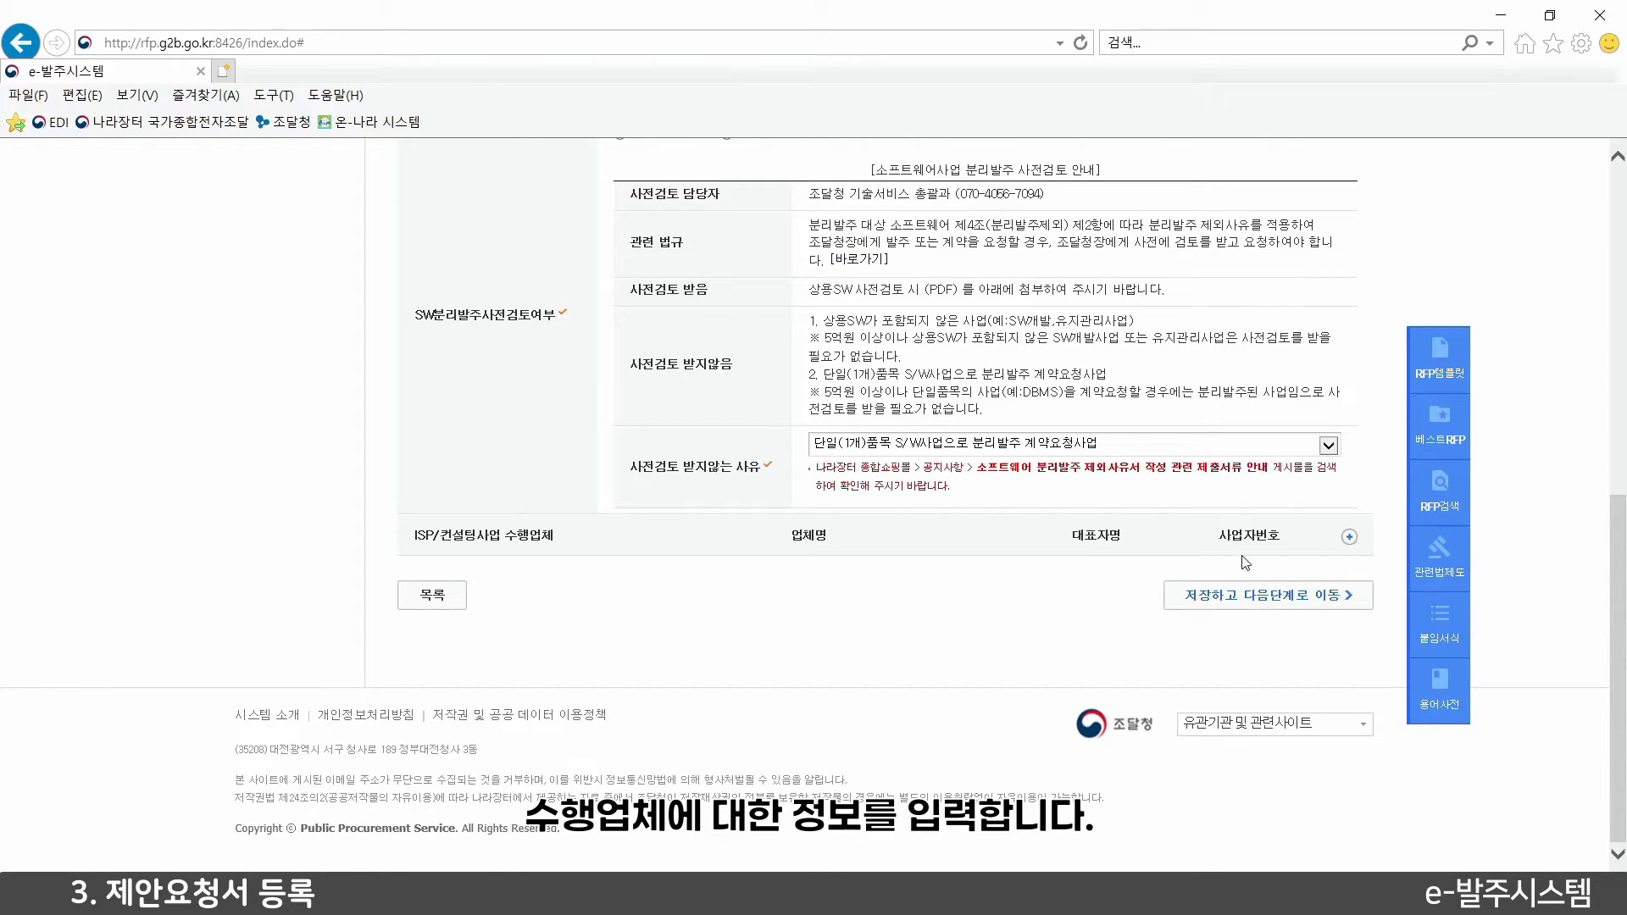
{"action": "left_click", "coordinate": [1349, 536]}
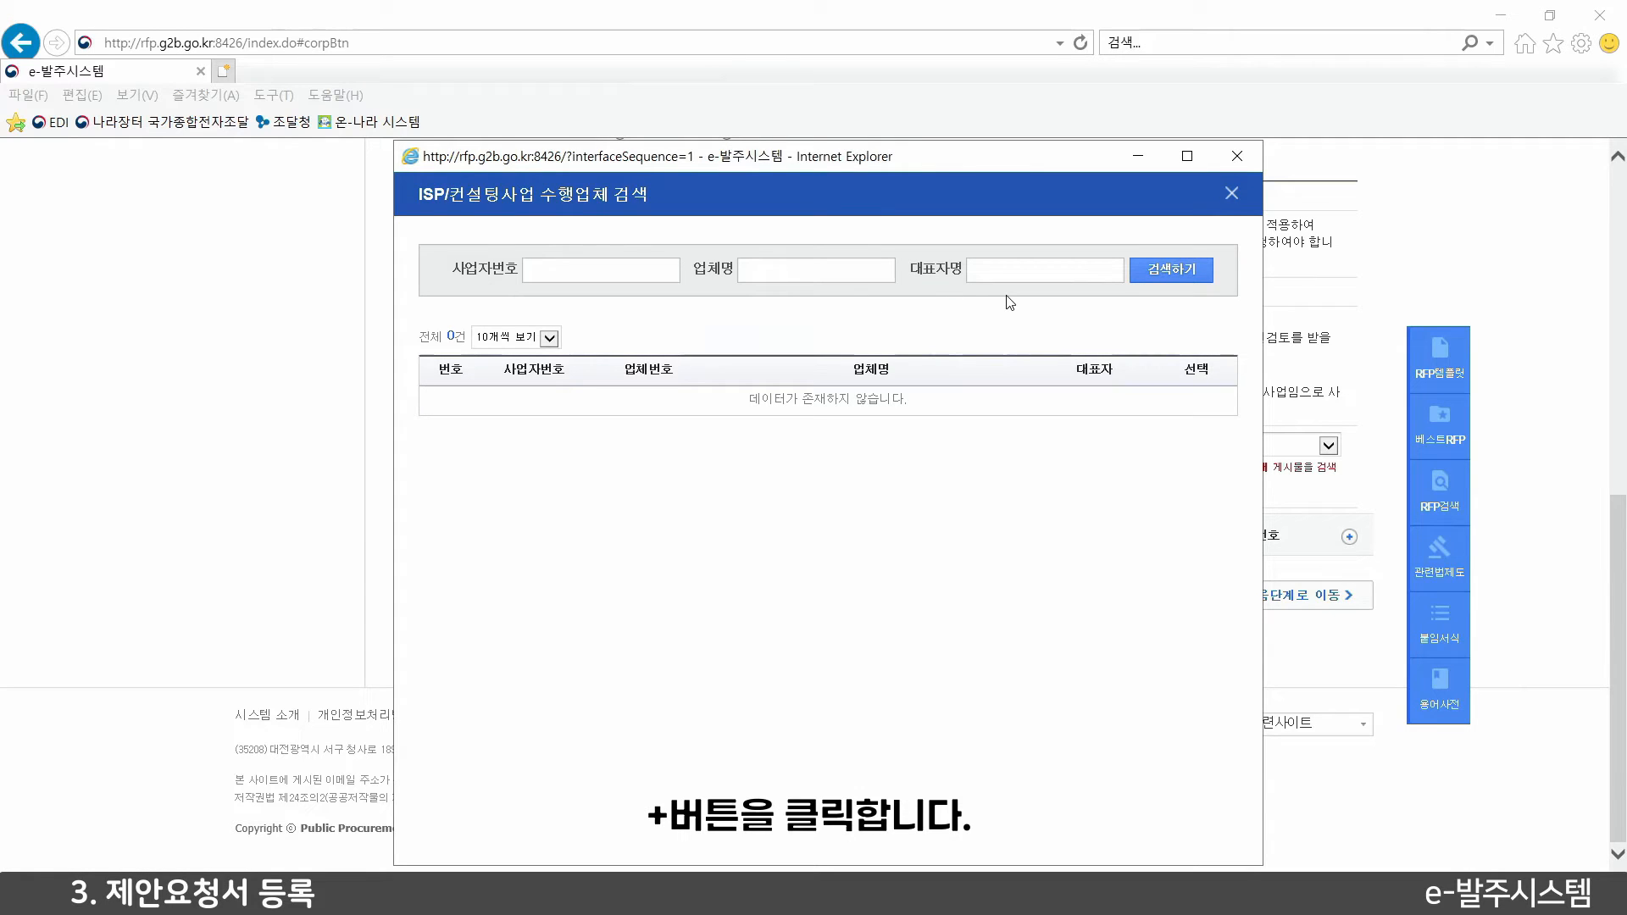
{"action": "left_click", "coordinate": [1170, 276]}
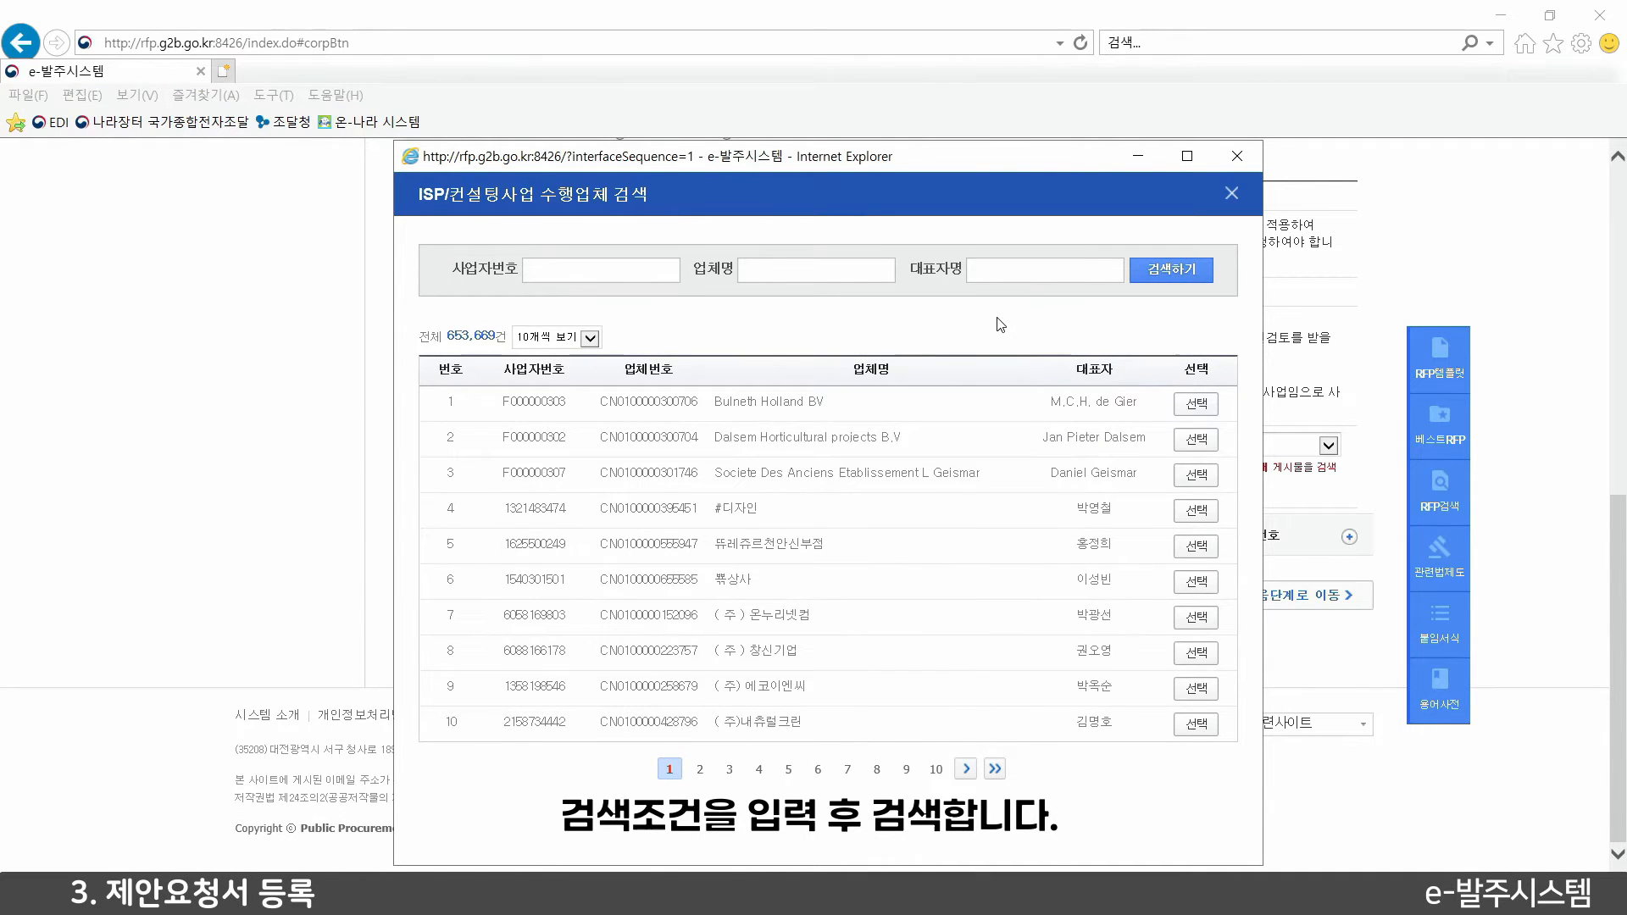
{"action": "left_click", "coordinate": [1197, 404]}
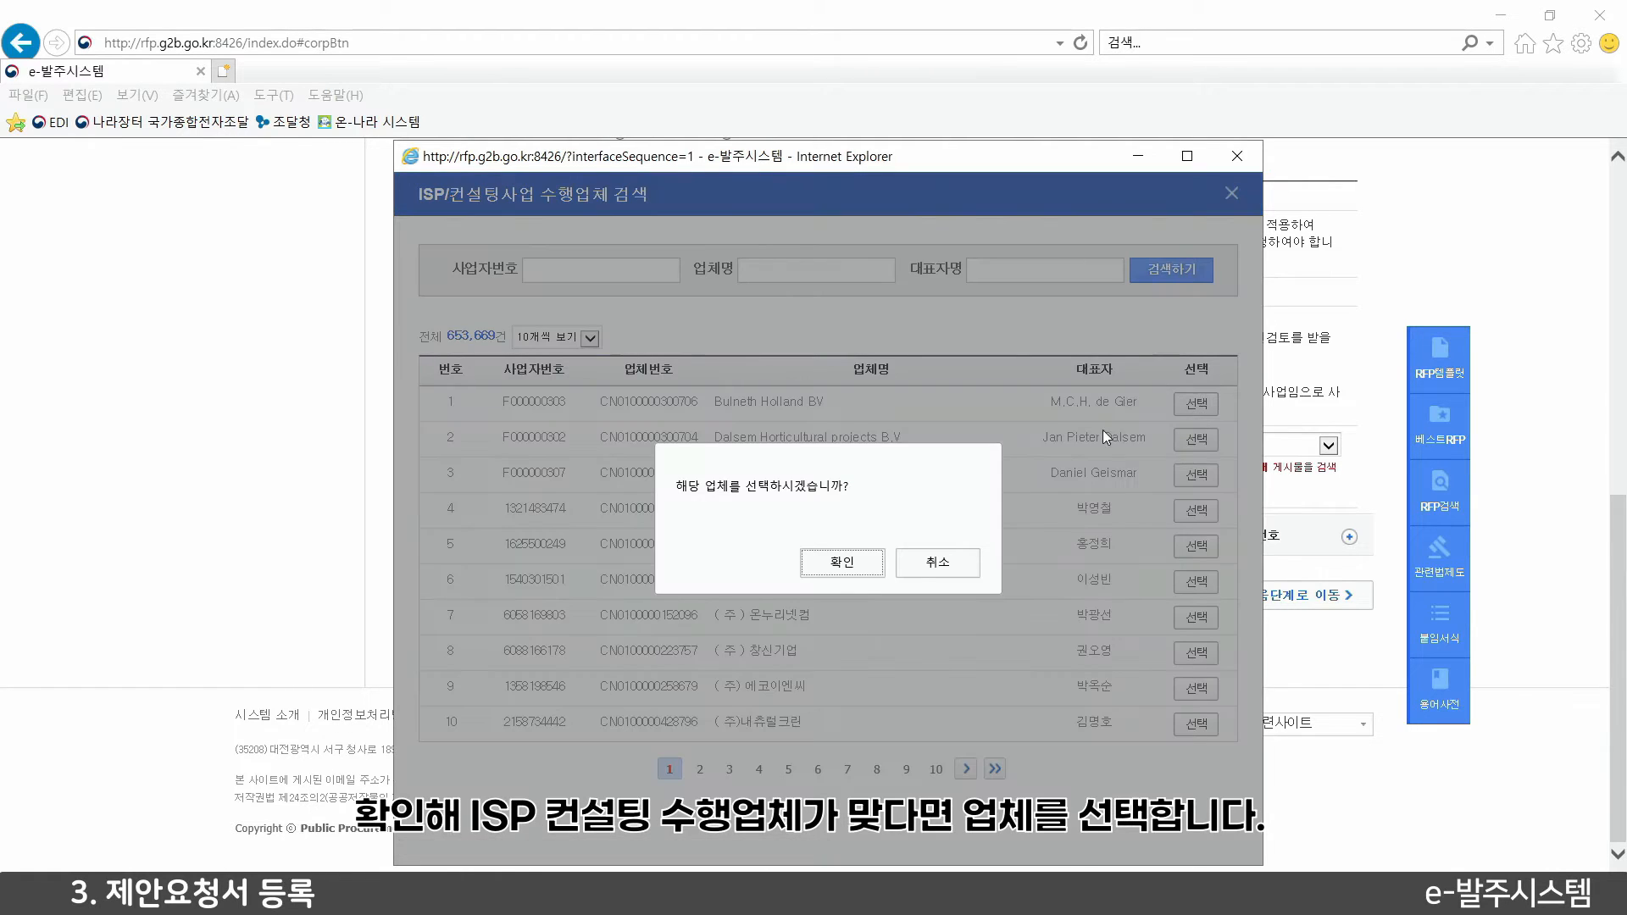
{"action": "left_click", "coordinate": [845, 561]}
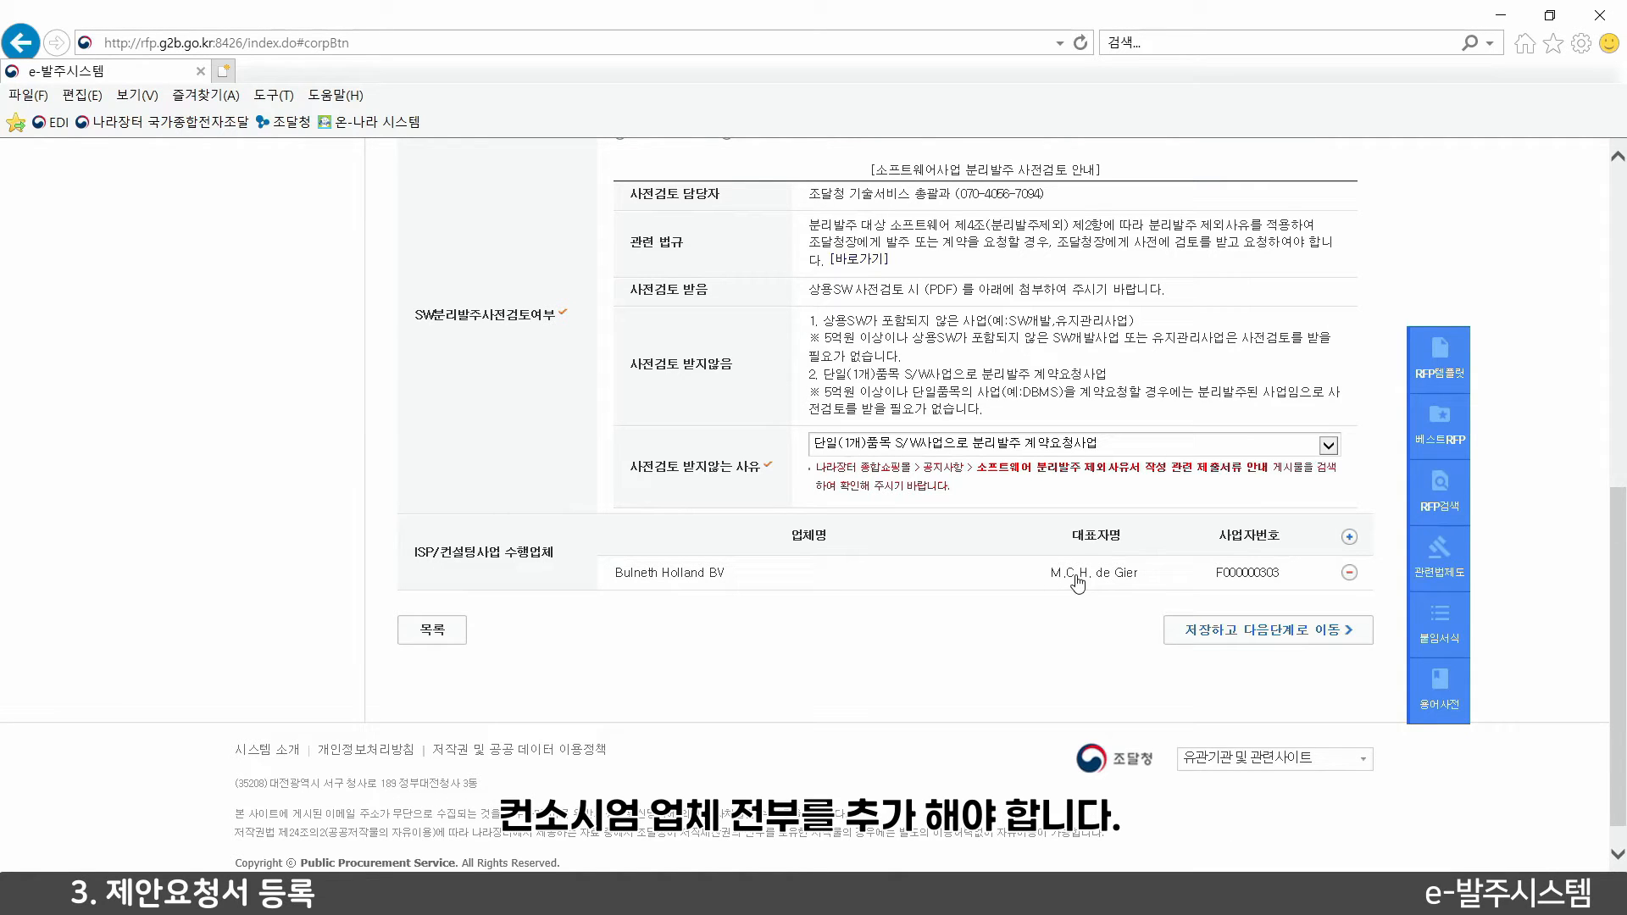
Add Societe Des Anciens Etablissement L Geismar as a second ISP/컨설팅사업 수행업체 from an unfiltered company search
{"action": "left_click", "coordinate": [1349, 537]}
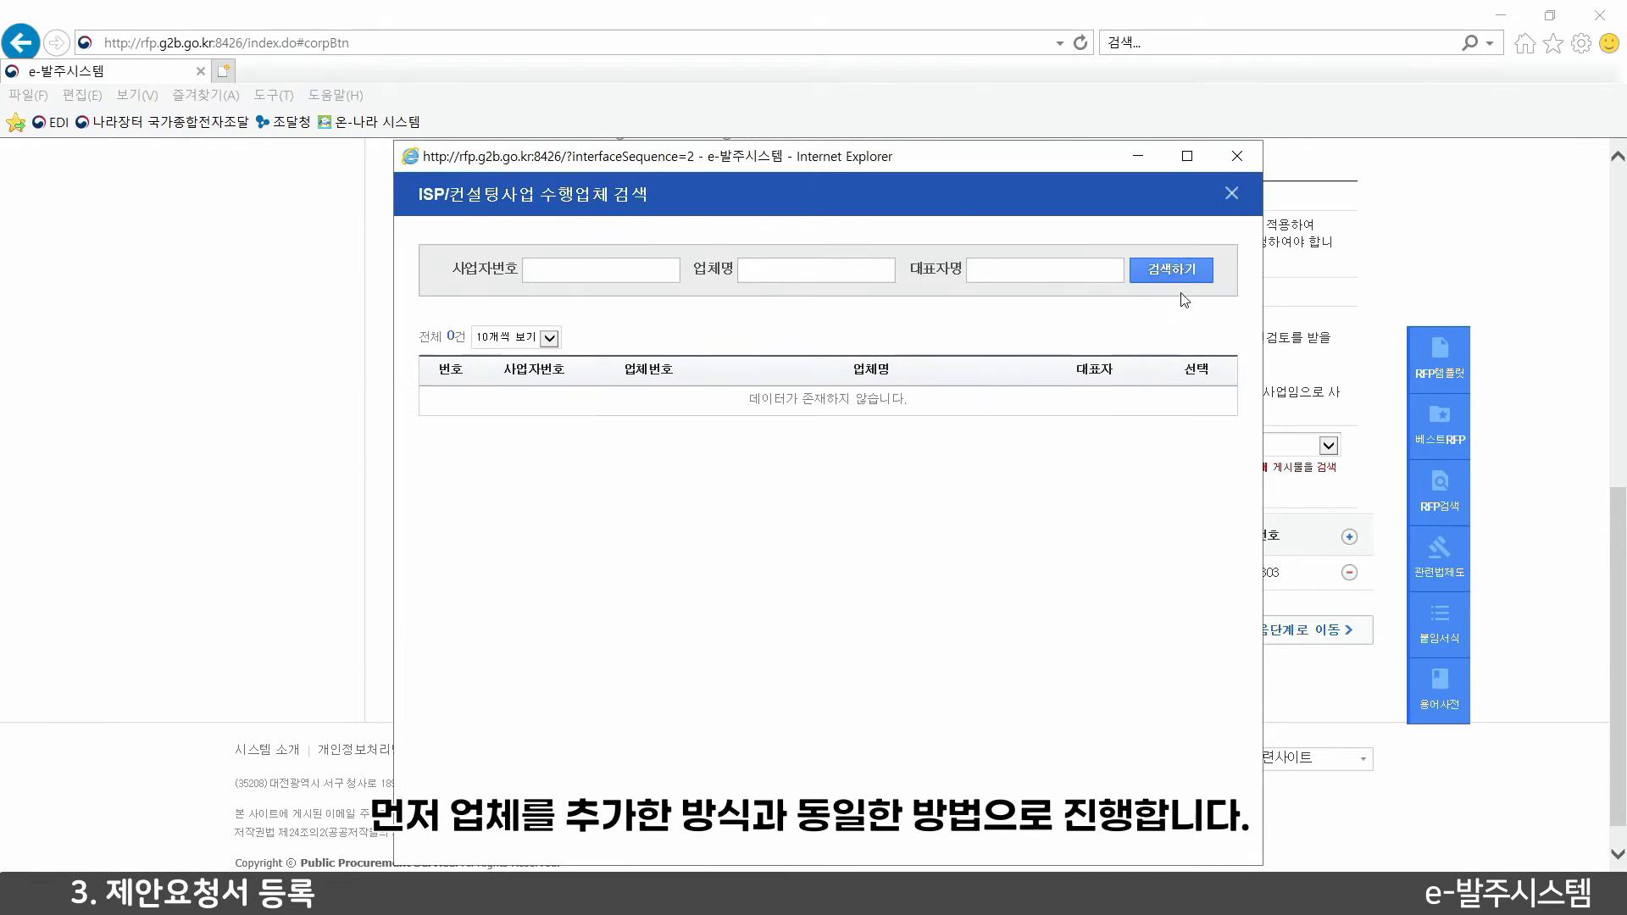
{"action": "left_click", "coordinate": [1178, 273]}
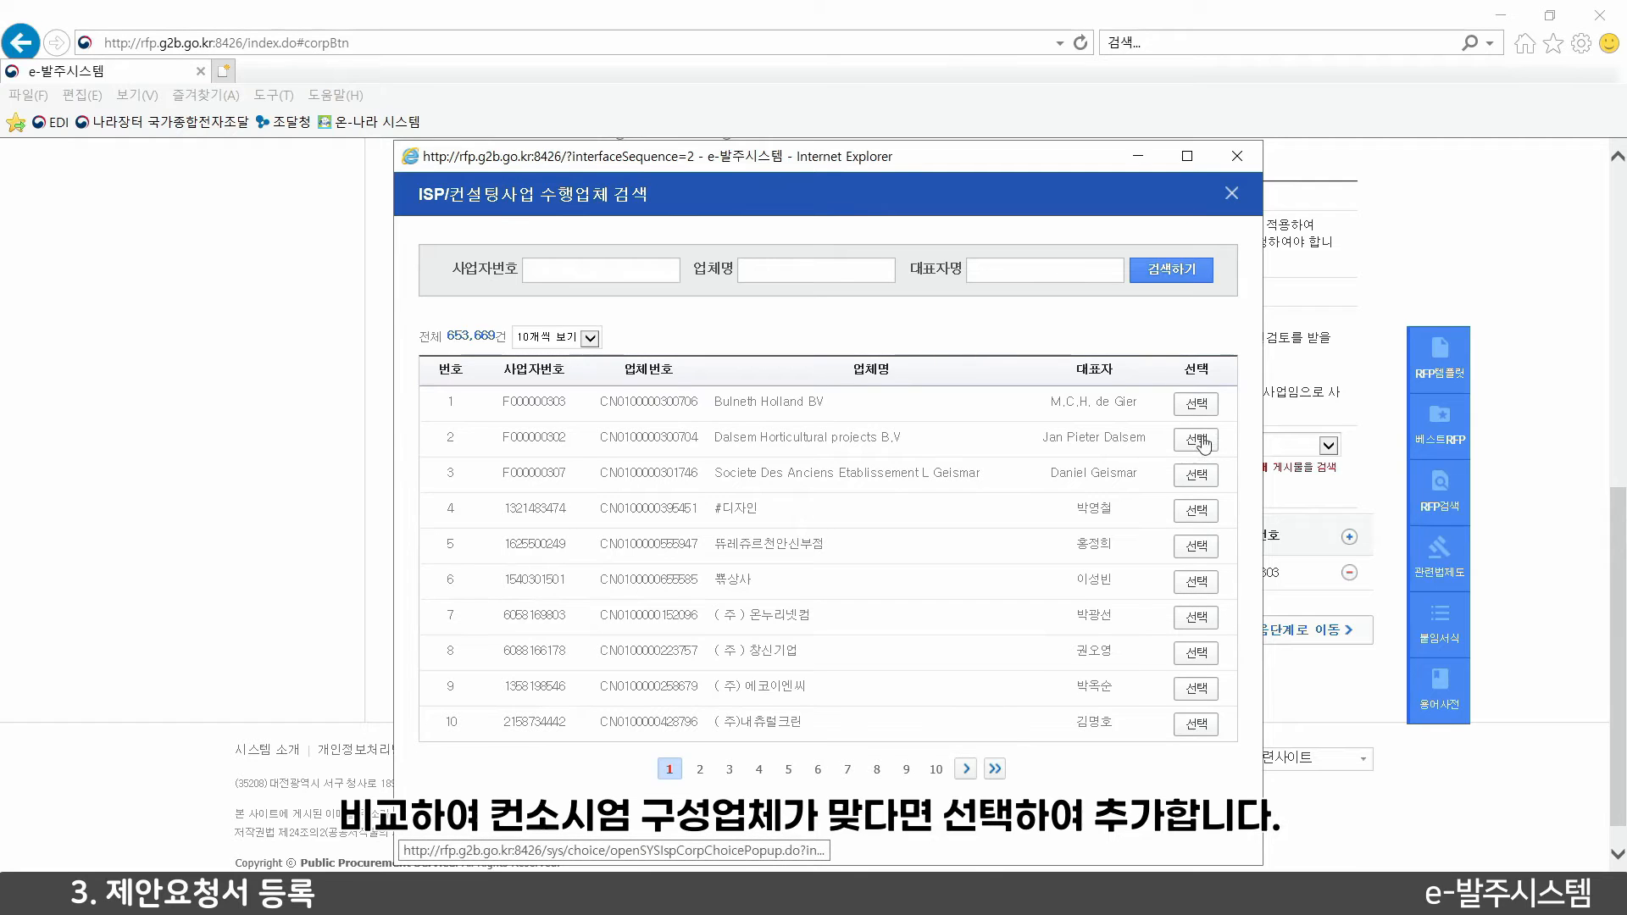
{"action": "left_click", "coordinate": [1196, 475]}
{"action": "left_click", "coordinate": [854, 562]}
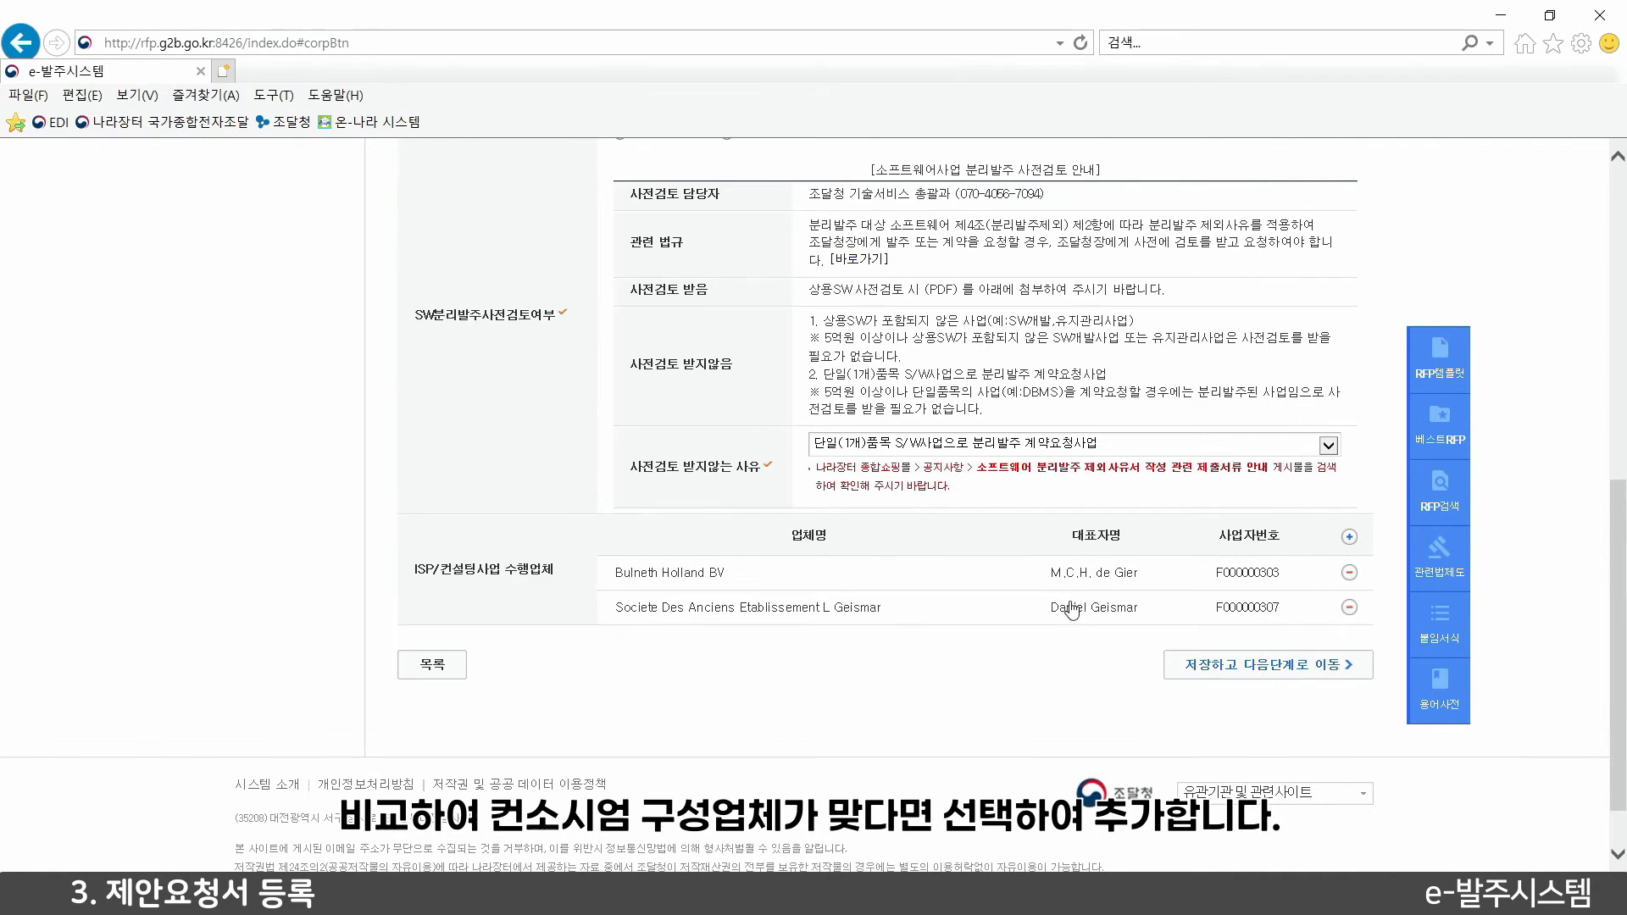
Save the completed 발주정보 form and proceed to the 제안요청서 stage
{"action": "scroll", "coordinate": [1072, 610], "scroll_direction": "down", "scroll_amount": 1}
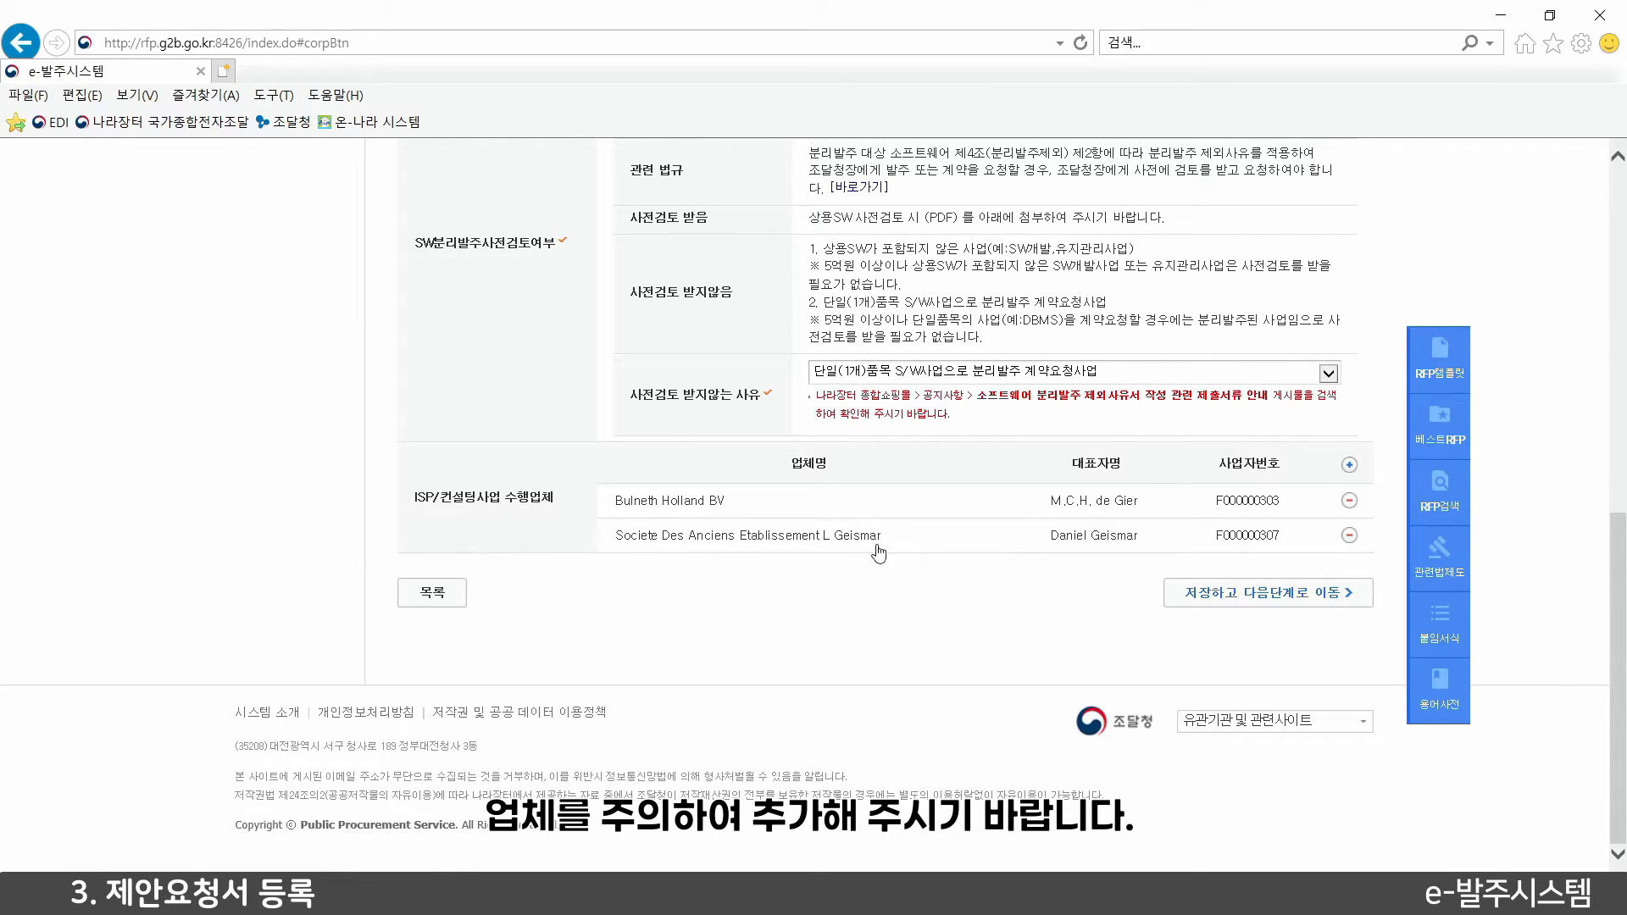
{"action": "left_click", "coordinate": [1250, 595]}
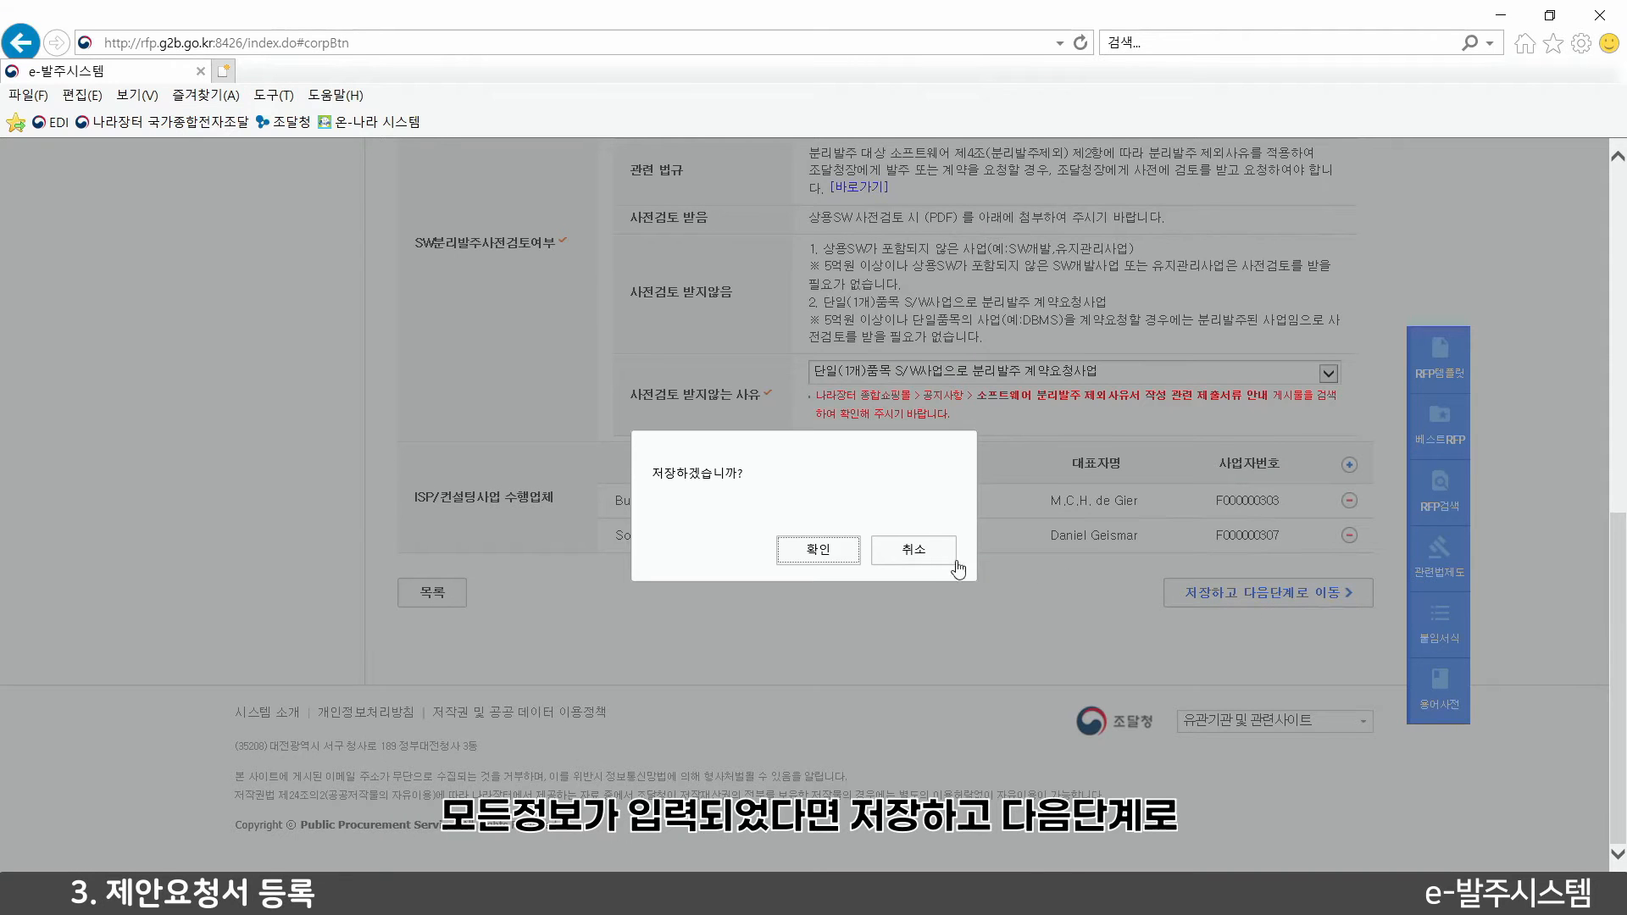
{"action": "left_click", "coordinate": [819, 550]}
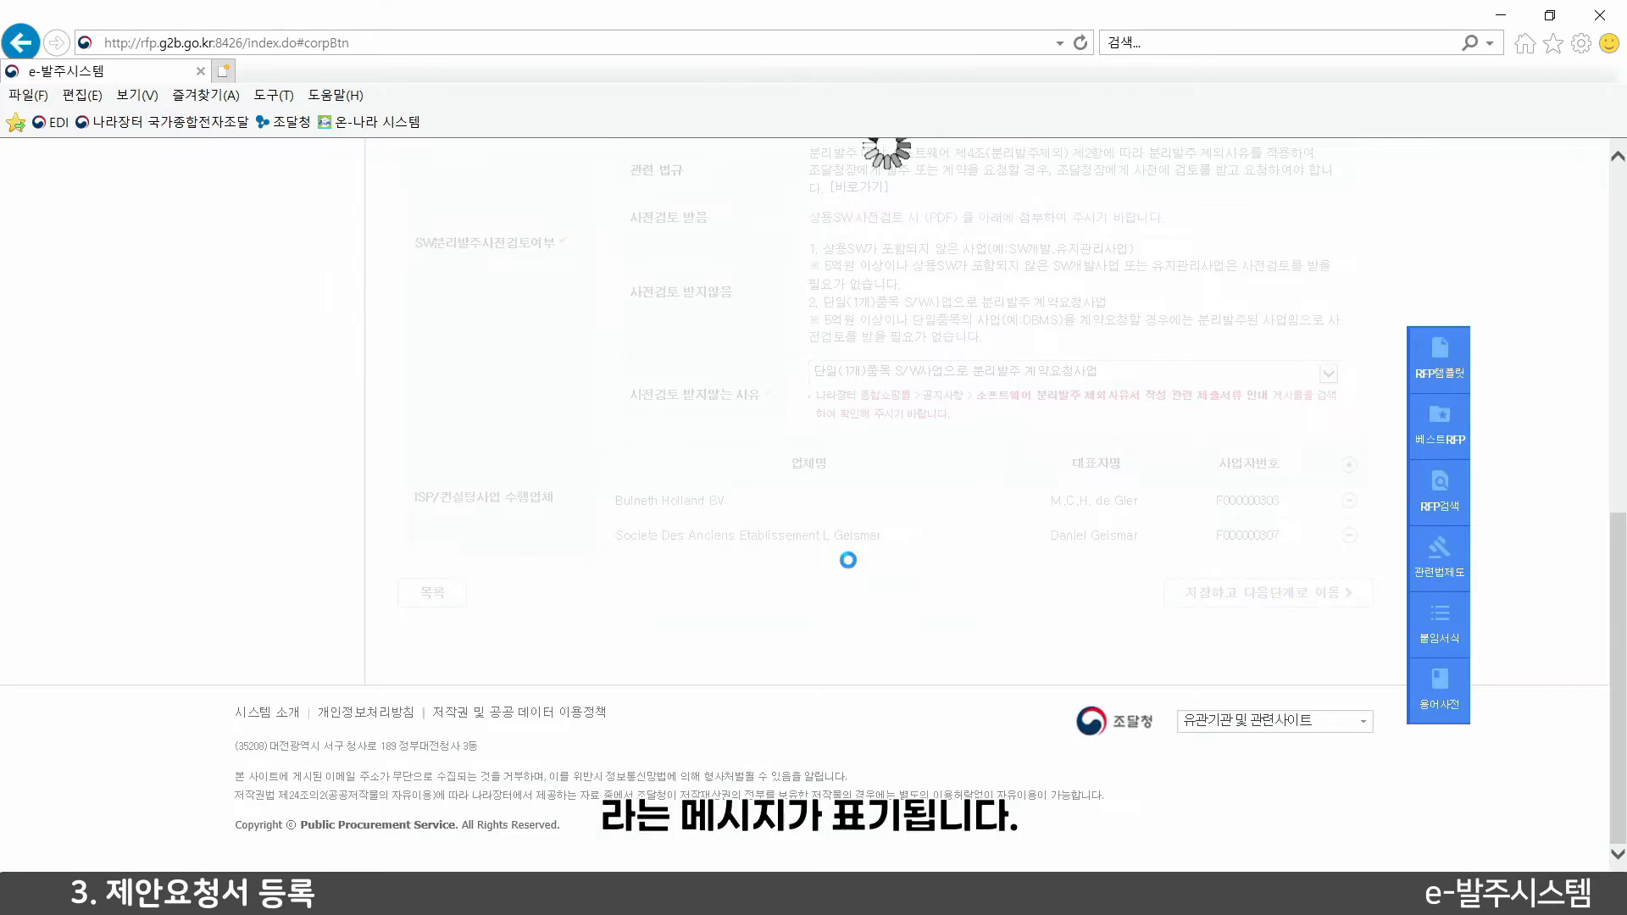
{"action": "left_click", "coordinate": [910, 549]}
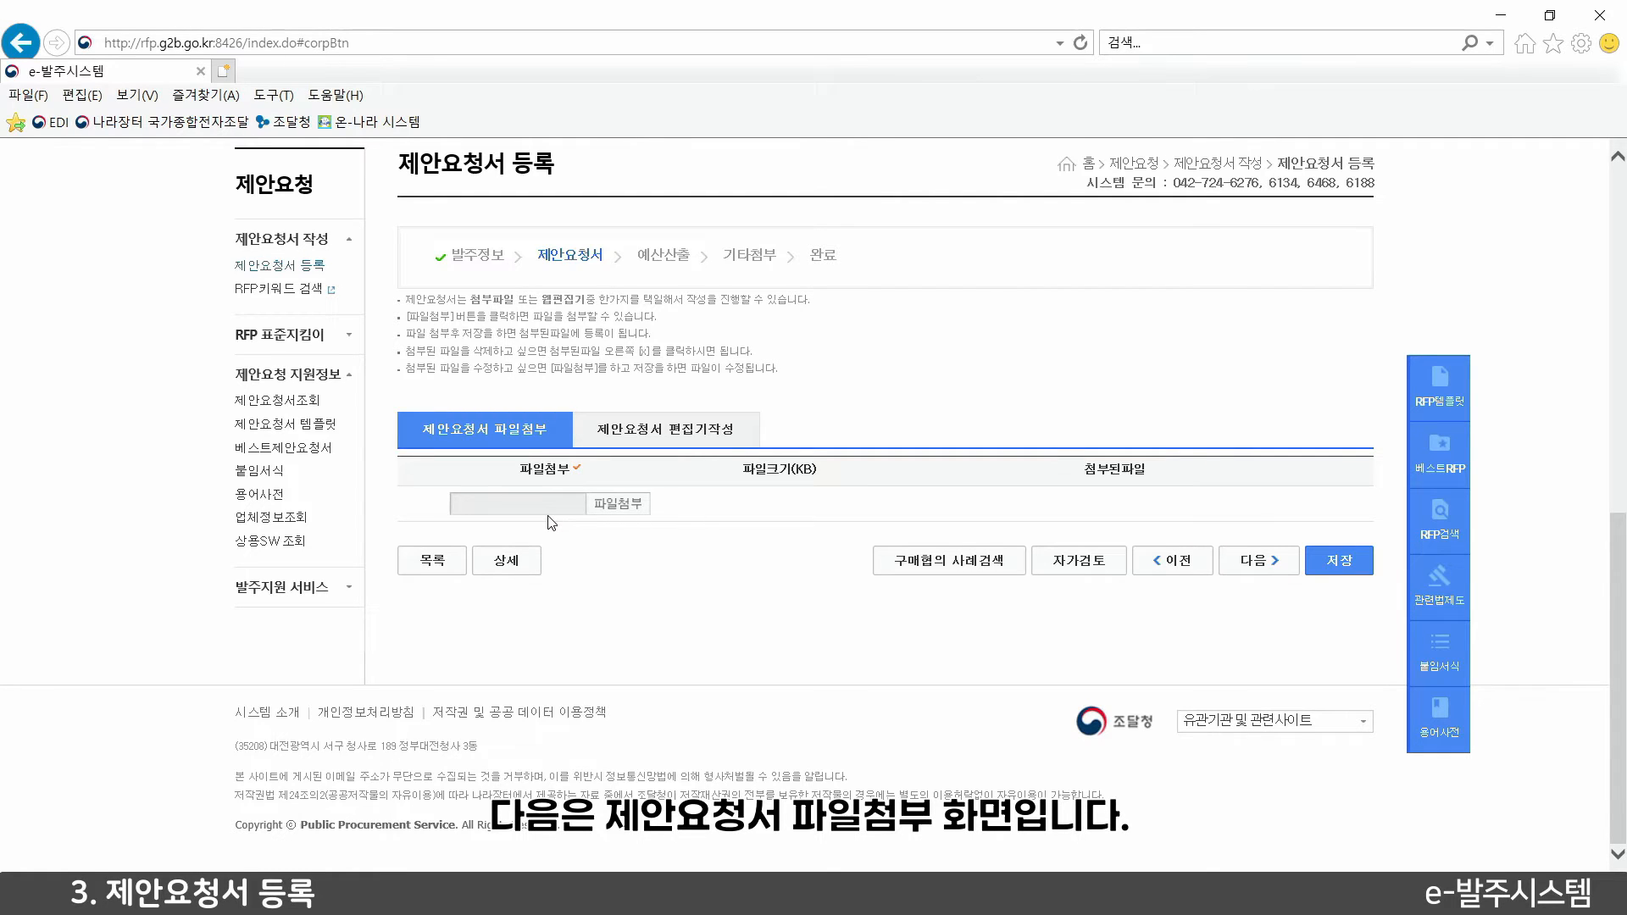
Try to register the desktop file 붙임_제안요청서(e-발주시스템 비대면 온라인 평가 확대 사업).hwp as the 제안요청서 attachment
{"action": "left_click", "coordinate": [617, 503]}
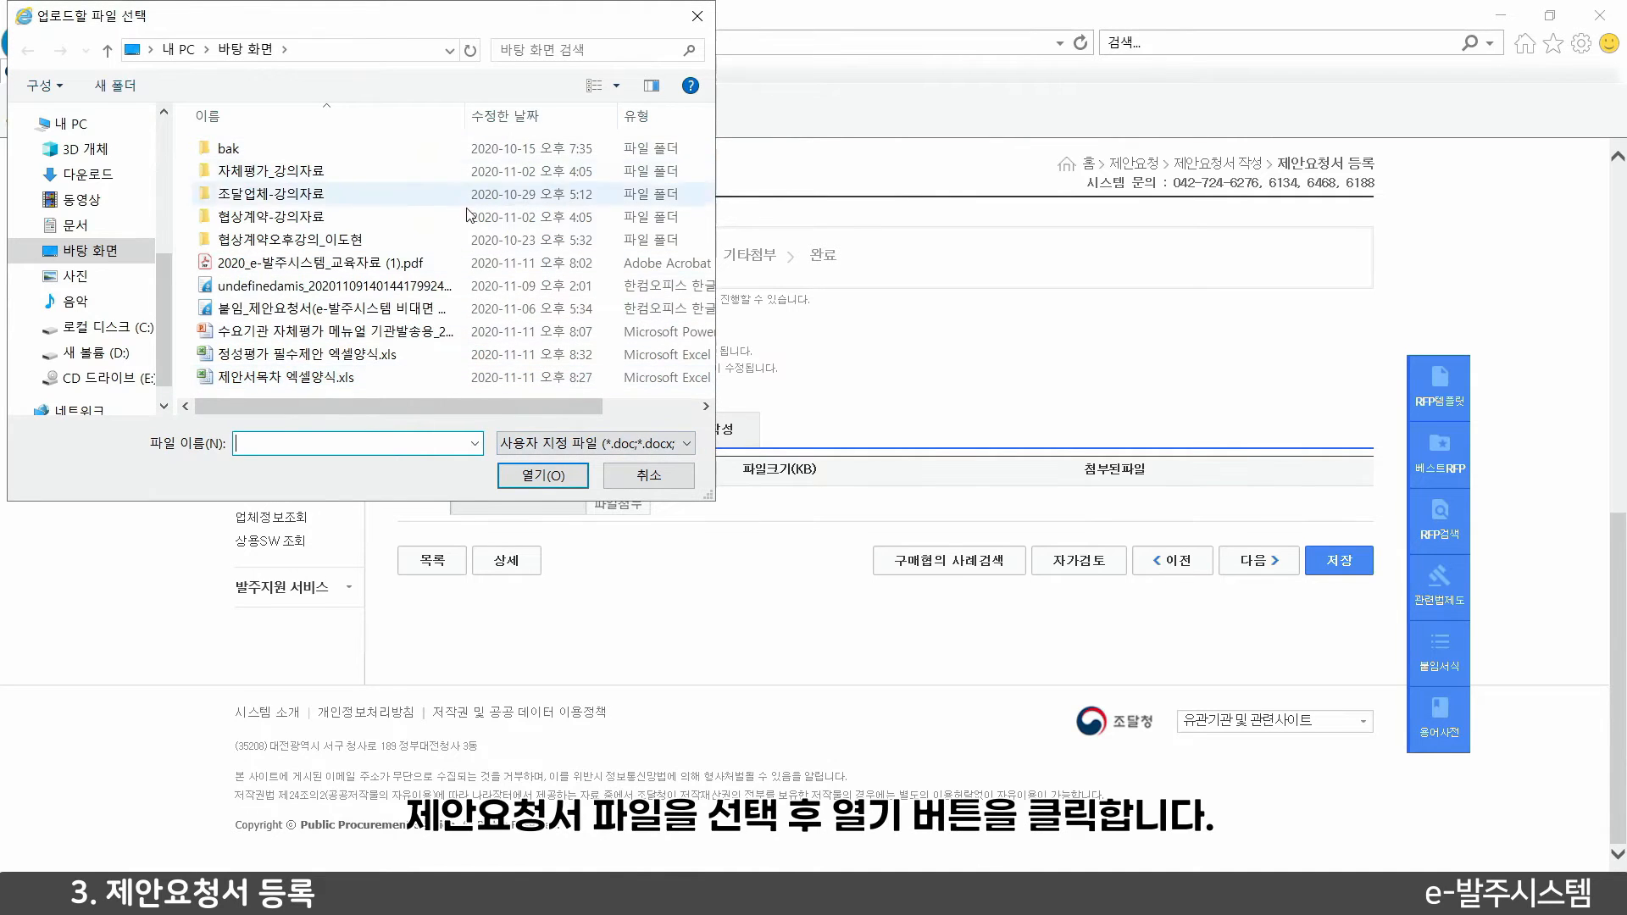
{"action": "double_click", "coordinate": [401, 312]}
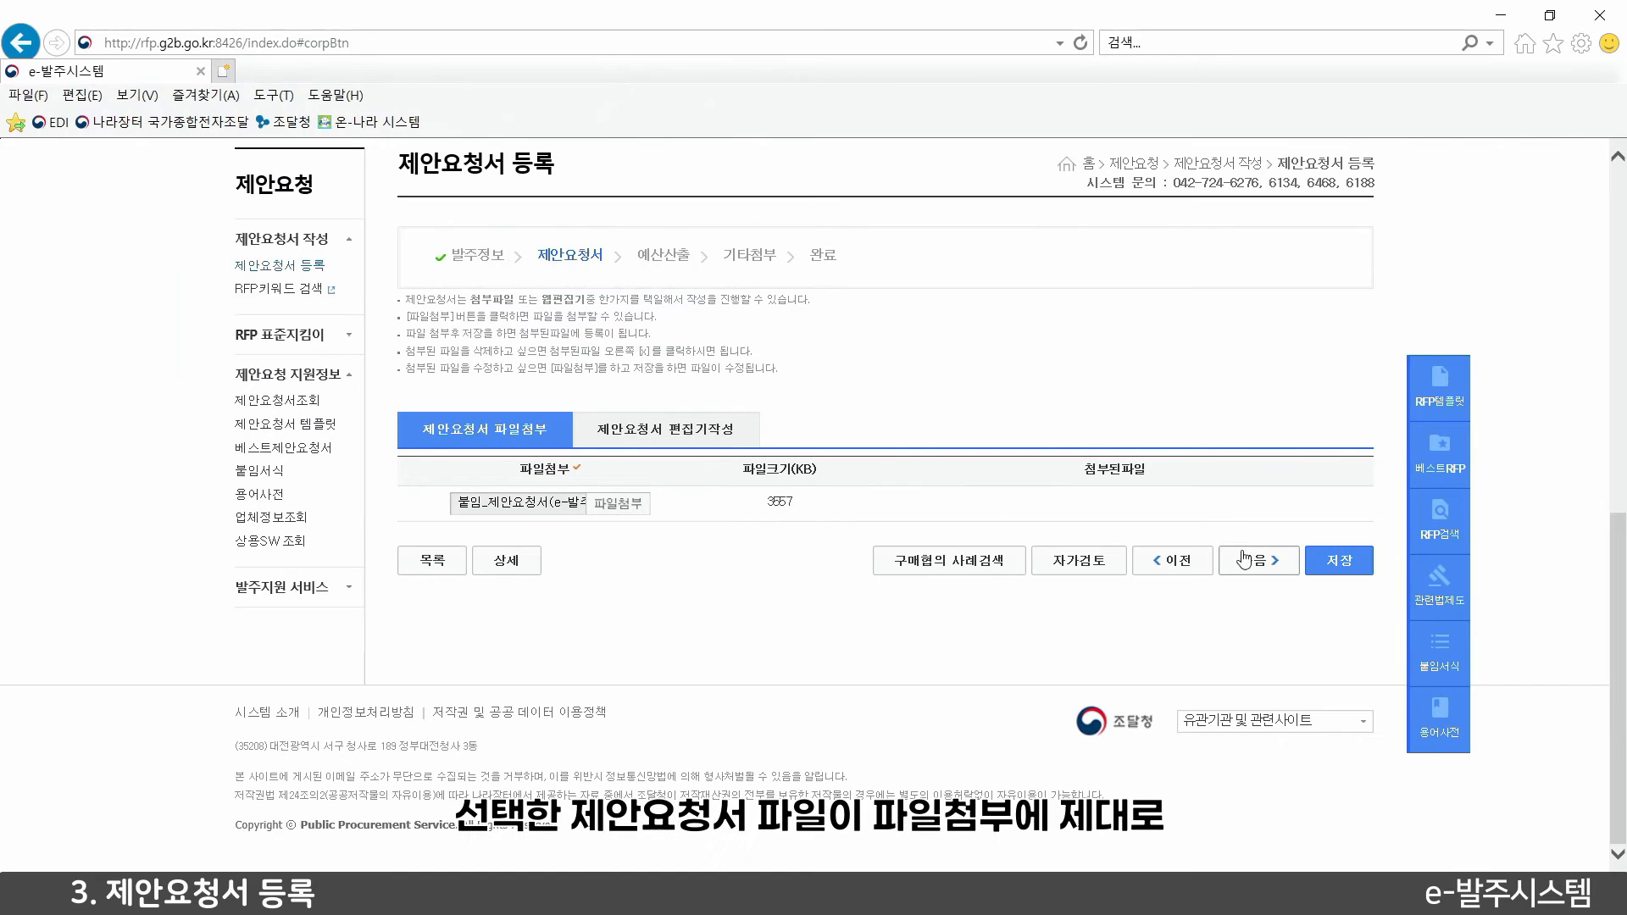
{"action": "left_click", "coordinate": [1338, 569]}
{"action": "left_click", "coordinate": [831, 549]}
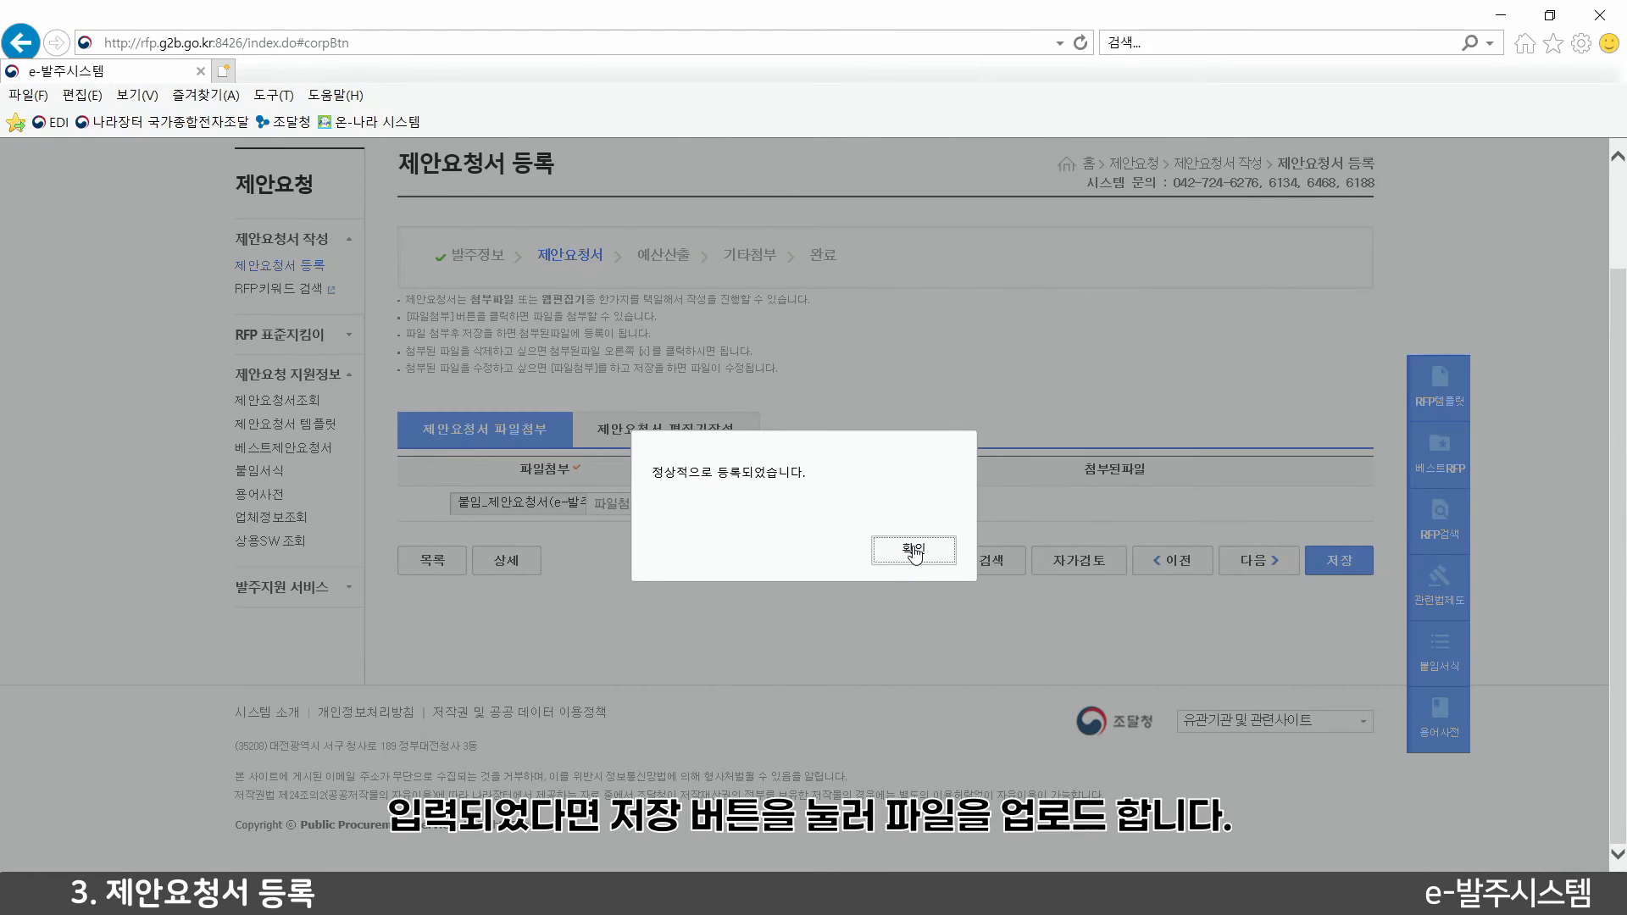
{"action": "left_click", "coordinate": [914, 550]}
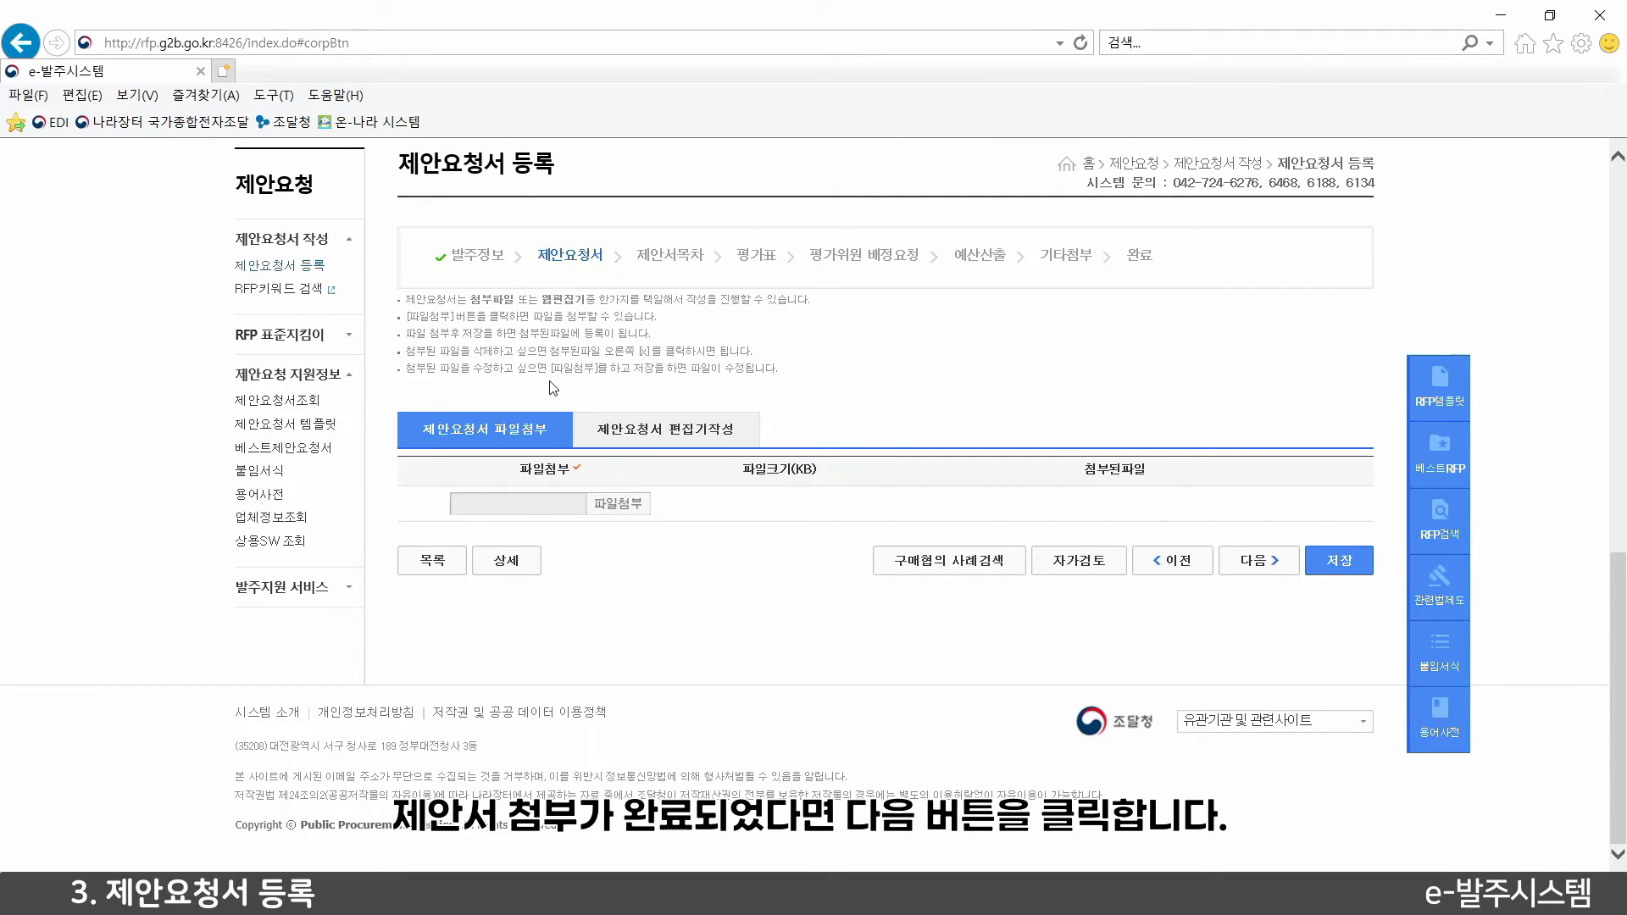
Attach and save 붙임_제안요청서(e-발주시스템 비대면 온라인 평가 확대 사업).hwp as the 제안요청서 file, and proceed to the 제안서목차 stage
{"action": "left_click", "coordinate": [625, 506]}
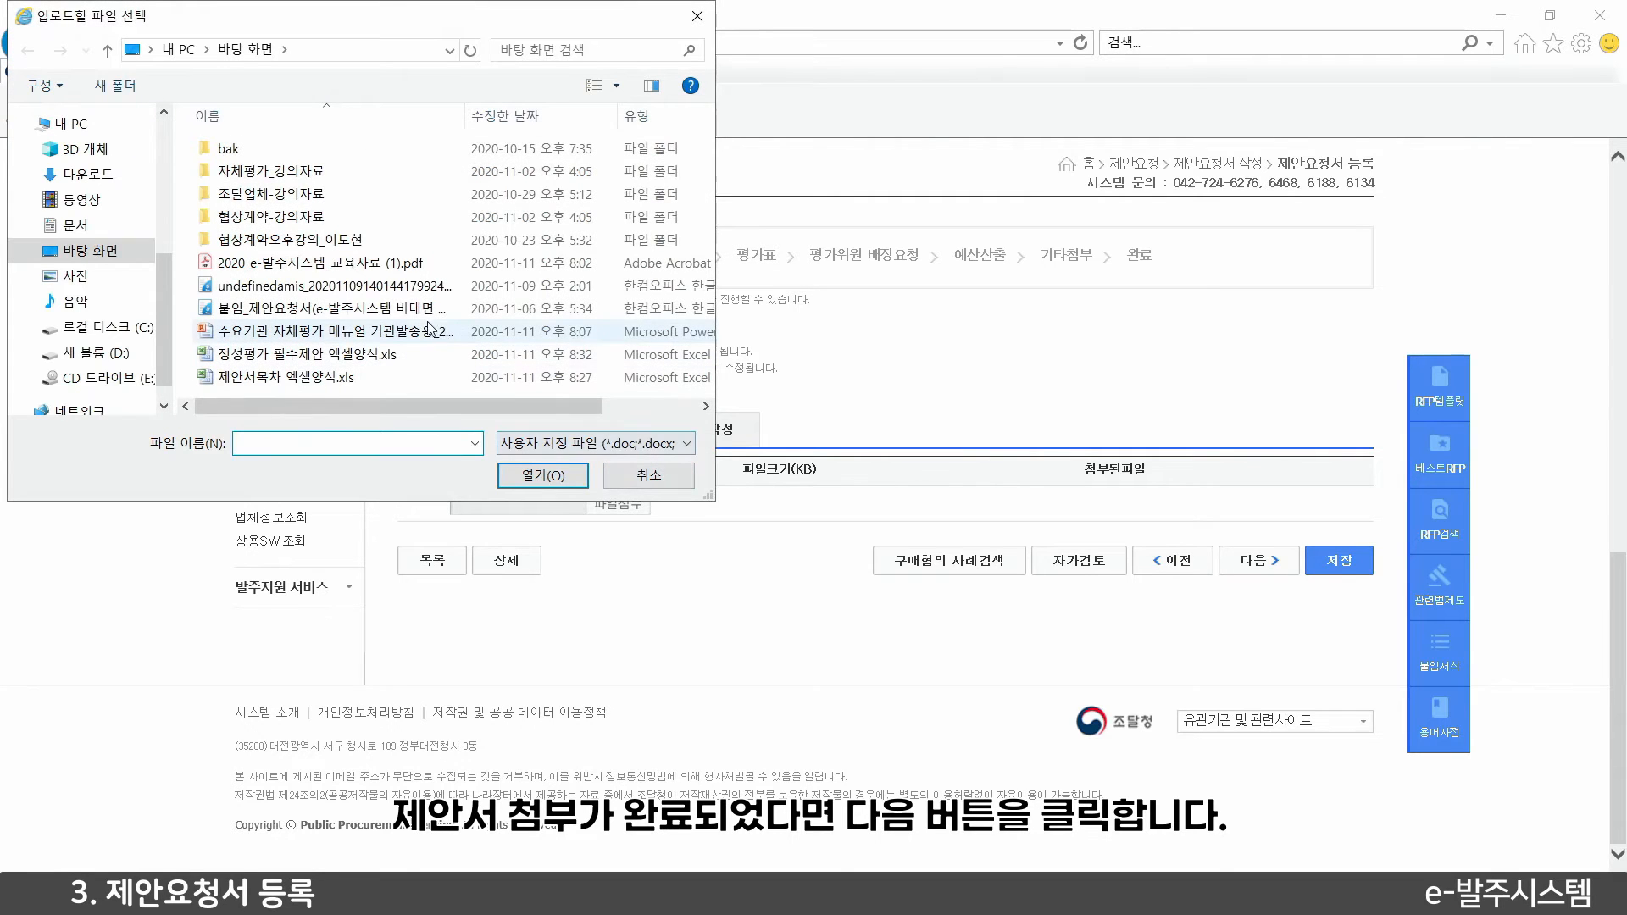
{"action": "double_click", "coordinate": [441, 314]}
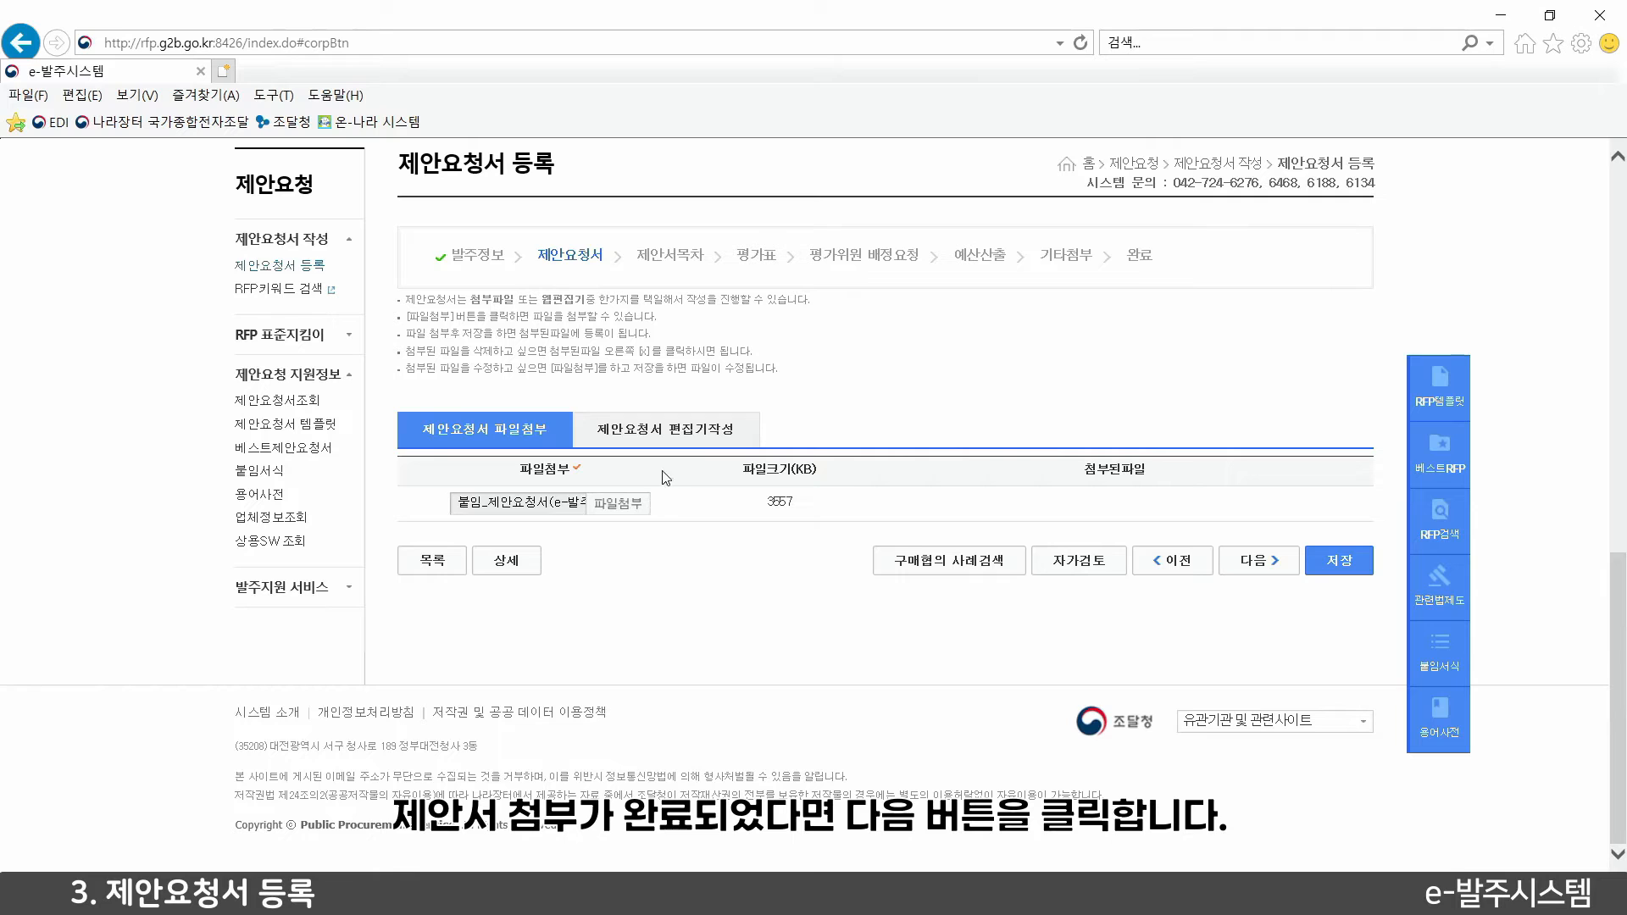
{"action": "left_click", "coordinate": [1328, 565]}
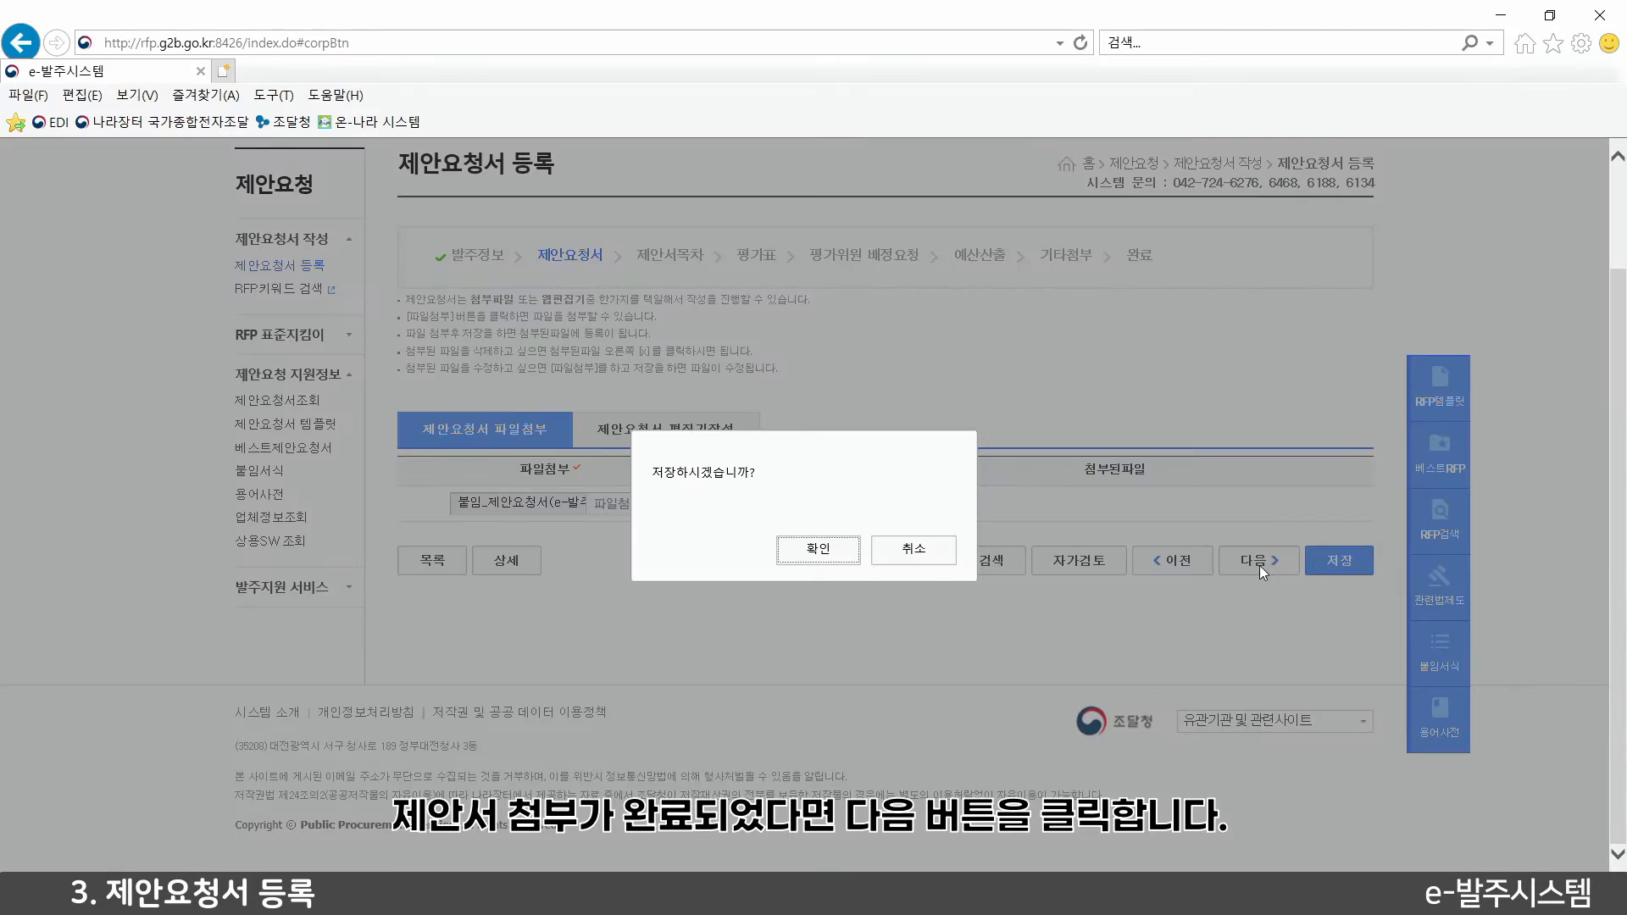
{"action": "left_click", "coordinate": [835, 552]}
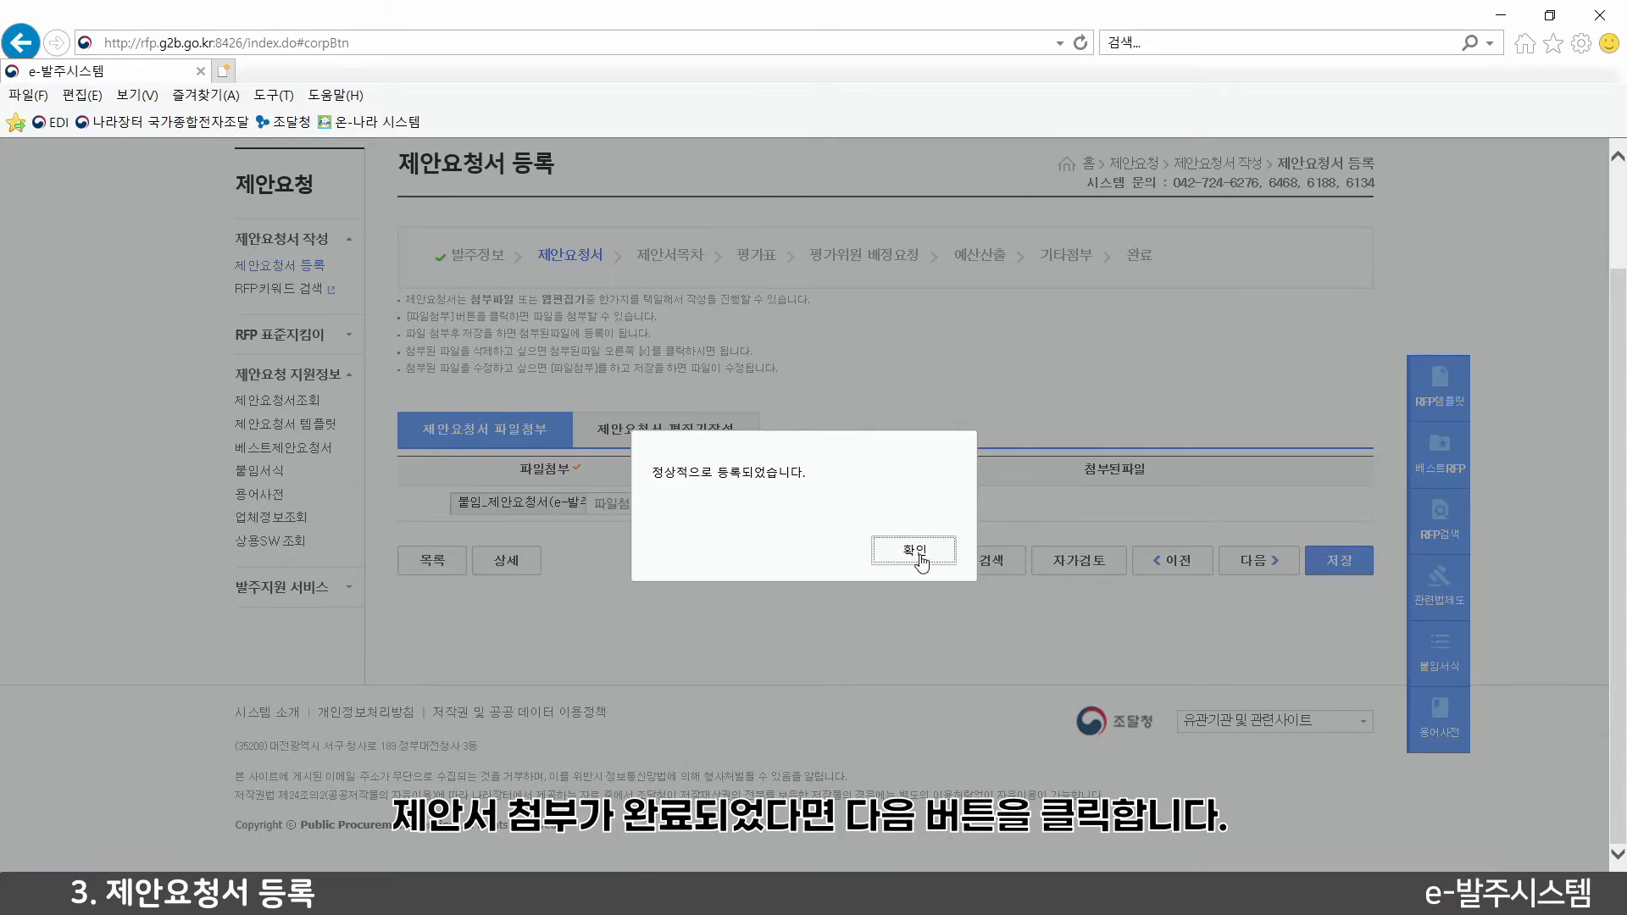
{"action": "left_click", "coordinate": [915, 551]}
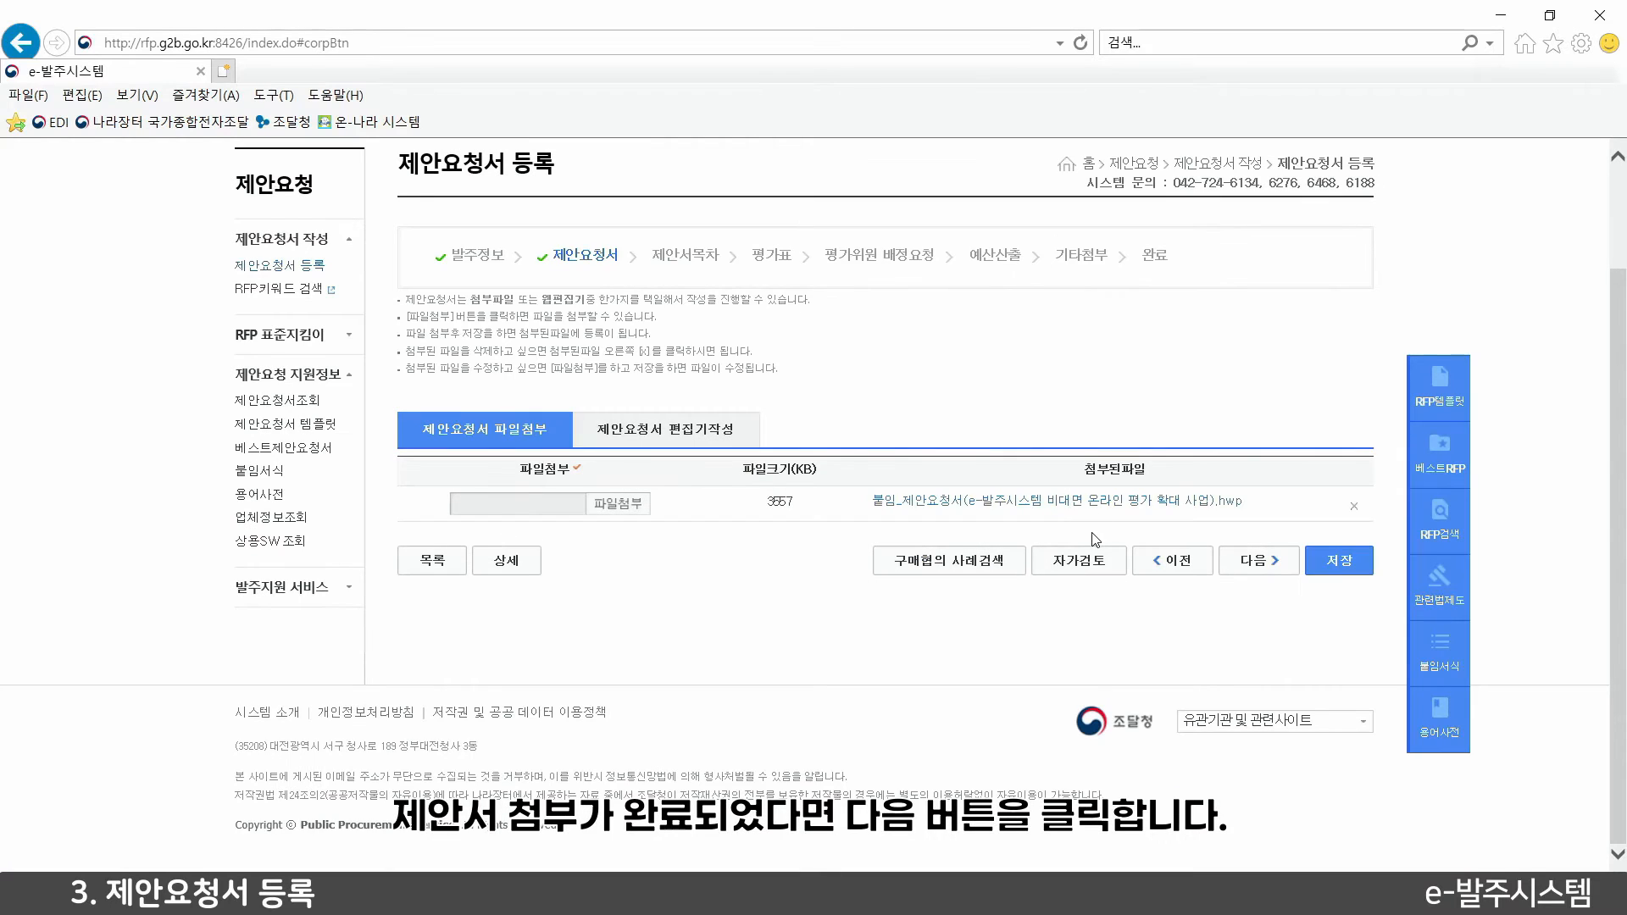
{"action": "left_click", "coordinate": [1254, 561]}
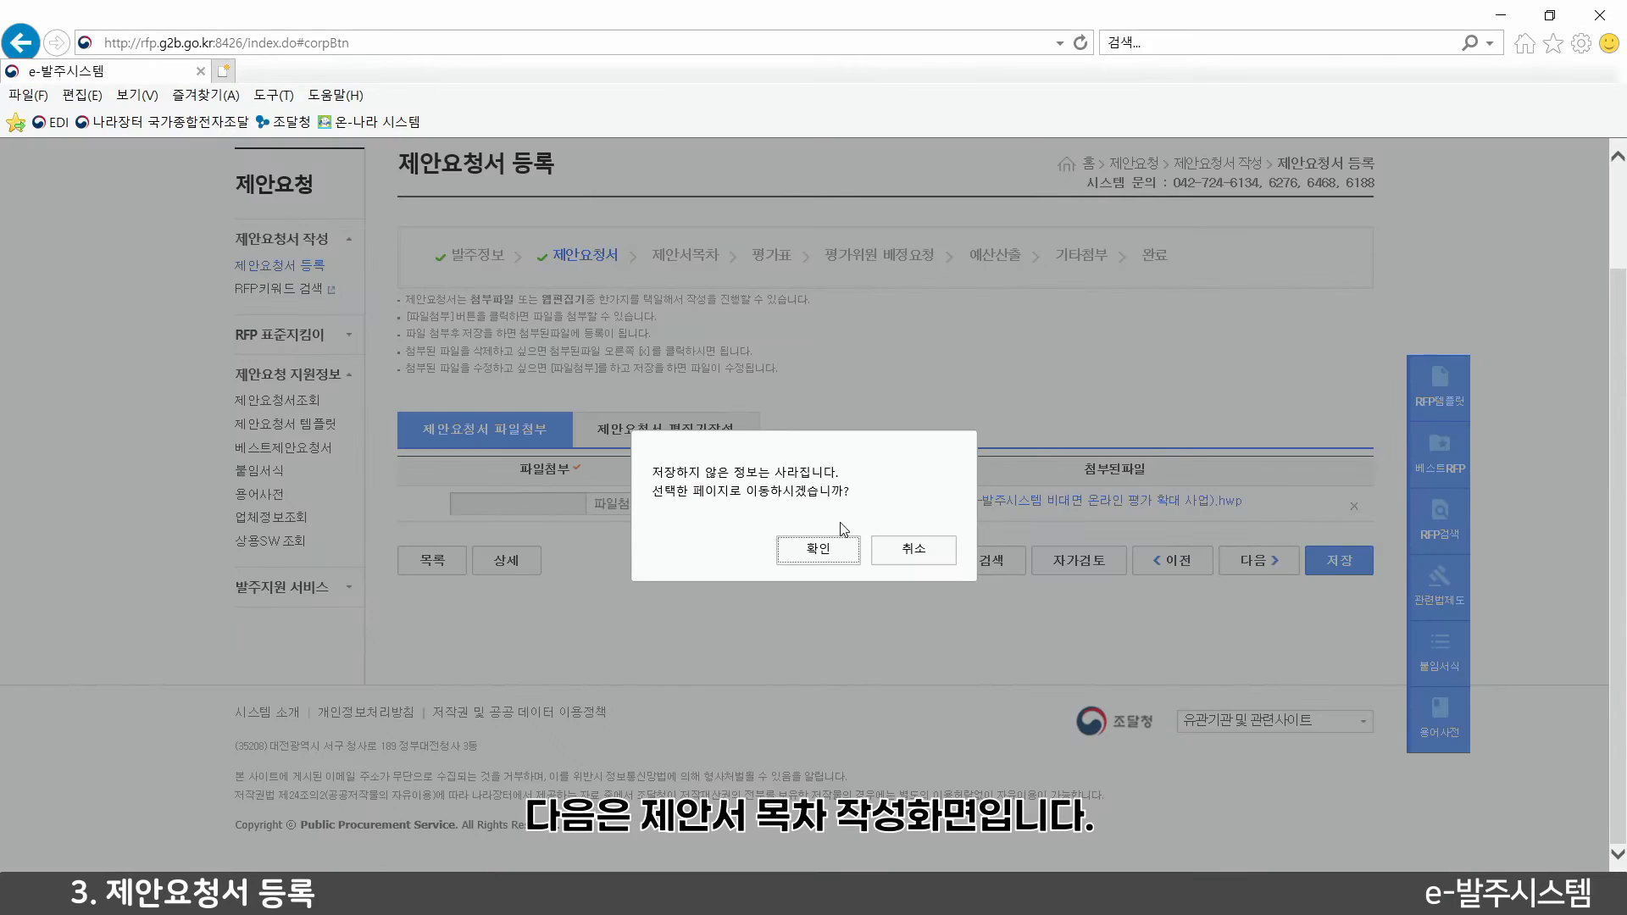
{"action": "left_click", "coordinate": [817, 550]}
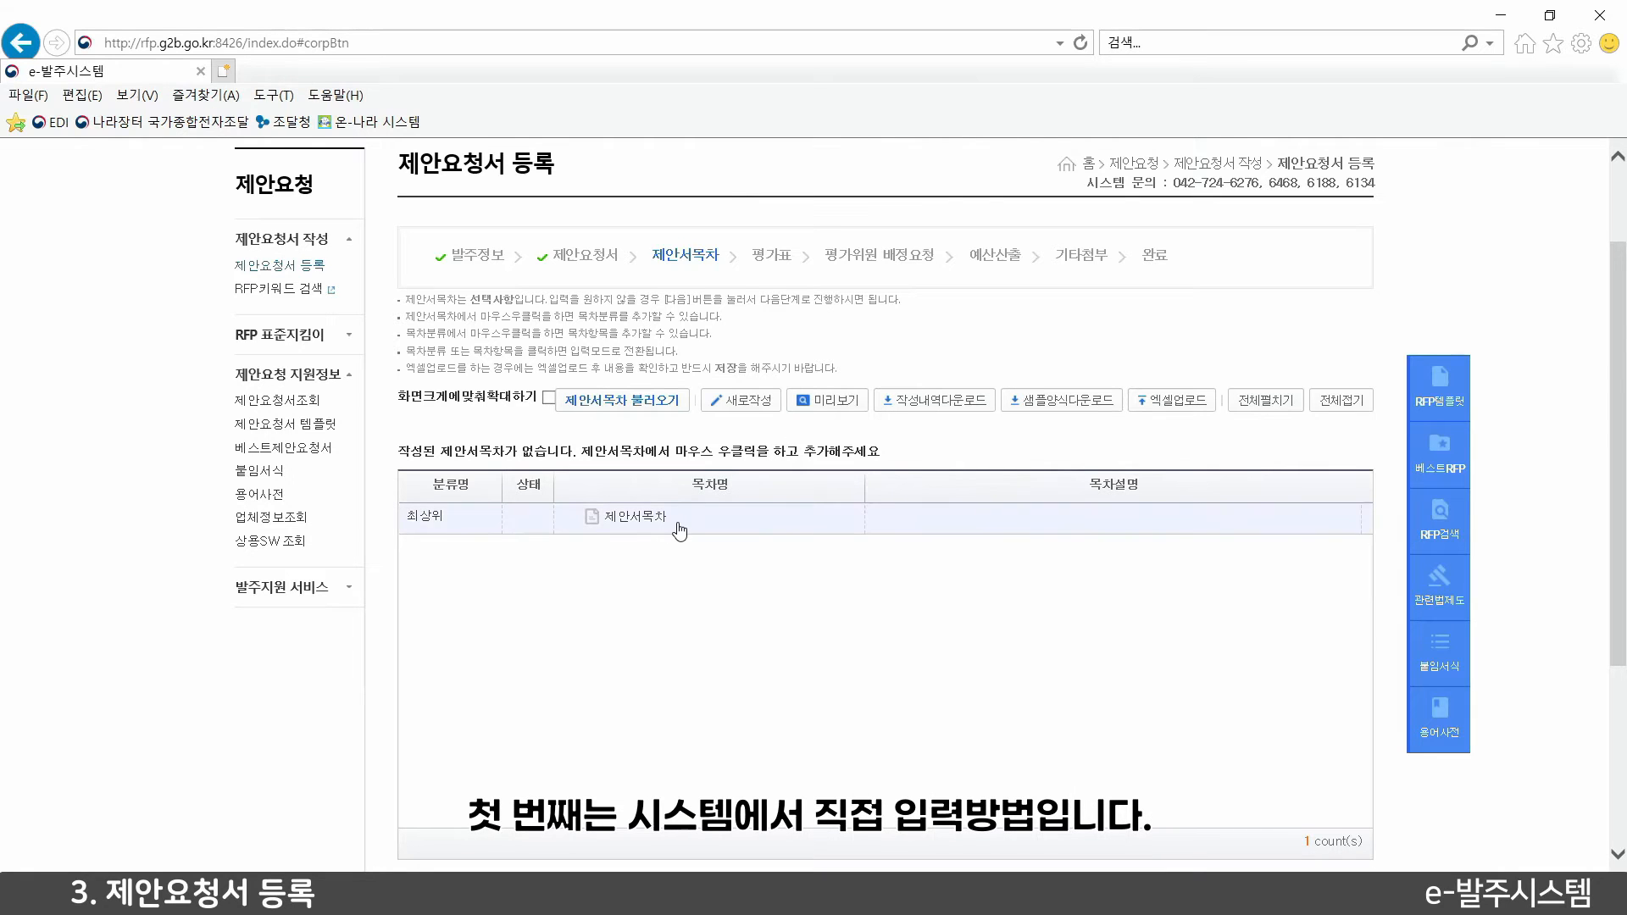
Add a 목차분류 named 입력 under the top-level 제안서목차 entry
{"action": "scroll", "coordinate": [677, 530], "scroll_direction": "down", "scroll_amount": 1}
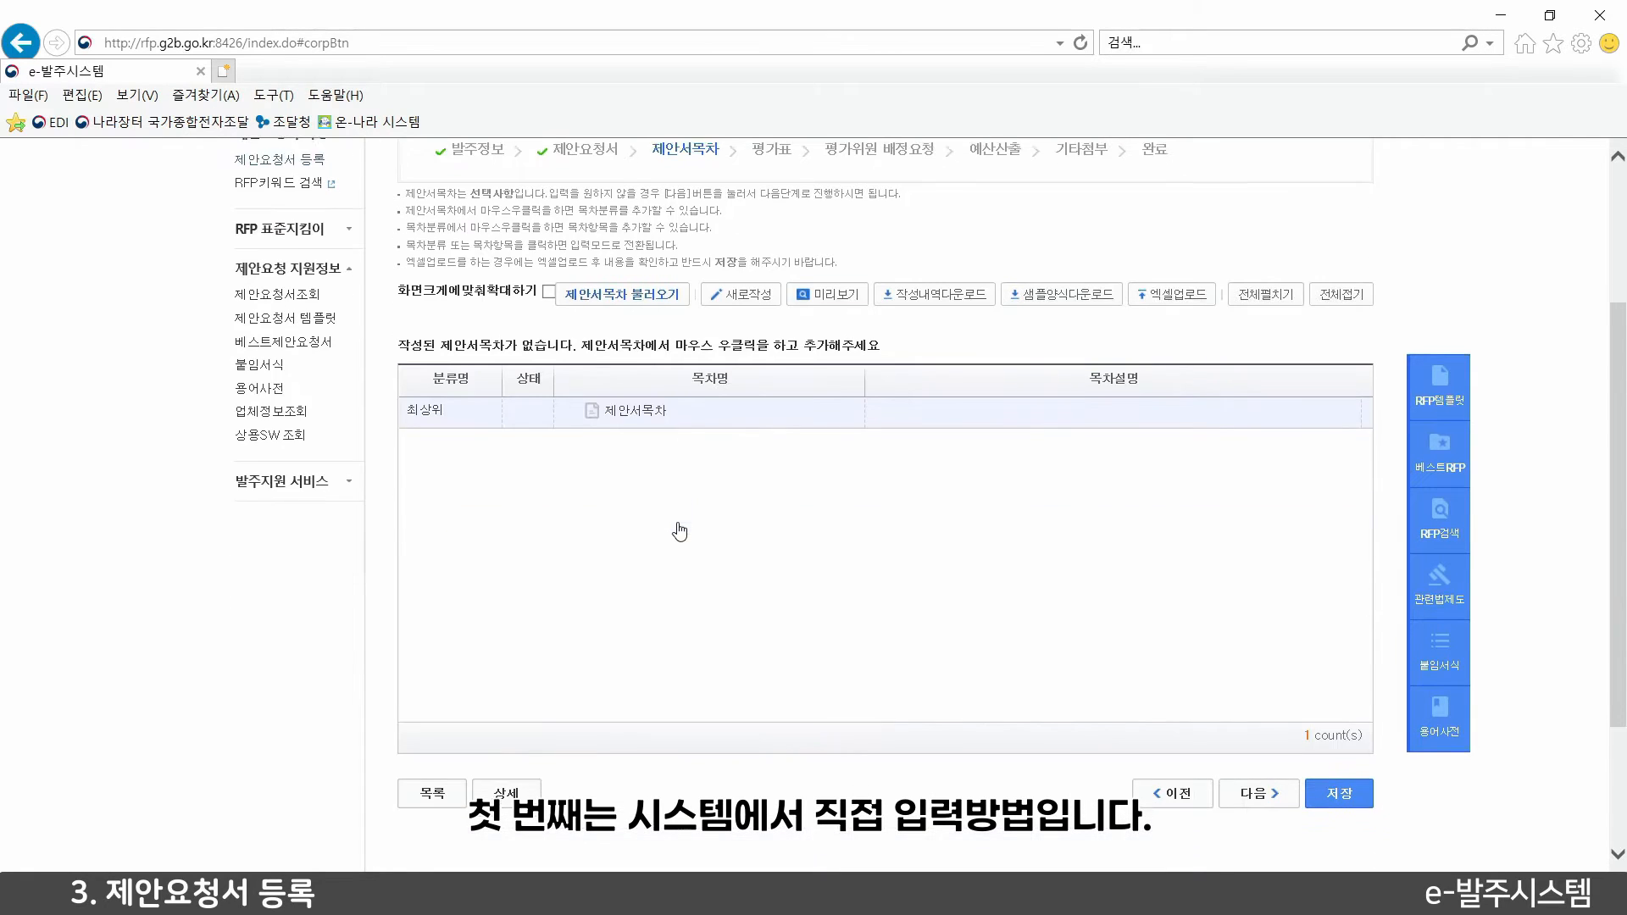
{"action": "left_click", "coordinate": [714, 418]}
{"action": "right_click", "coordinate": [716, 420]}
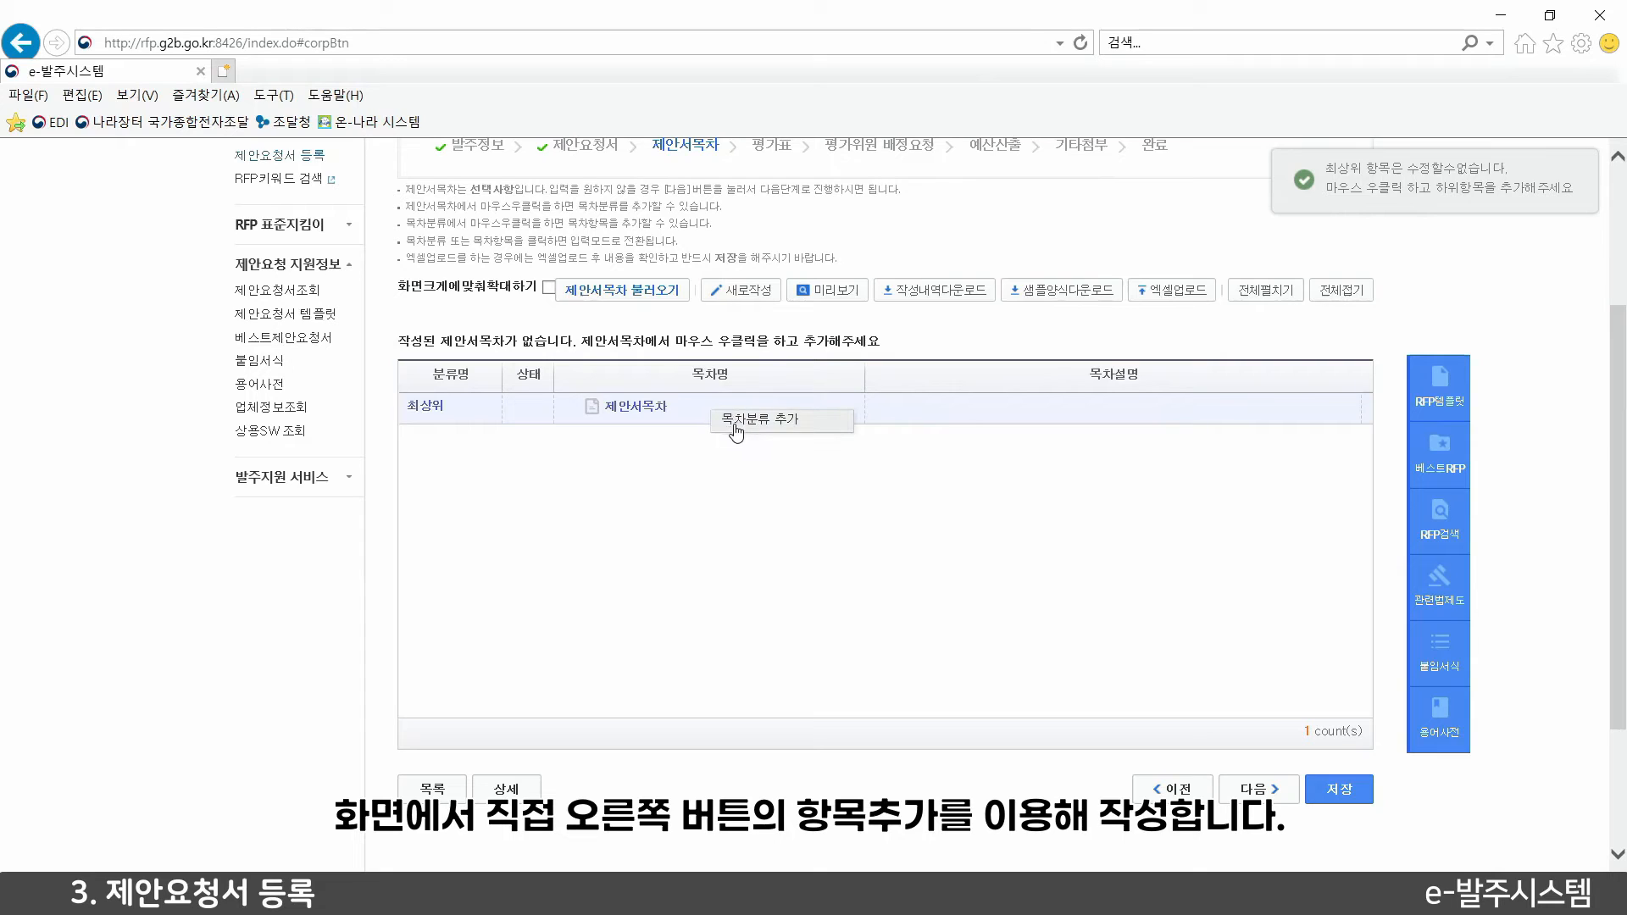
{"action": "left_click", "coordinate": [728, 429]}
{"action": "type", "text": "ㅇ"}
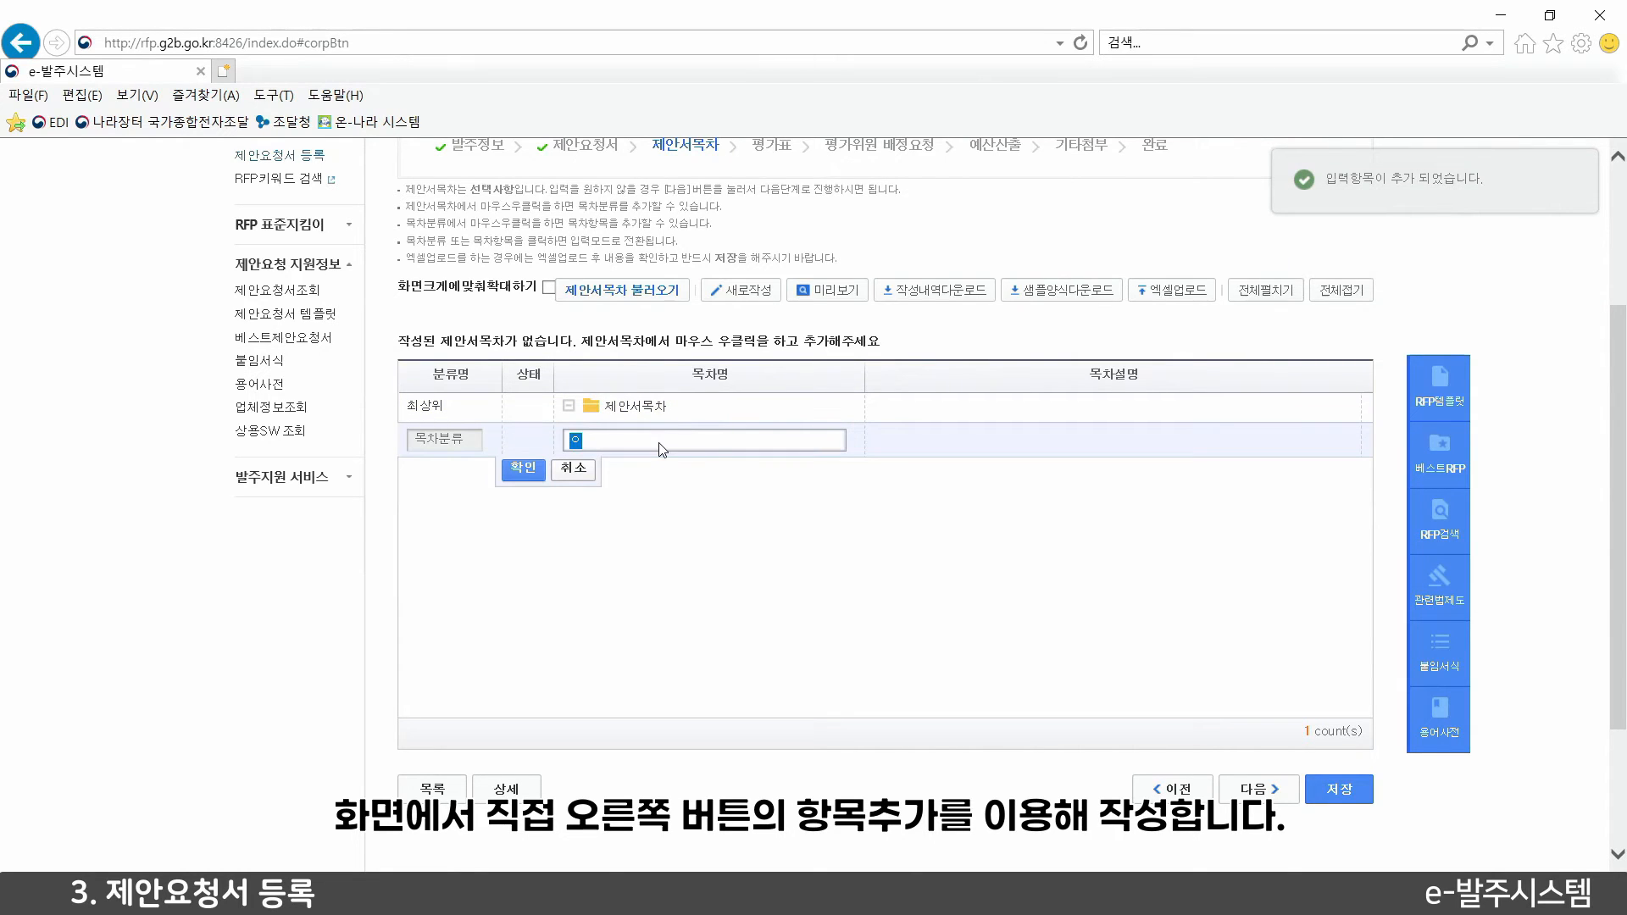
{"action": "type", "text": "입ㄹ"}
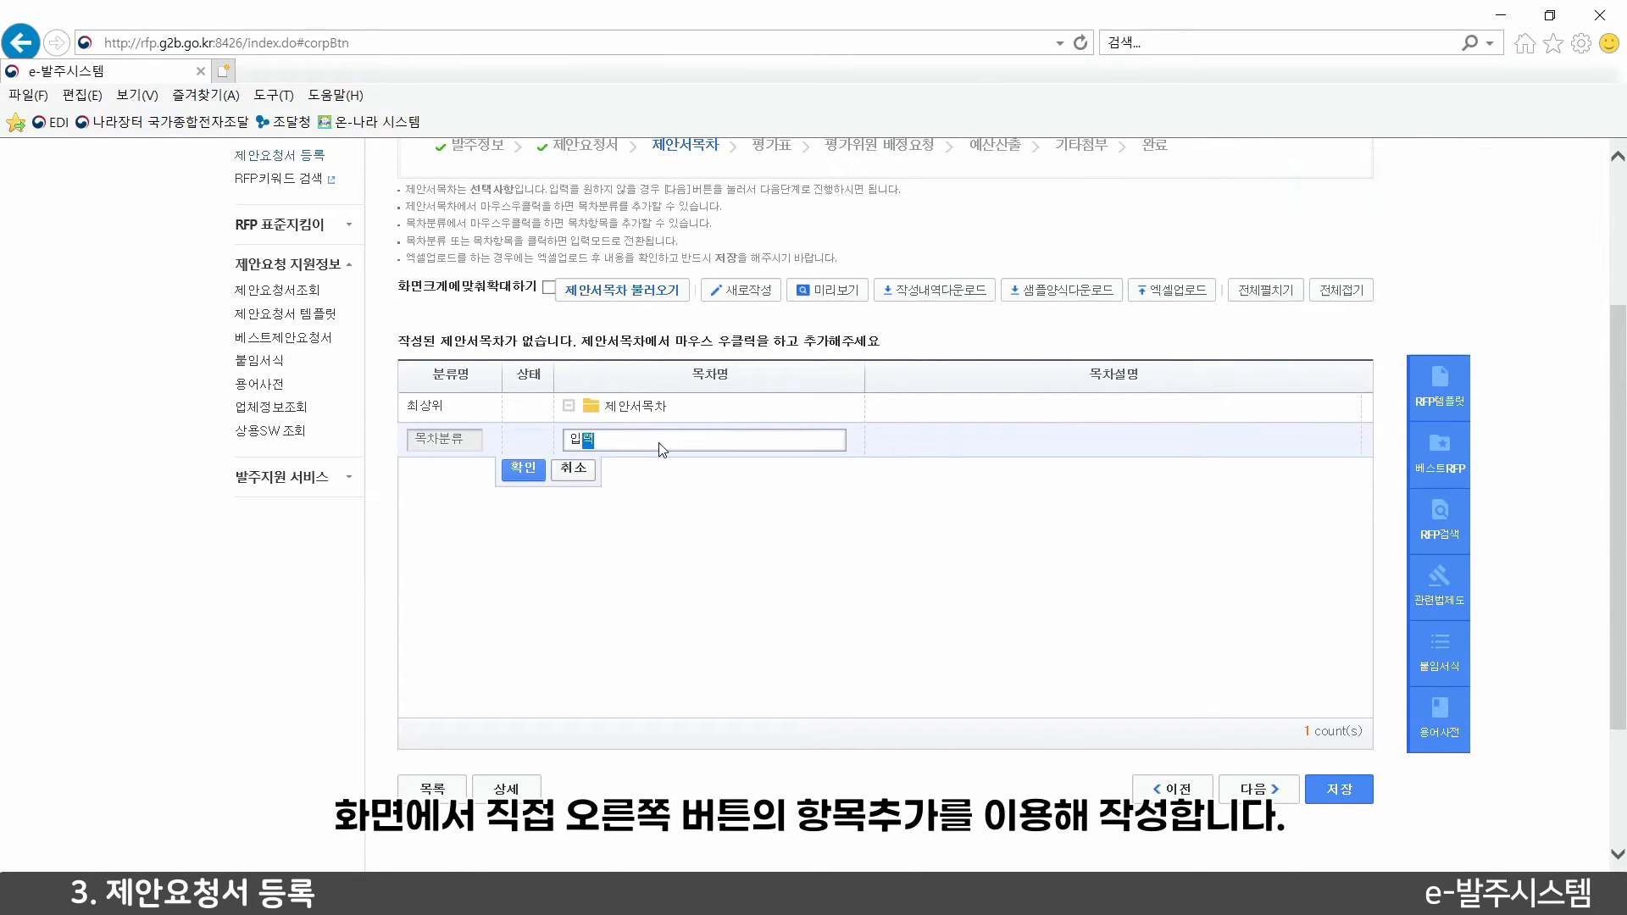
{"action": "left_click", "coordinate": [522, 468]}
Add a 목차항목 named 입력2 beneath the 입력 category, leaving its description empty
{"action": "right_click", "coordinate": [678, 451]}
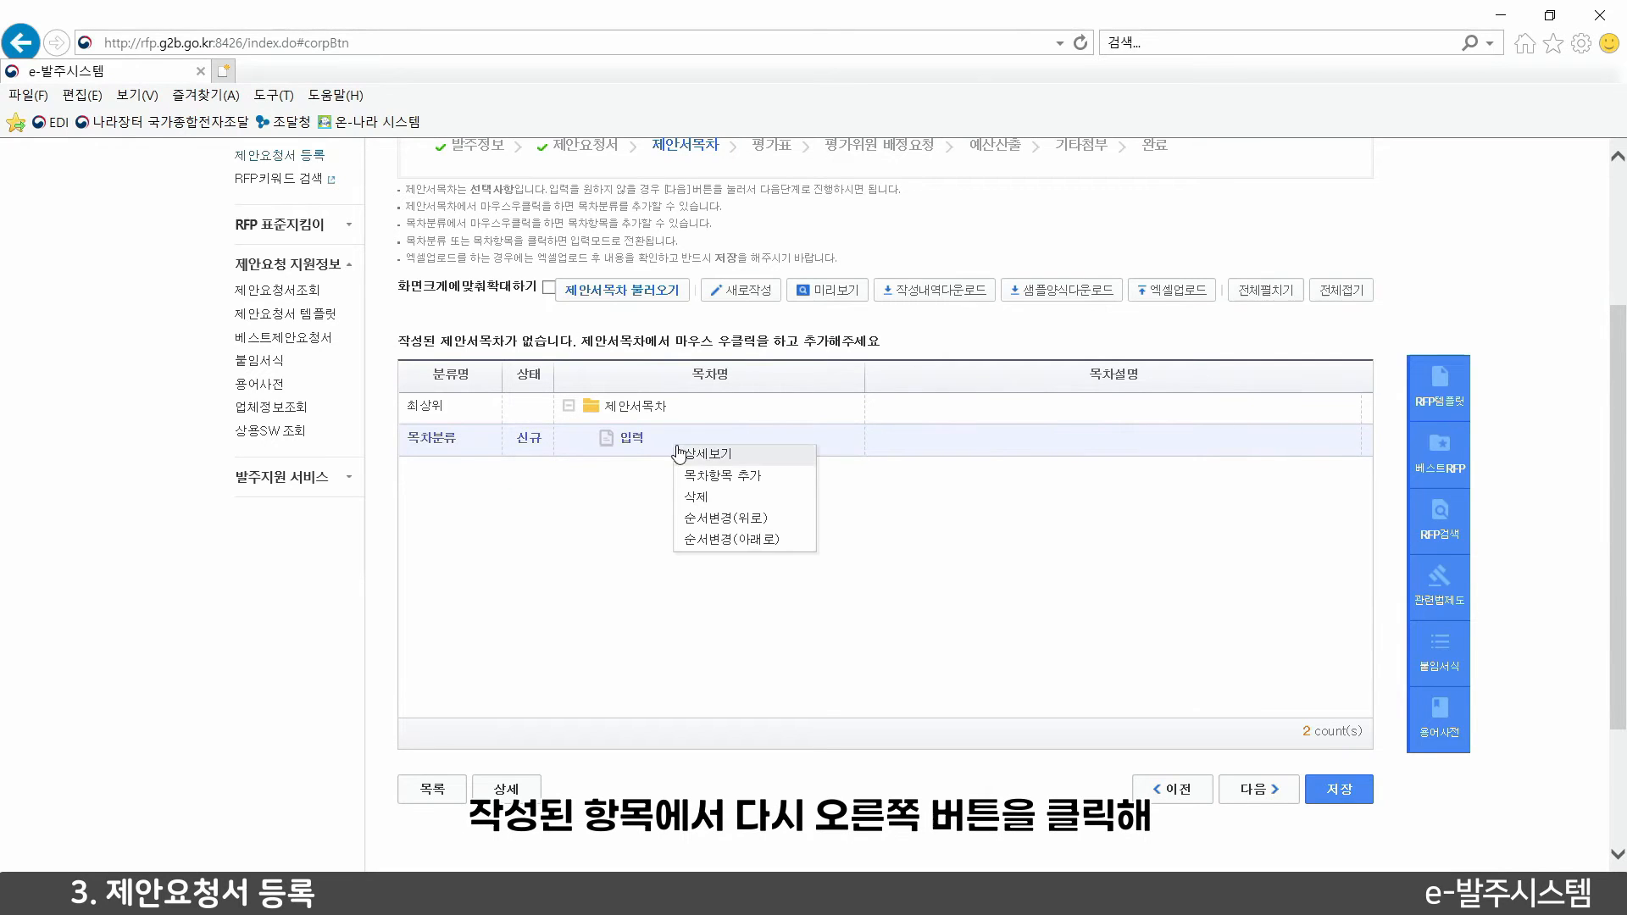
{"action": "left_click", "coordinate": [721, 475]}
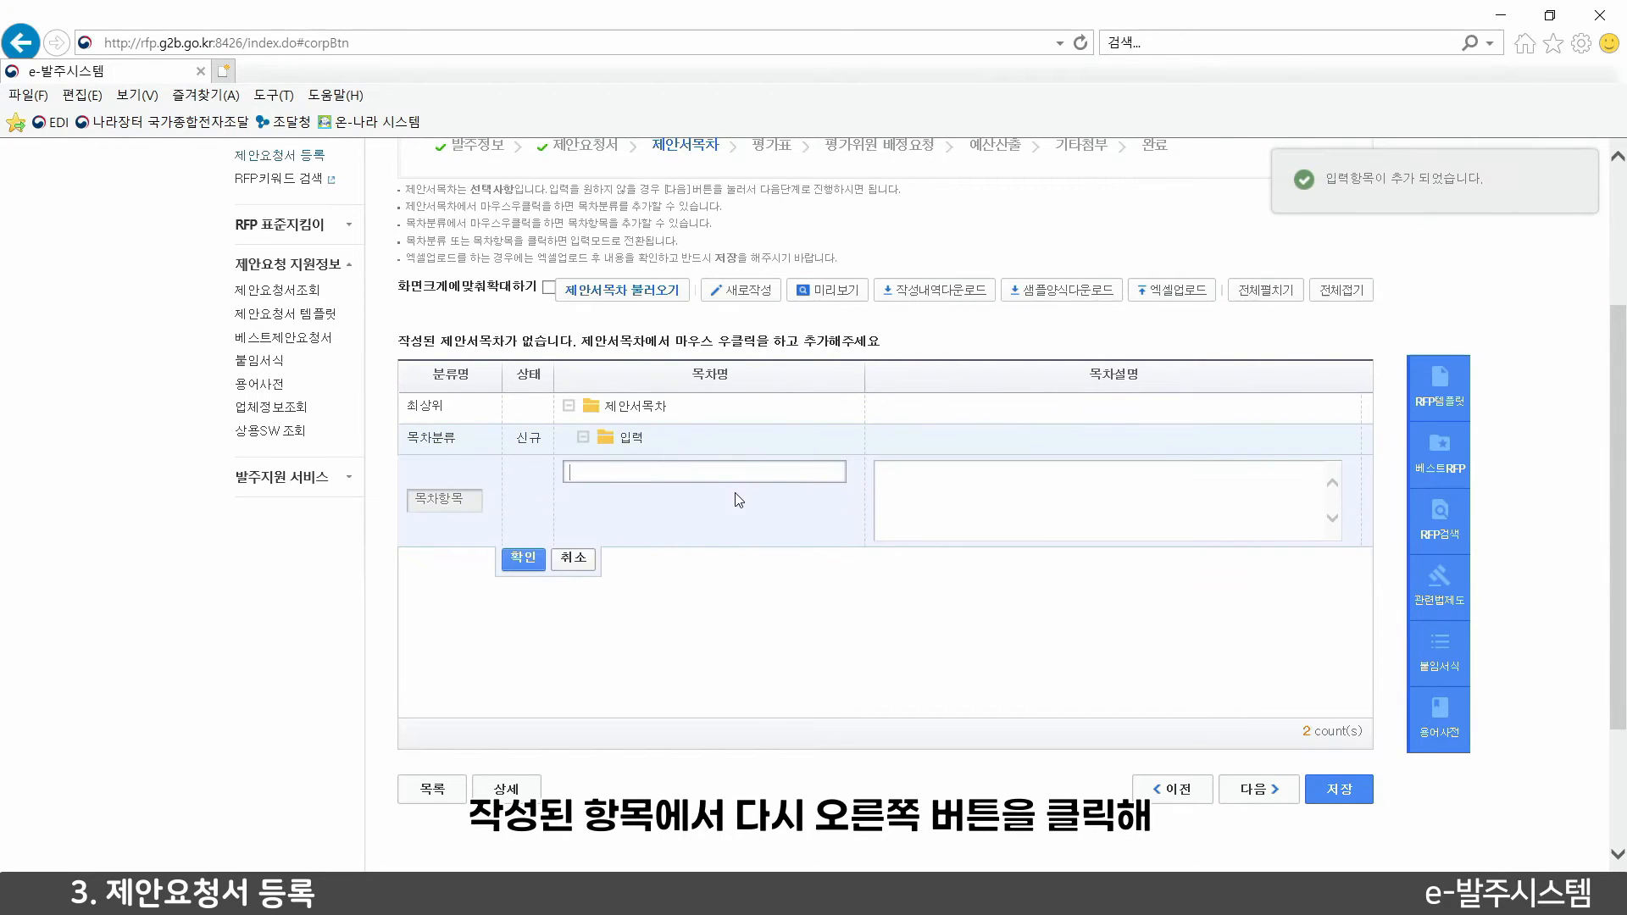
{"action": "type", "text": "입력2"}
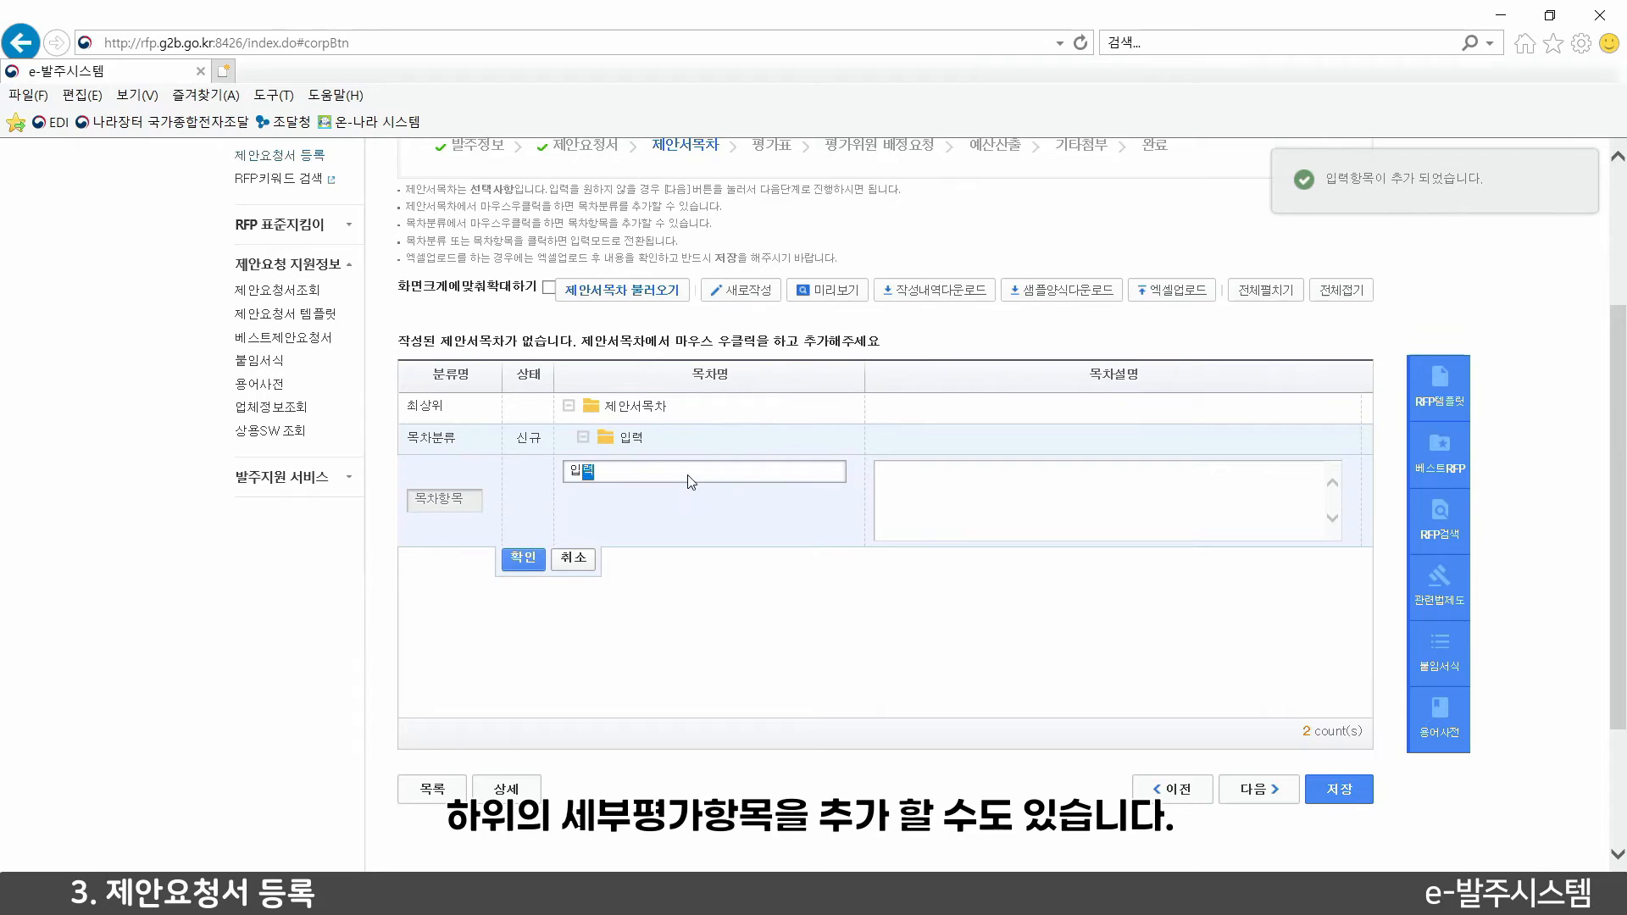
{"action": "left_click", "coordinate": [518, 559]}
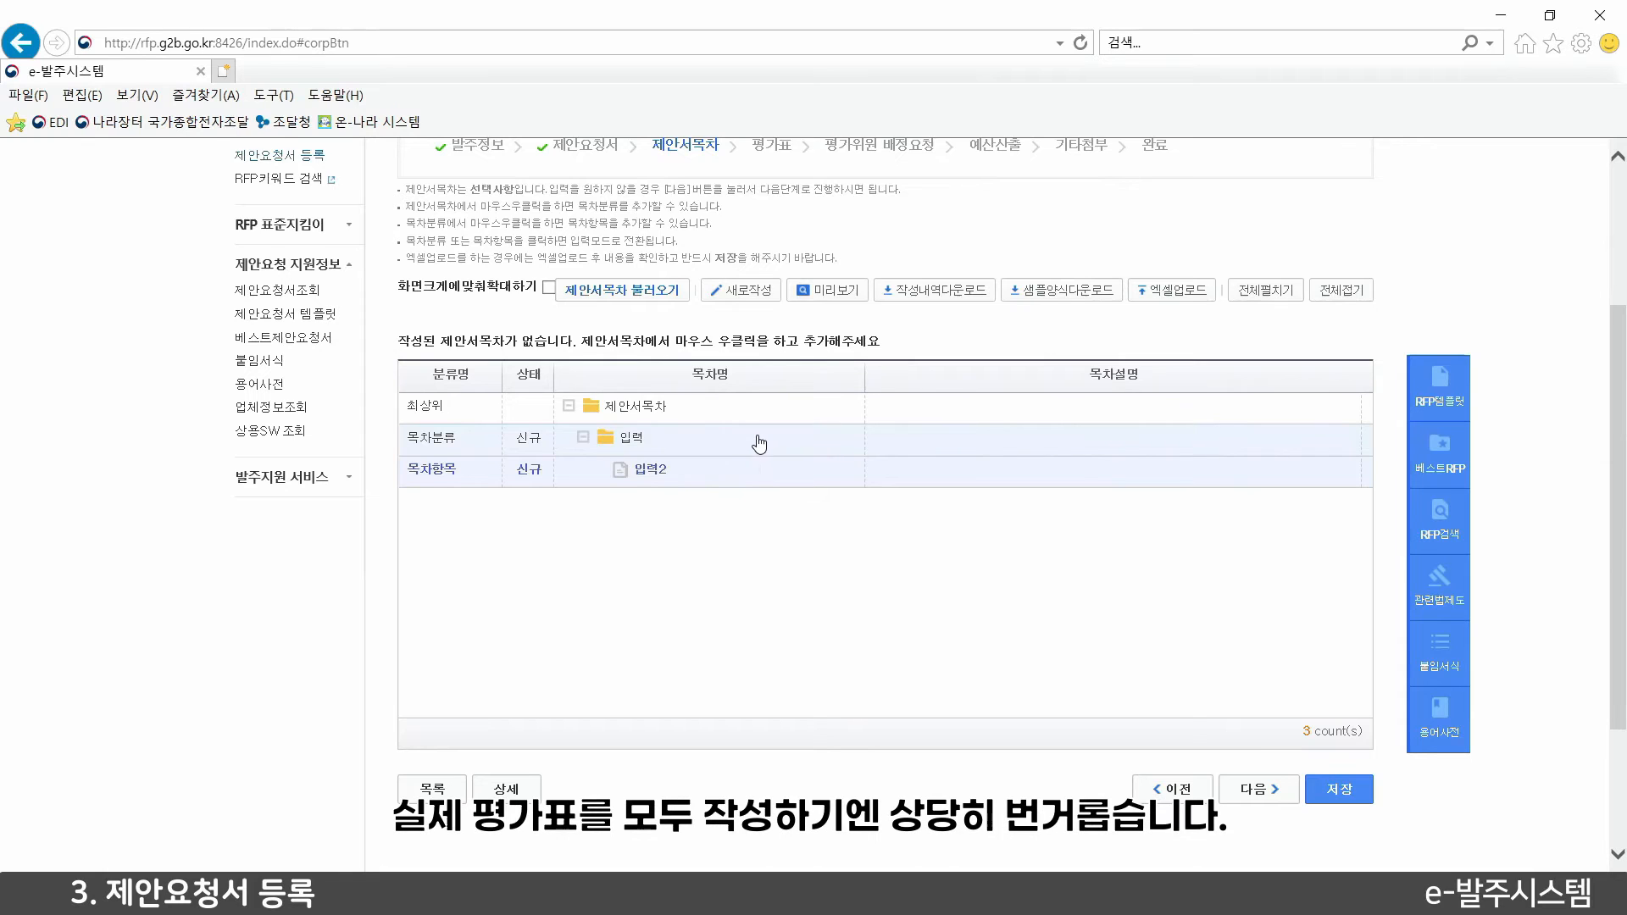
Download and save the sample form 제안서목차 엑셀양식.xls, and open it in Excel
{"action": "scroll", "coordinate": [762, 440], "scroll_direction": "up", "scroll_amount": 3}
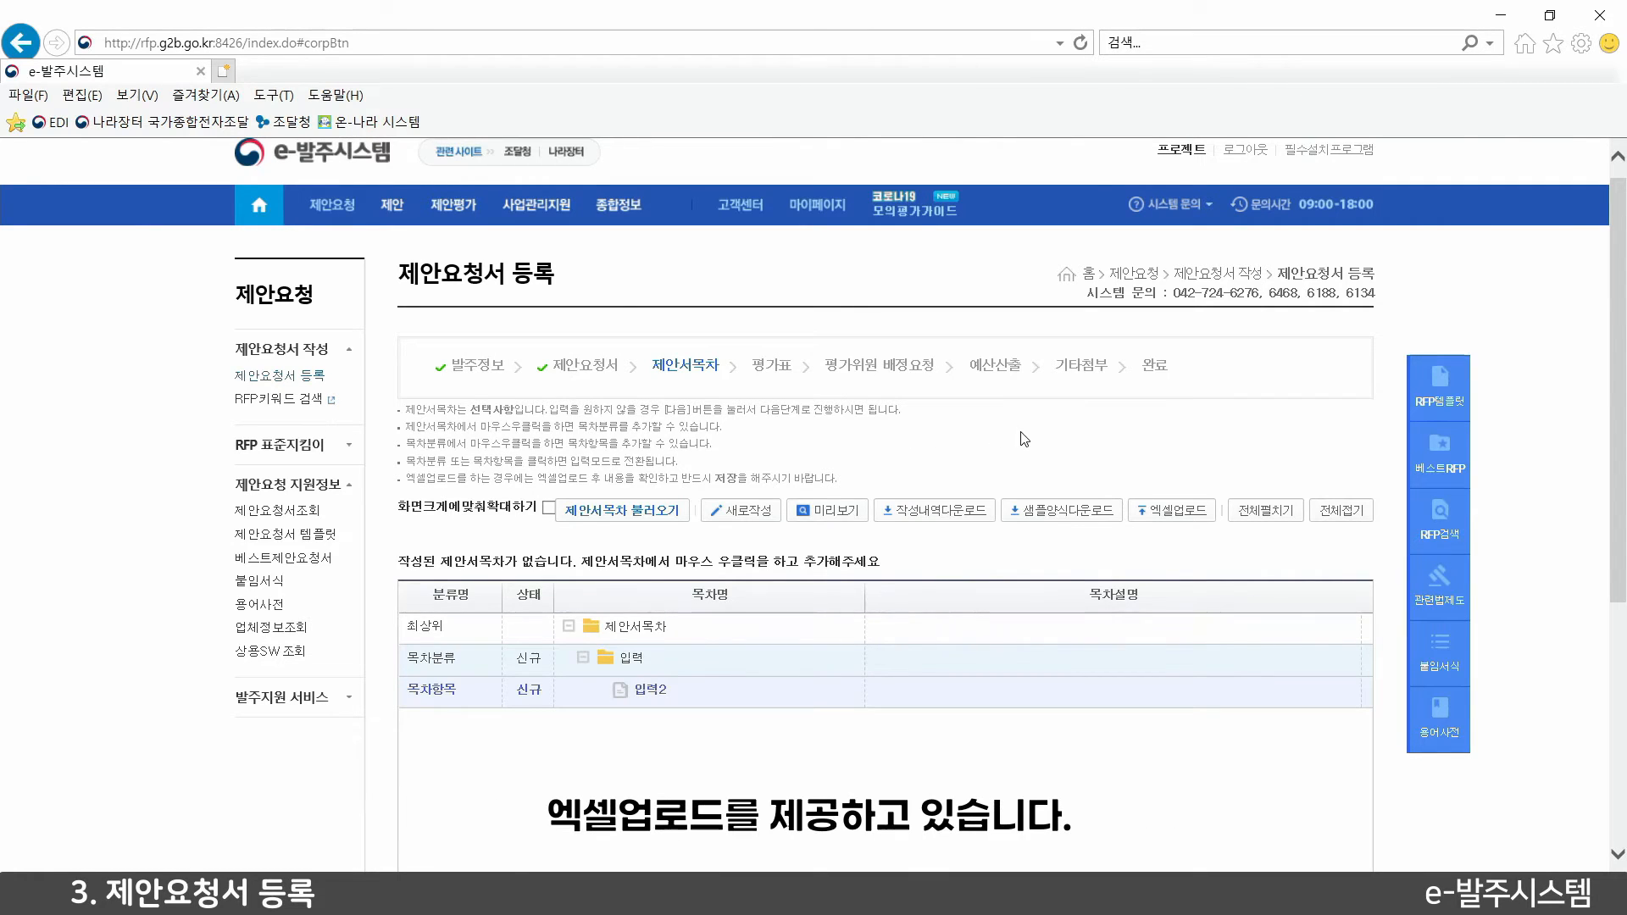
{"action": "left_click", "coordinate": [1043, 511]}
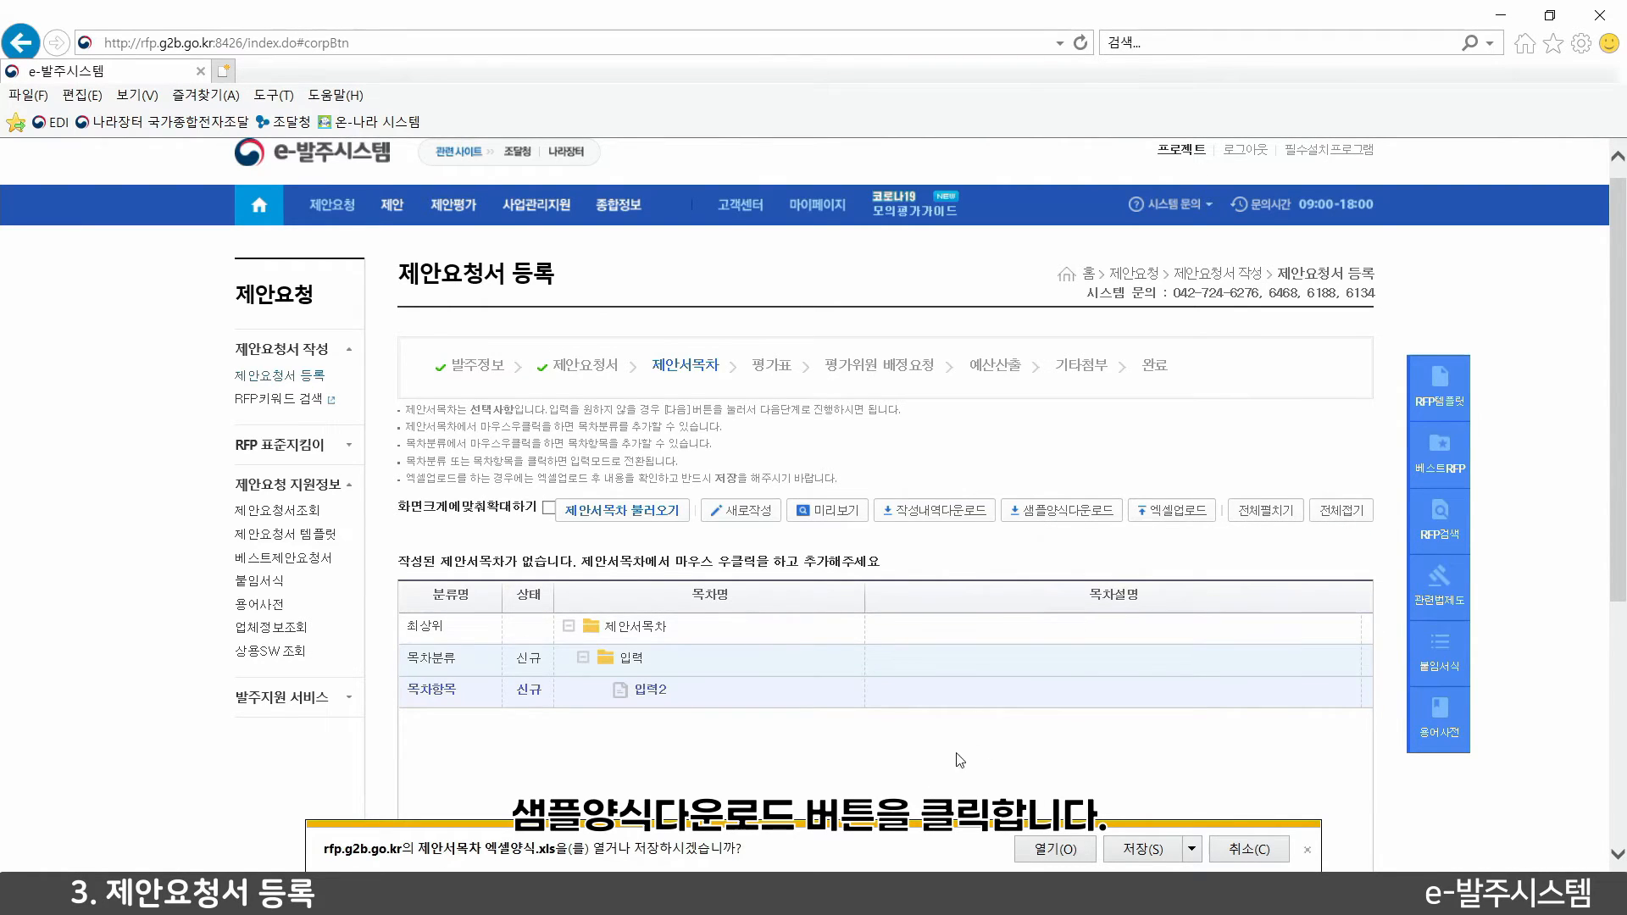
{"action": "left_click", "coordinate": [1150, 850]}
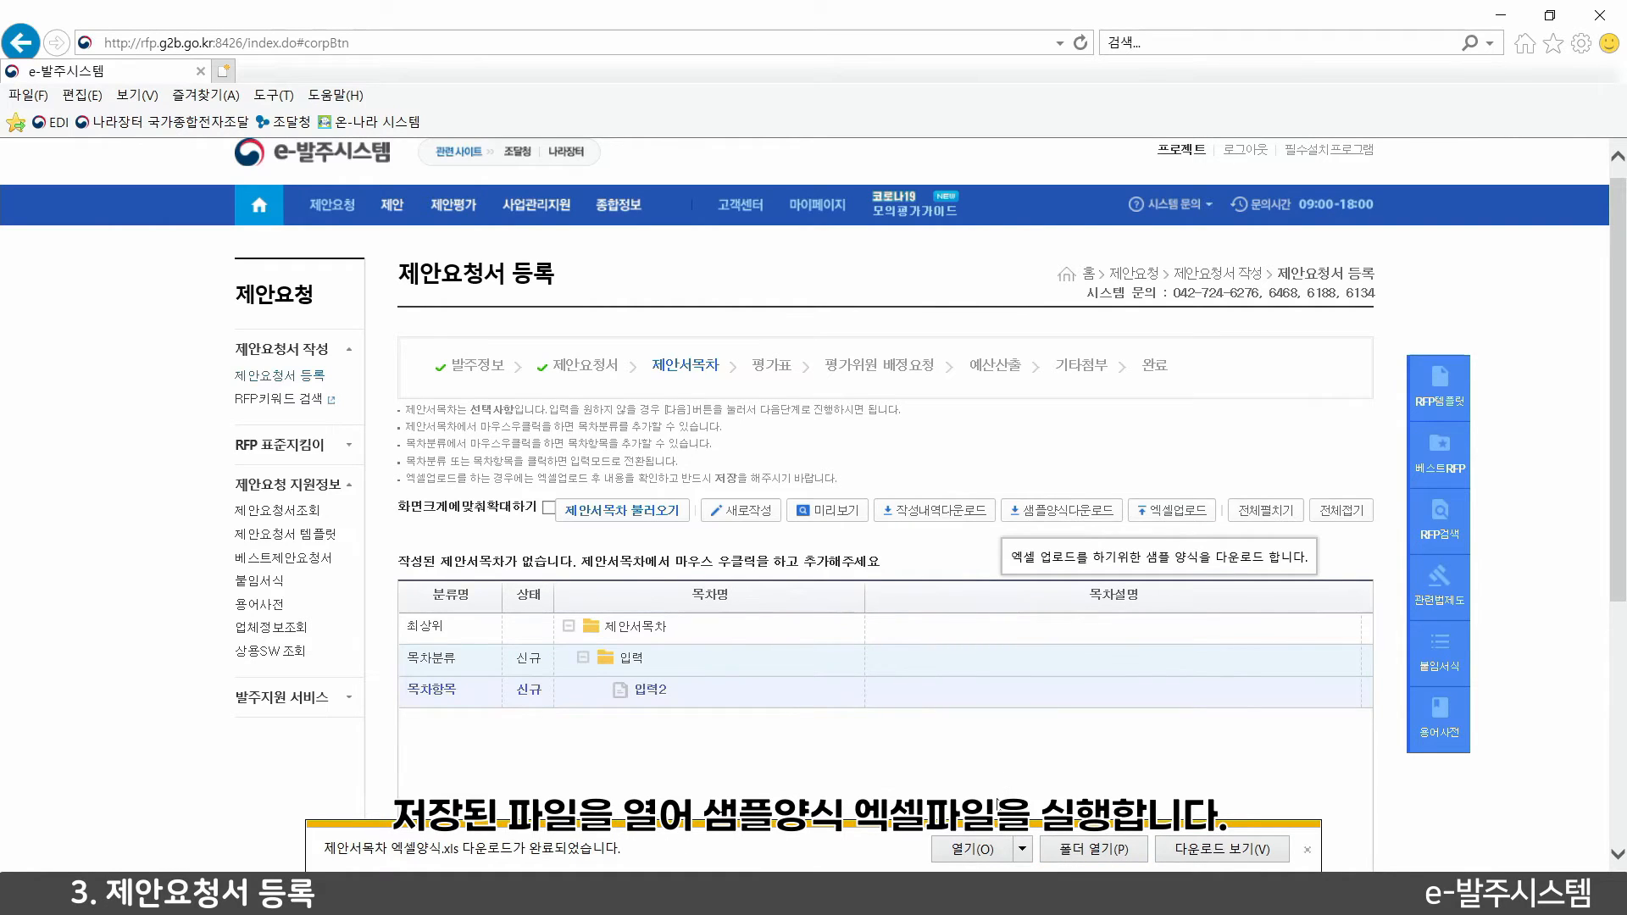
{"action": "left_click", "coordinate": [972, 850]}
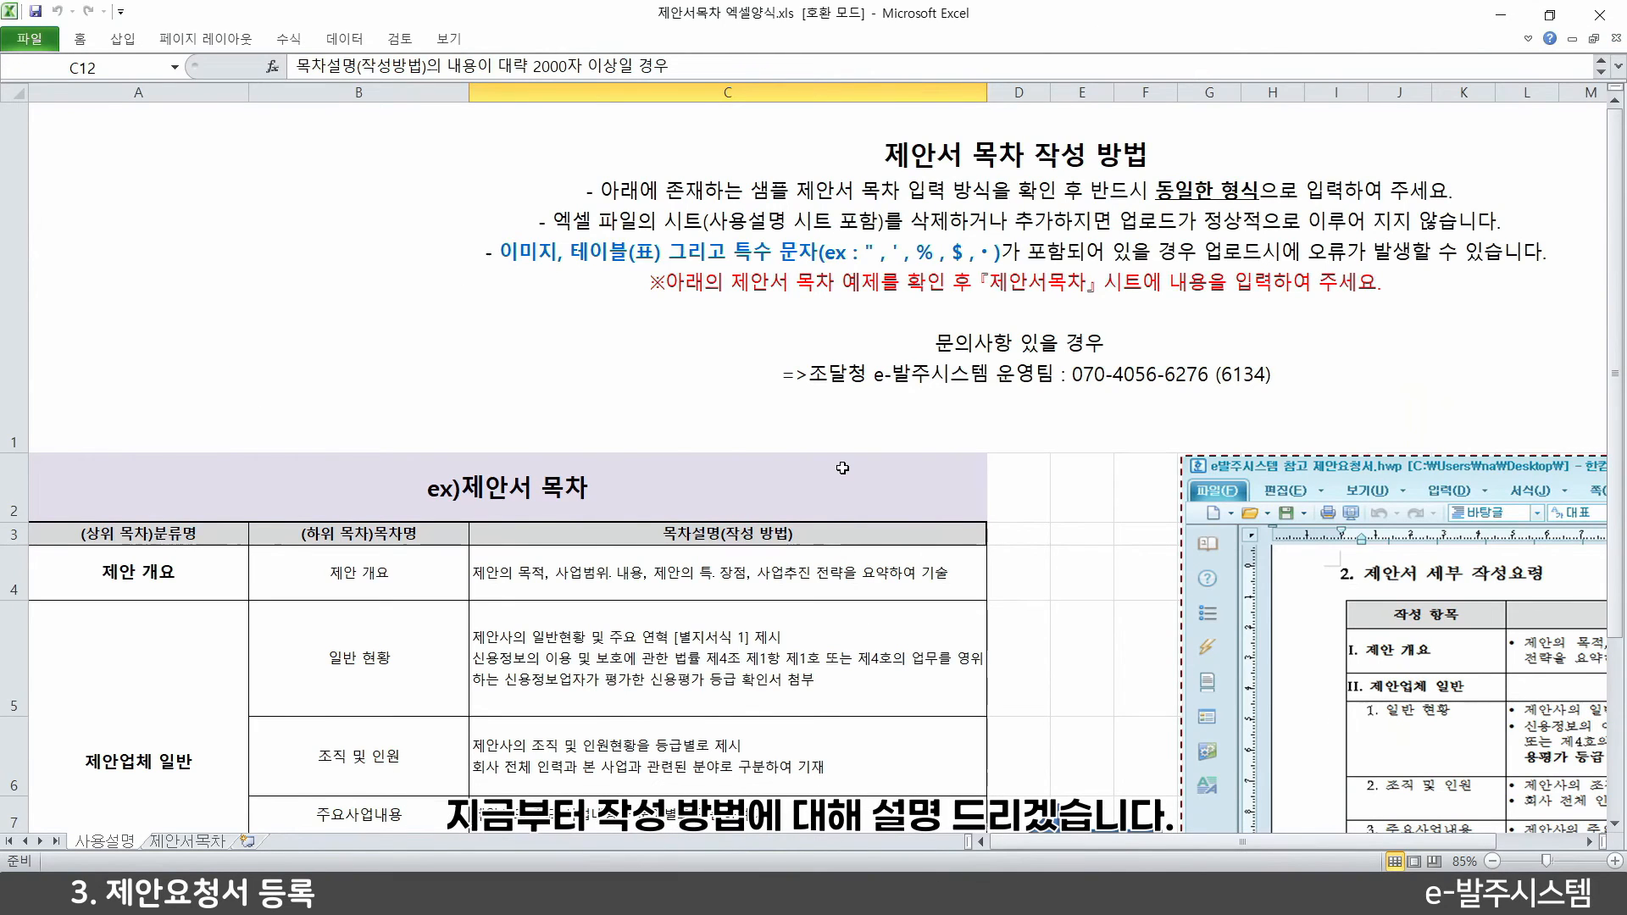
Examine the writing rules and example table of contents on the 사용설명 sheet, and look at the blank 제안서목차 sheet
{"action": "left_click", "coordinate": [712, 338]}
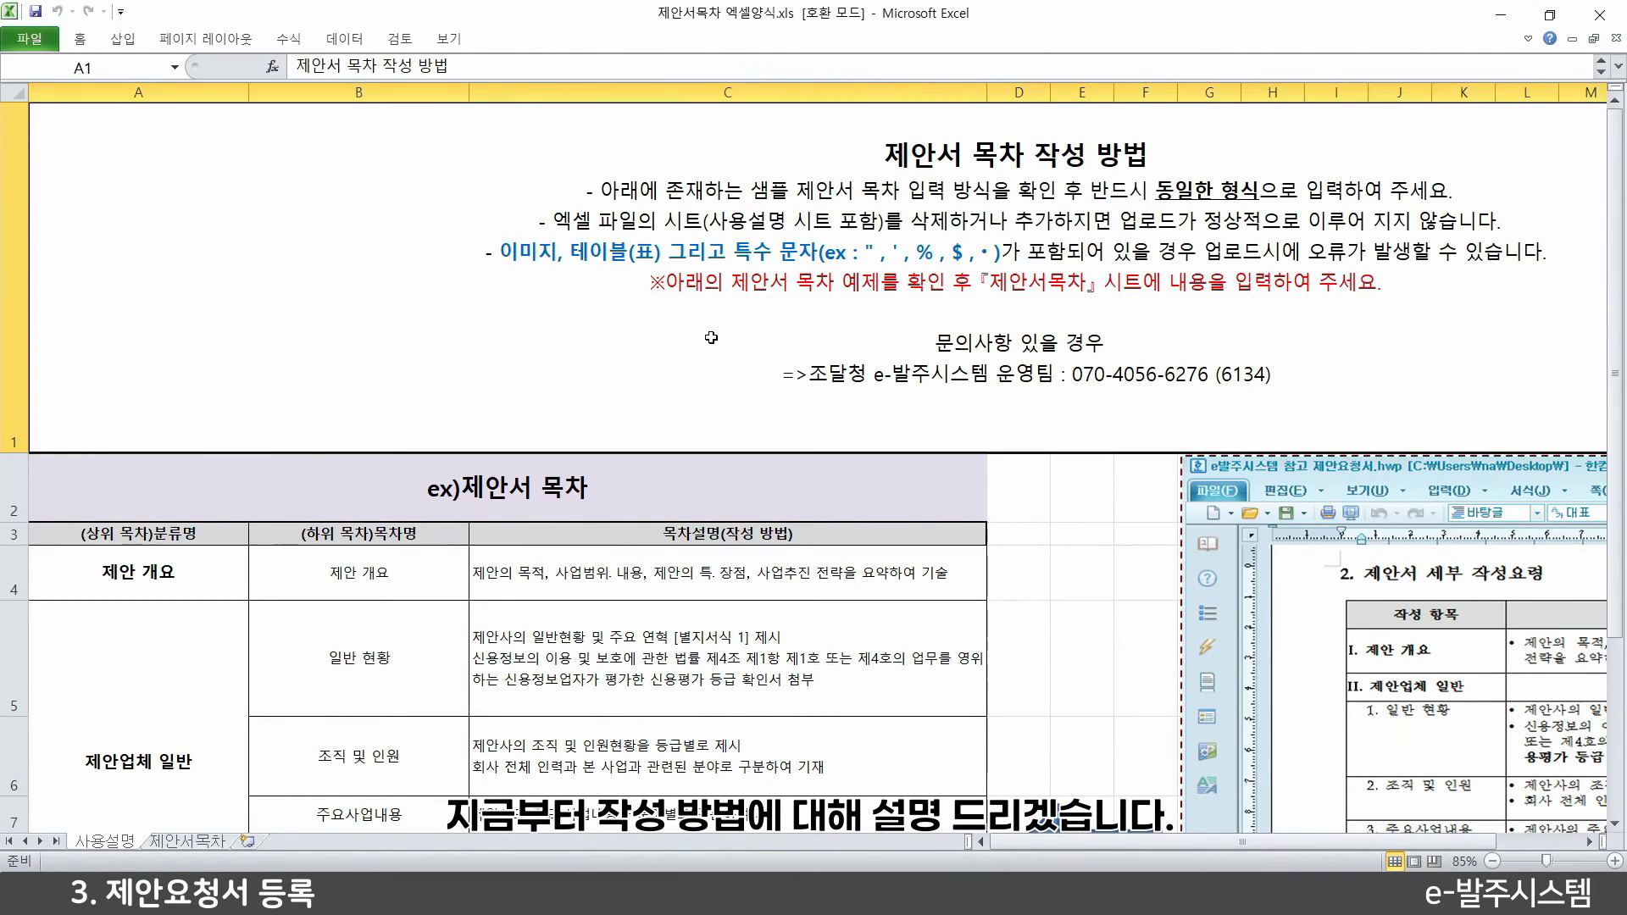
{"action": "scroll", "coordinate": [617, 497], "scroll_direction": "down", "scroll_amount": 1}
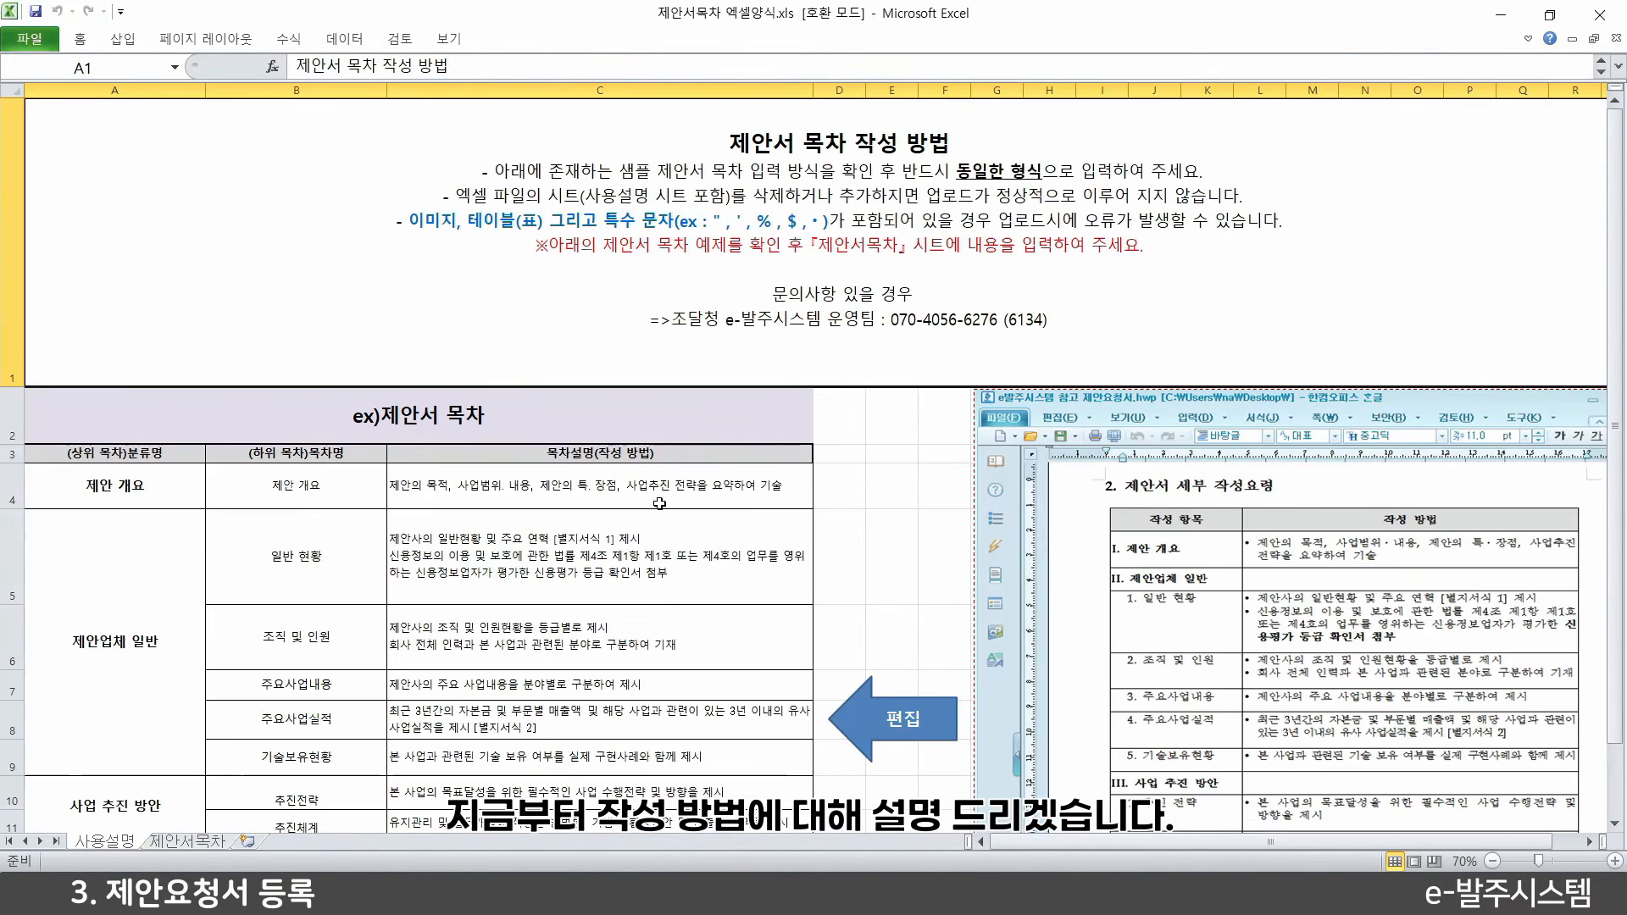
{"action": "scroll", "coordinate": [659, 502], "scroll_direction": "down", "scroll_amount": 1}
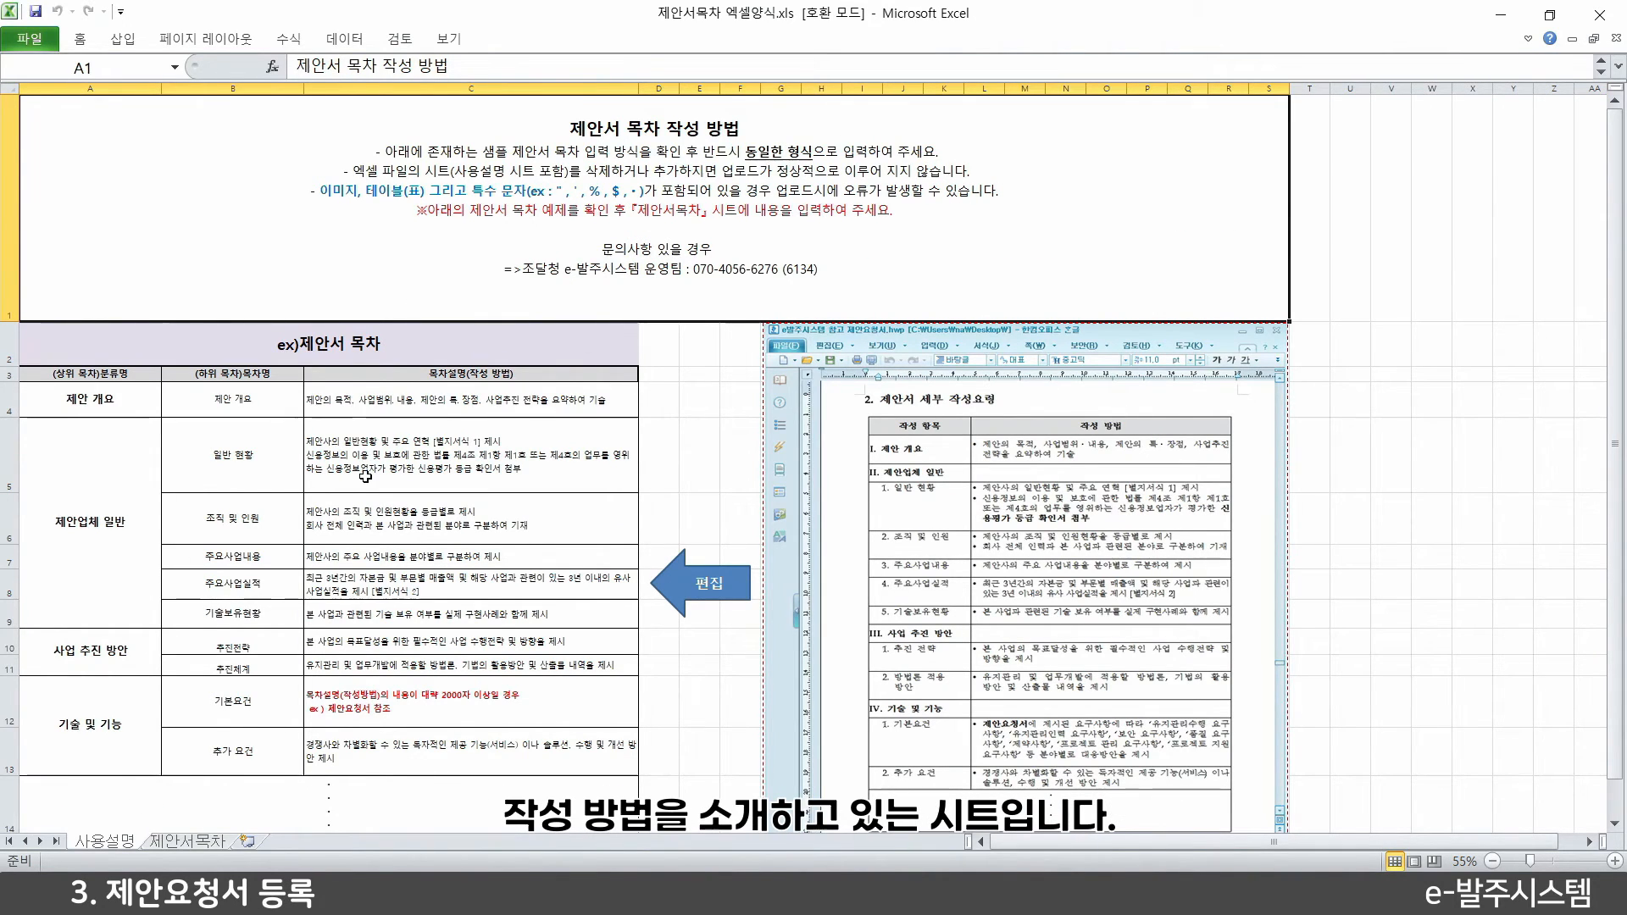
{"action": "left_click", "coordinate": [1008, 458]}
{"action": "scroll", "coordinate": [1080, 504], "scroll_direction": "down", "scroll_amount": 1}
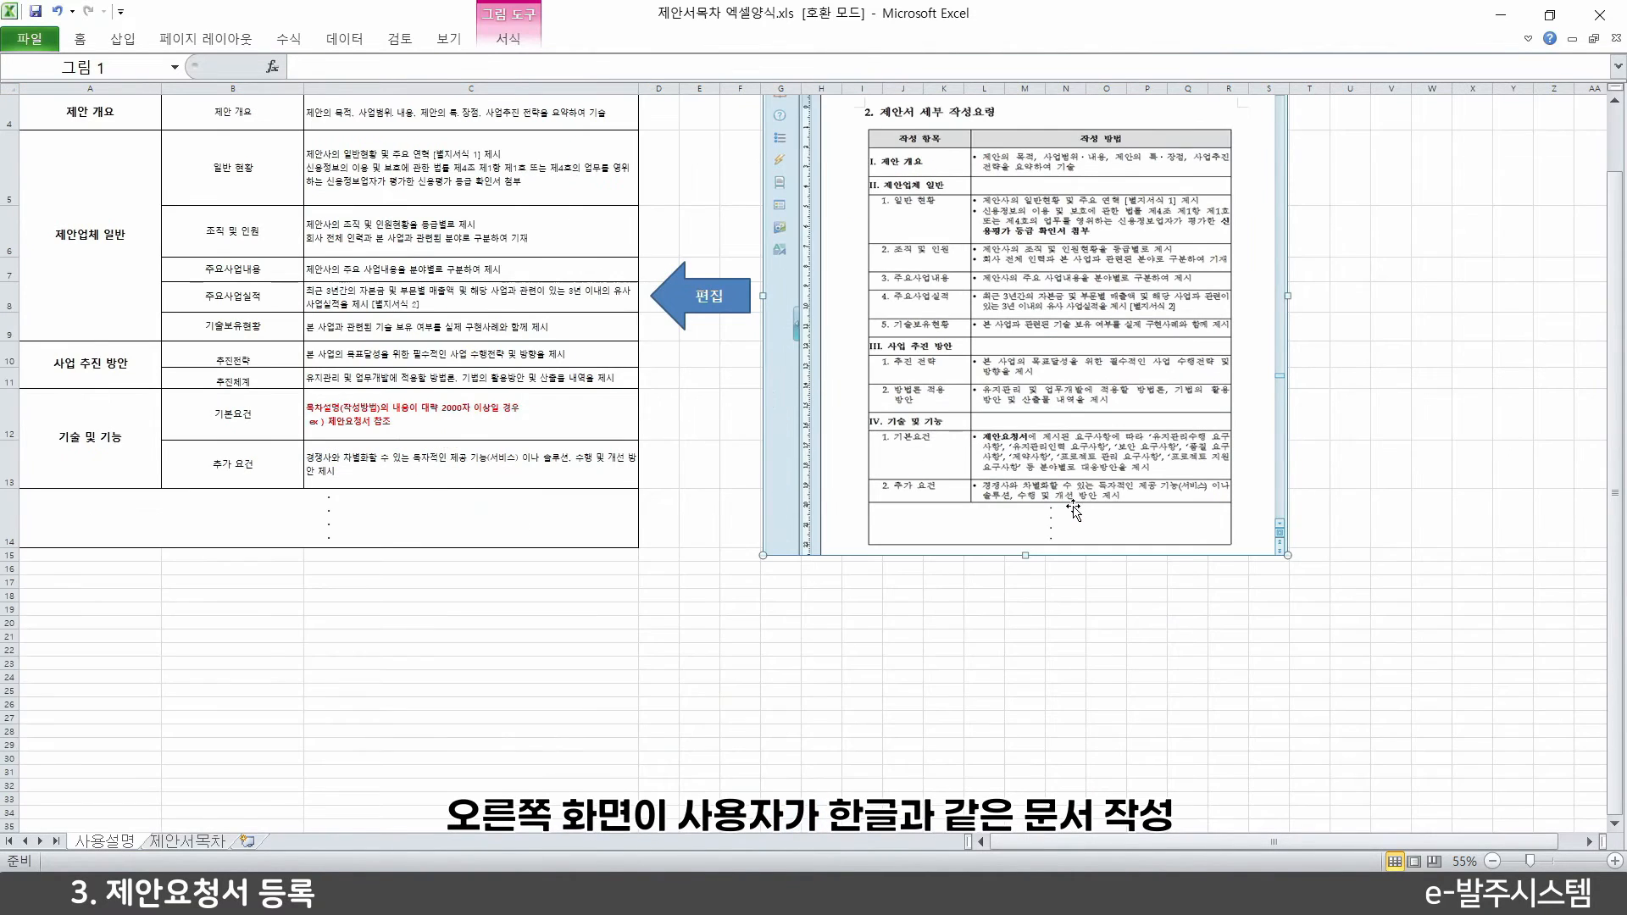
{"action": "left_click_drag", "start_coordinate": [1617, 466], "coordinate": [1623, 405]}
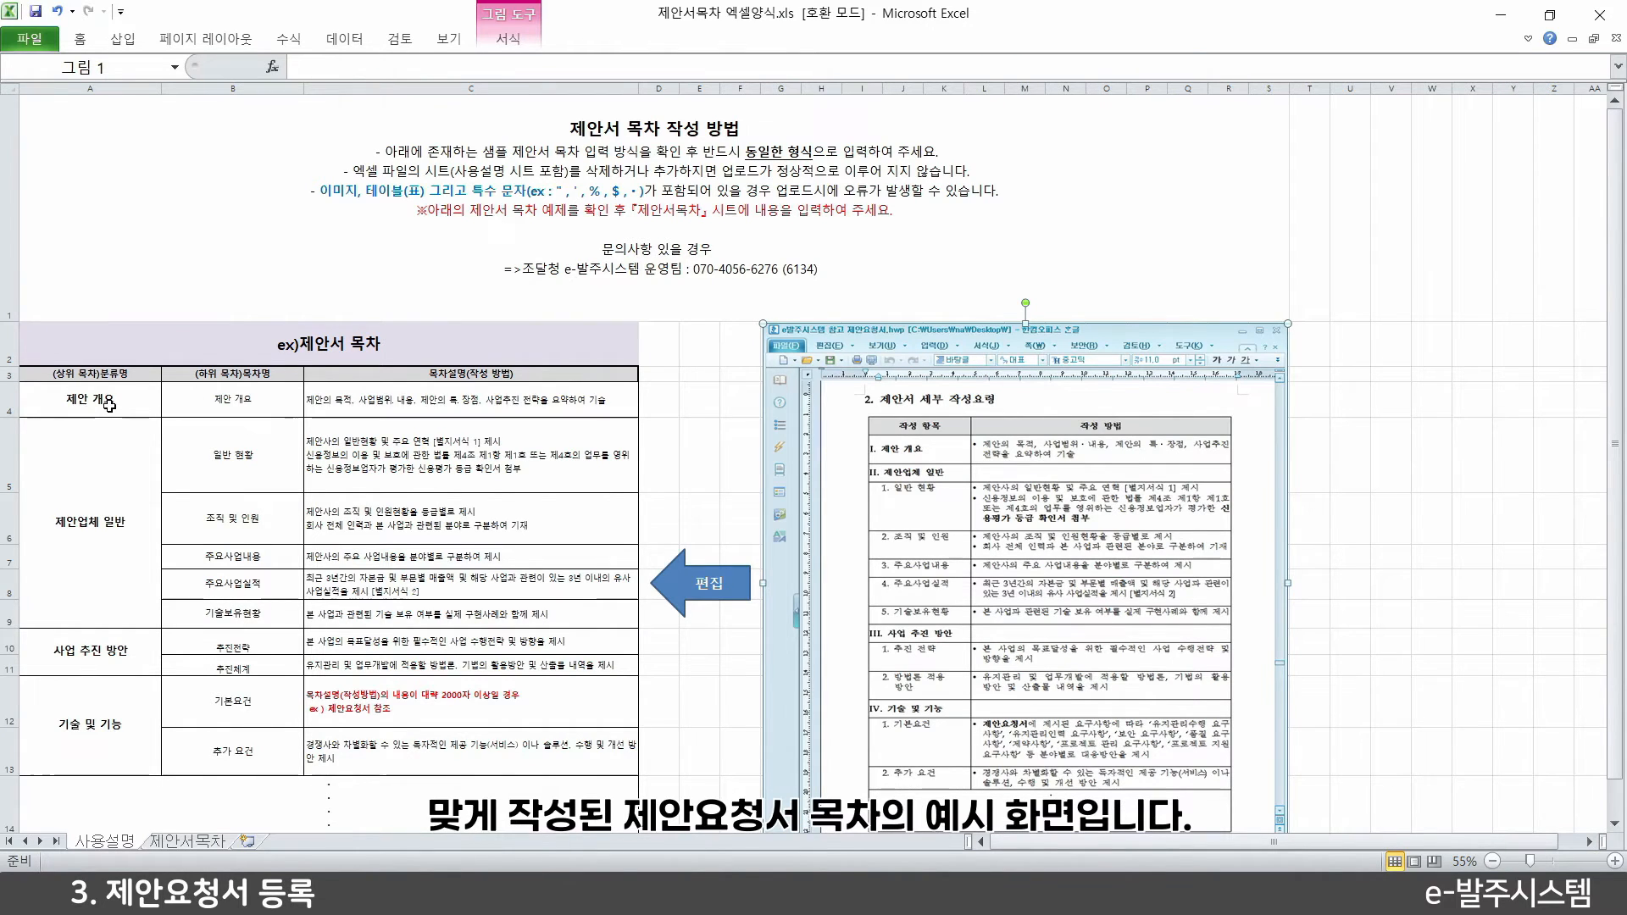
{"action": "left_click_drag", "start_coordinate": [115, 406], "coordinate": [447, 729]}
{"action": "left_click", "coordinate": [392, 555]}
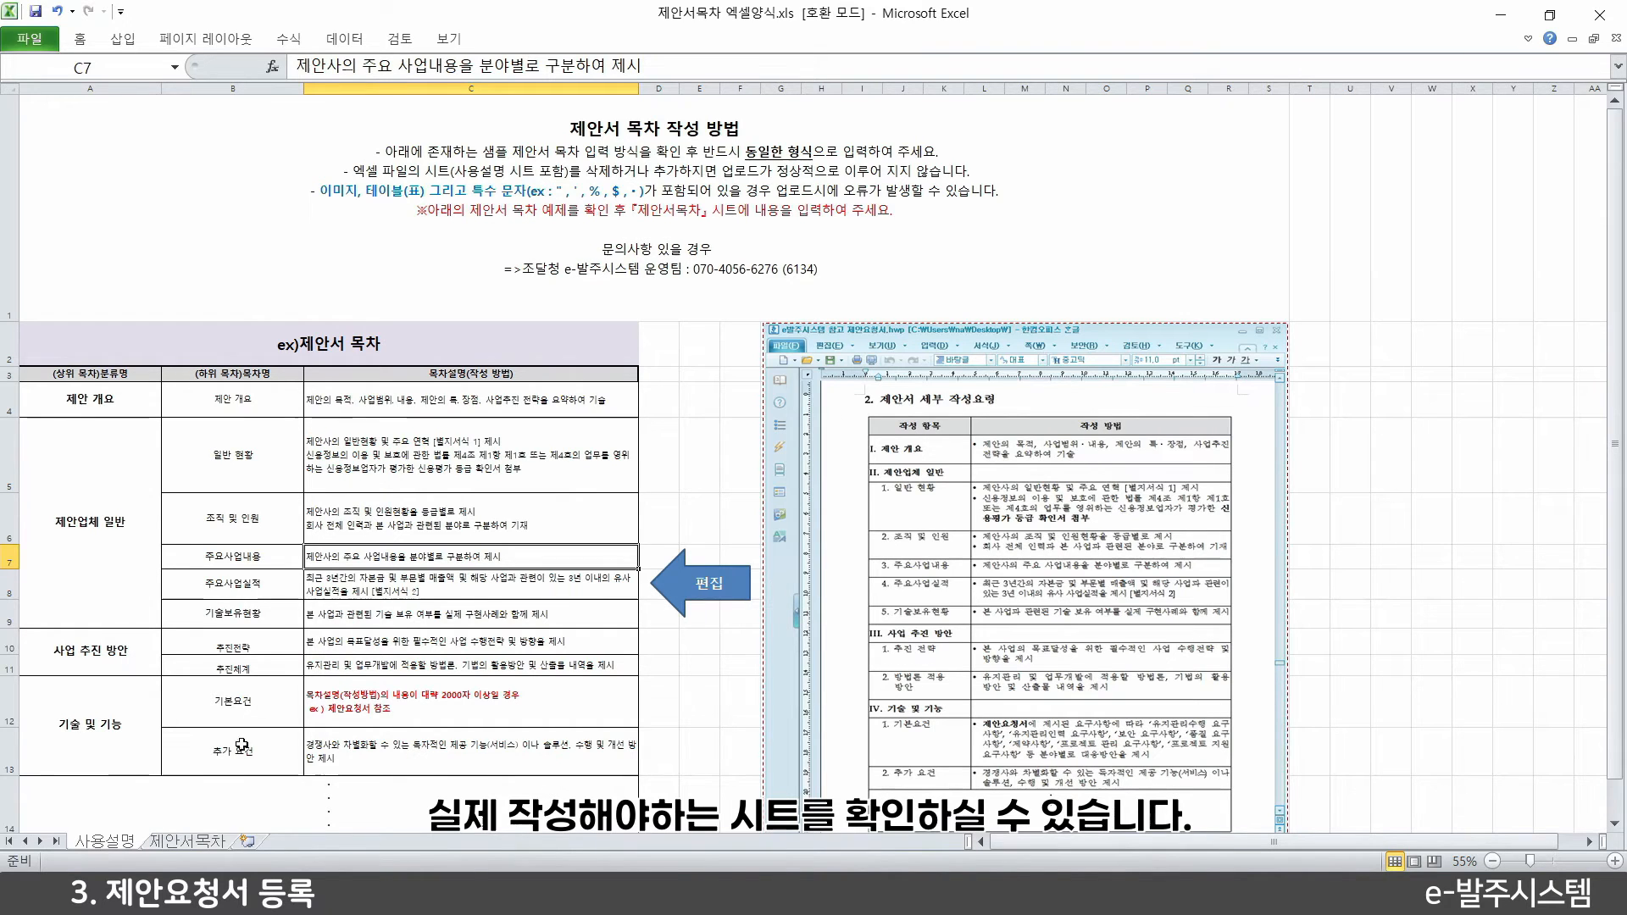
{"action": "left_click", "coordinate": [188, 842]}
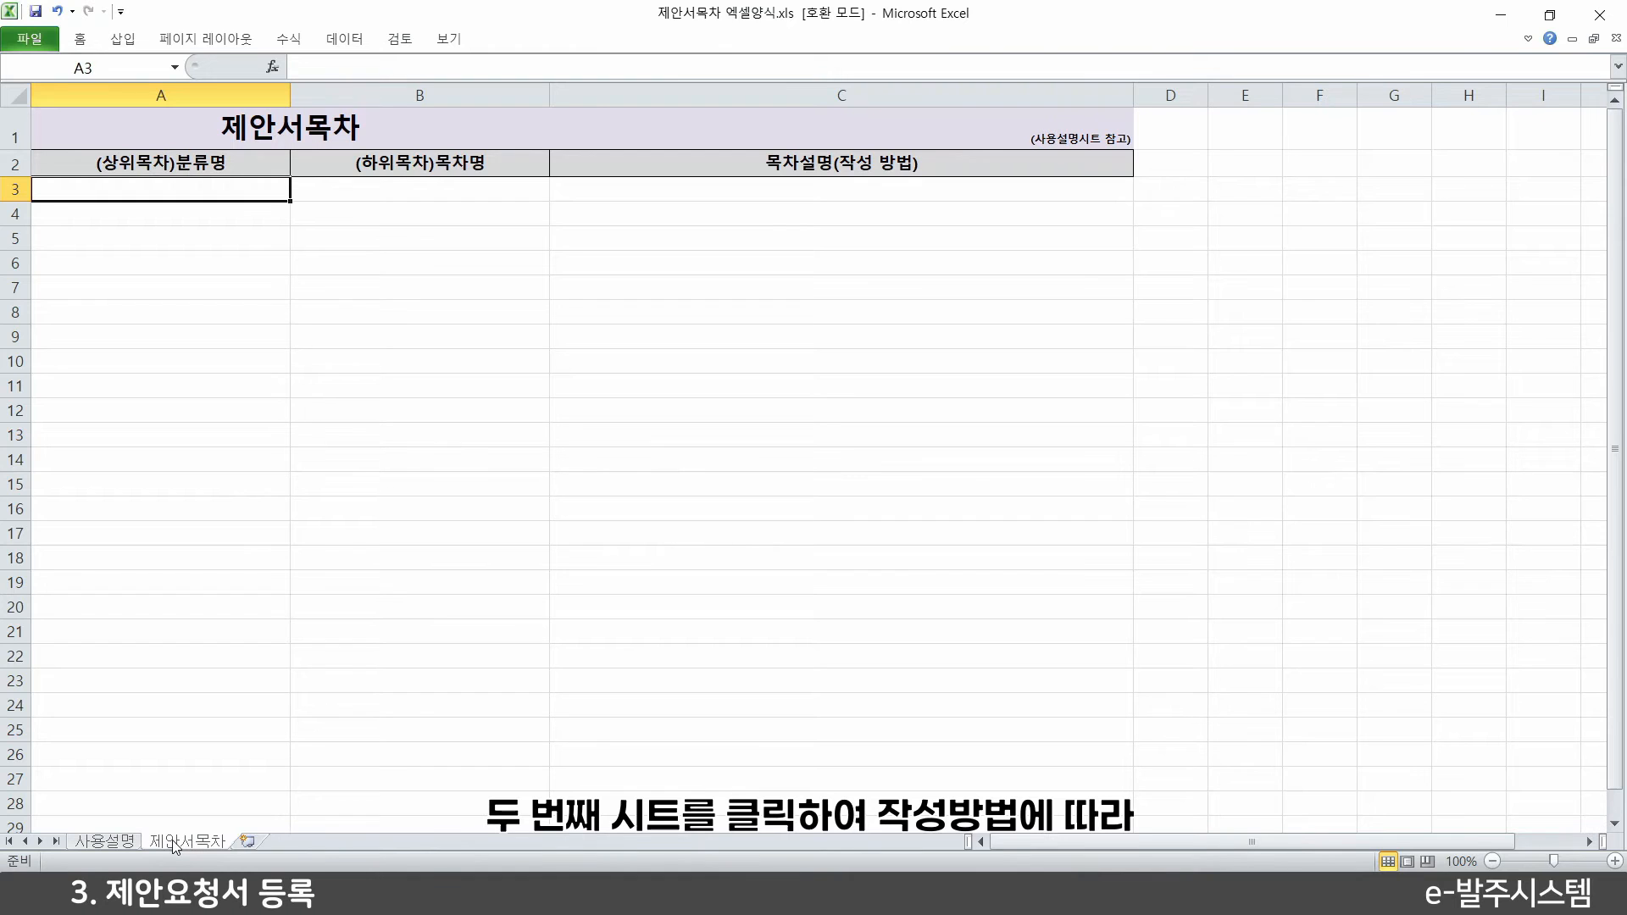
{"action": "left_click", "coordinate": [123, 843]}
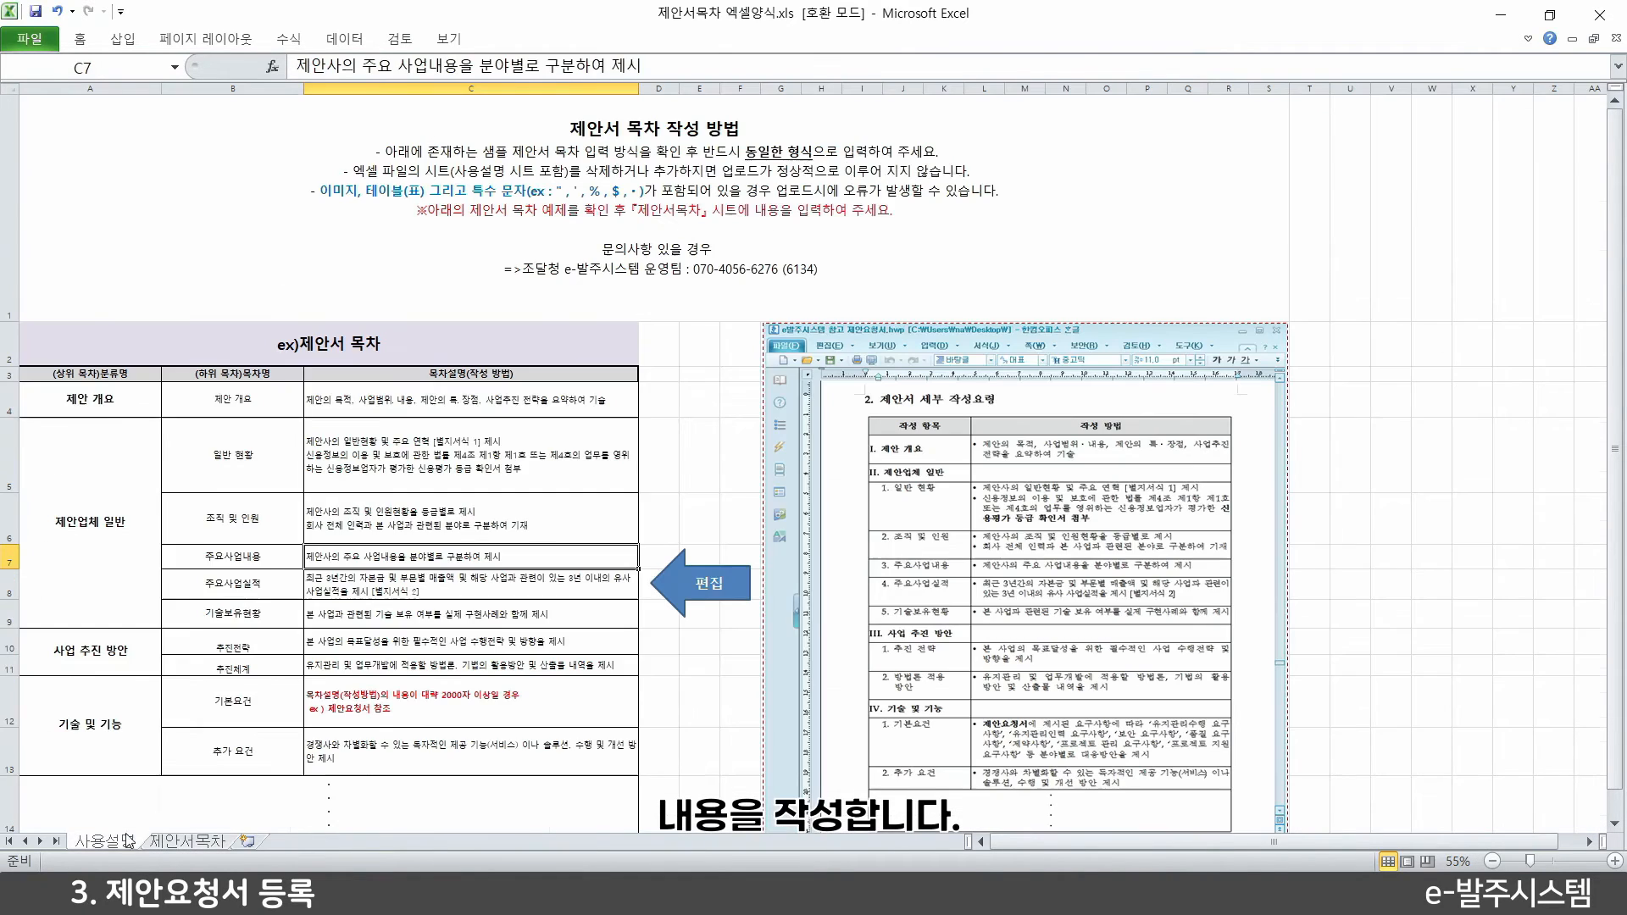
Copy the example contents A4:C13 from the 사용설명 sheet into the 제안서목차 sheet starting at cell A3
{"action": "left_click_drag", "start_coordinate": [93, 408], "coordinate": [446, 744]}
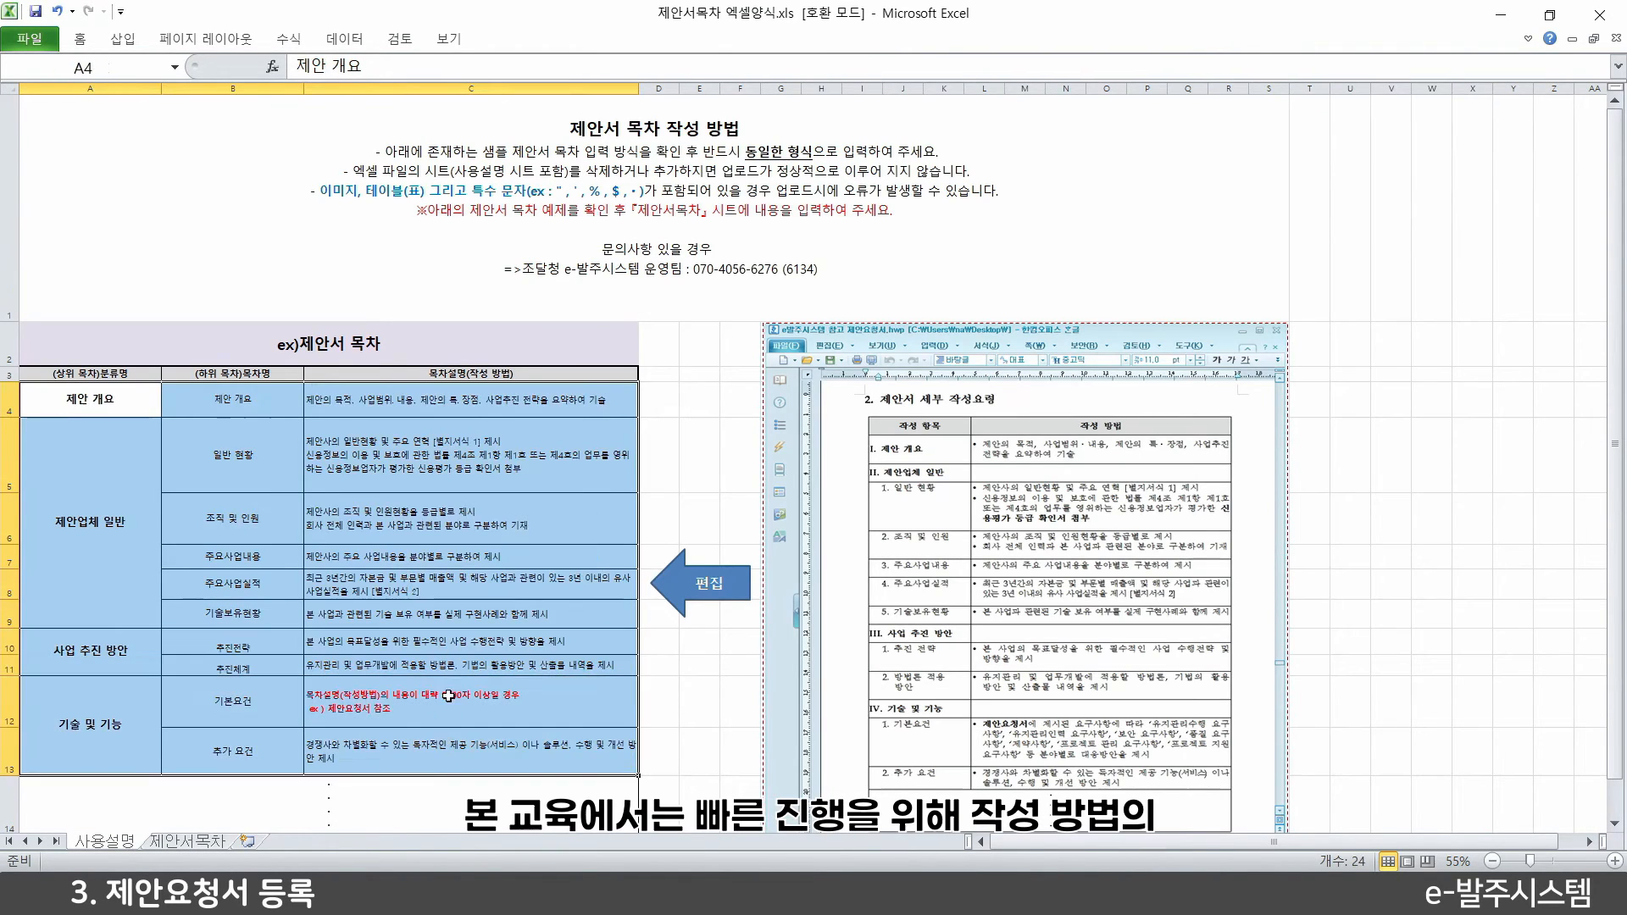
{"action": "key", "text": "ctrl+c"}
{"action": "left_click", "coordinate": [193, 843]}
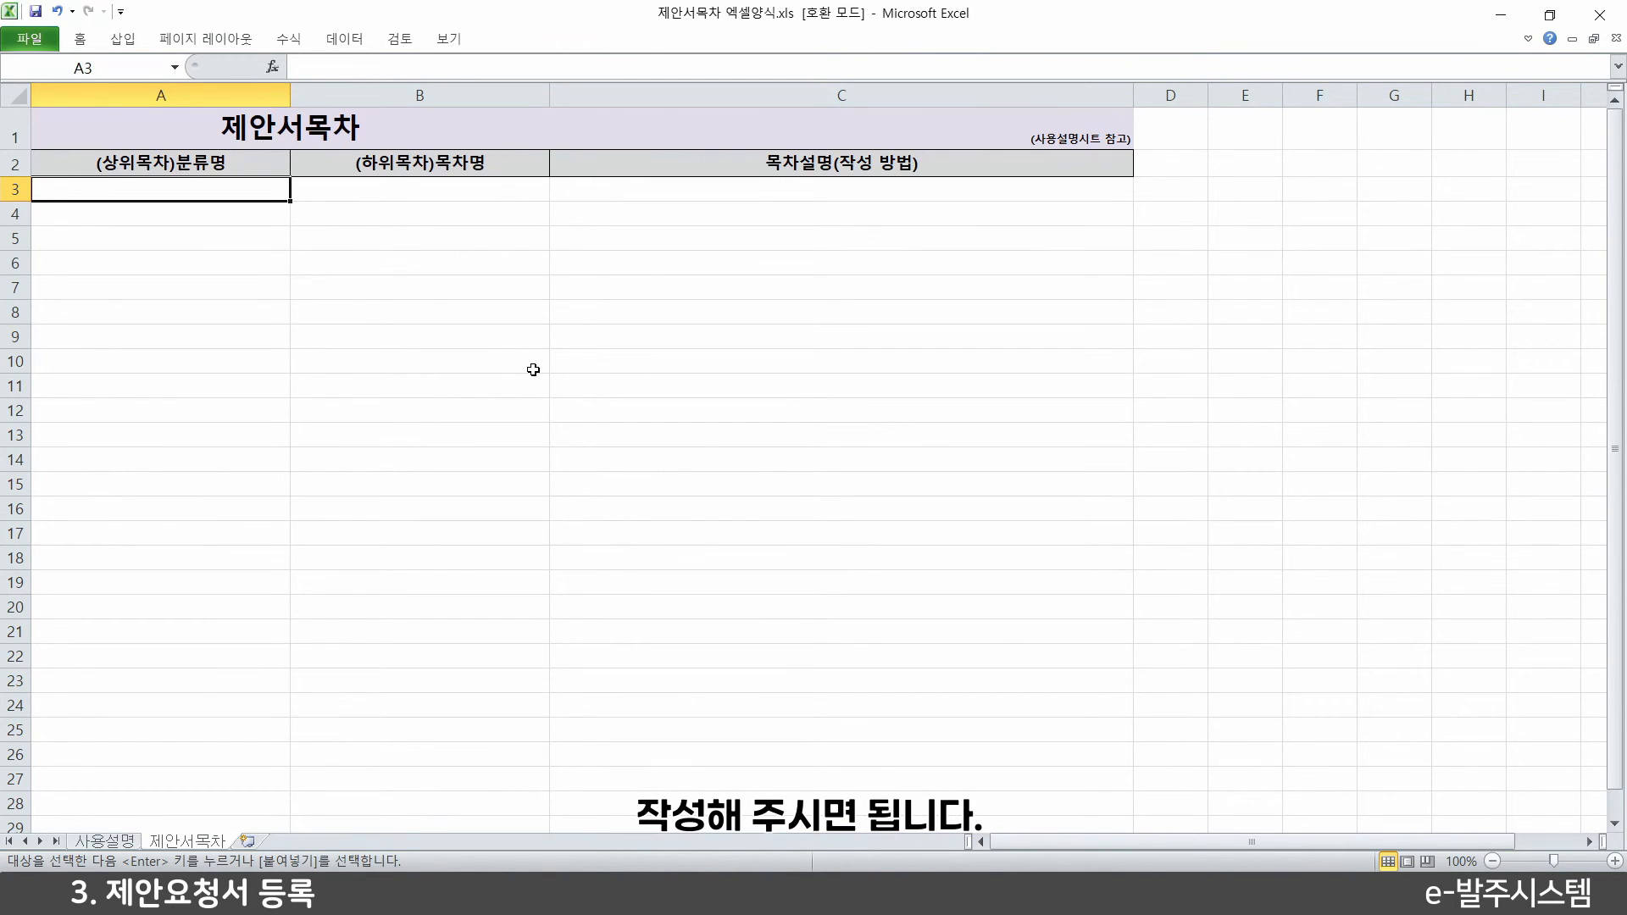
{"action": "key", "text": "ctrl+v"}
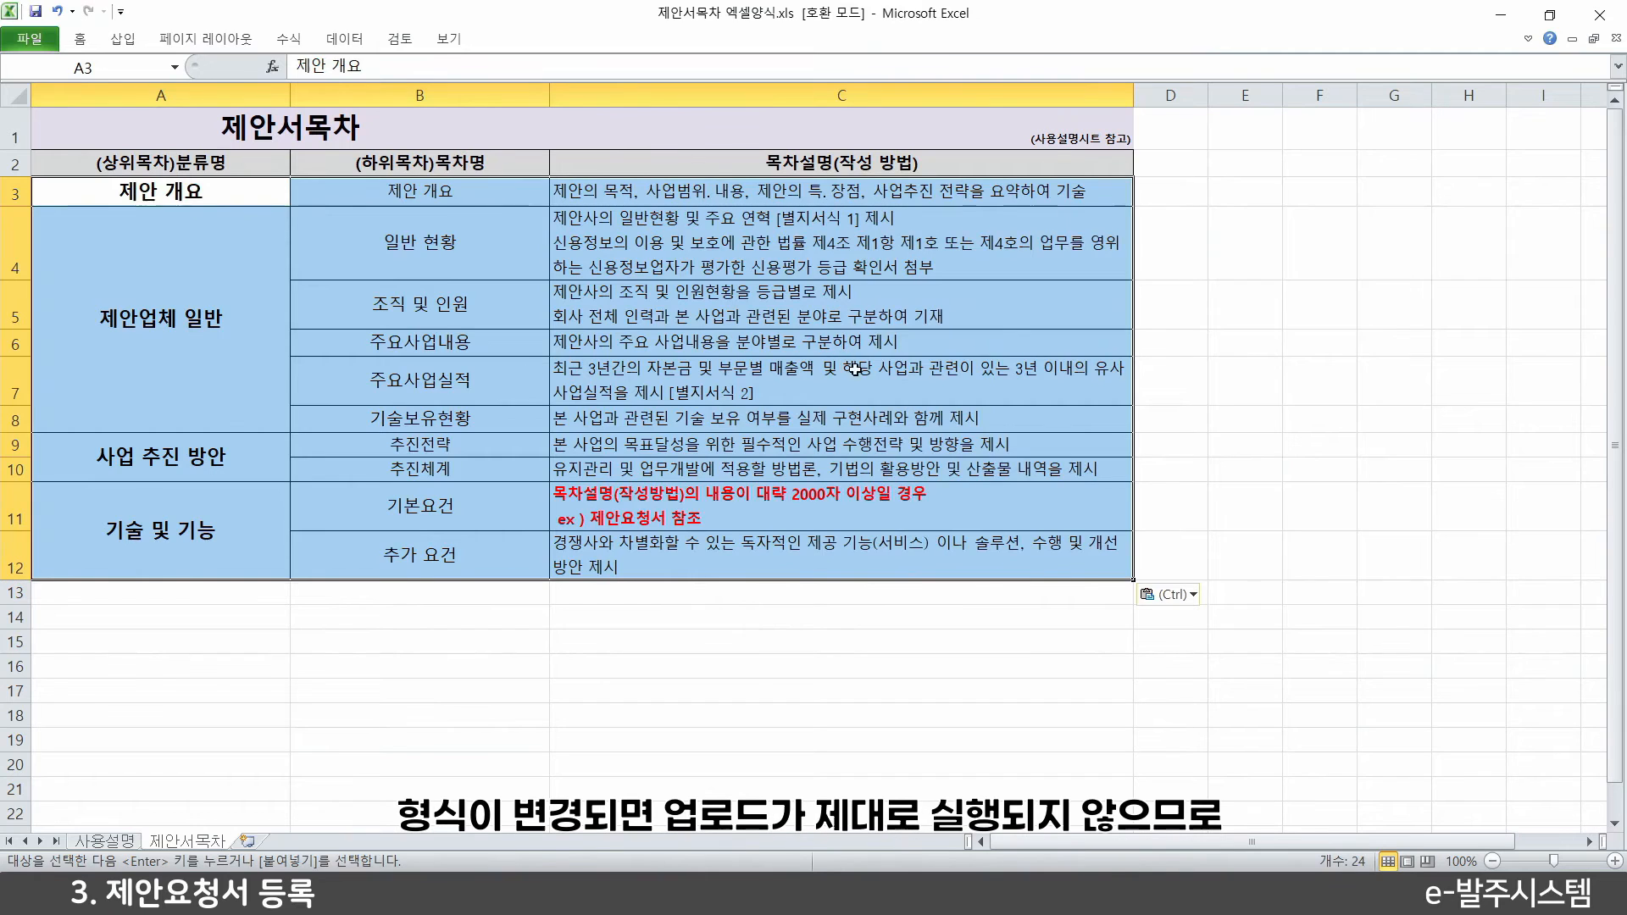
{"action": "left_click", "coordinate": [855, 368]}
{"action": "left_click", "coordinate": [790, 617]}
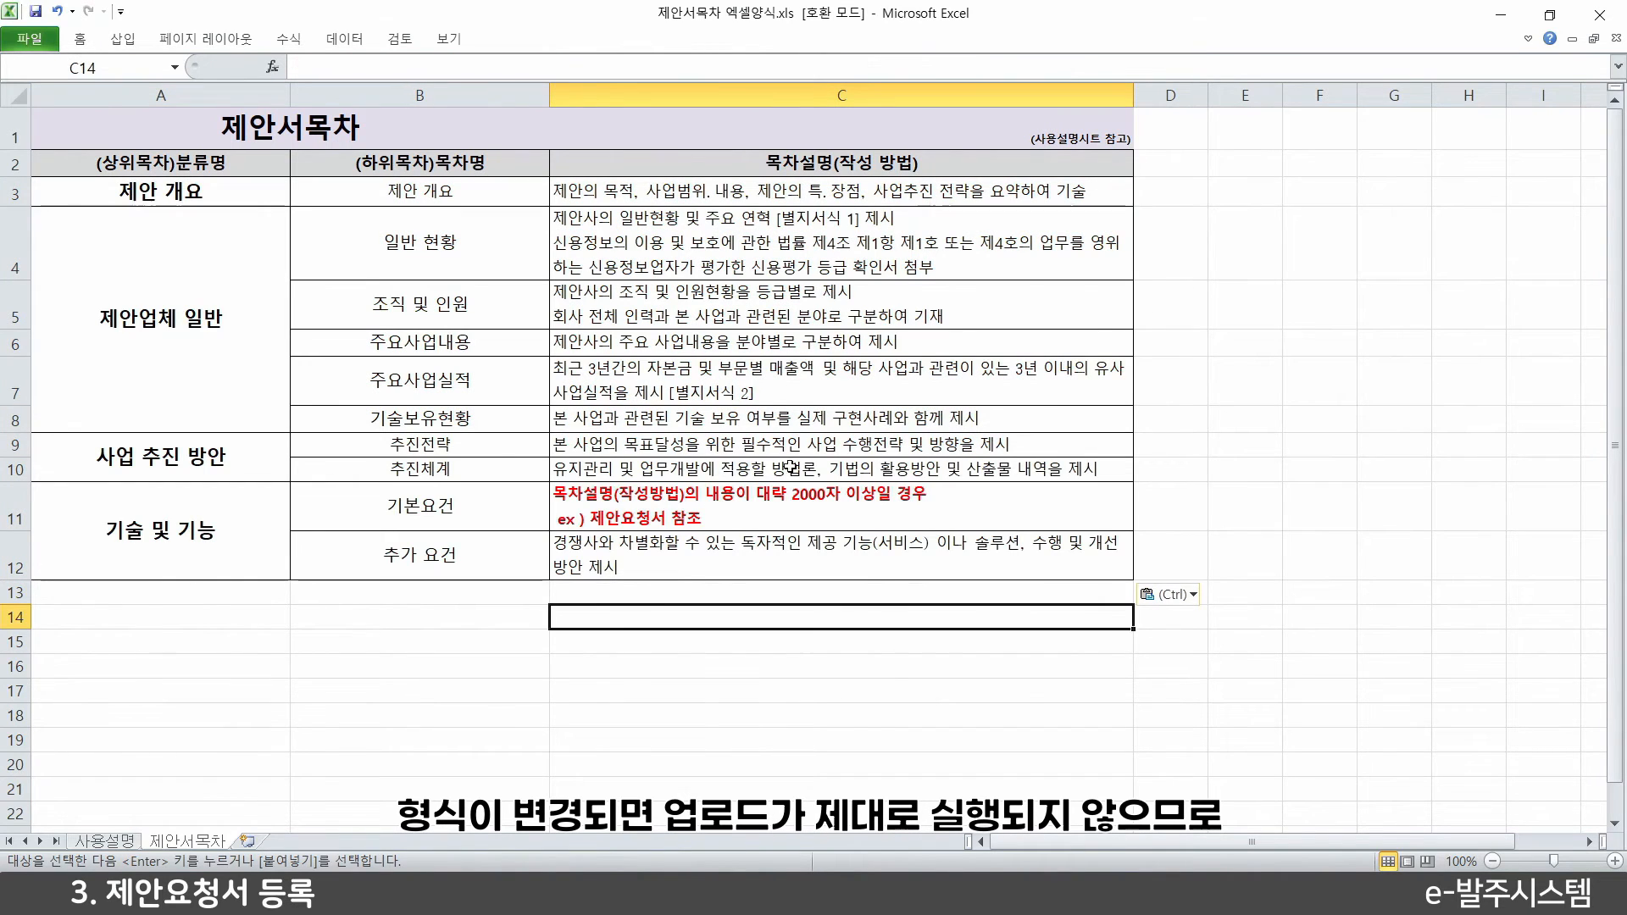
{"action": "key", "text": "Escape"}
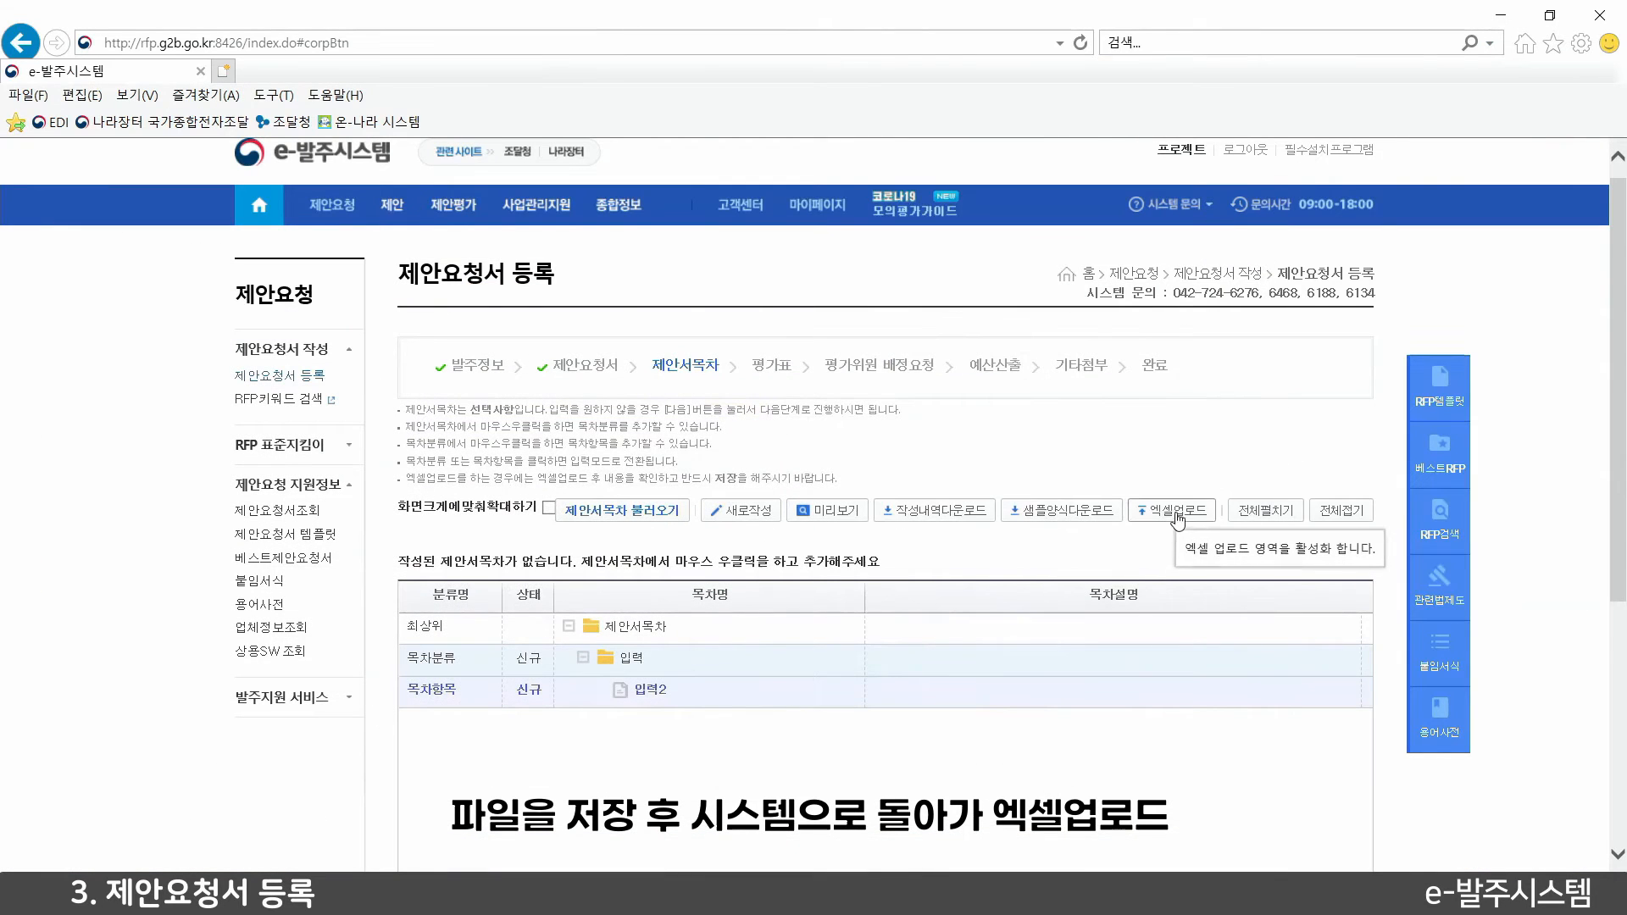
Switch to e-발주시스템 and upload 제안서목차 엑셀양식.xls from the desktop as the 제안서목차, confirming the Excel upload
{"action": "left_click", "coordinate": [1177, 510]}
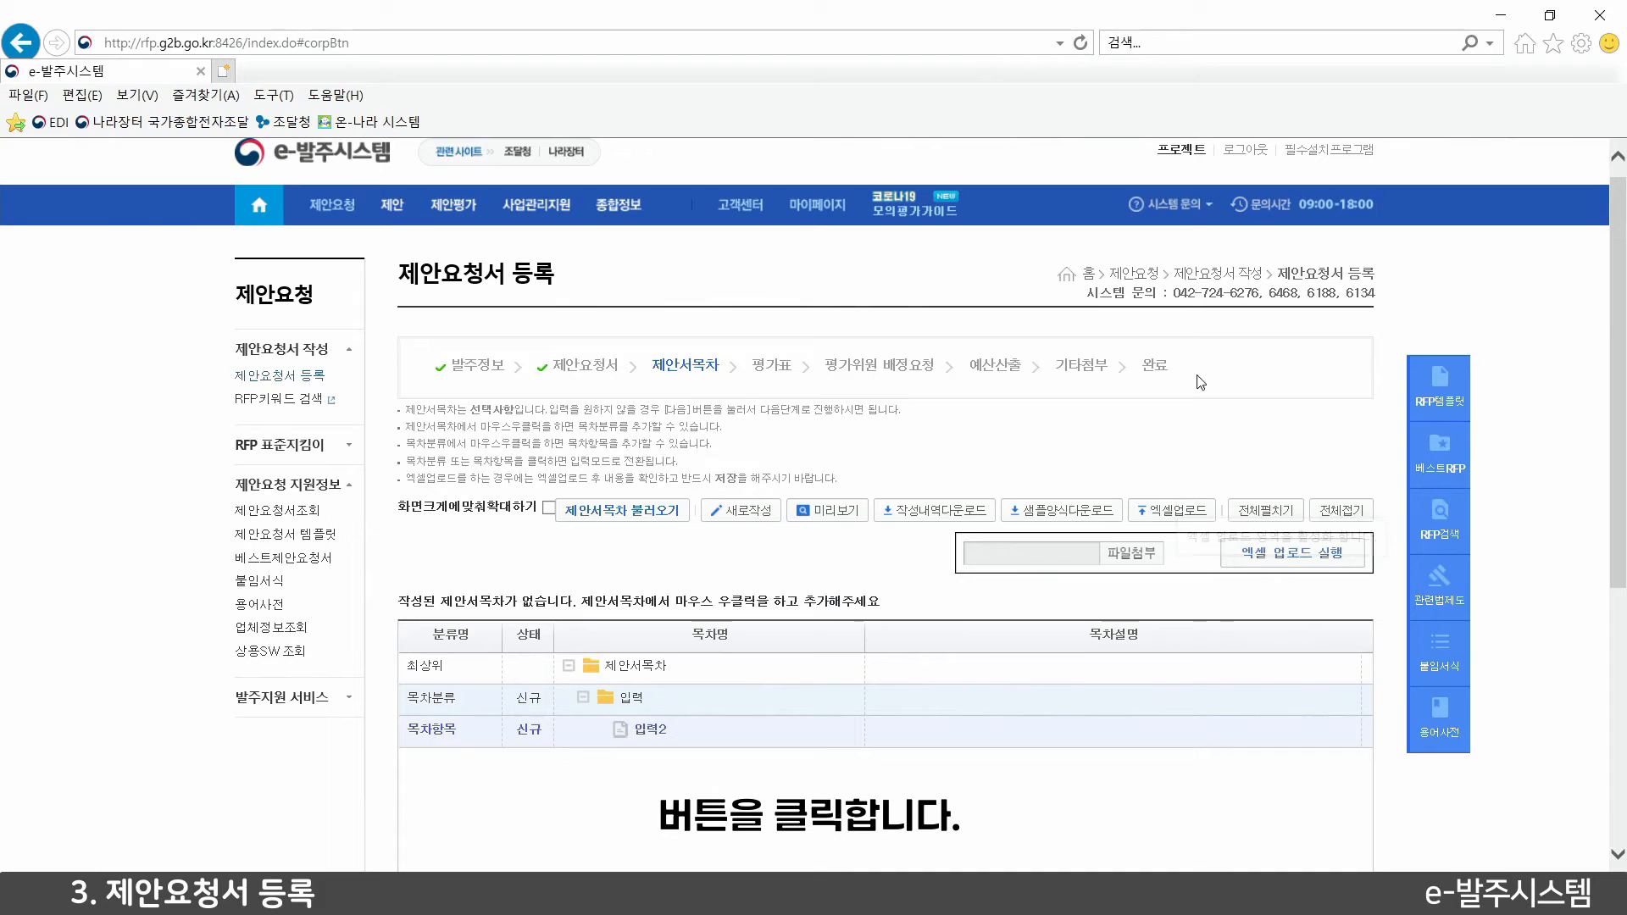
{"action": "left_click", "coordinate": [1138, 555]}
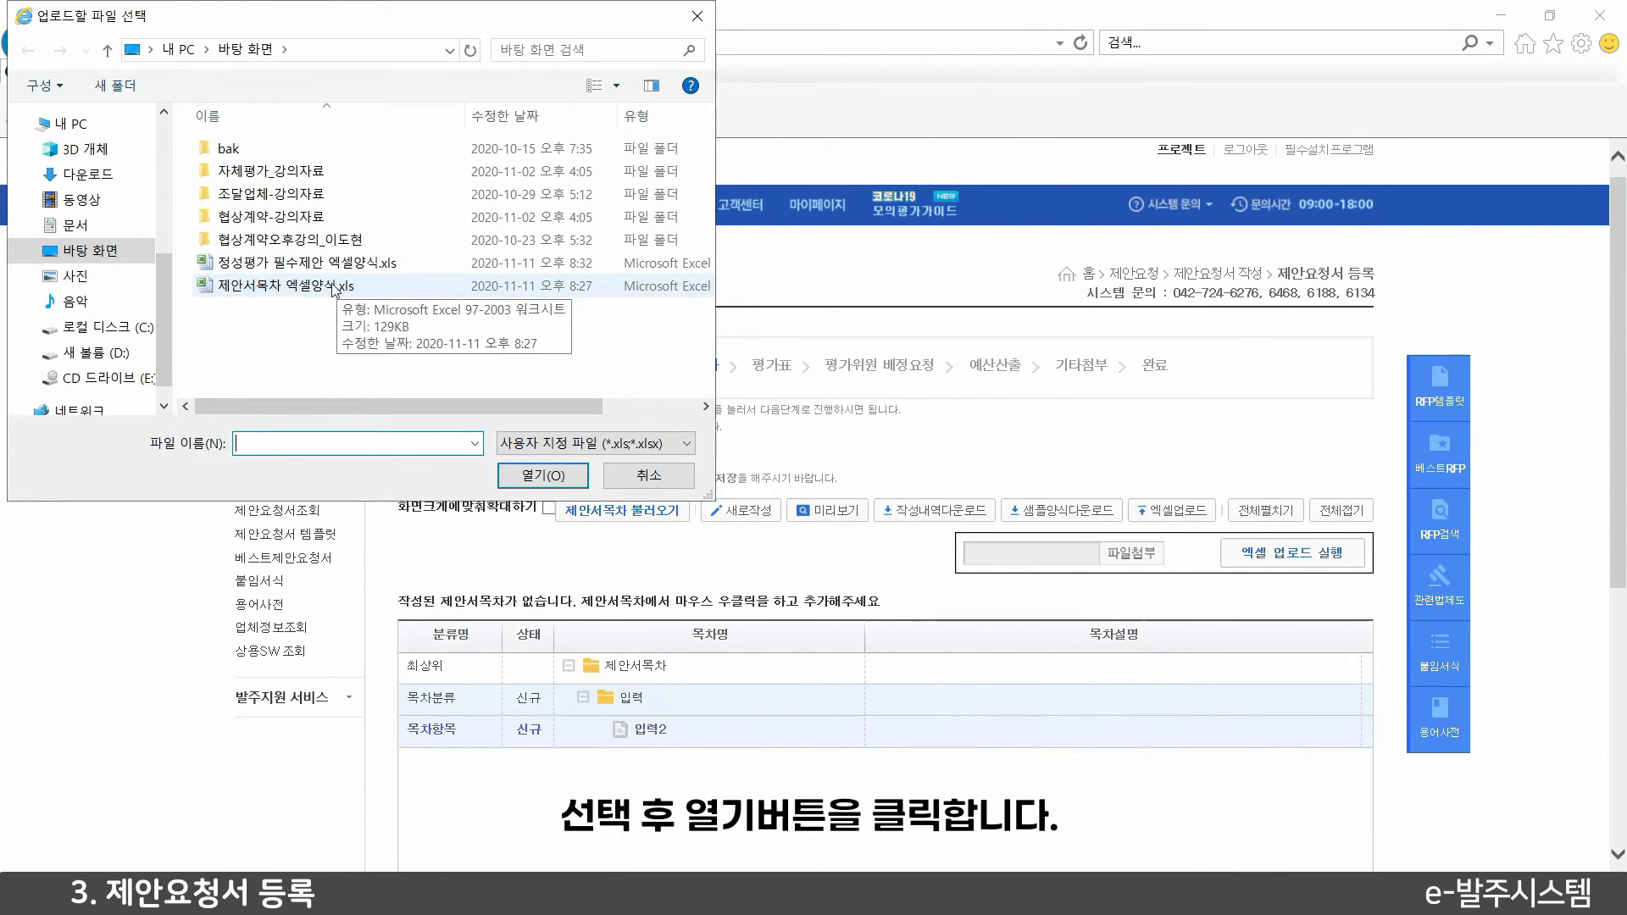
{"action": "left_click", "coordinate": [382, 297]}
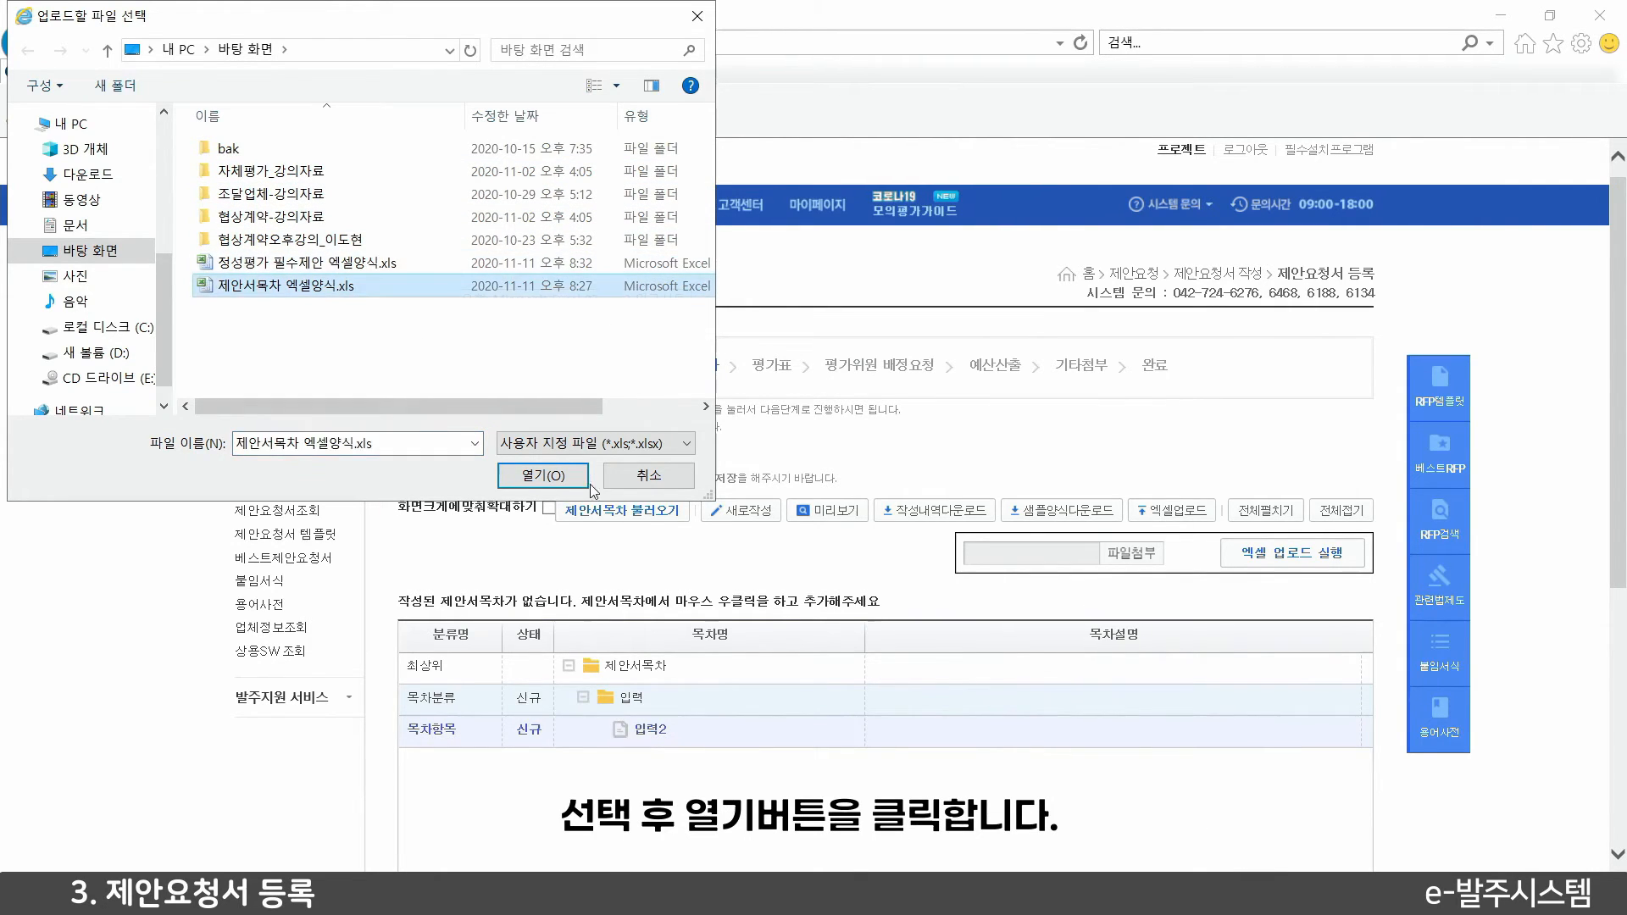
{"action": "left_click", "coordinate": [558, 476]}
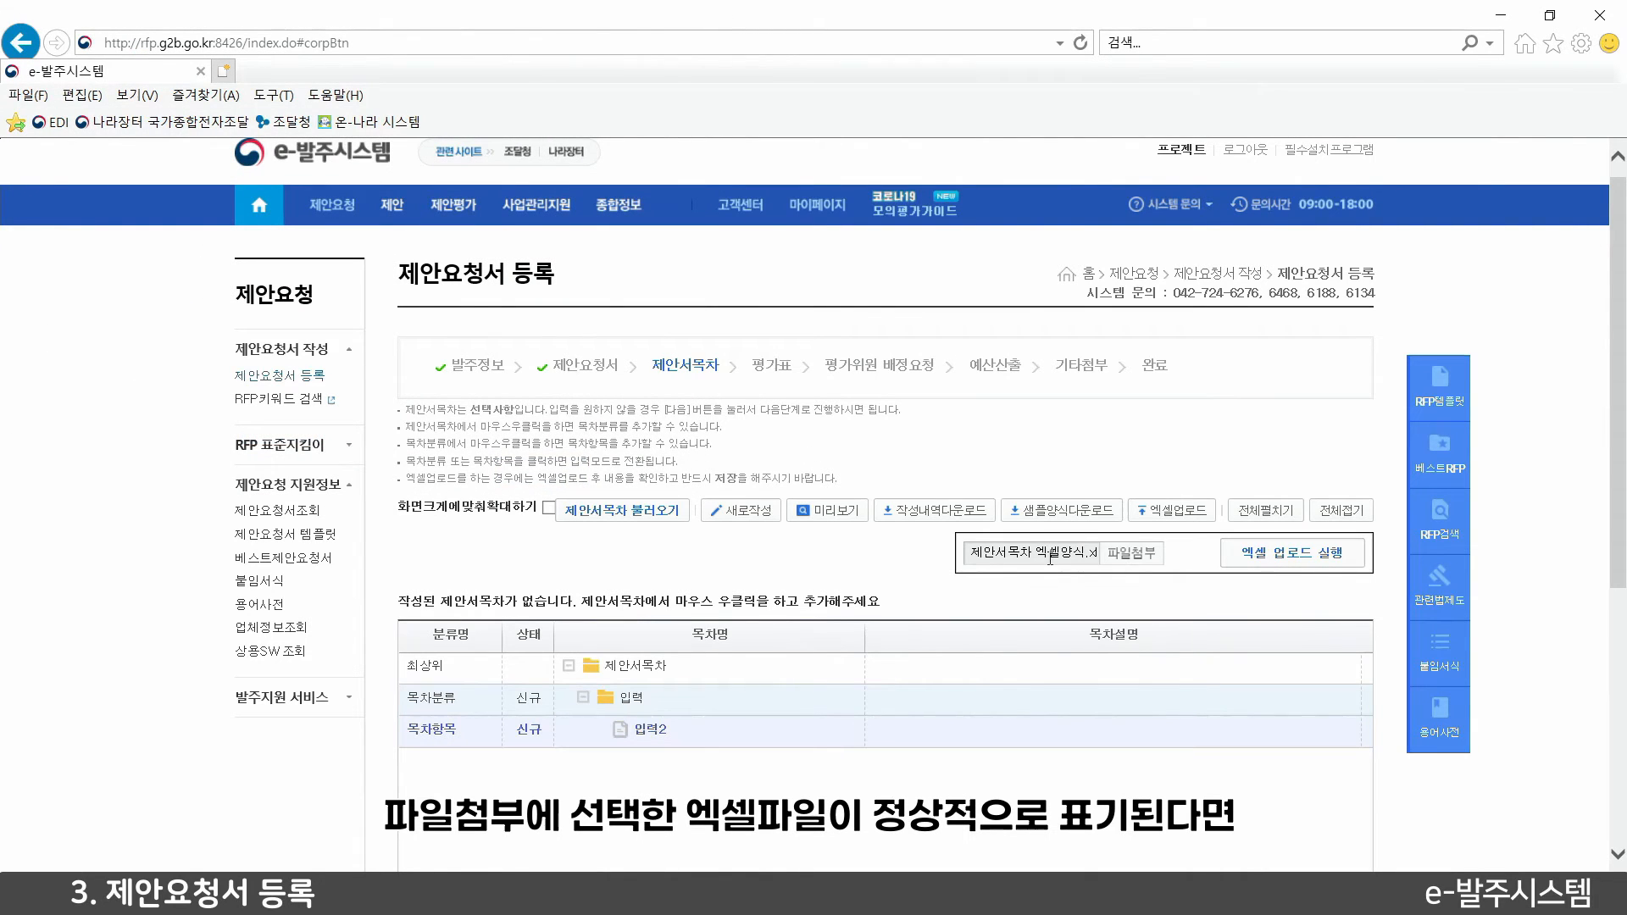
{"action": "left_click", "coordinate": [1291, 552]}
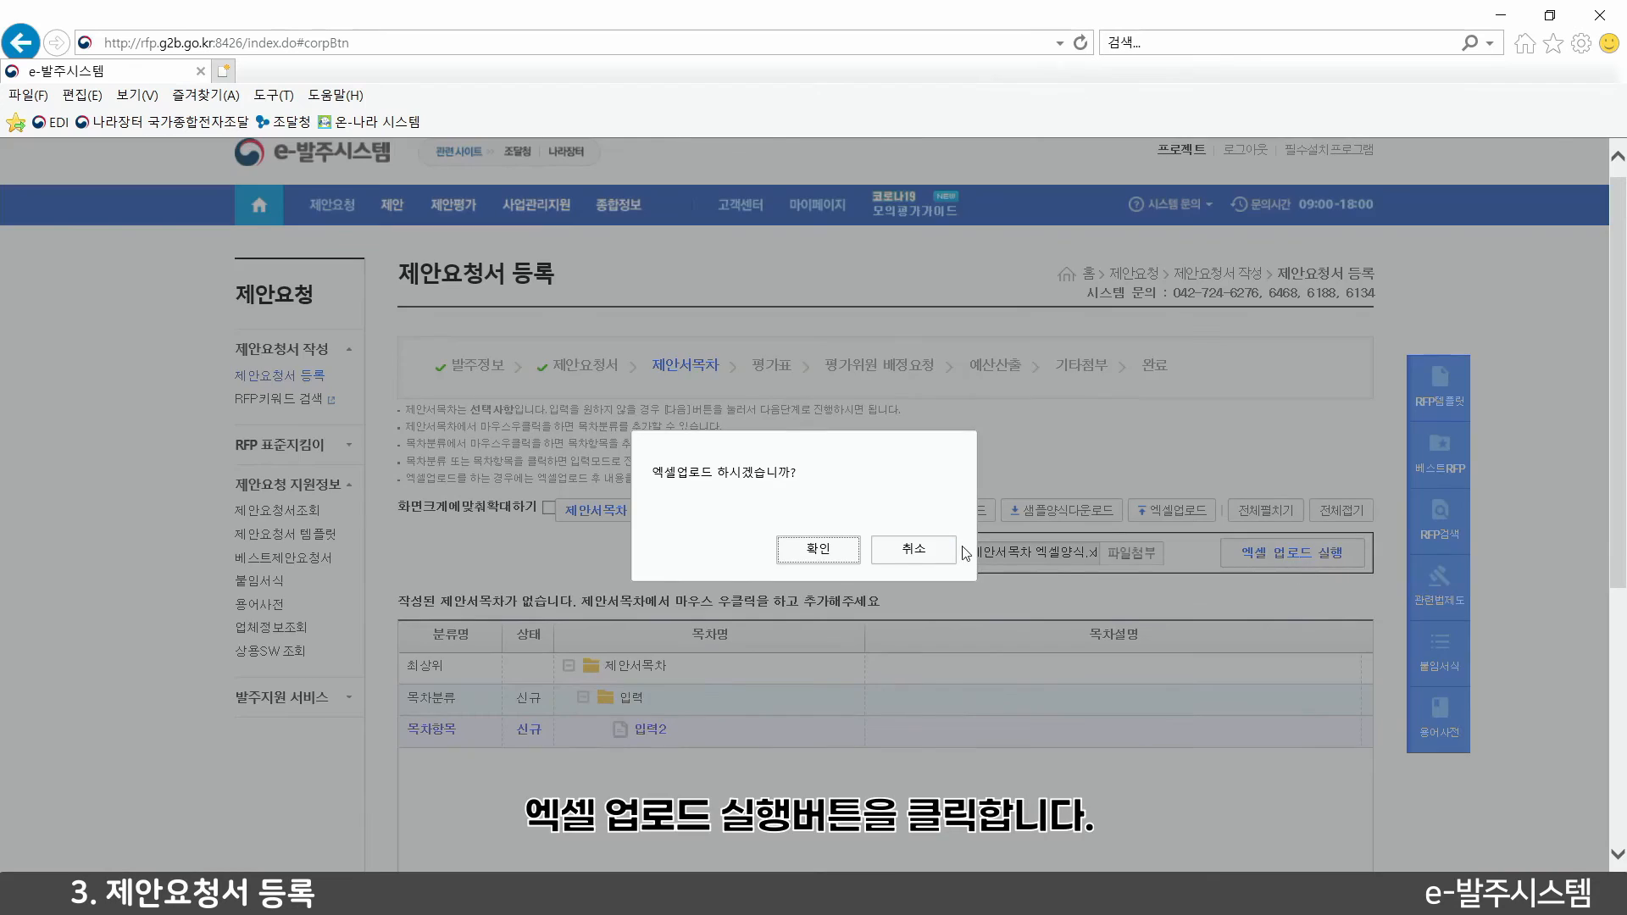
{"action": "left_click", "coordinate": [818, 549]}
{"action": "left_click", "coordinate": [922, 551]}
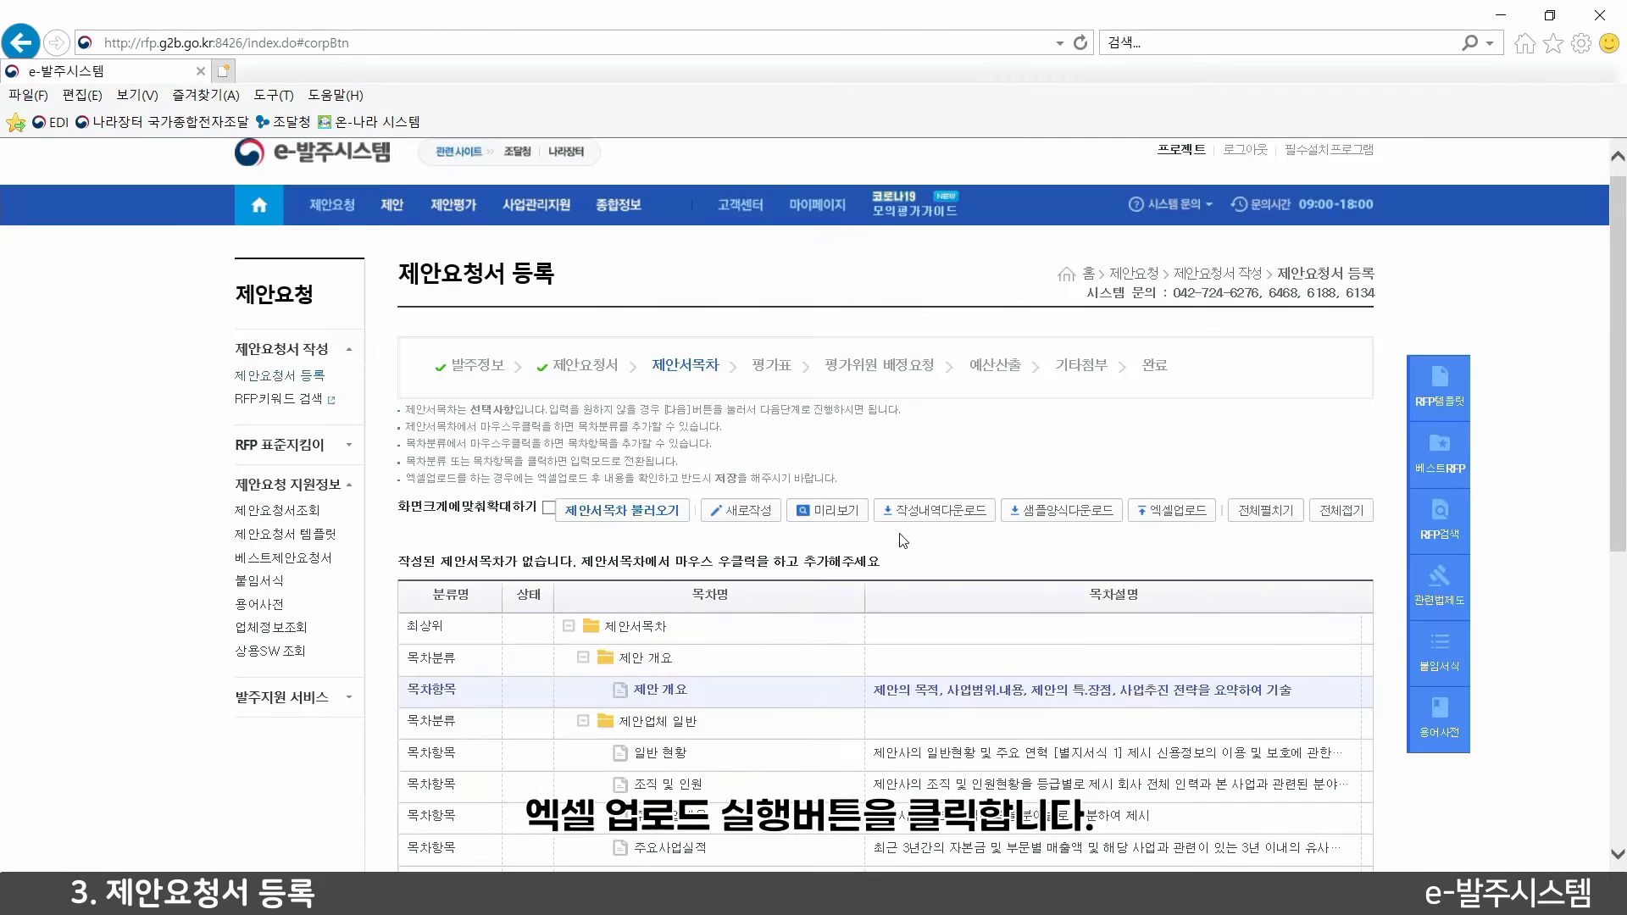
Review the uploaded 제안서목차 entries and save them
{"action": "scroll", "coordinate": [783, 555], "scroll_direction": "down", "scroll_amount": 4}
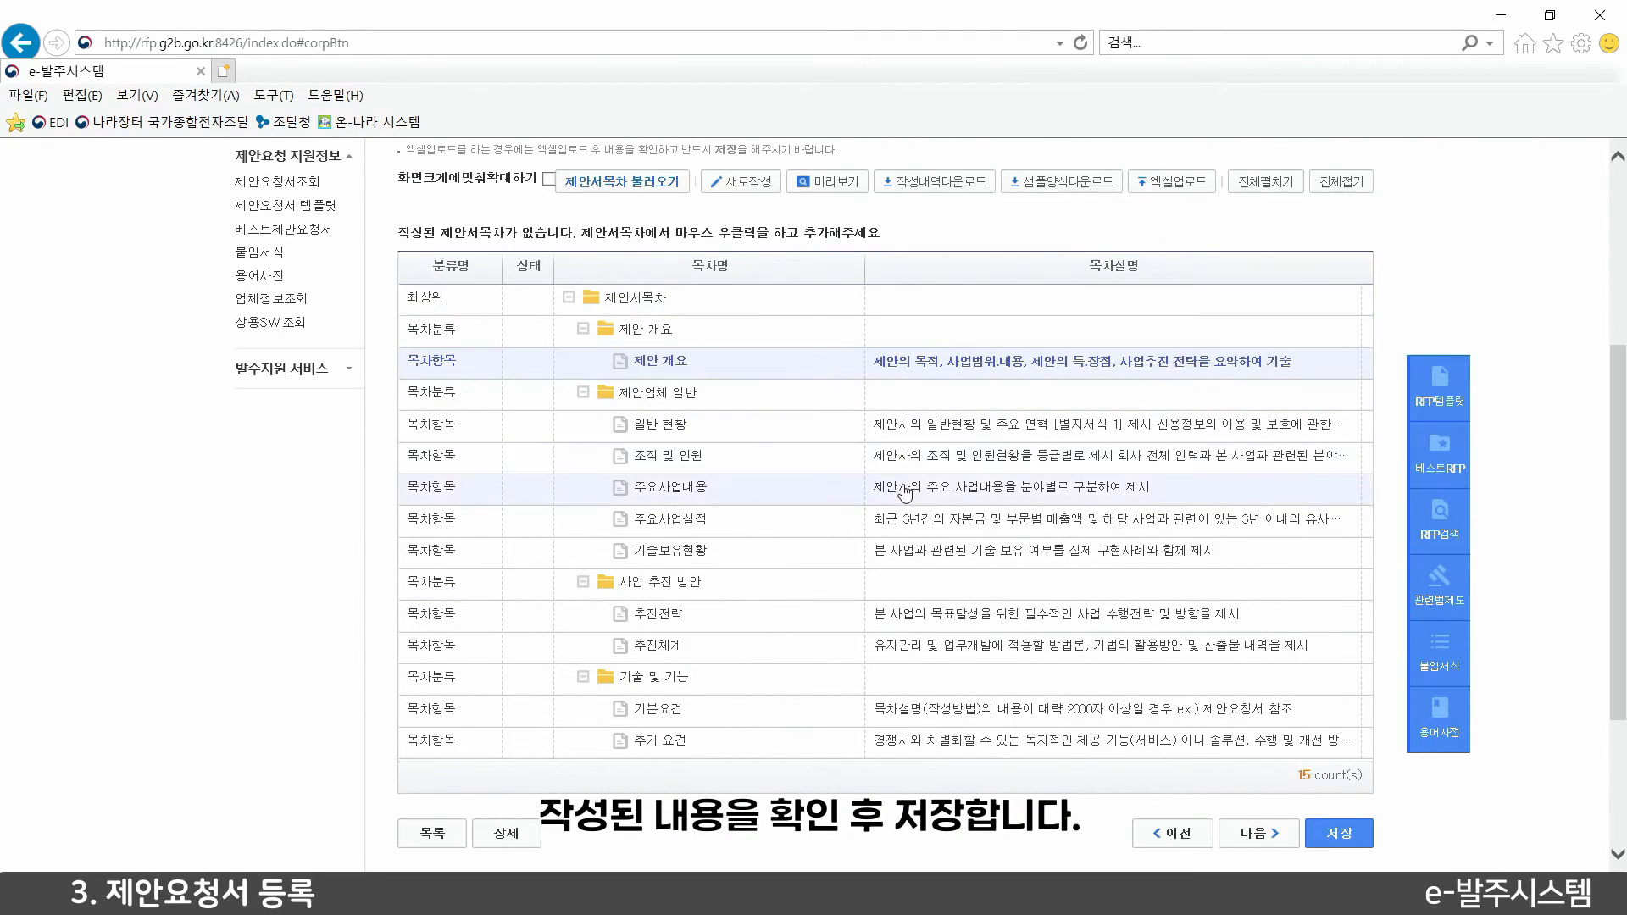
{"action": "left_click", "coordinate": [1328, 834]}
{"action": "left_click", "coordinate": [811, 549]}
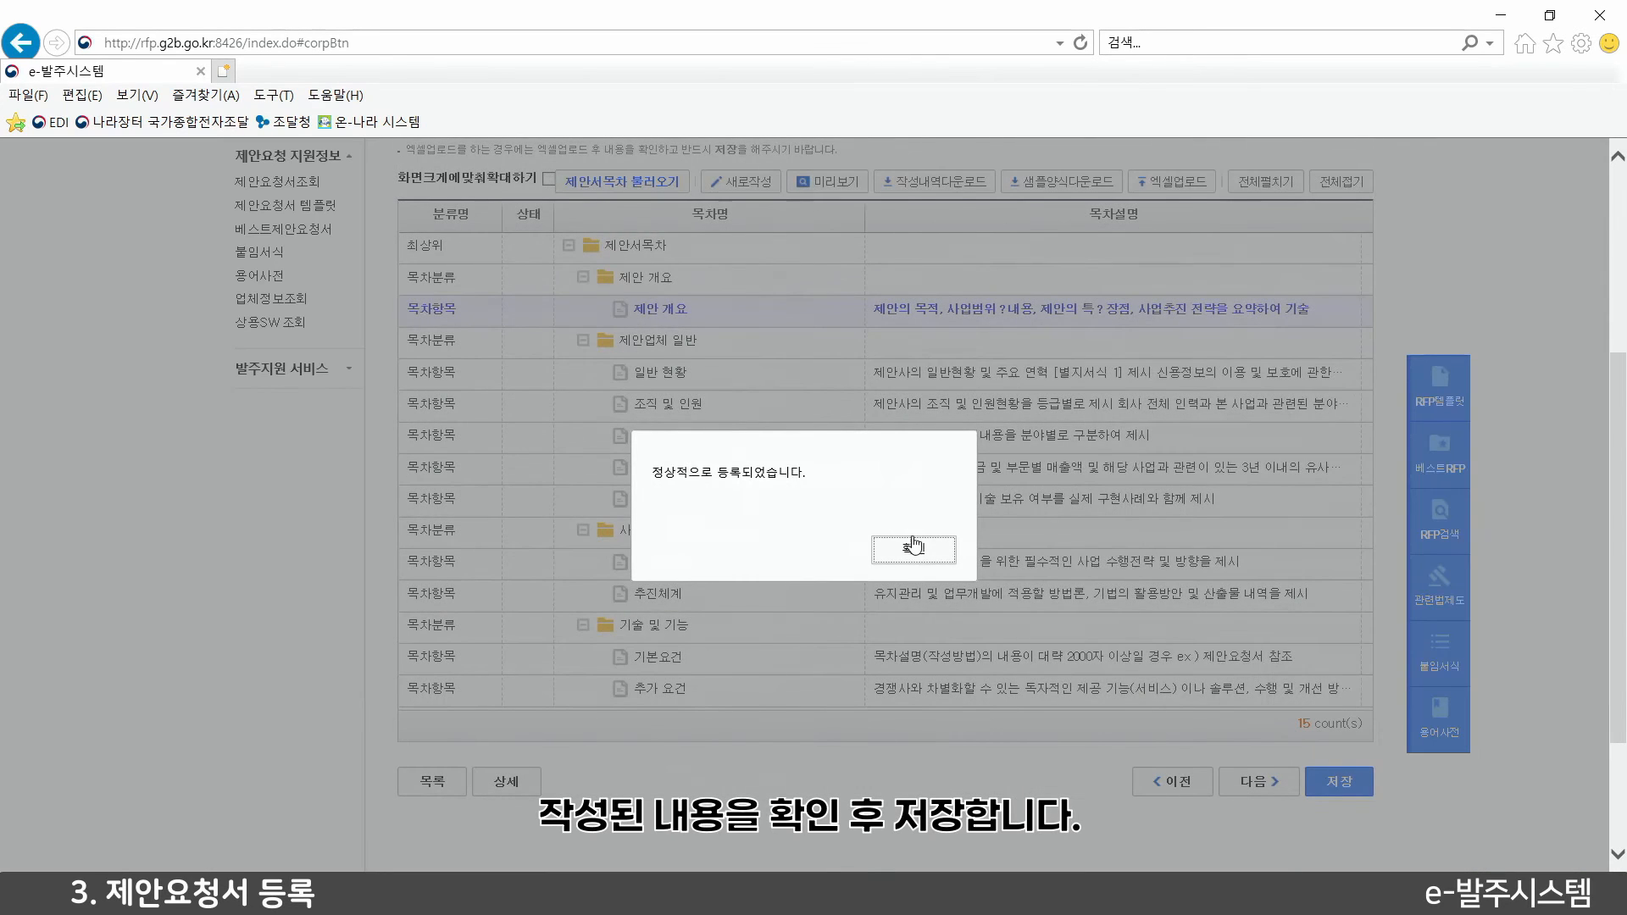
{"action": "left_click", "coordinate": [919, 549]}
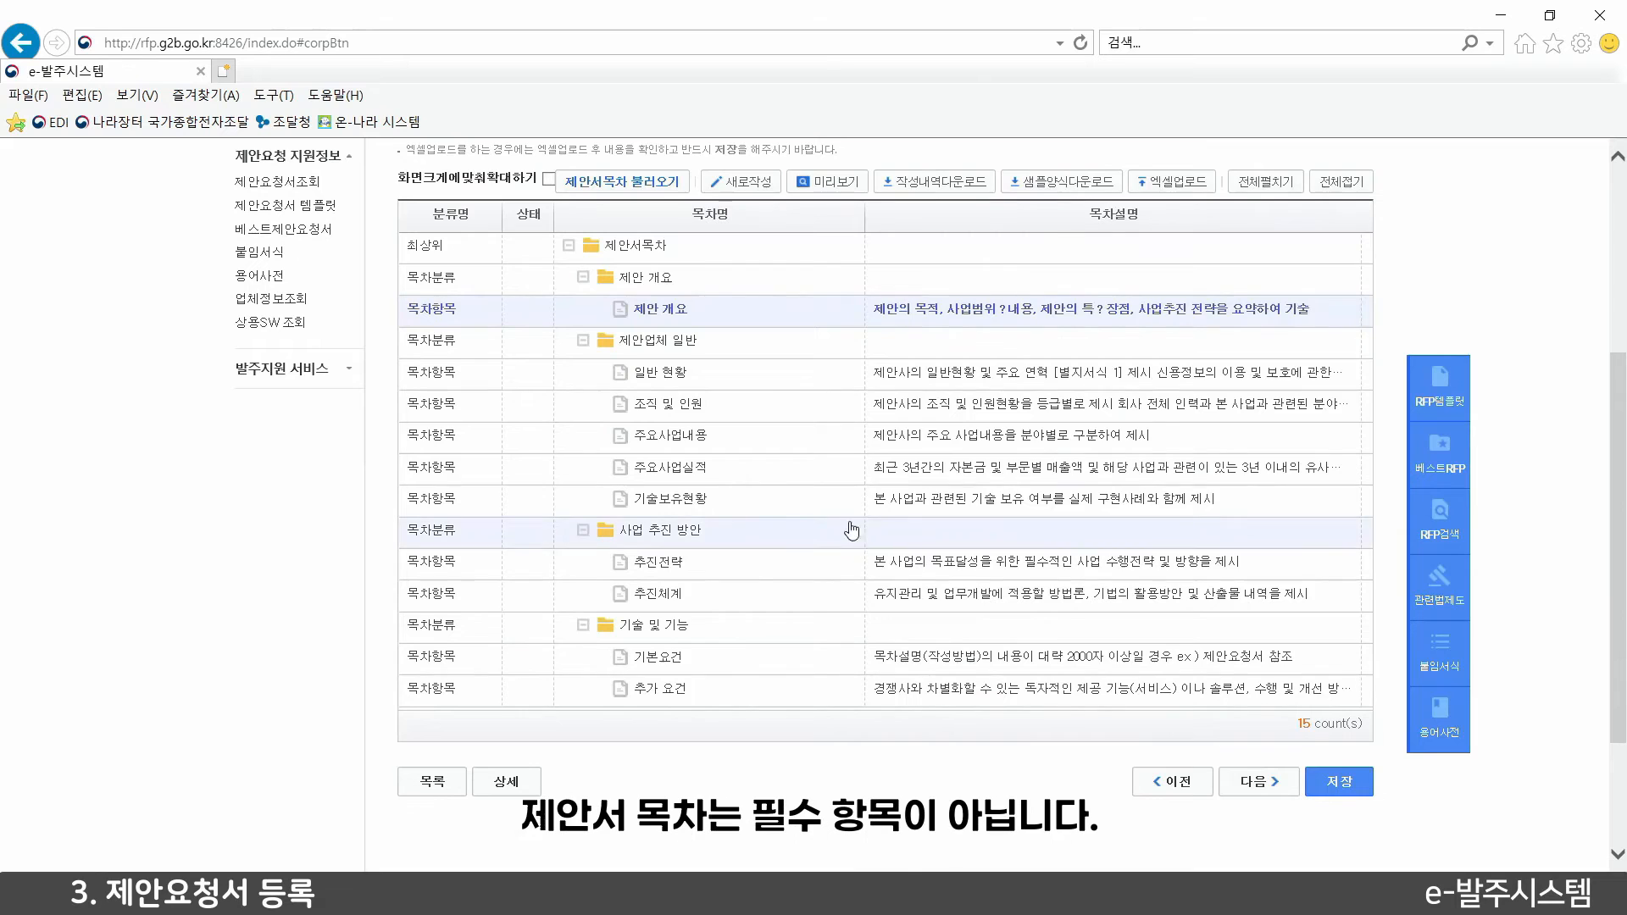
{"action": "scroll", "coordinate": [781, 497], "scroll_direction": "up", "scroll_amount": 3}
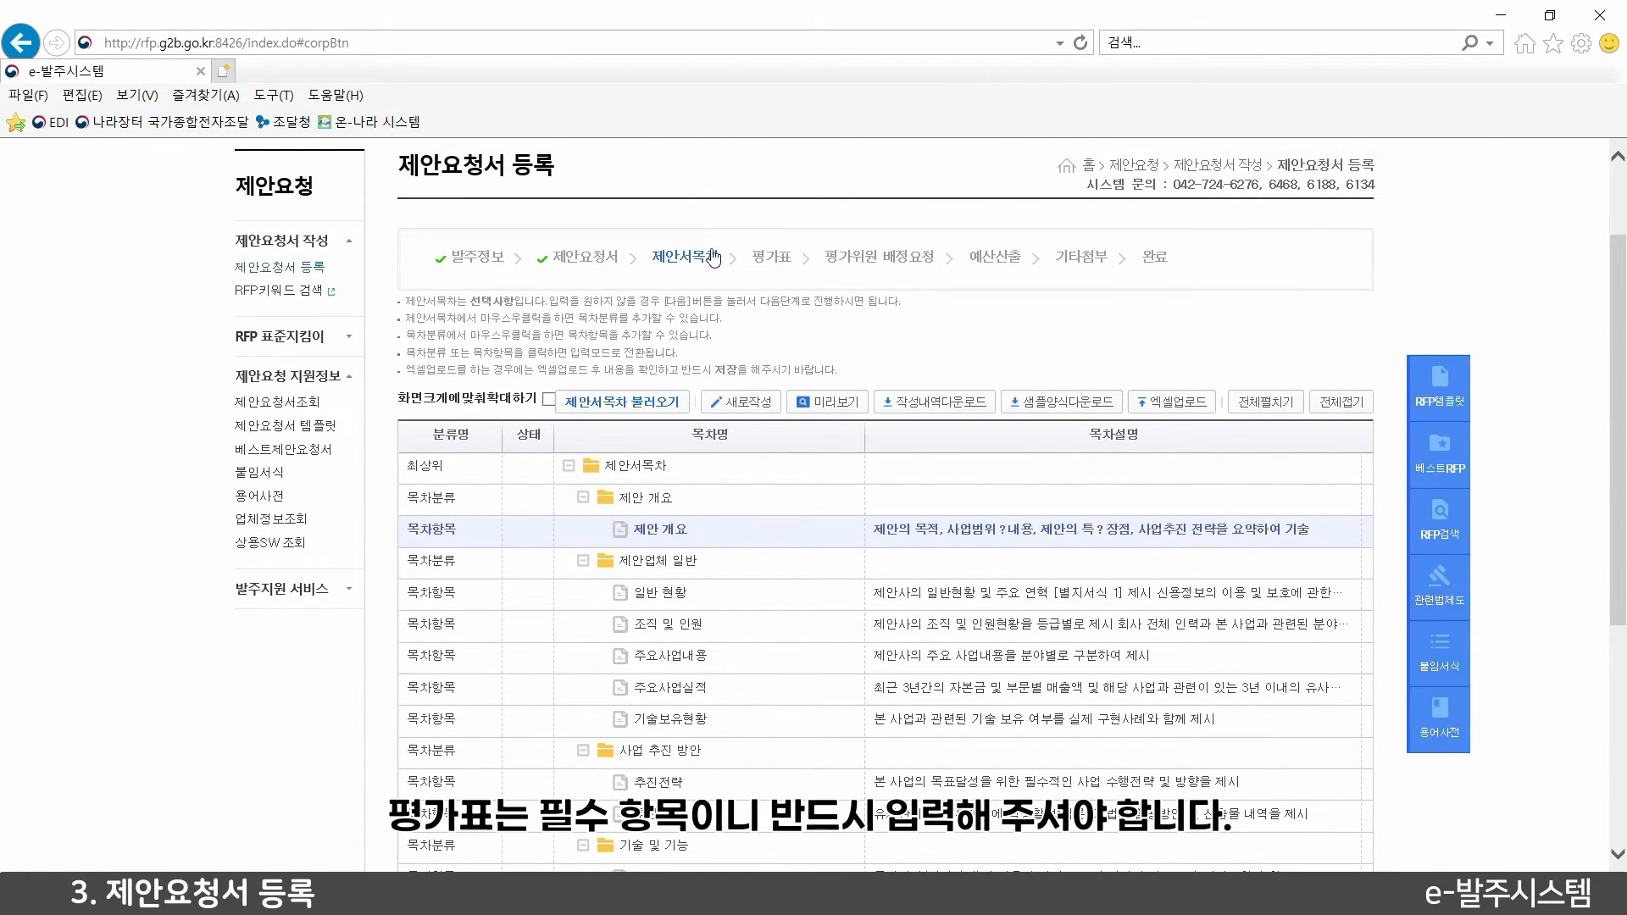
Proceed from 제안서목차 to the 평가표 stage of the proposal request, accepting the page move
{"action": "left_click", "coordinate": [778, 257]}
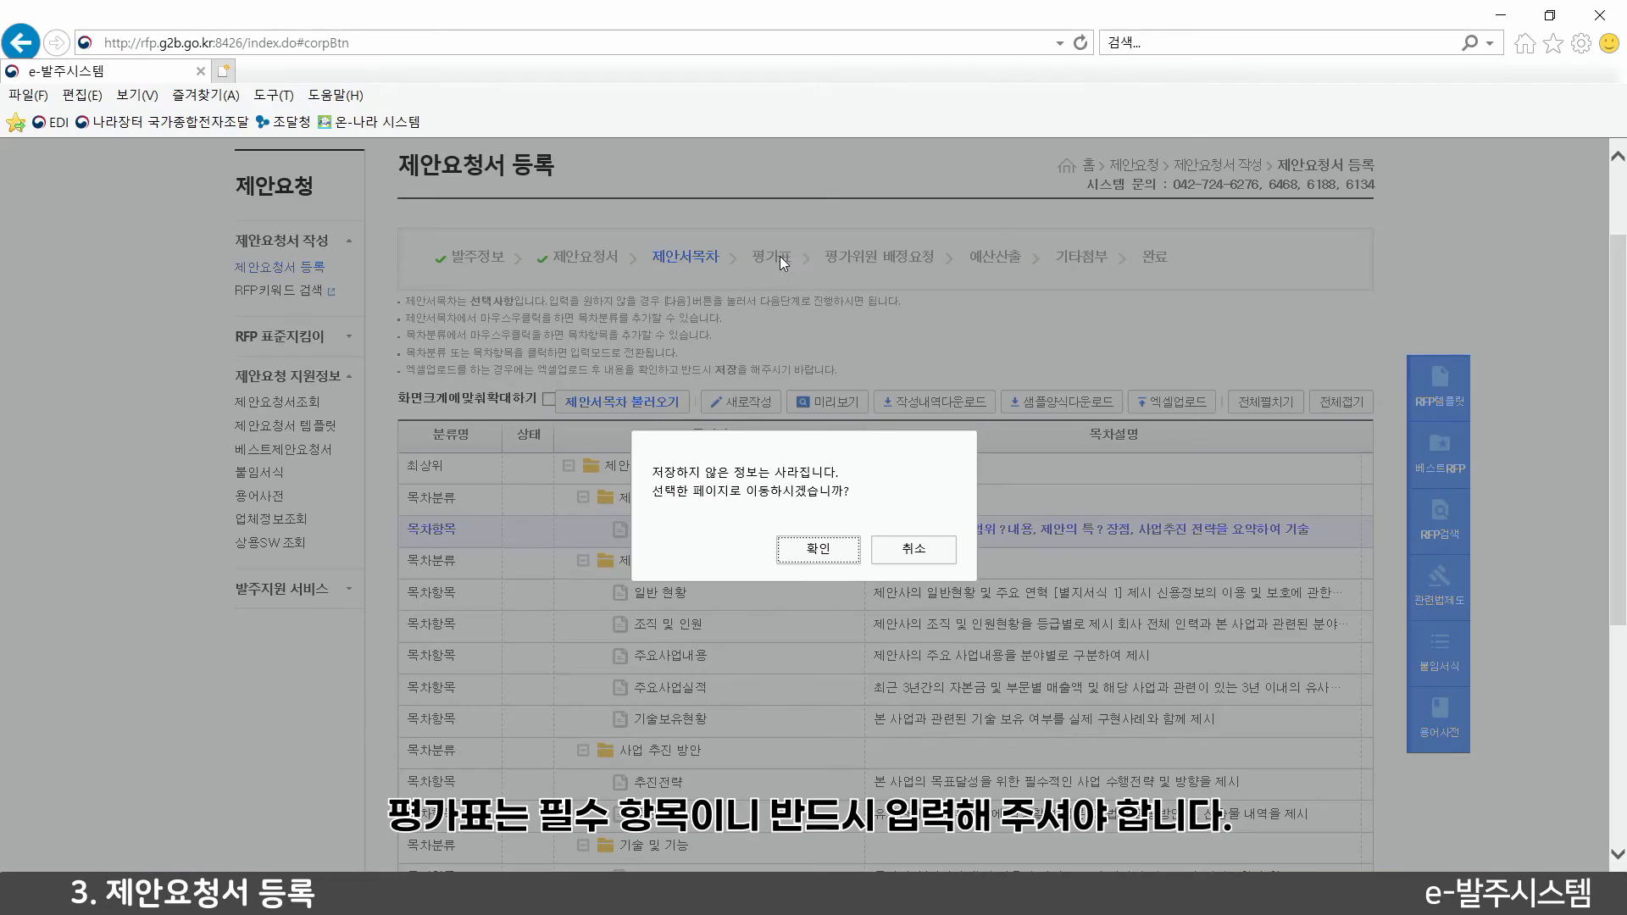
{"action": "left_click", "coordinate": [829, 556]}
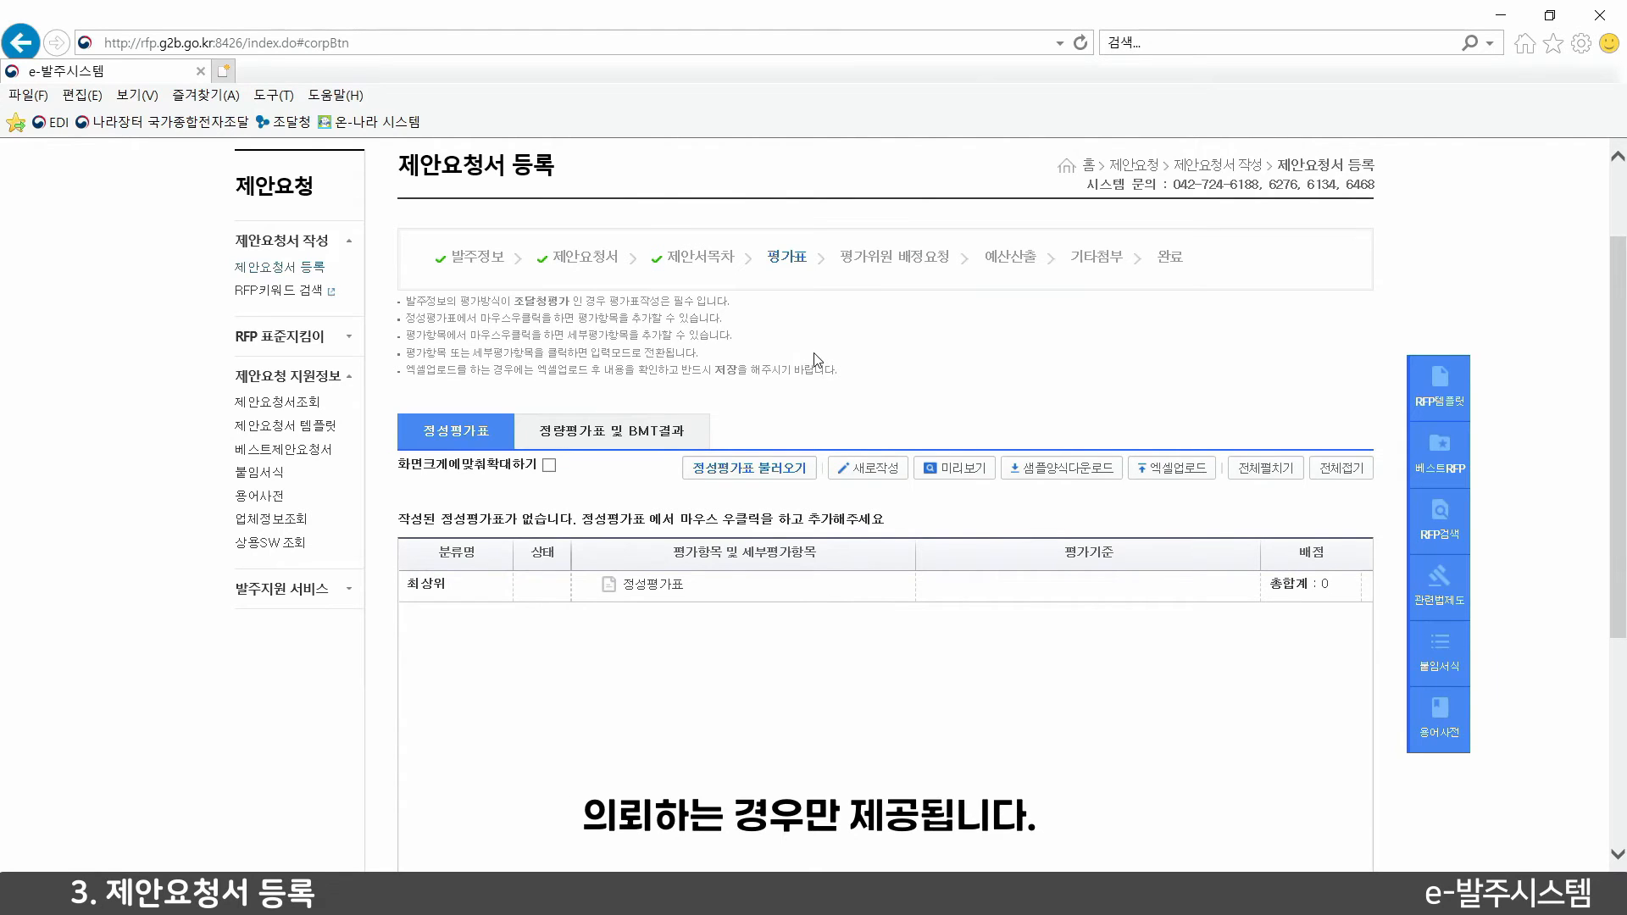
{"action": "scroll", "coordinate": [826, 360], "scroll_direction": "down", "scroll_amount": 2}
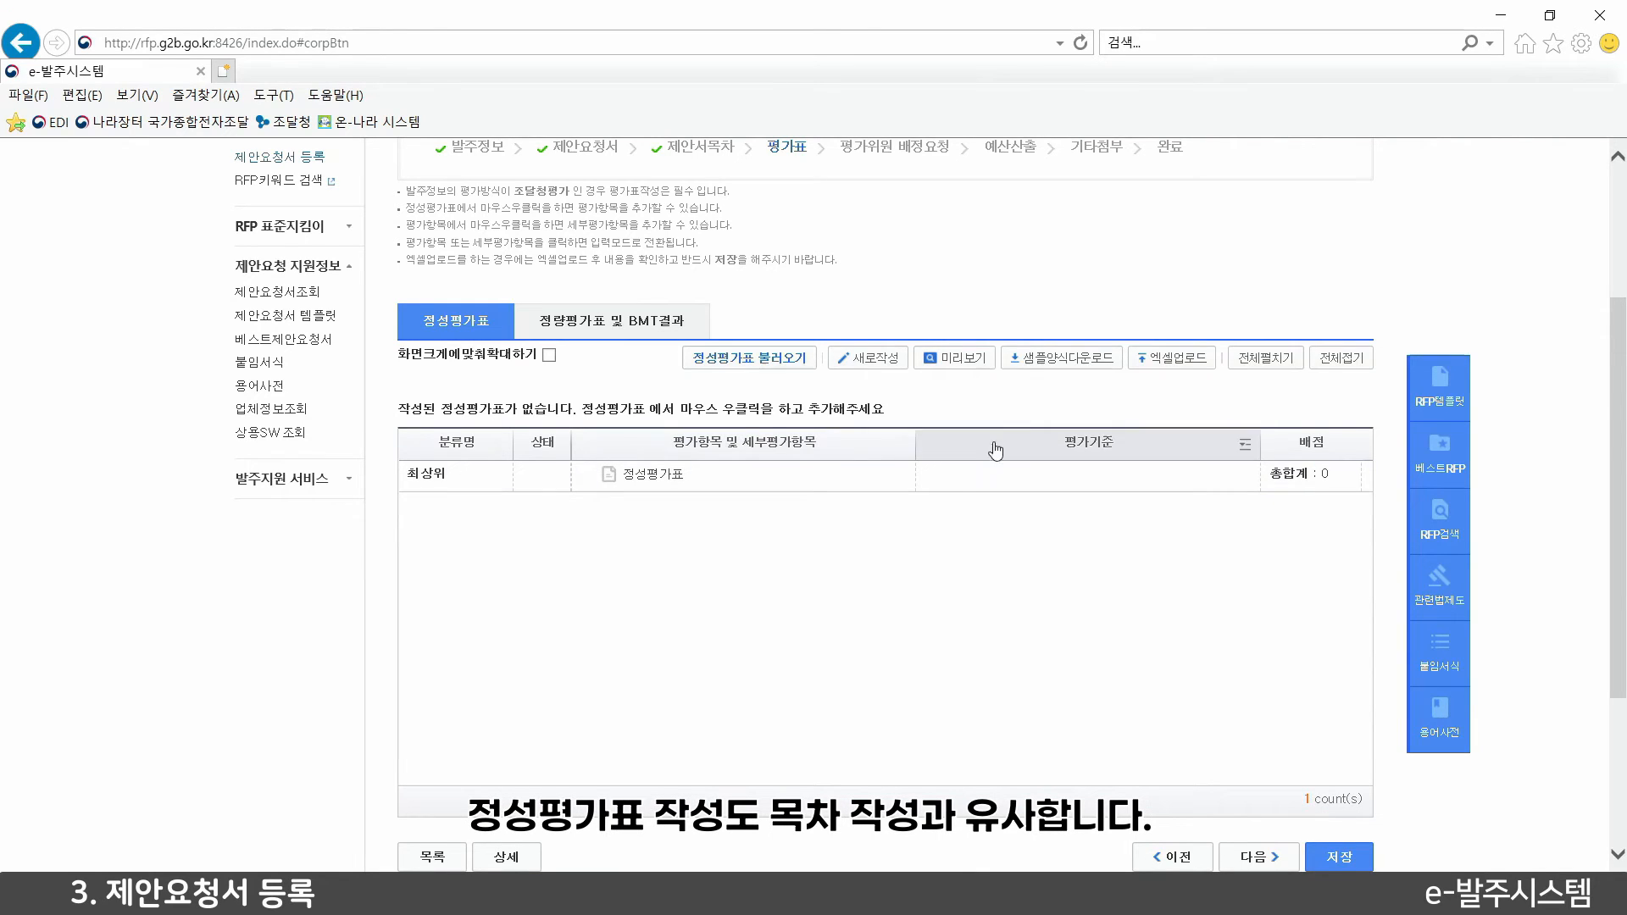
Download the 정성평가표 sample form, save it and open the file in Excel
{"action": "left_click", "coordinate": [1083, 366]}
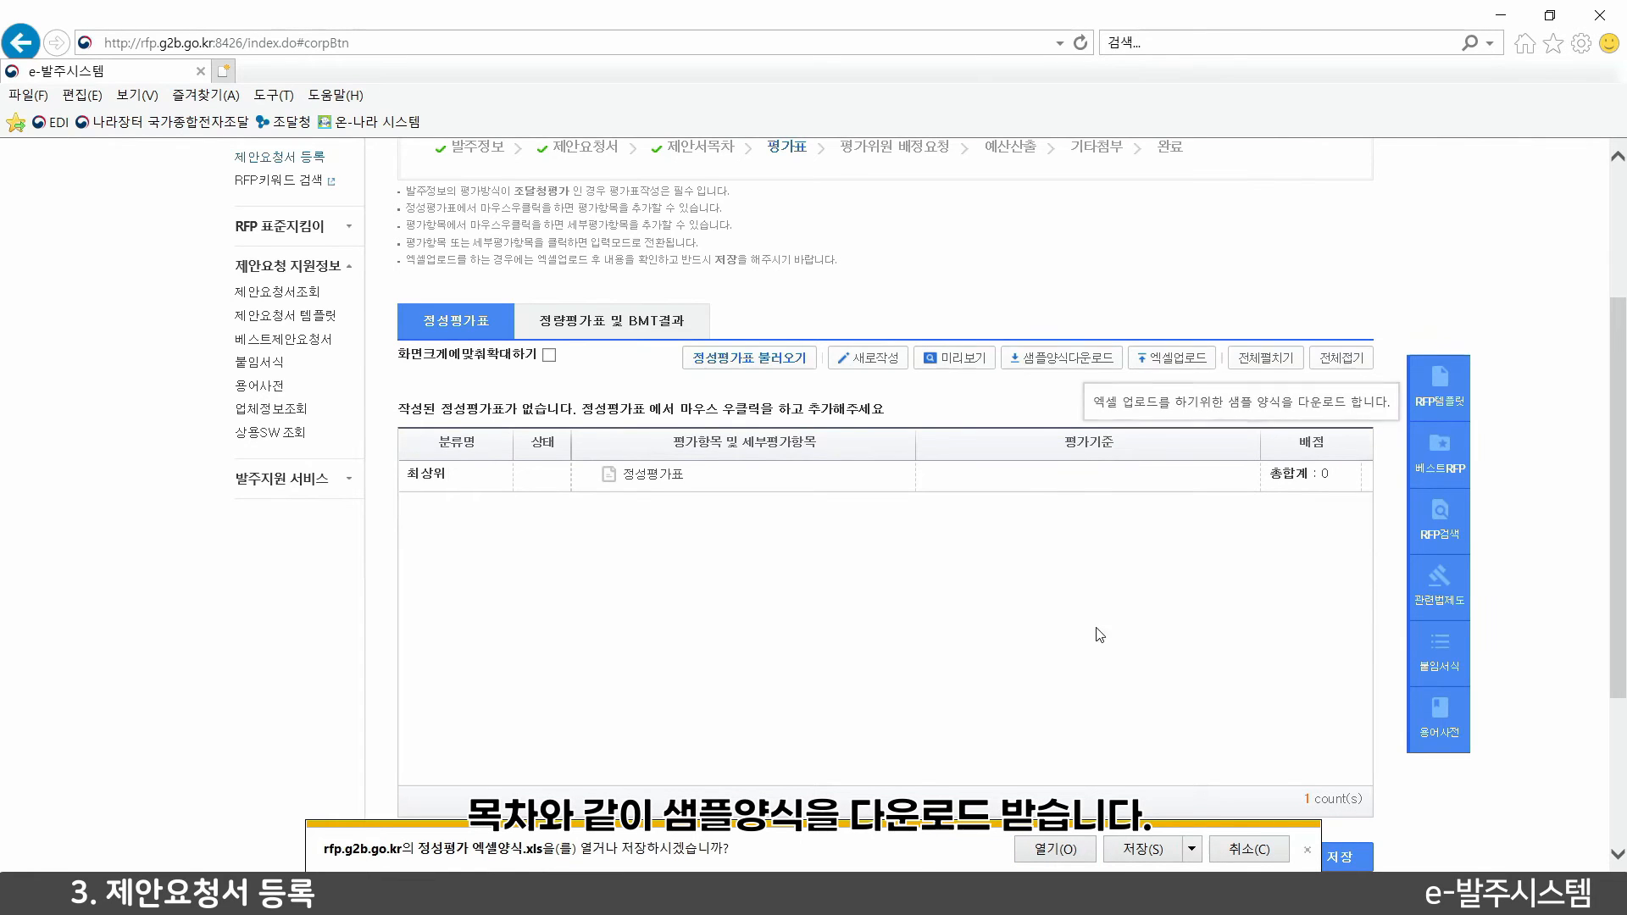
{"action": "left_click", "coordinate": [1135, 851]}
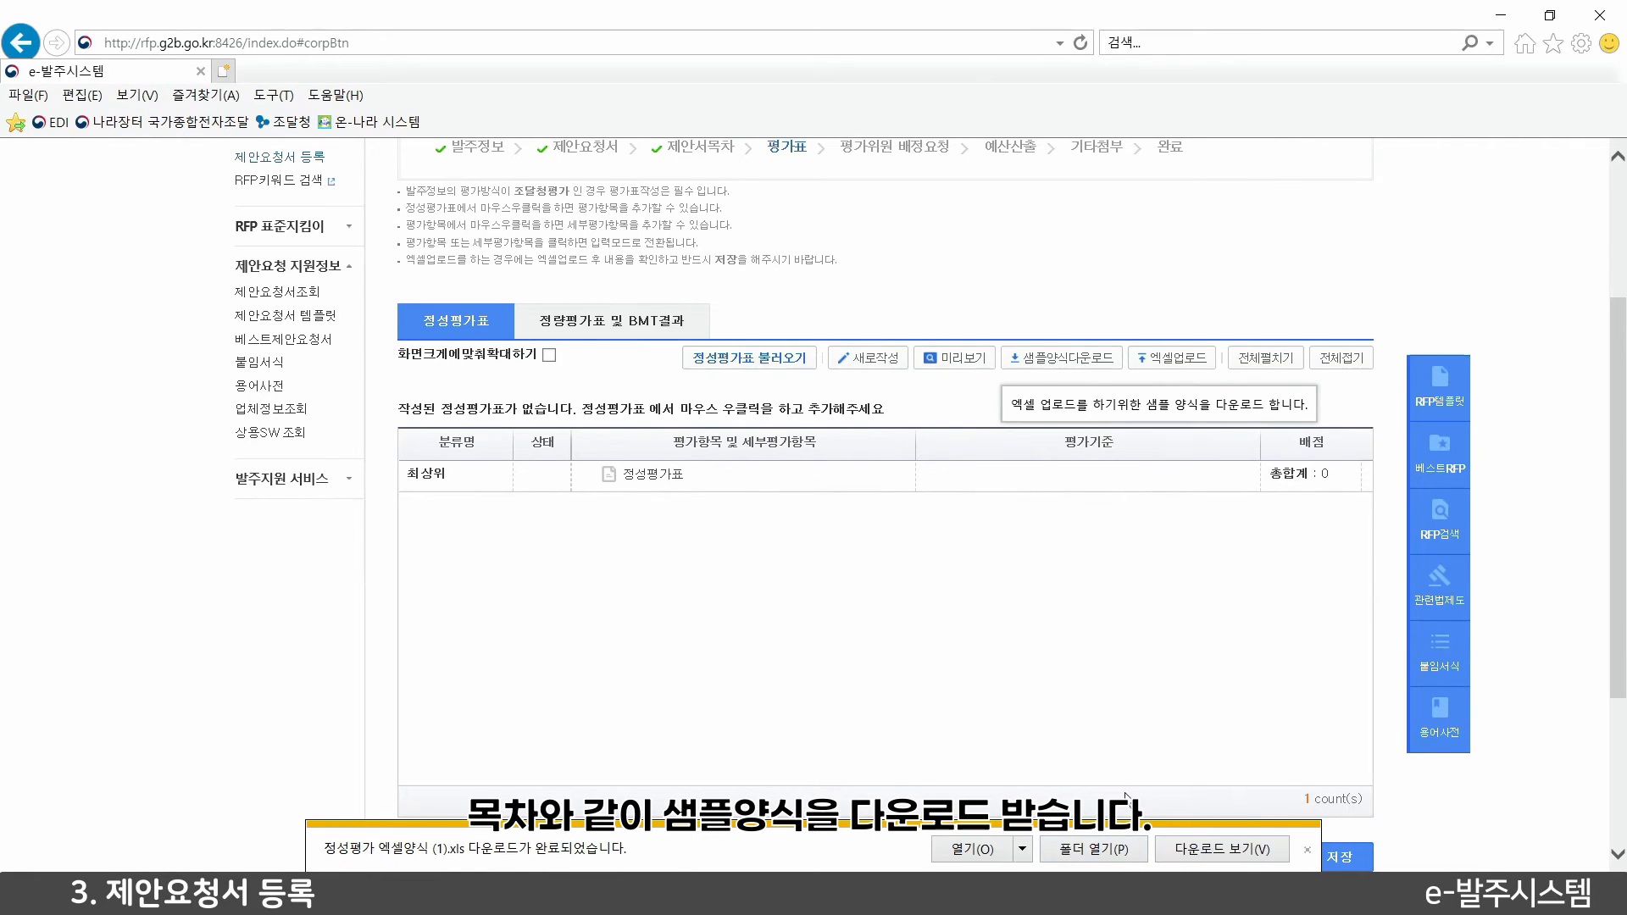
{"action": "left_click", "coordinate": [973, 848]}
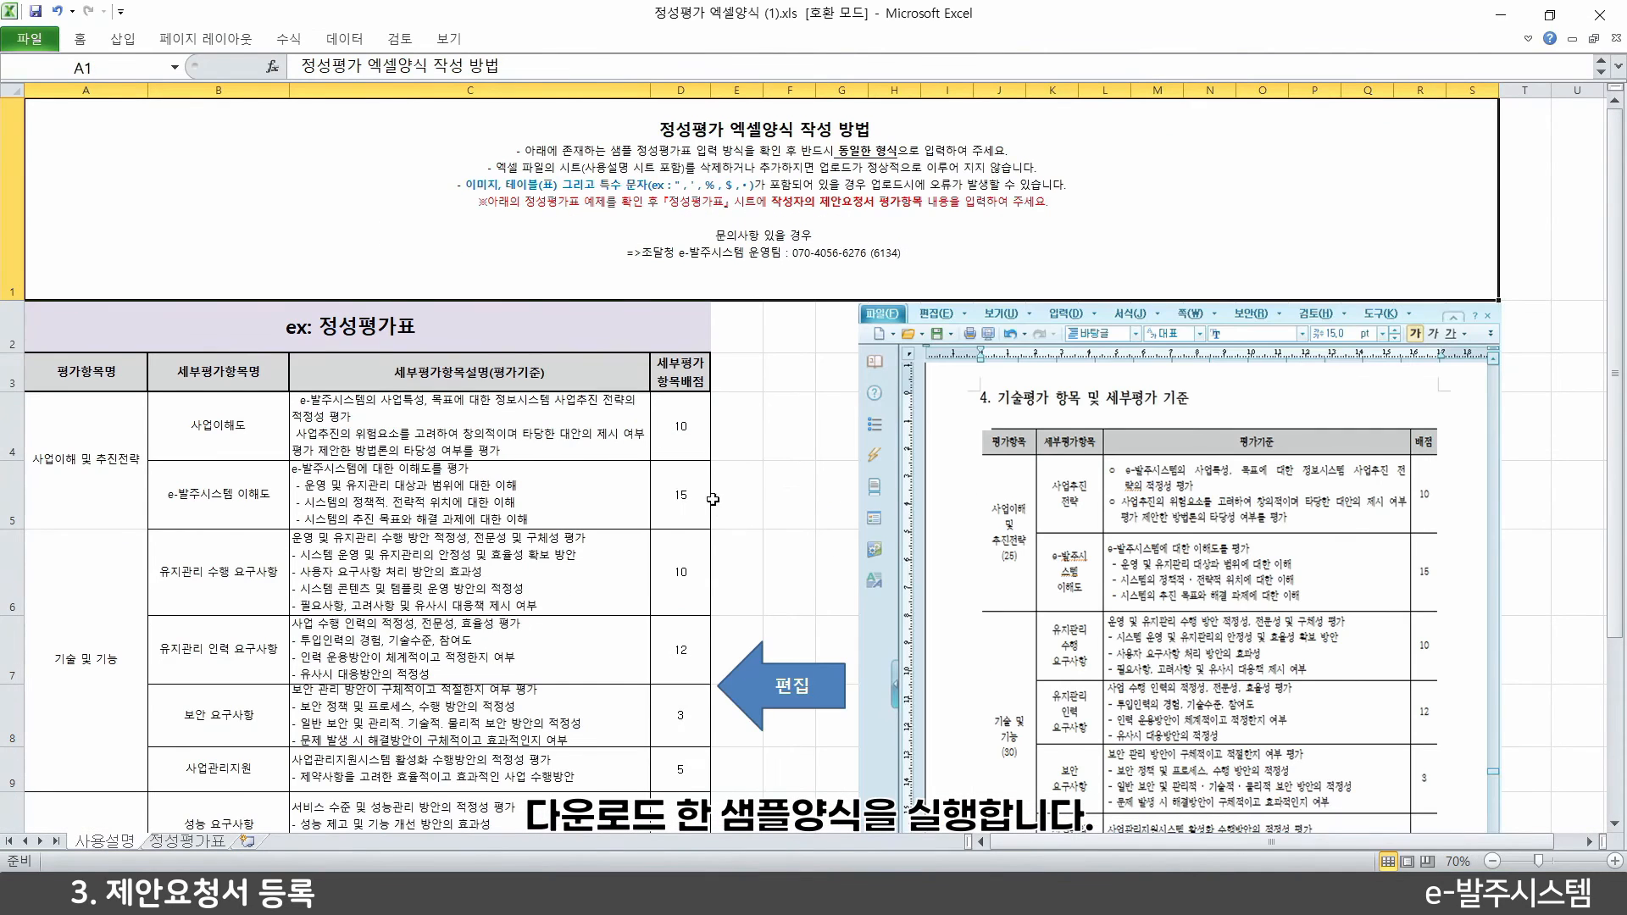
{"action": "scroll", "coordinate": [458, 429], "scroll_direction": "down", "scroll_amount": 1}
{"action": "scroll", "coordinate": [497, 418], "scroll_direction": "up", "scroll_amount": 1}
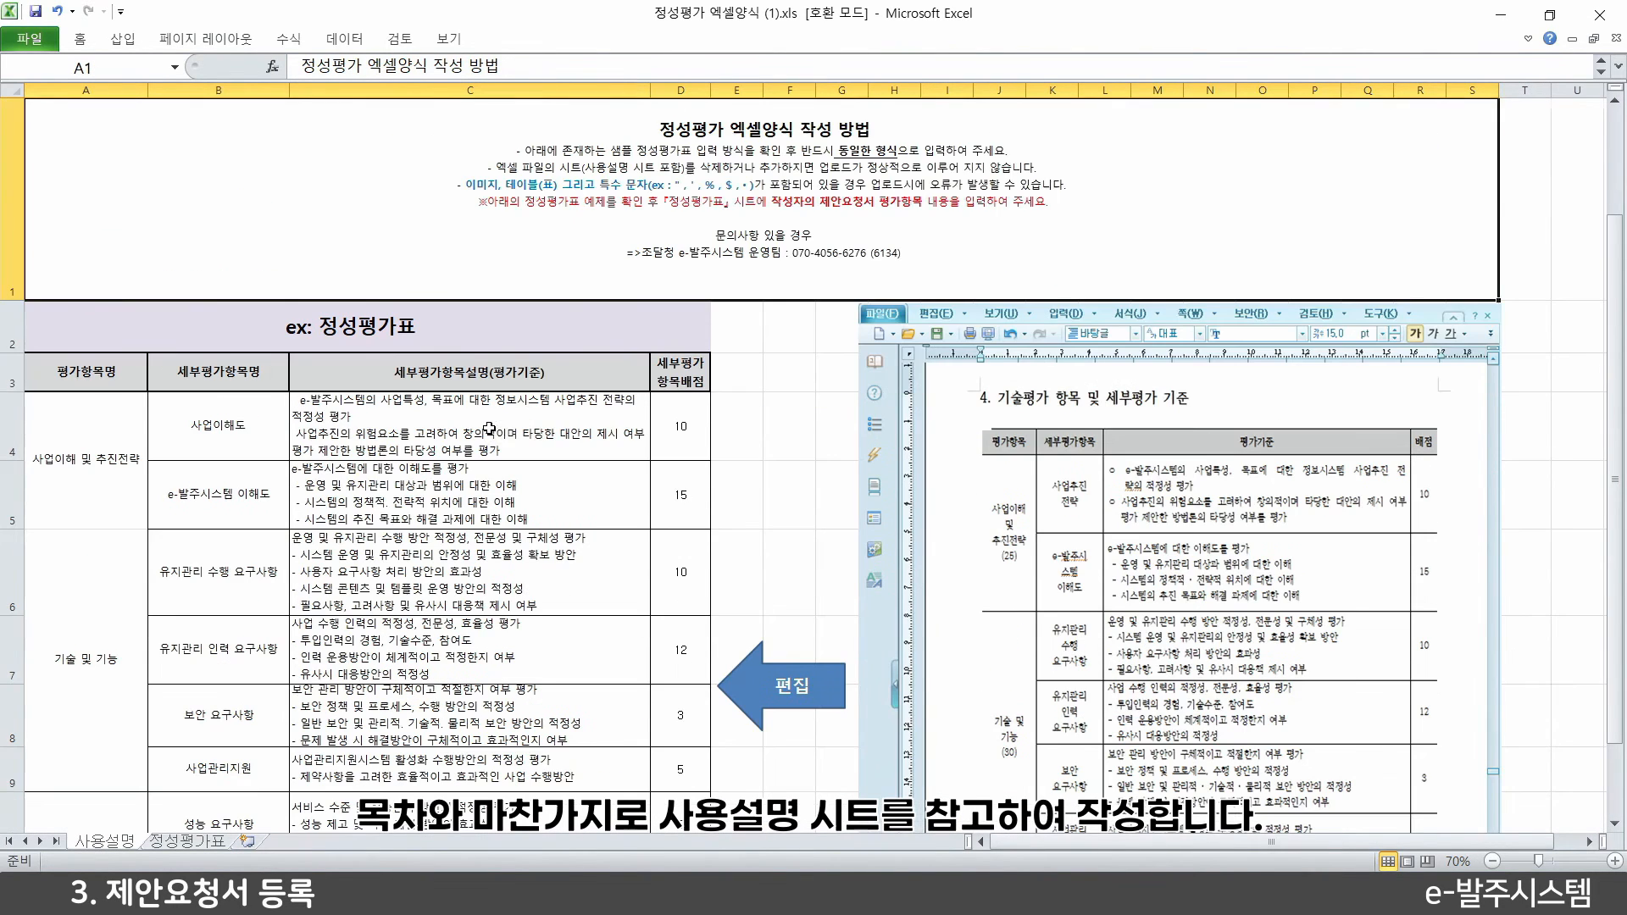
Copy the example contents A4:D13 from the 사용설명 sheet into the 정성평가표 sheet starting at cell A3
{"action": "left_click_drag", "start_coordinate": [146, 437], "coordinate": [683, 624]}
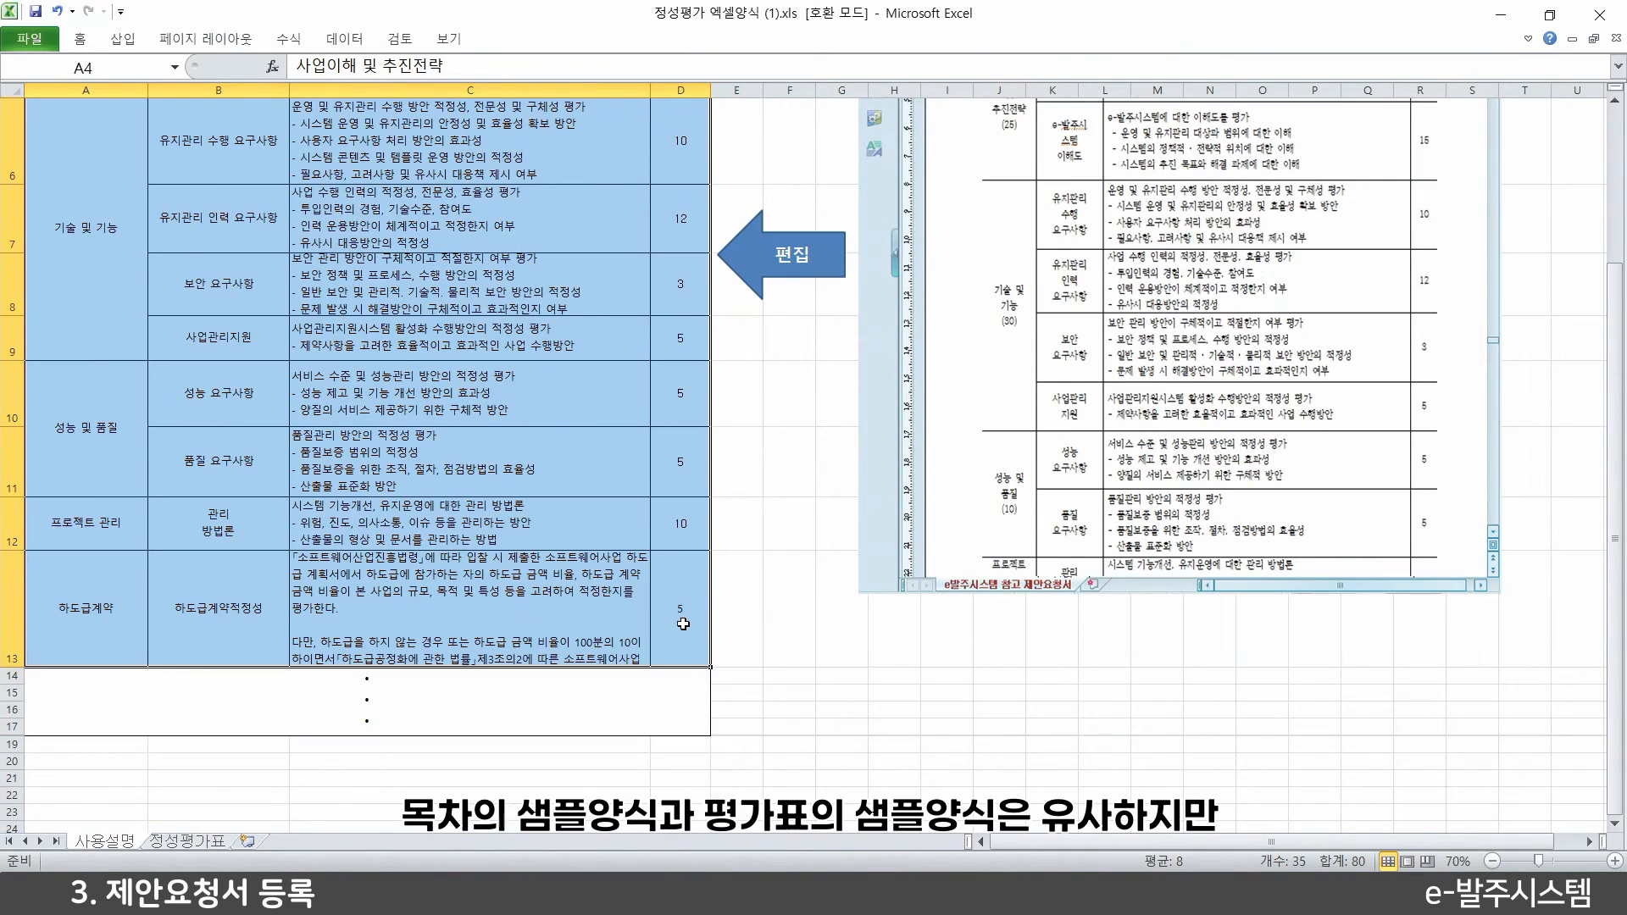
{"action": "key", "text": "ctrl+c"}
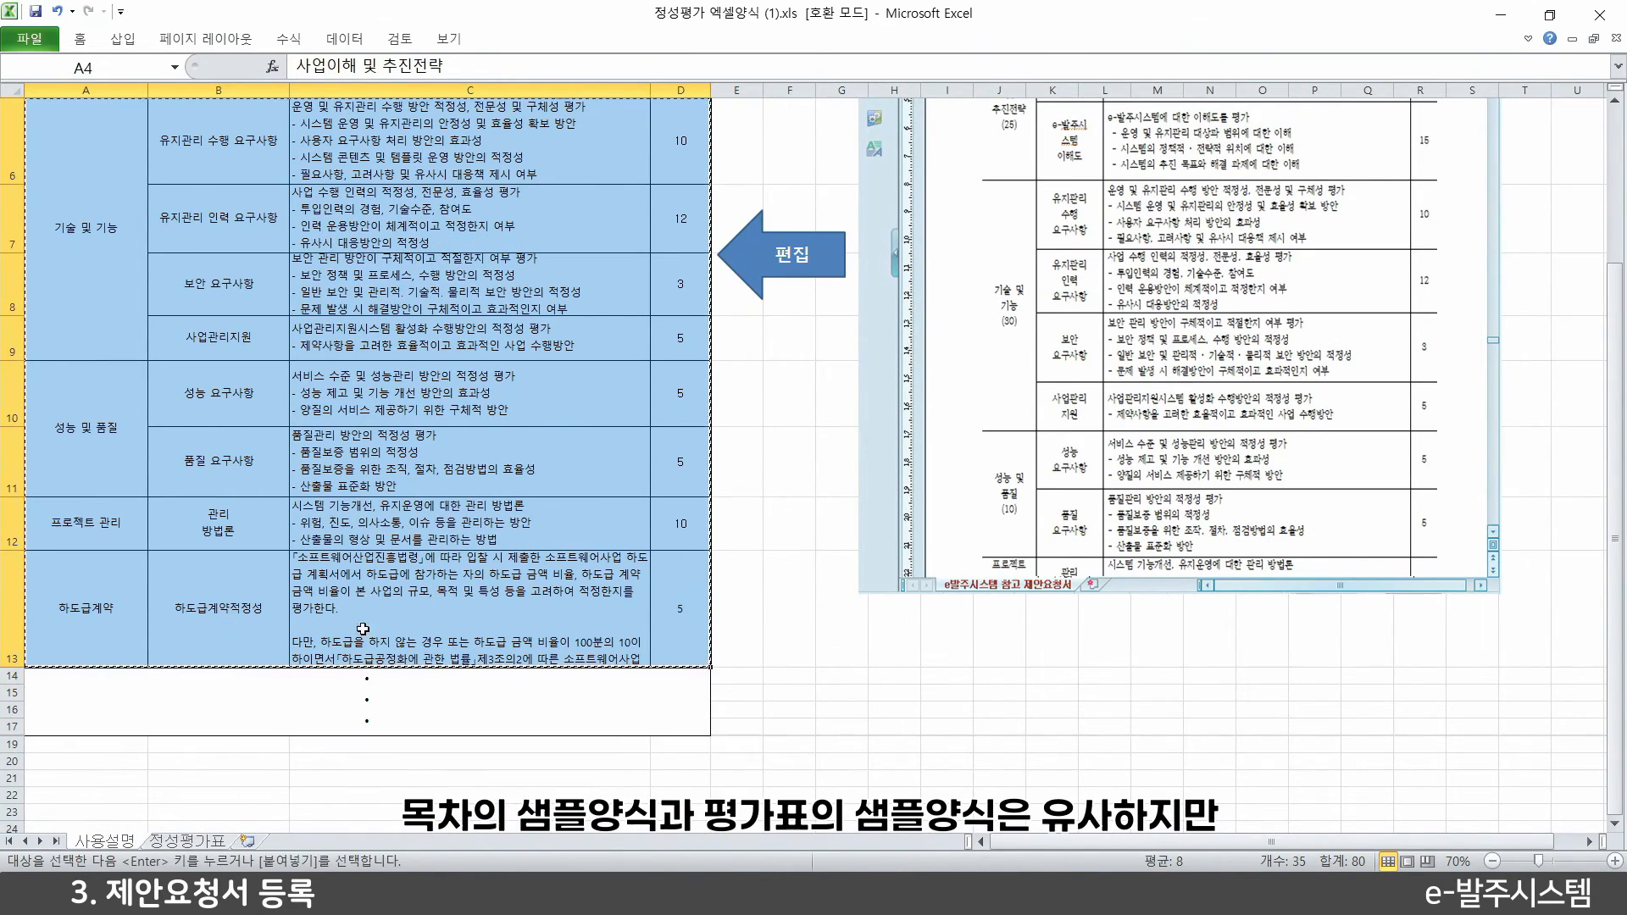
{"action": "scroll", "coordinate": [288, 648], "scroll_direction": "up", "scroll_amount": 2}
{"action": "scroll", "coordinate": [264, 576], "scroll_direction": "down", "scroll_amount": 1}
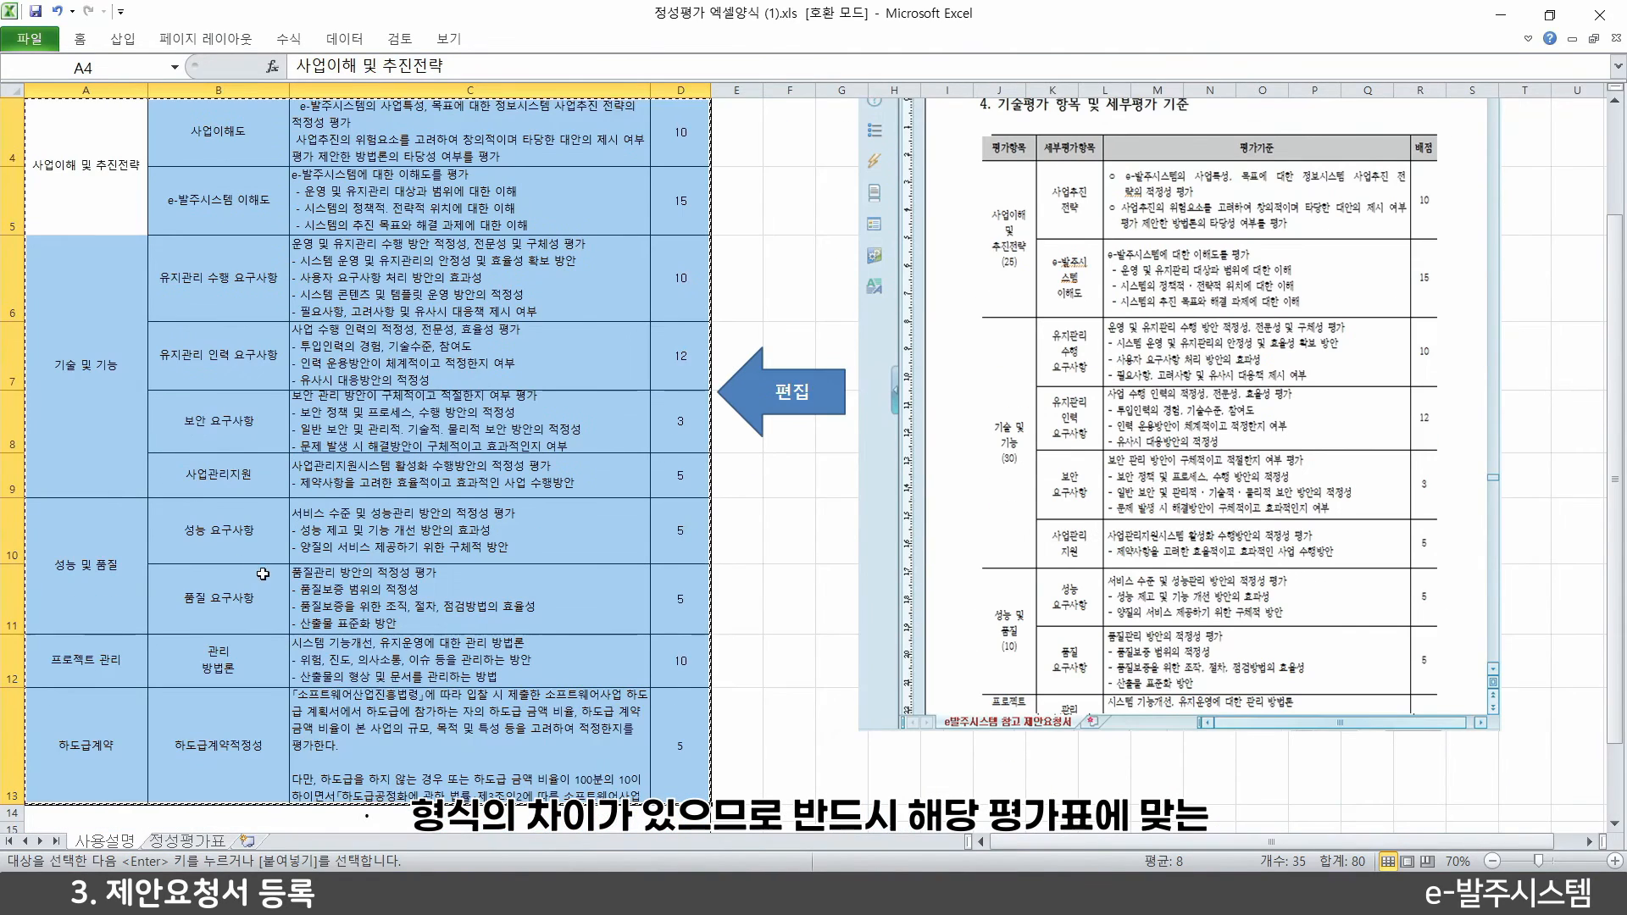
{"action": "scroll", "coordinate": [286, 563], "scroll_direction": "up", "scroll_amount": 1}
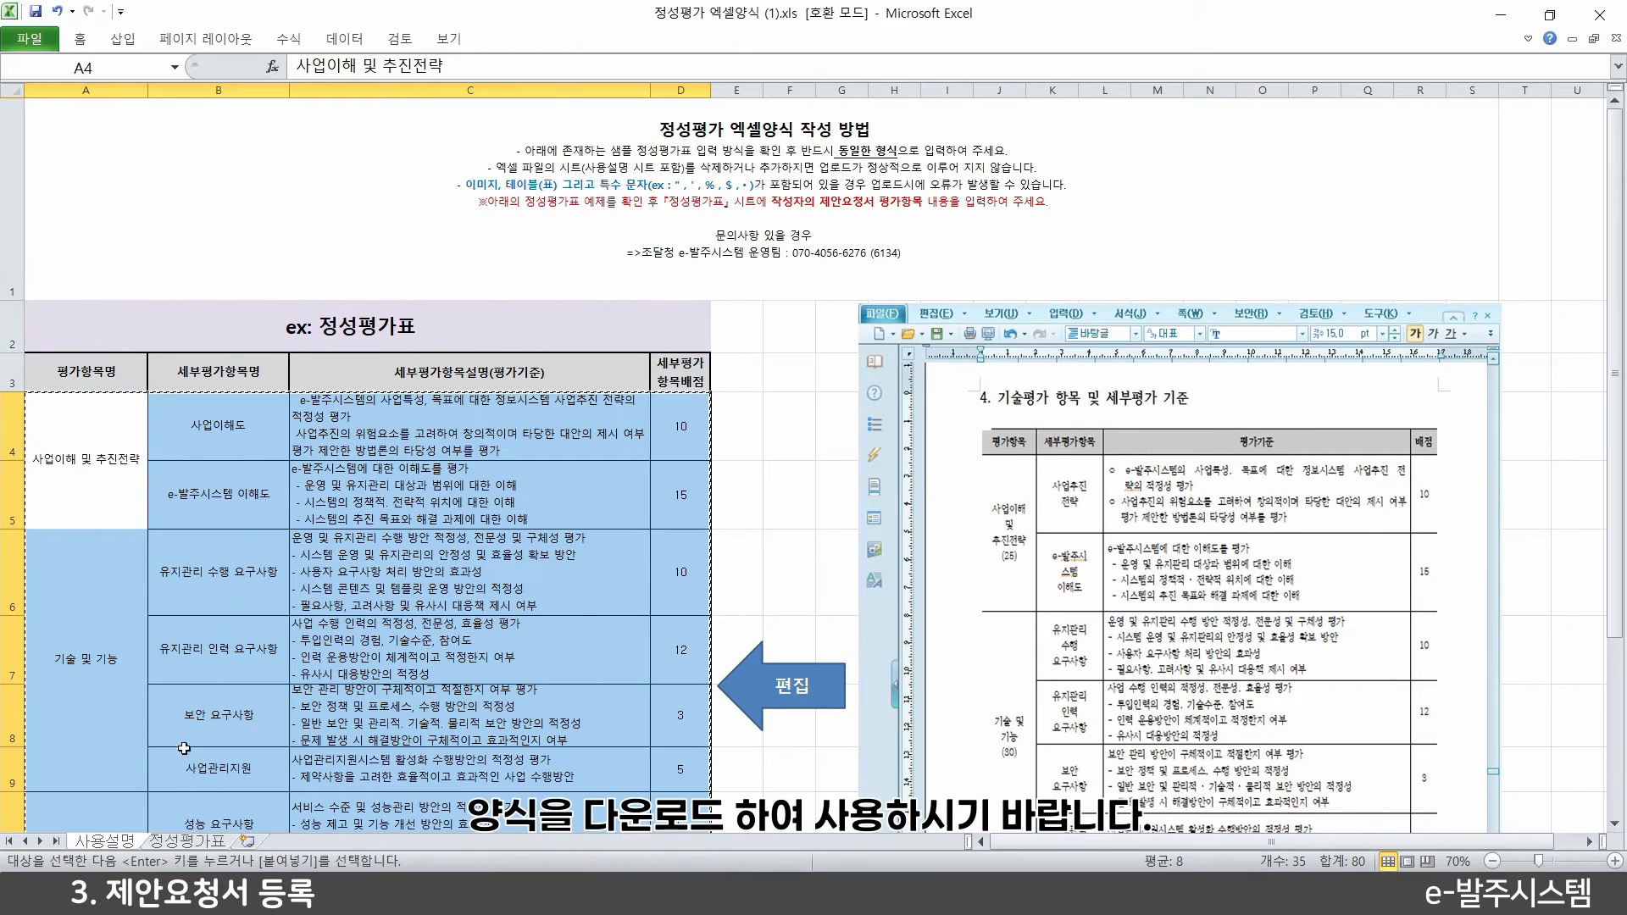
{"action": "left_click", "coordinate": [171, 843]}
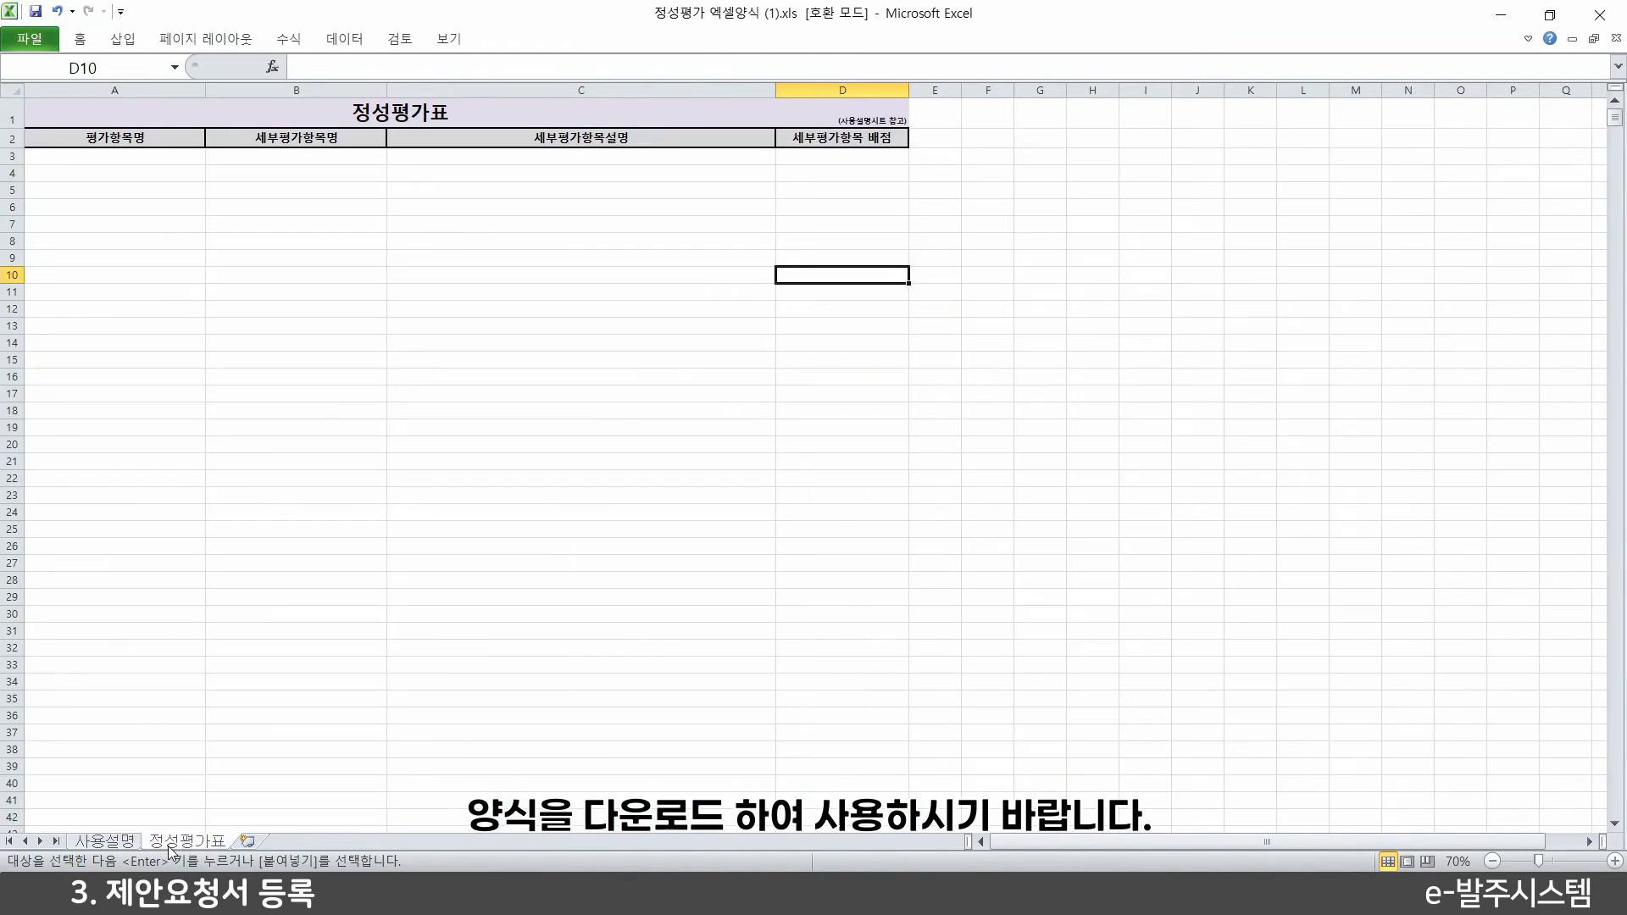
{"action": "left_click", "coordinate": [76, 152]}
{"action": "key", "text": "ctrl+v"}
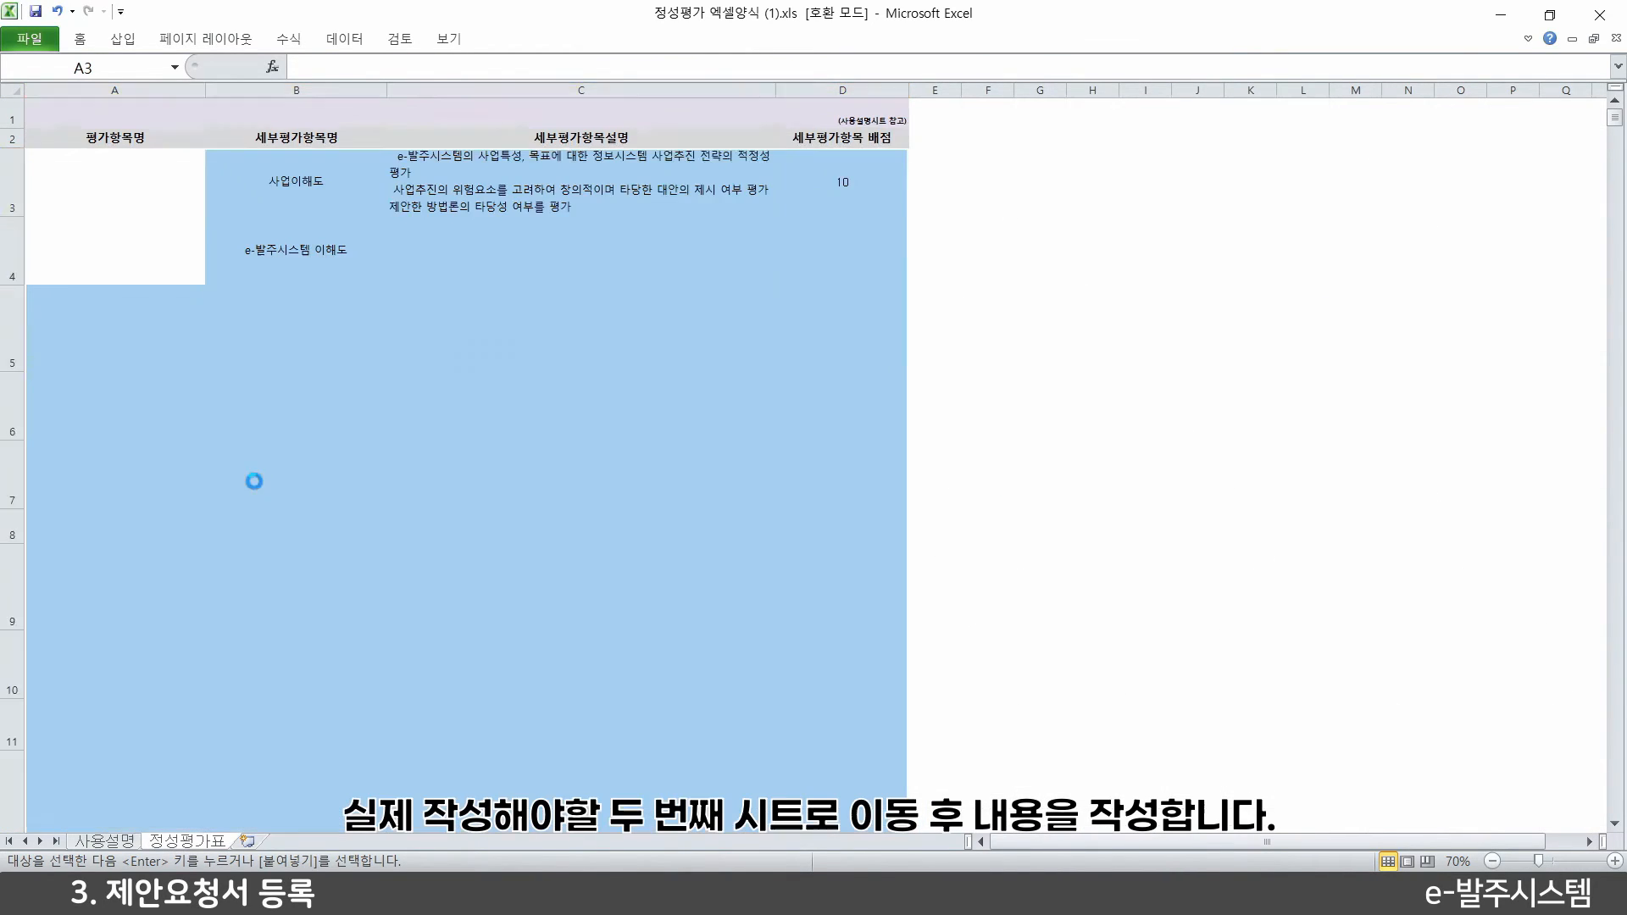
{"action": "left_click", "coordinate": [174, 375]}
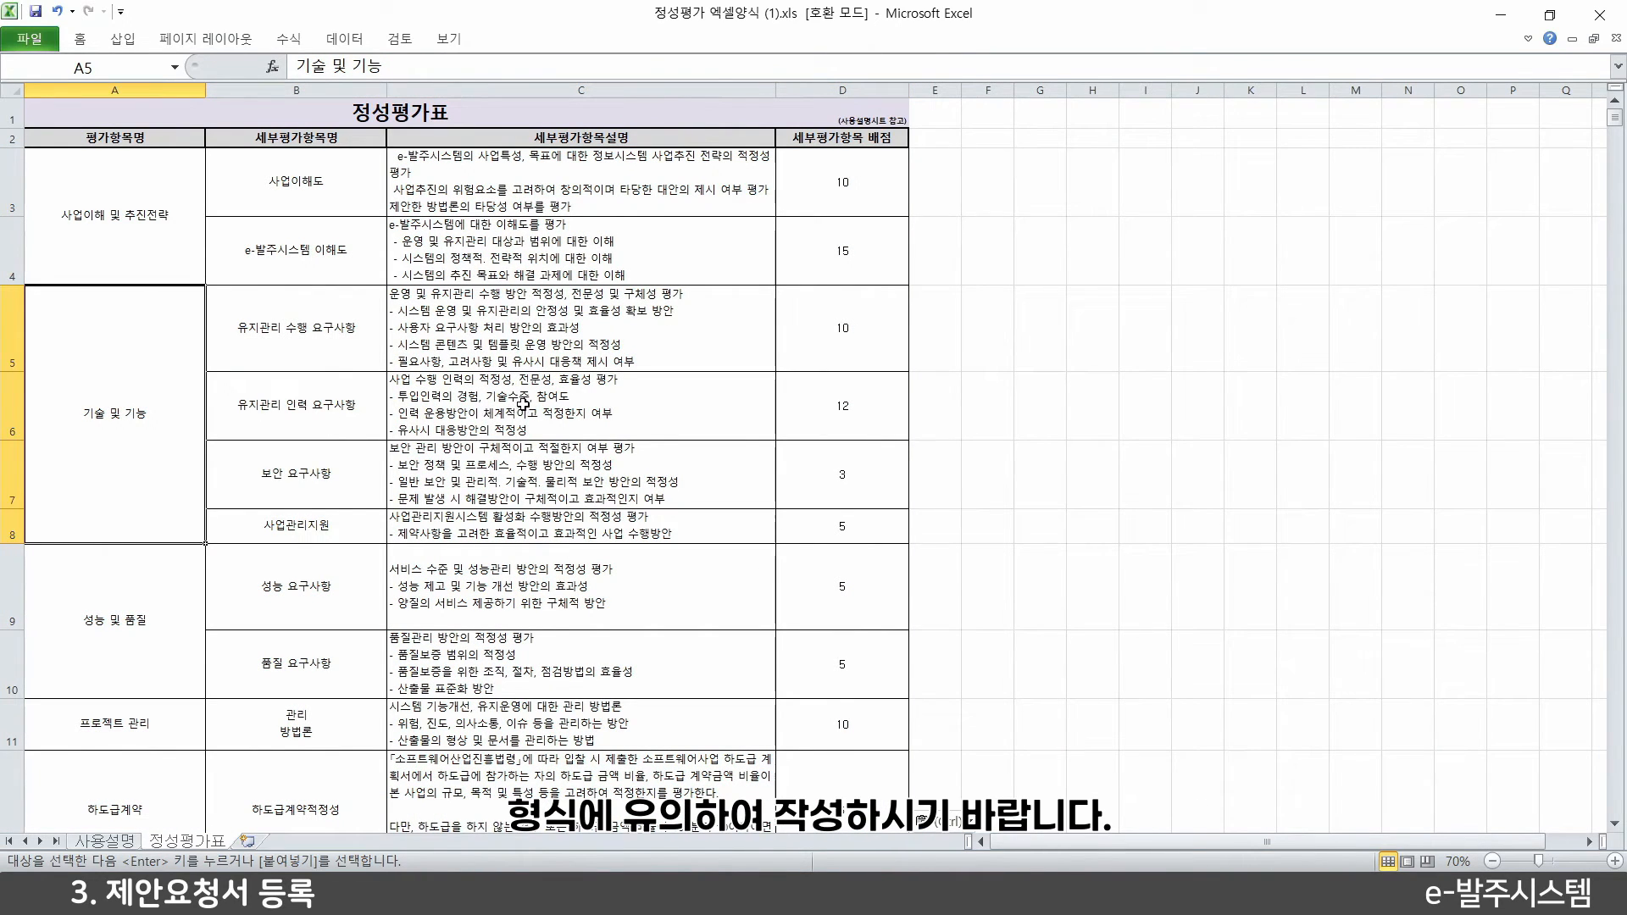
{"action": "key", "text": "Escape"}
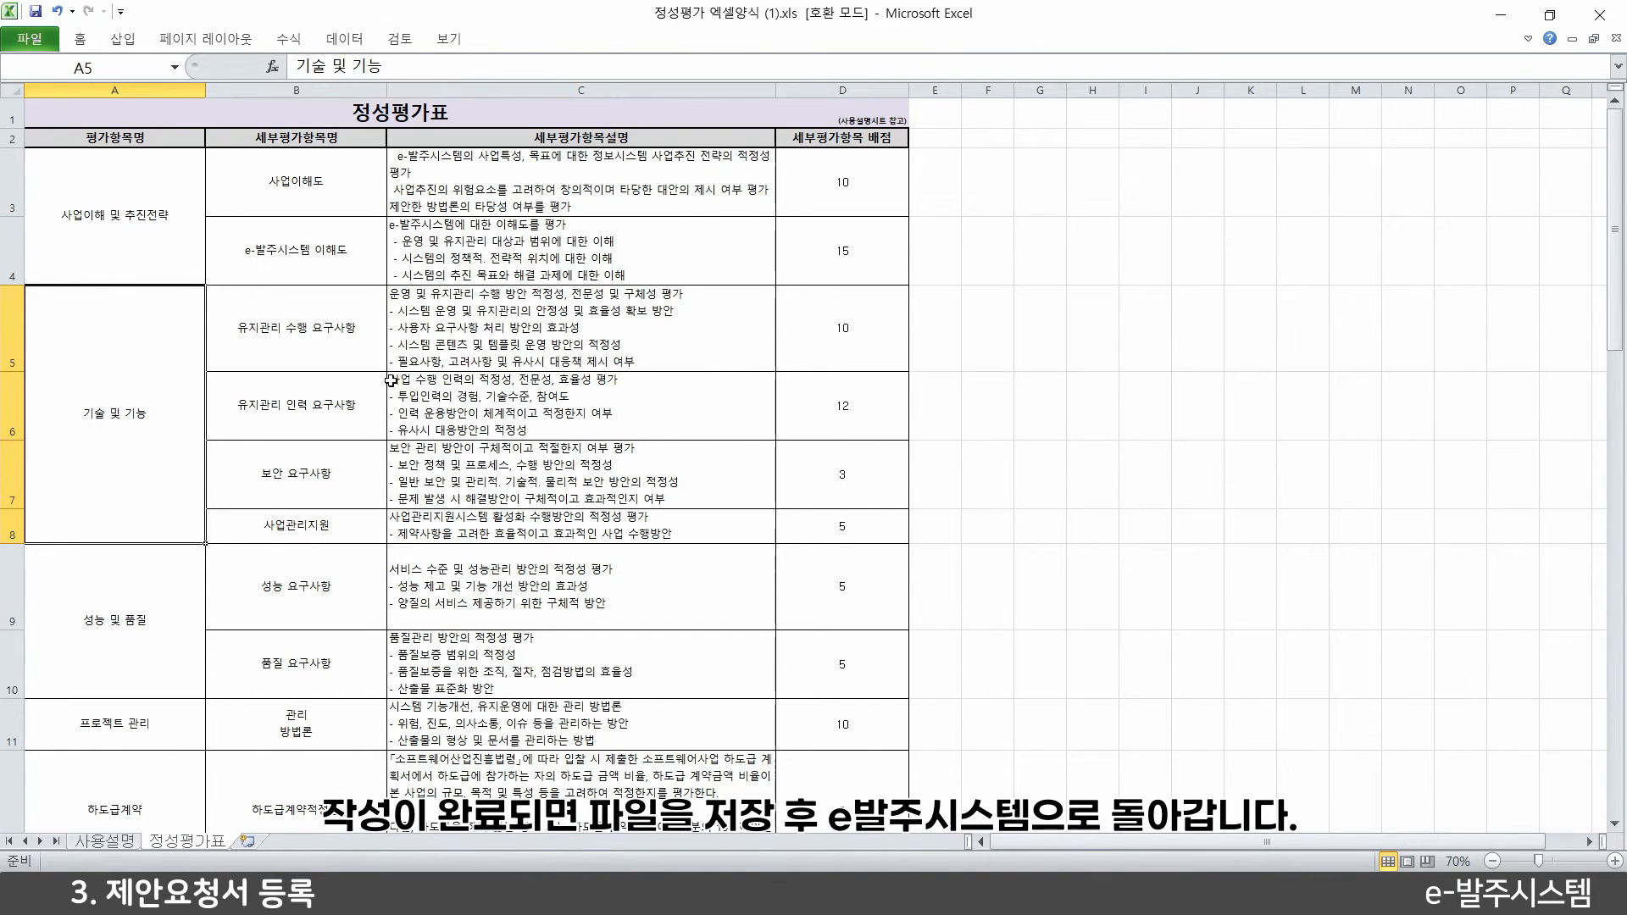
Switch to e-발주시스템 and upload 정성평가 엑셀양식 (1).xls from the 다운로드 folder as the 정성평가표, confirming the Excel upload
{"action": "left_click", "coordinate": [1500, 15]}
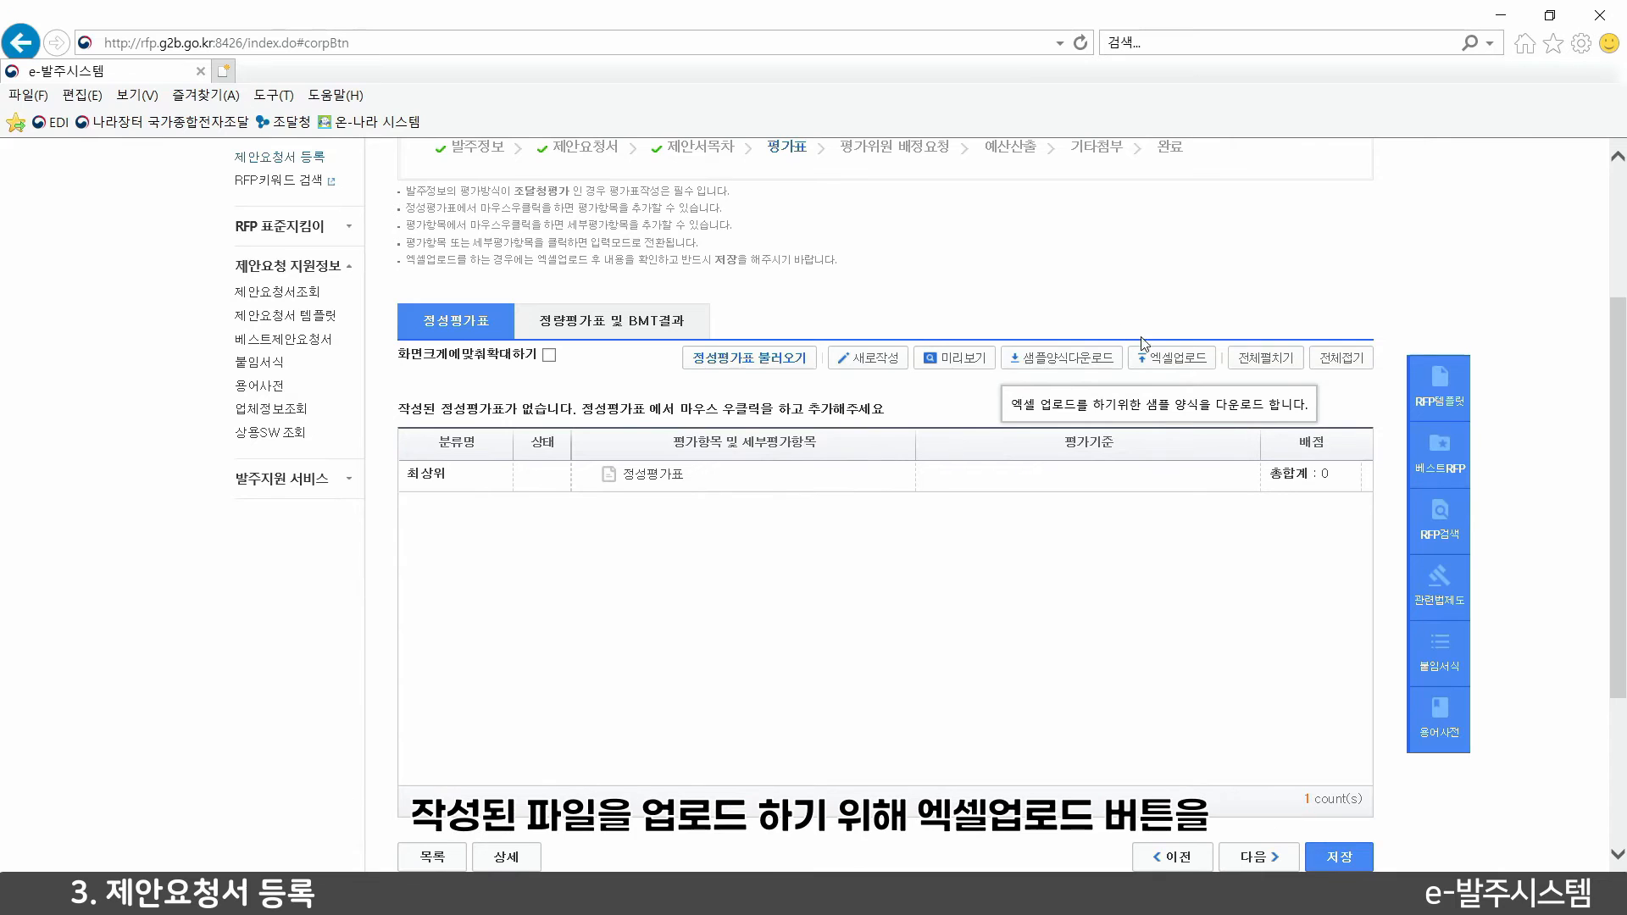
{"action": "left_click", "coordinate": [1166, 361]}
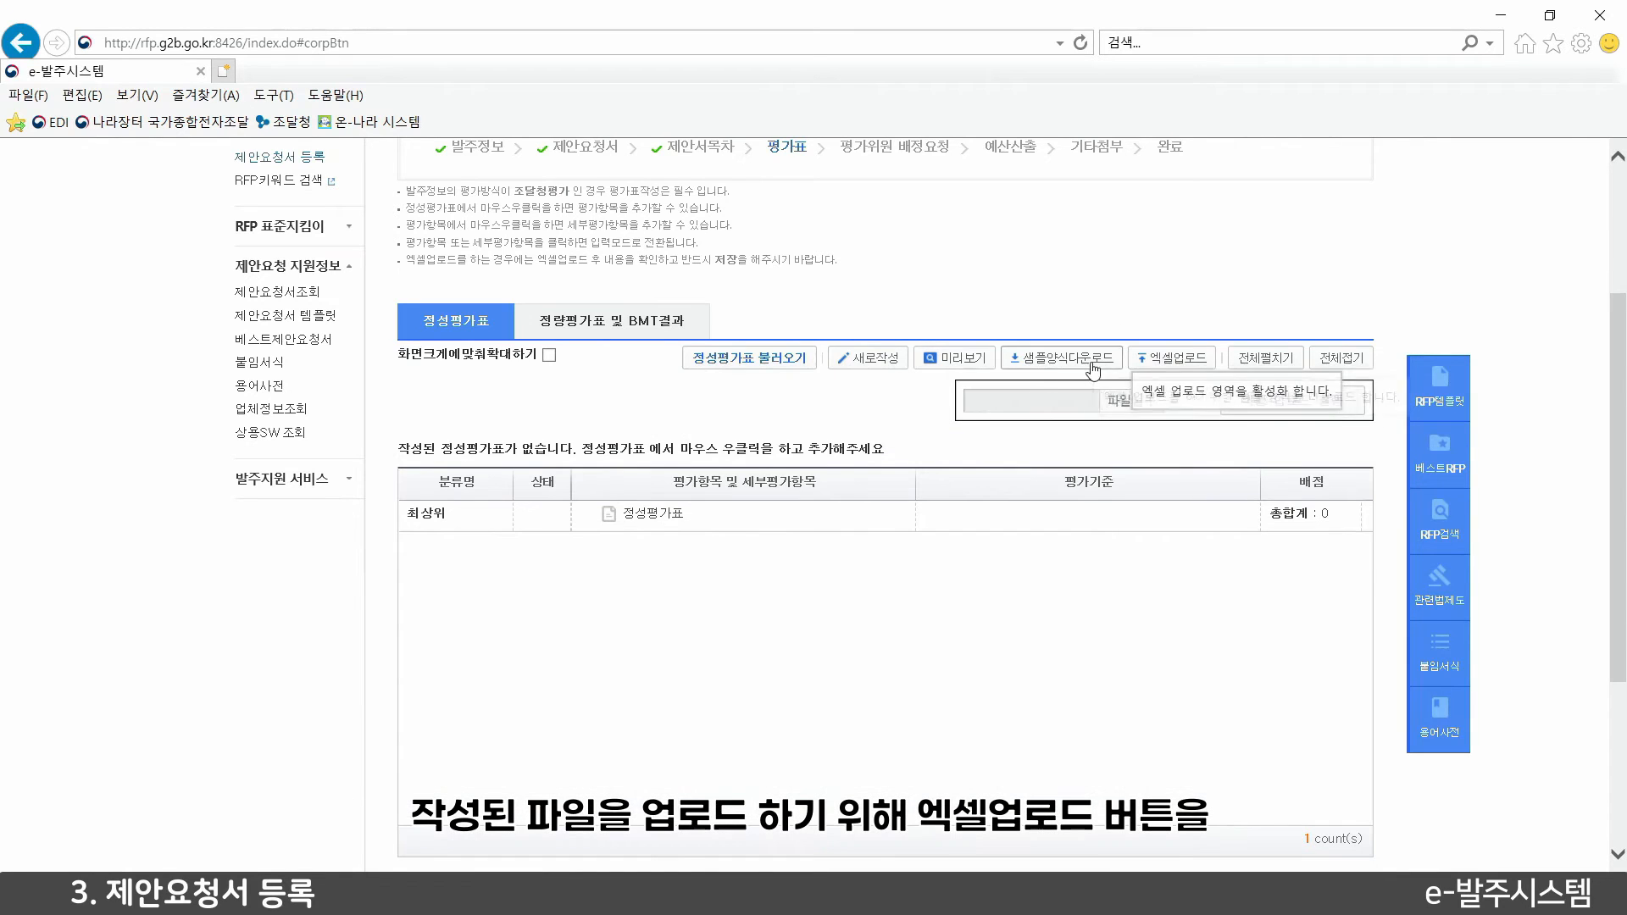
{"action": "left_click", "coordinate": [1120, 402]}
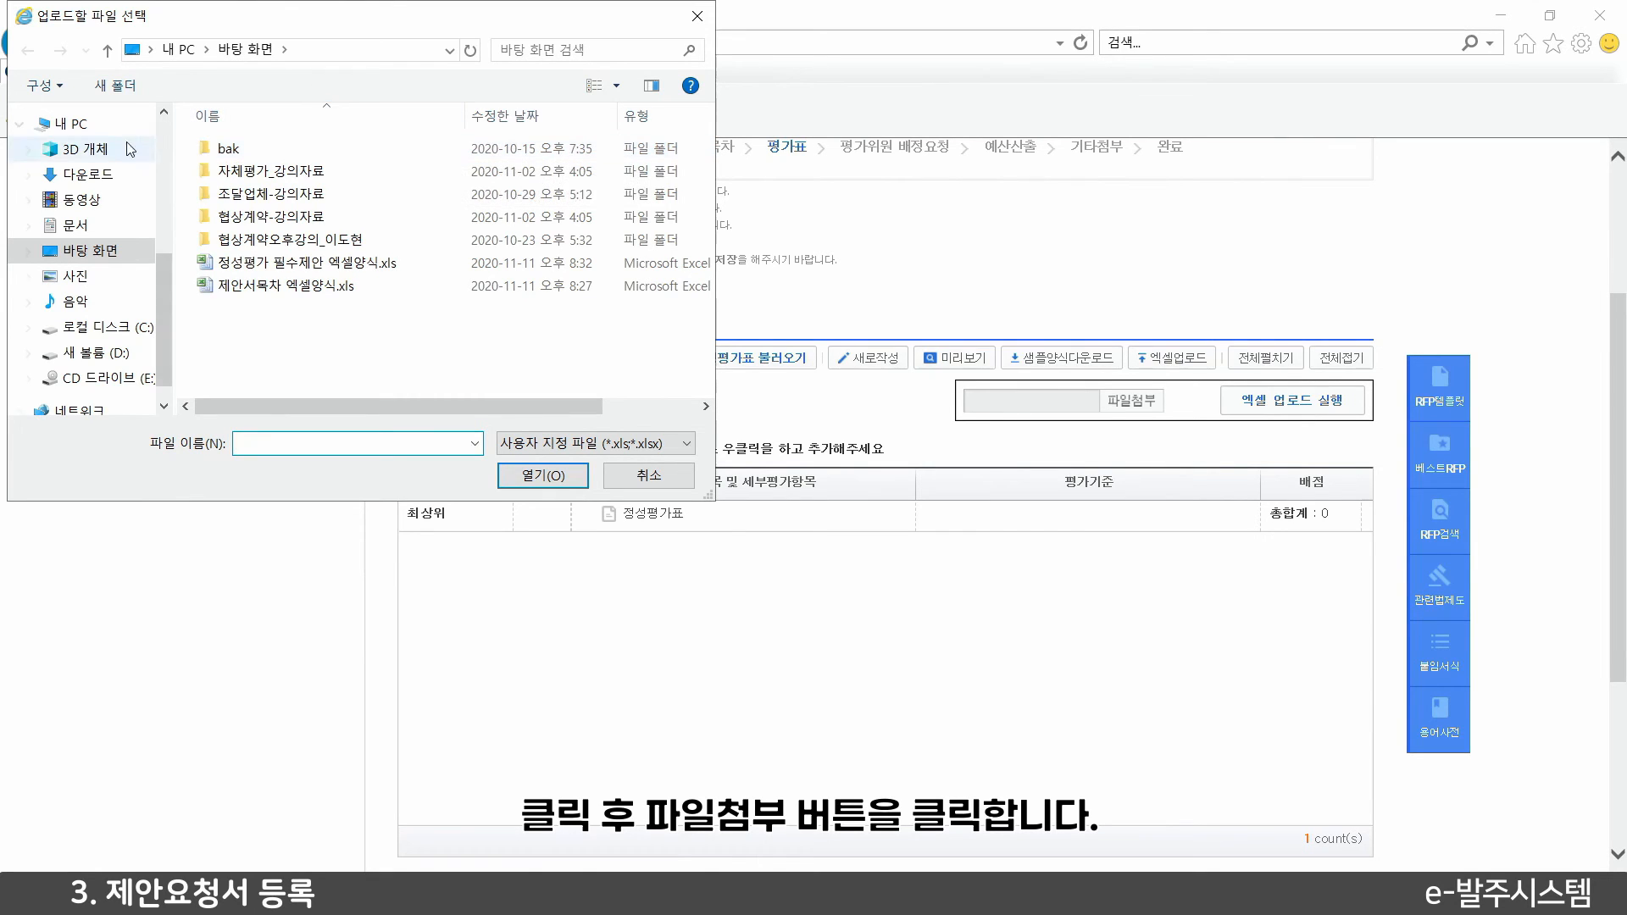
{"action": "left_click", "coordinate": [89, 174]}
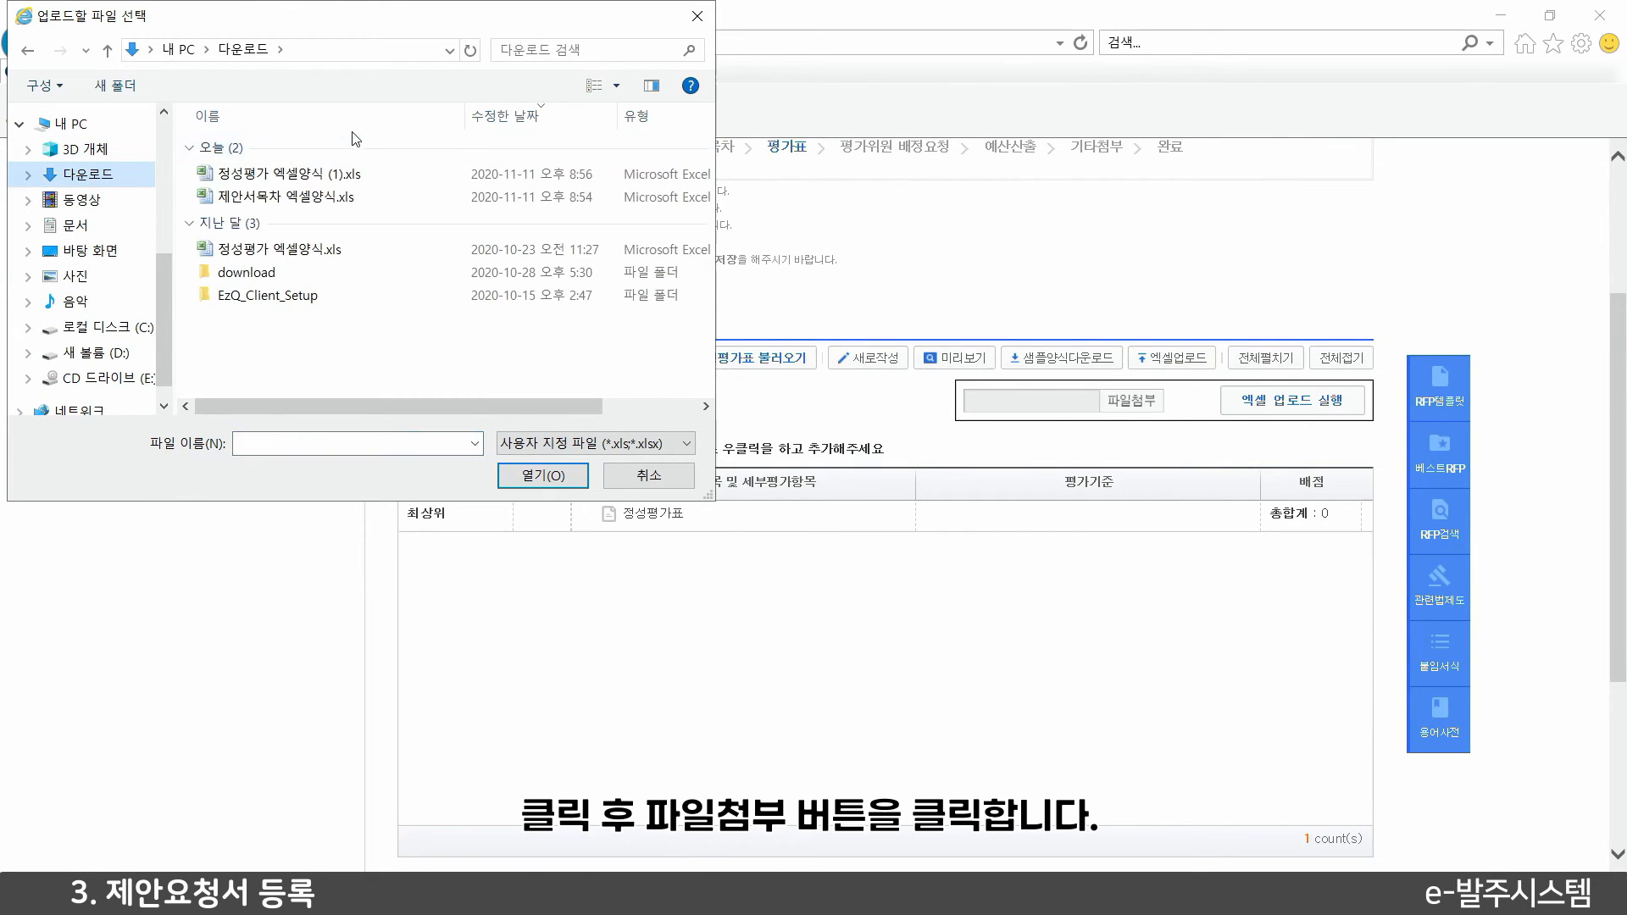
{"action": "left_click", "coordinate": [370, 175]}
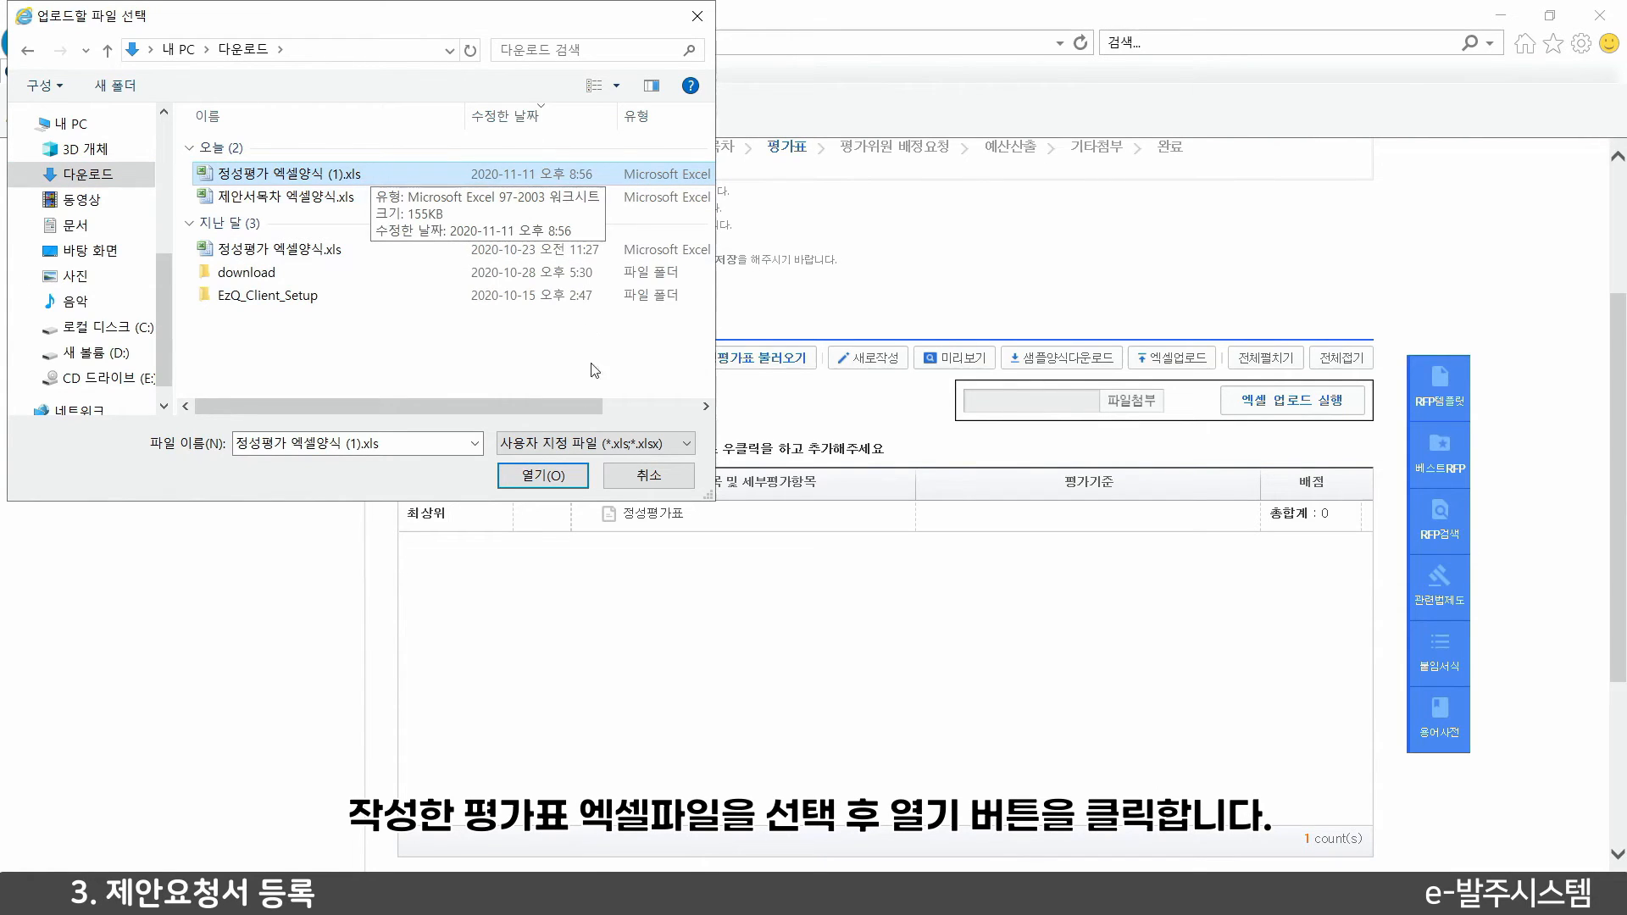
{"action": "left_click", "coordinate": [532, 476]}
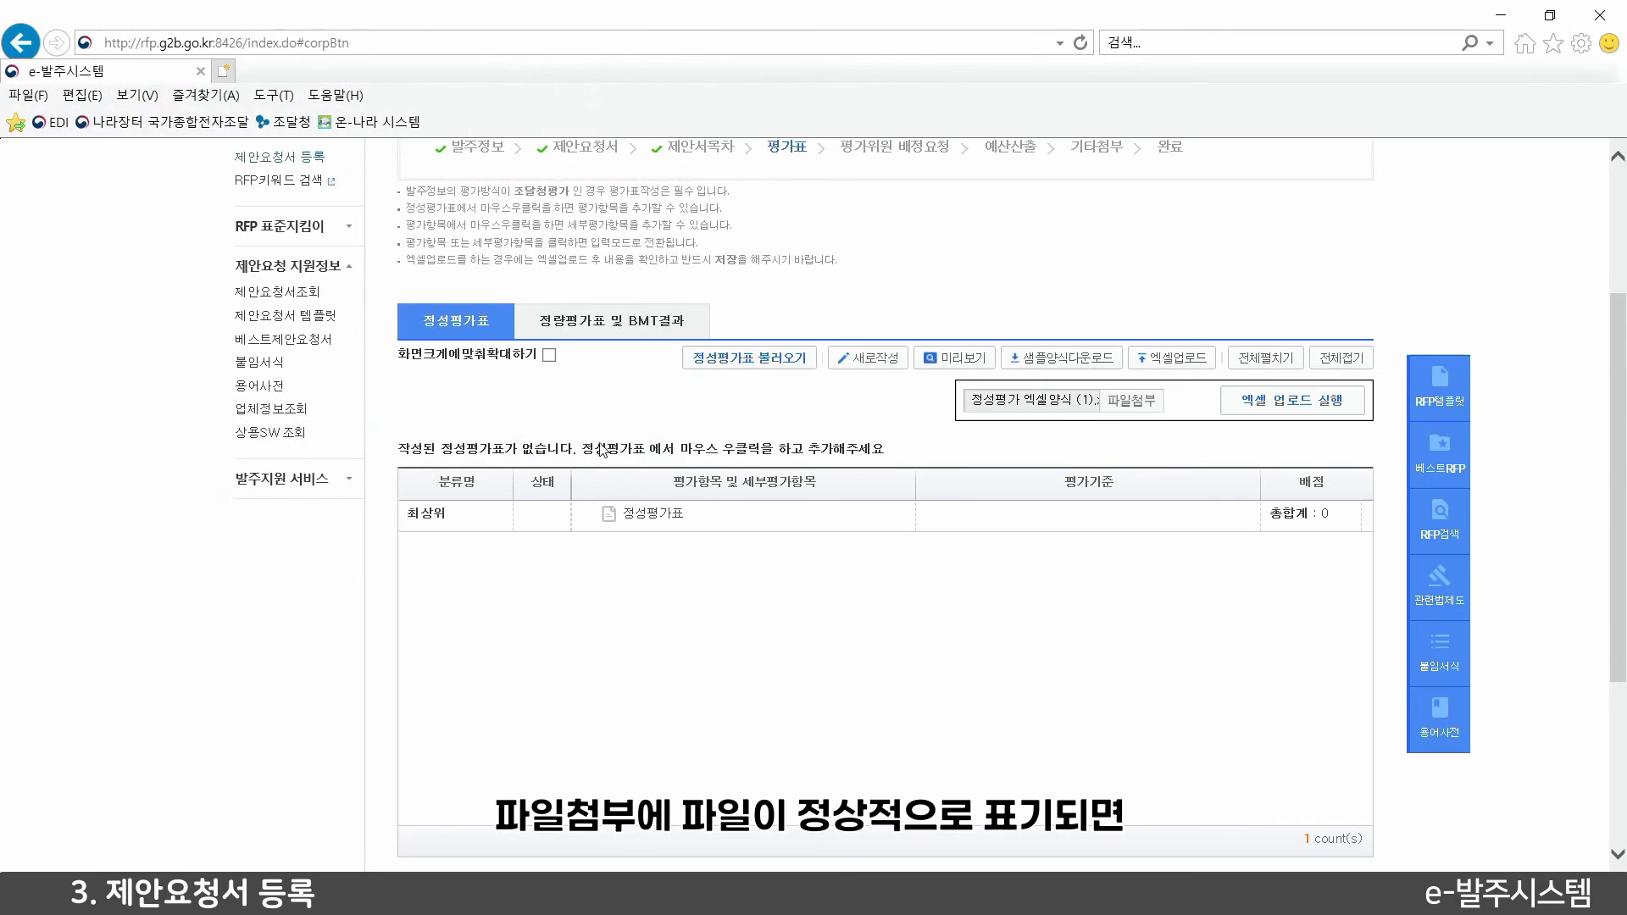
{"action": "left_click", "coordinate": [1273, 400]}
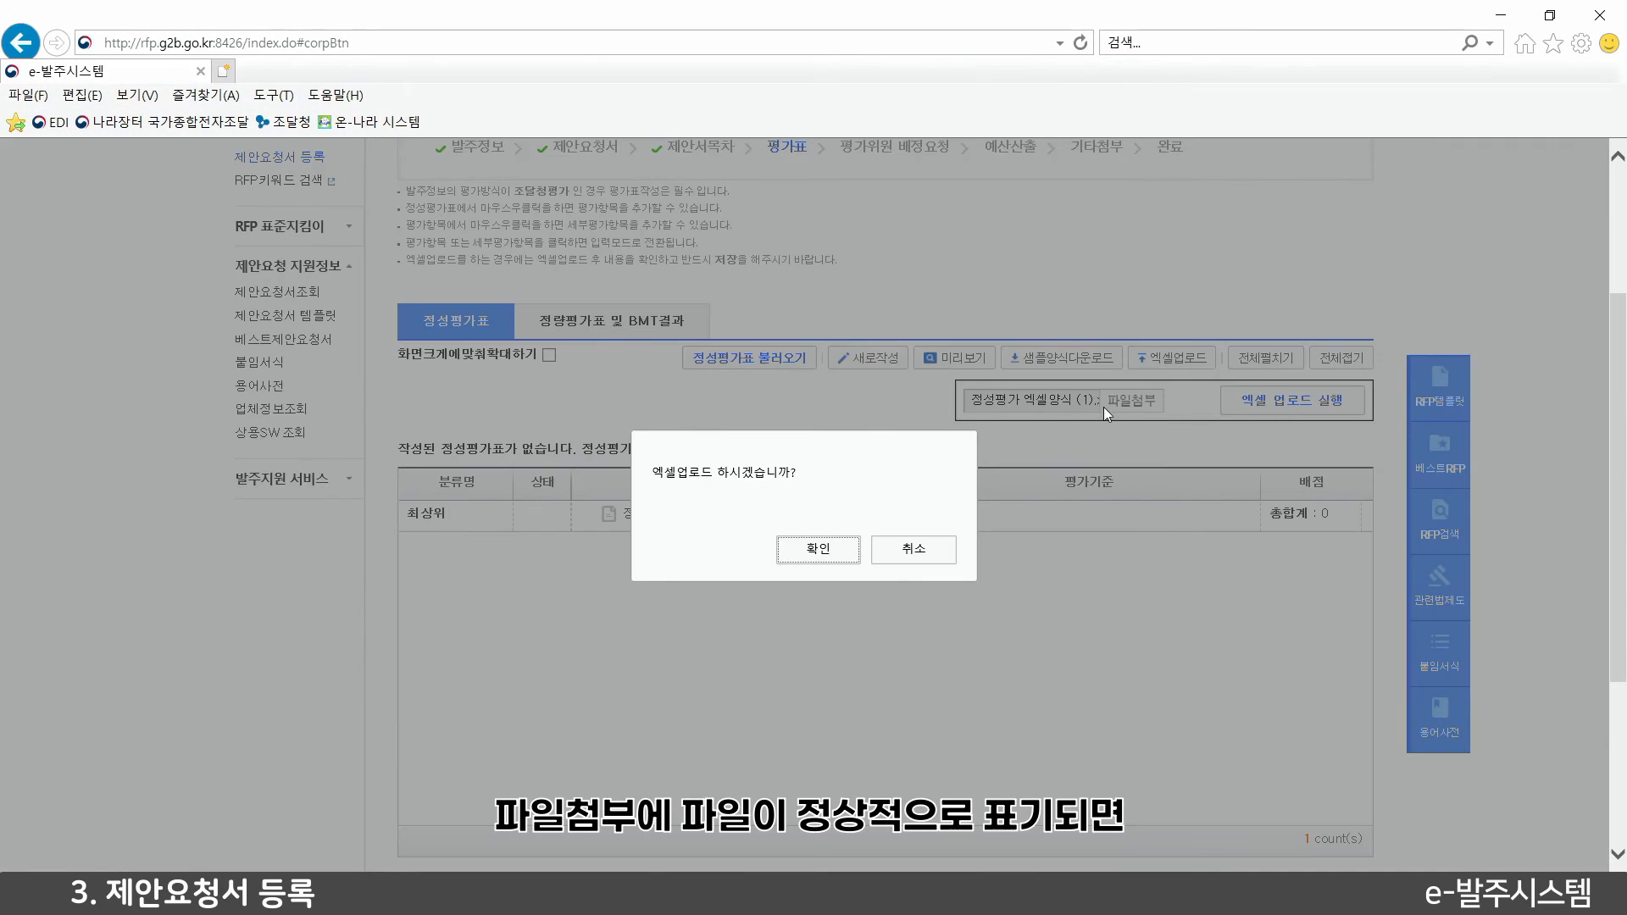
{"action": "left_click", "coordinate": [818, 548]}
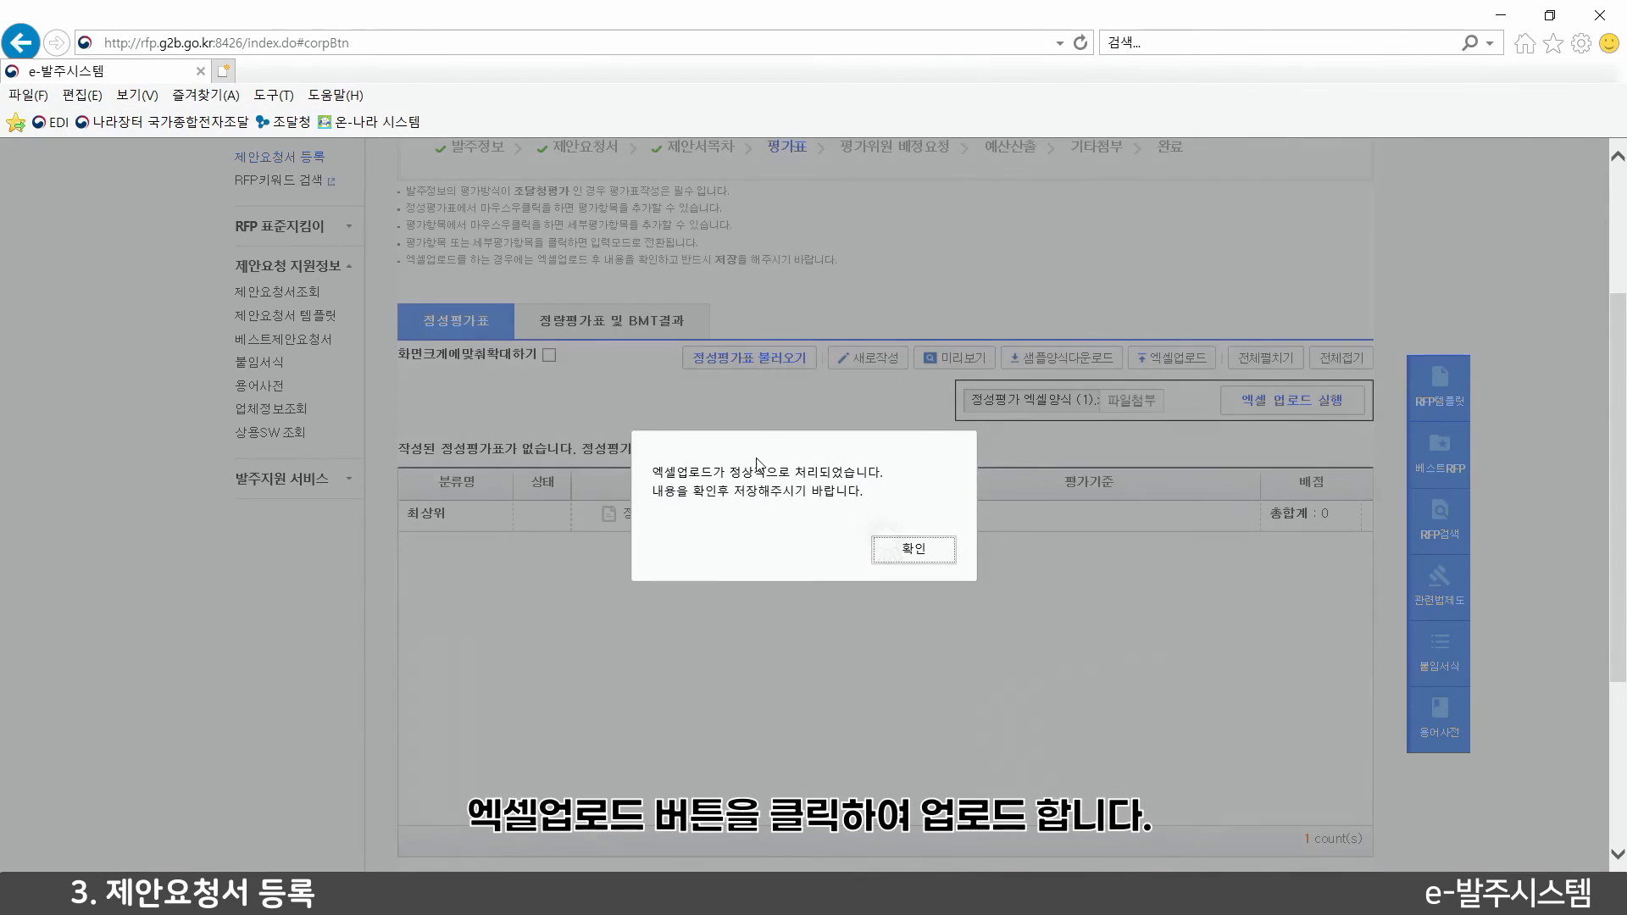
{"action": "left_click", "coordinate": [919, 550]}
Review the uploaded 정성평가표 items, criteria and points, and save them
{"action": "scroll", "coordinate": [870, 497], "scroll_direction": "down", "scroll_amount": 4}
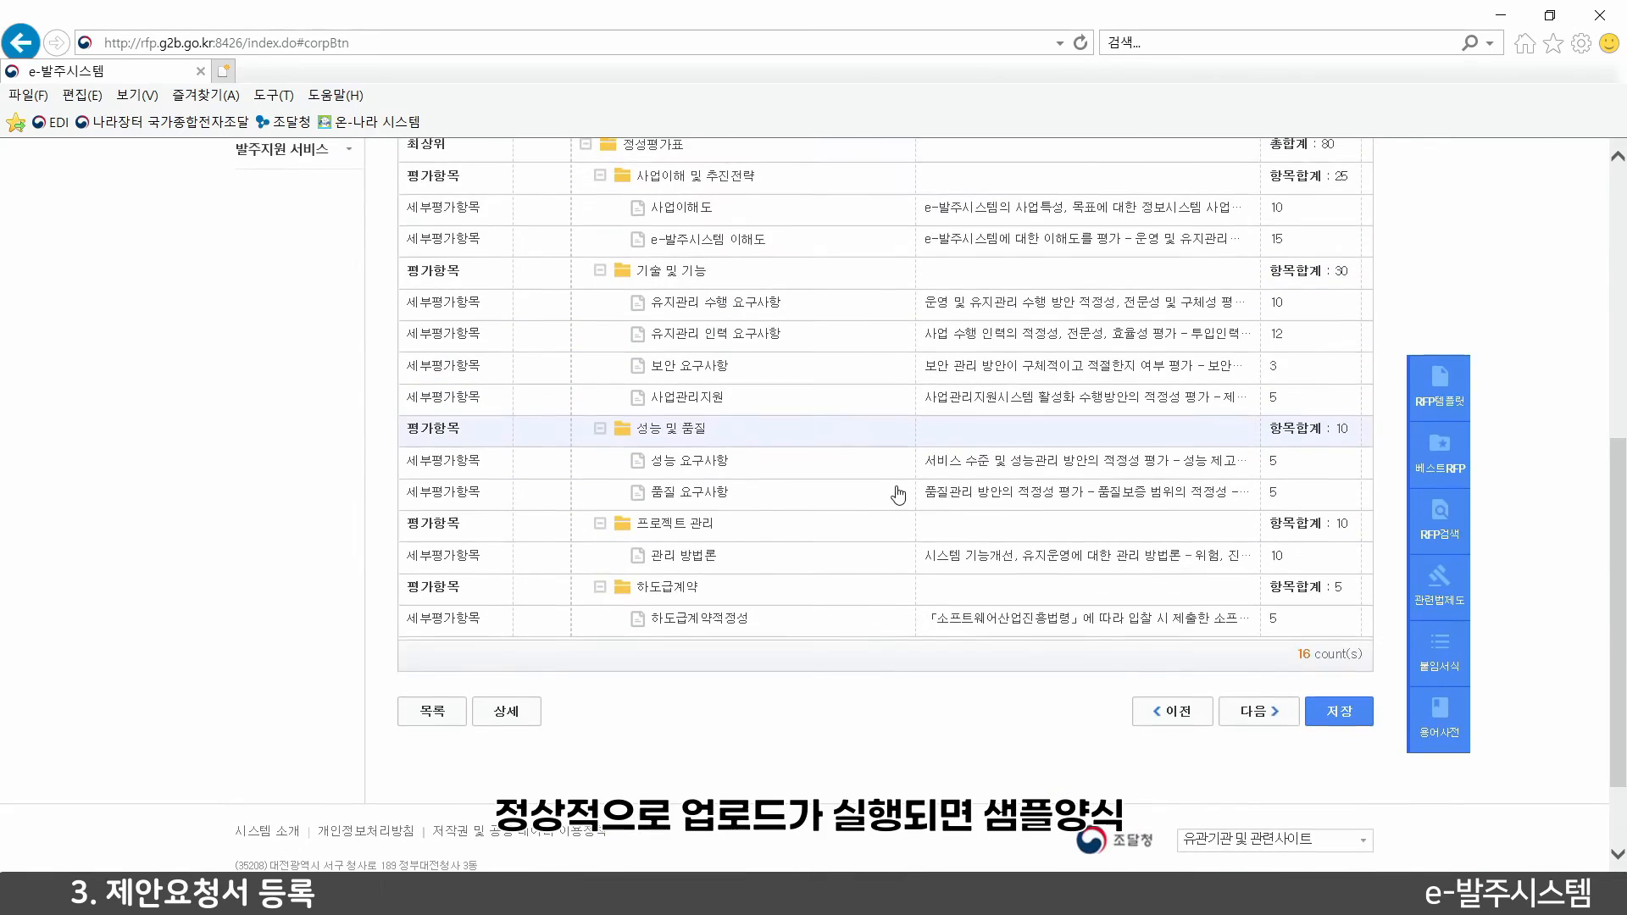
{"action": "scroll", "coordinate": [889, 494], "scroll_direction": "up", "scroll_amount": 2}
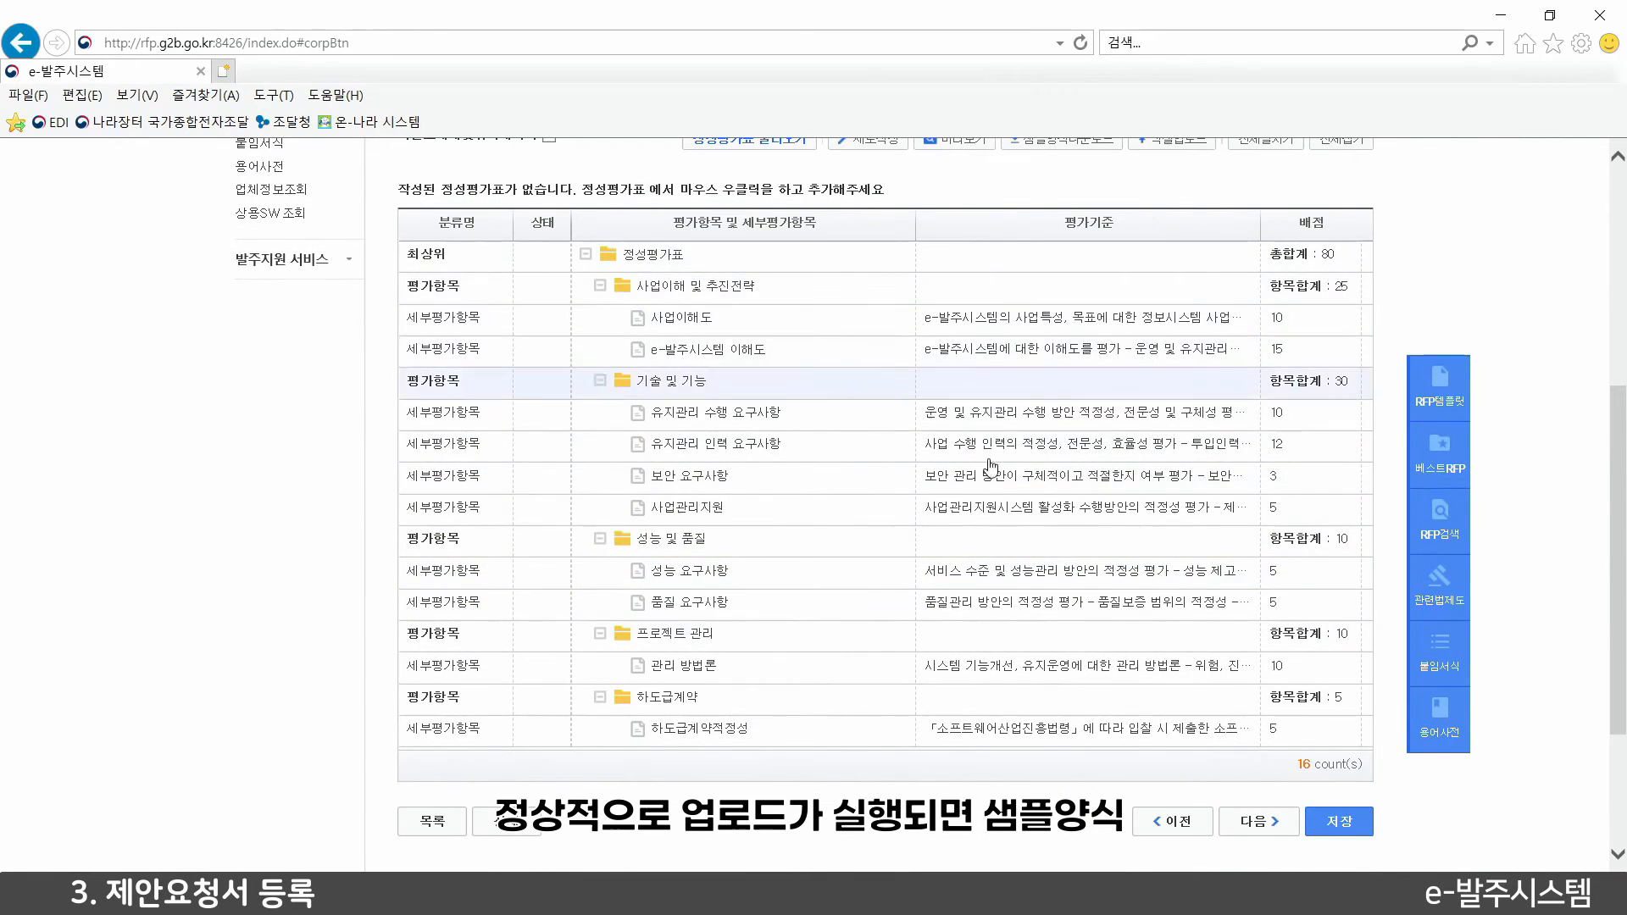
{"action": "scroll", "coordinate": [955, 624], "scroll_direction": "up", "scroll_amount": 3}
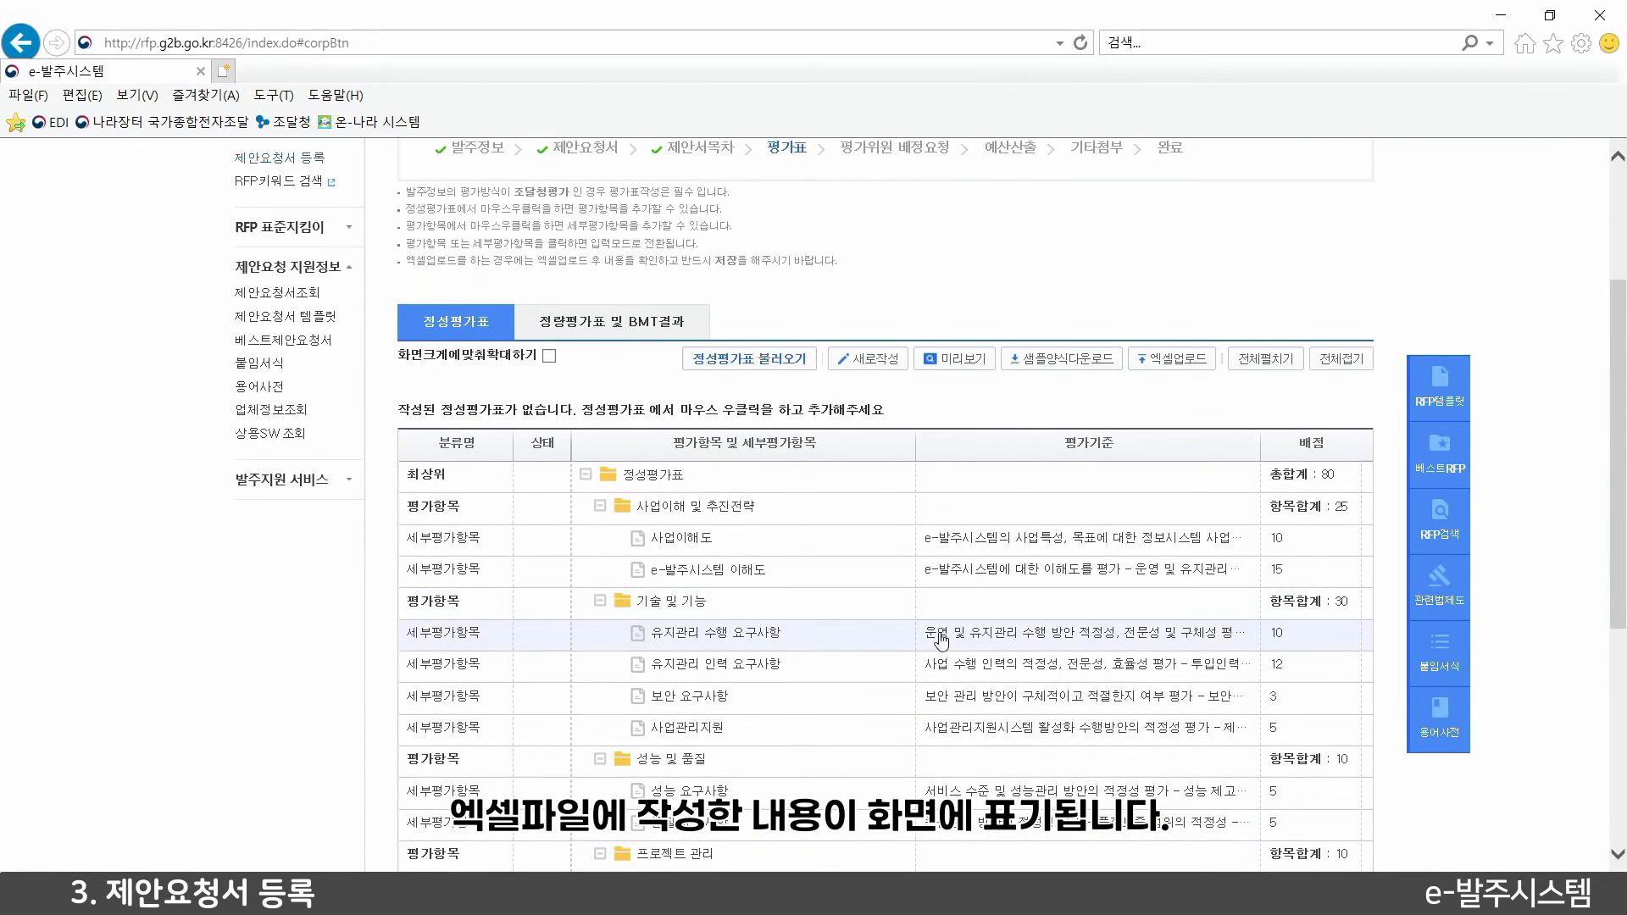
{"action": "scroll", "coordinate": [968, 576], "scroll_direction": "down", "scroll_amount": 1}
{"action": "scroll", "coordinate": [968, 576], "scroll_direction": "down", "scroll_amount": 2}
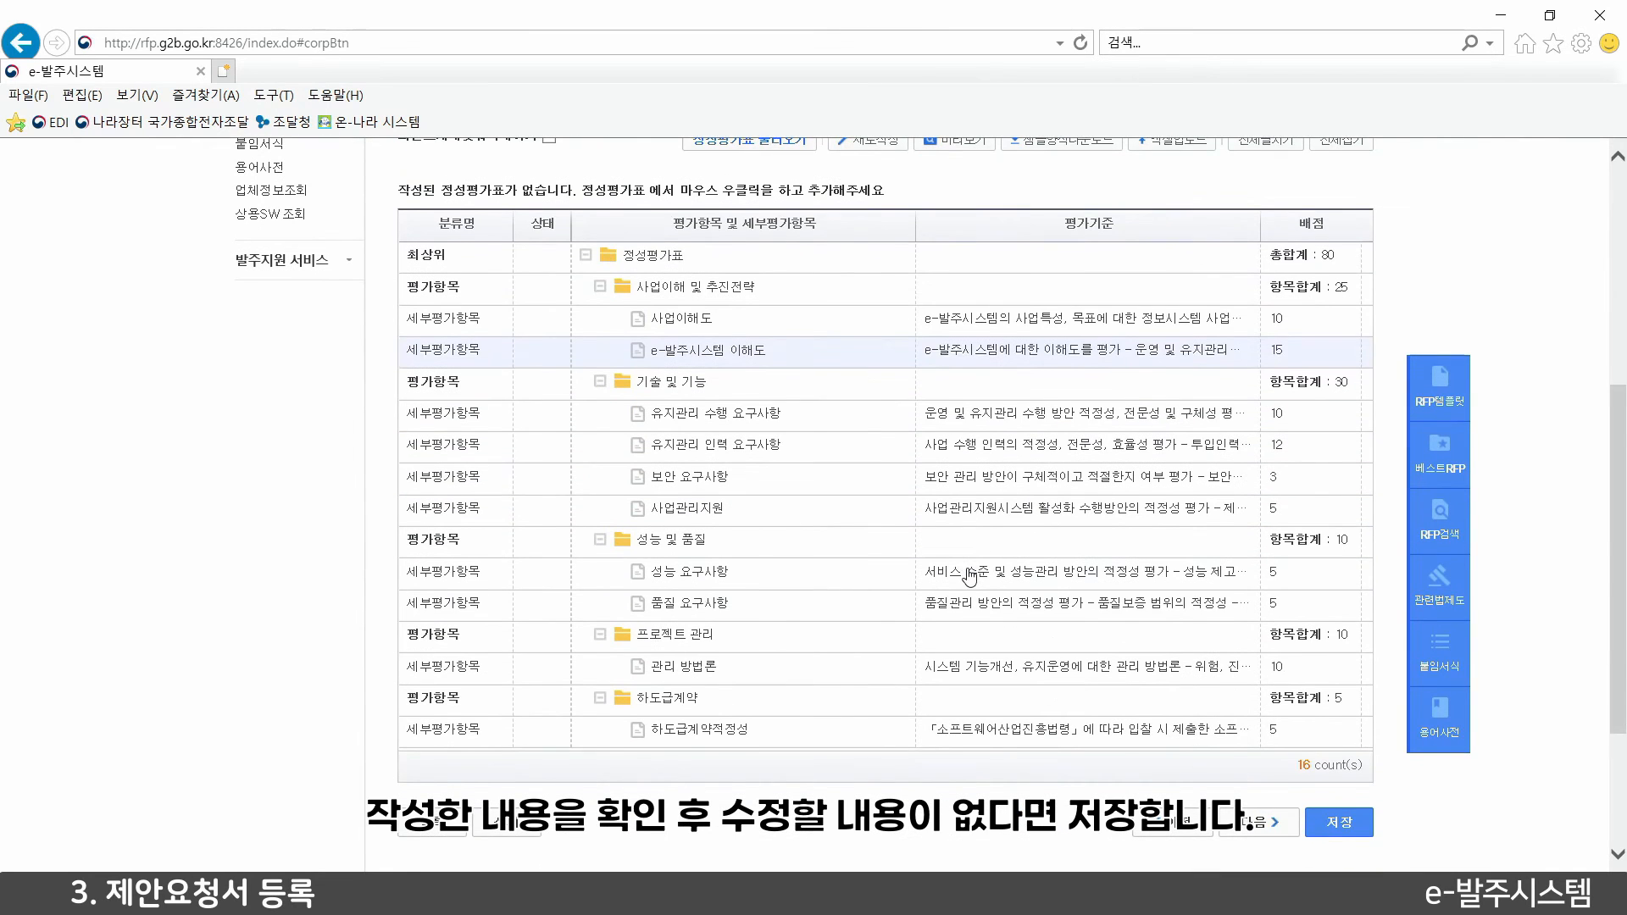
{"action": "scroll", "coordinate": [1180, 625], "scroll_direction": "down", "scroll_amount": 1}
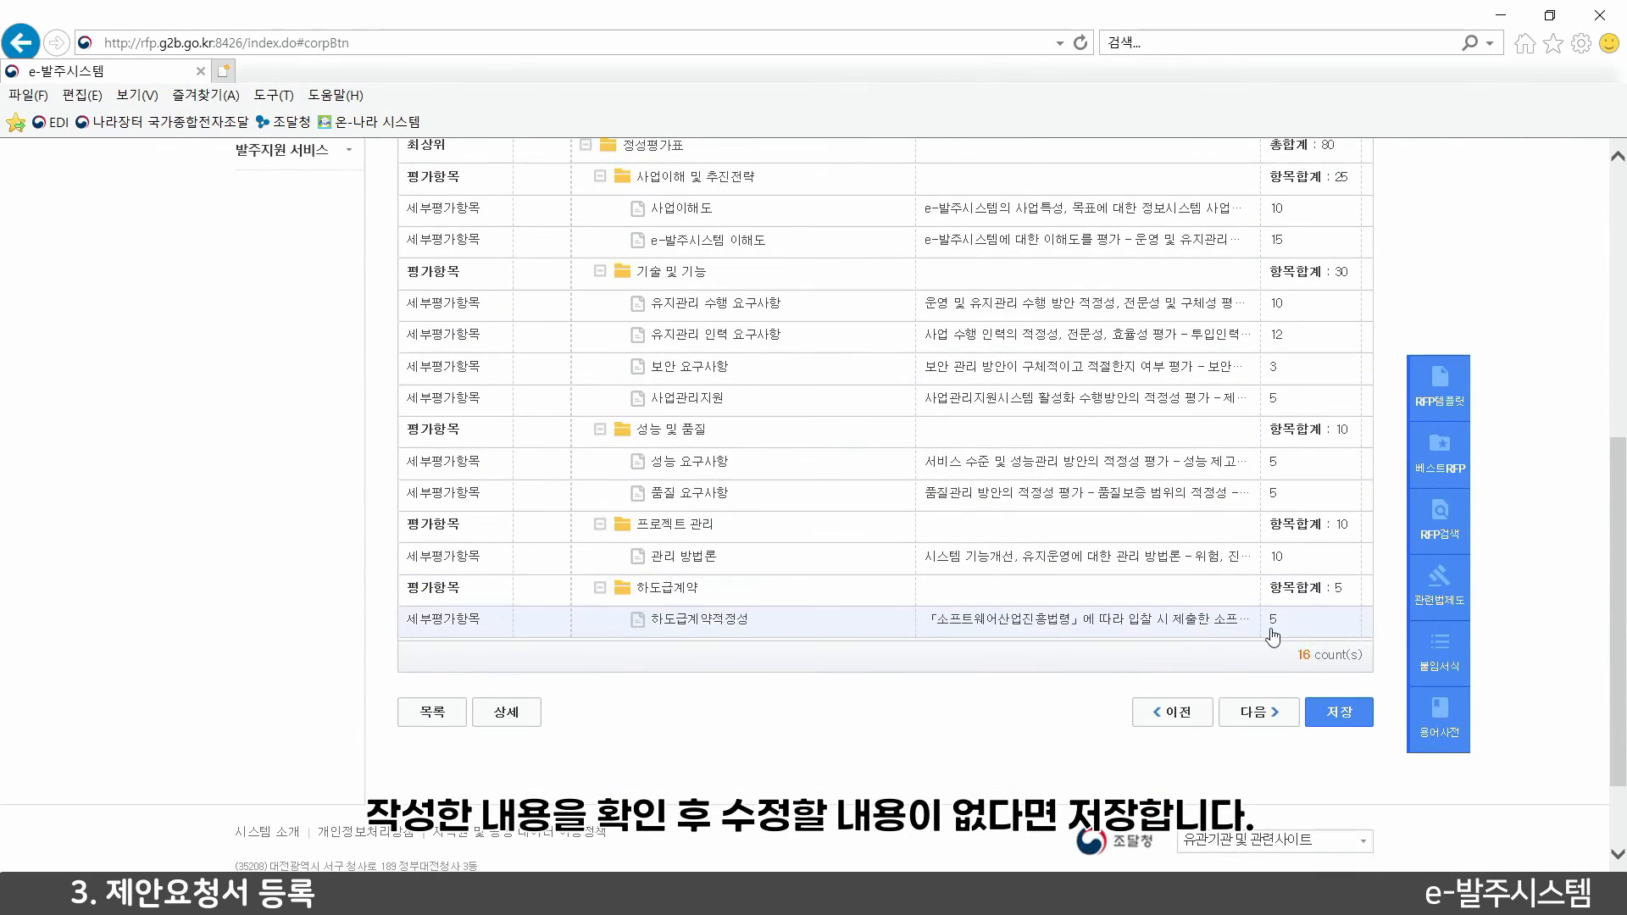
{"action": "left_click", "coordinate": [1341, 719]}
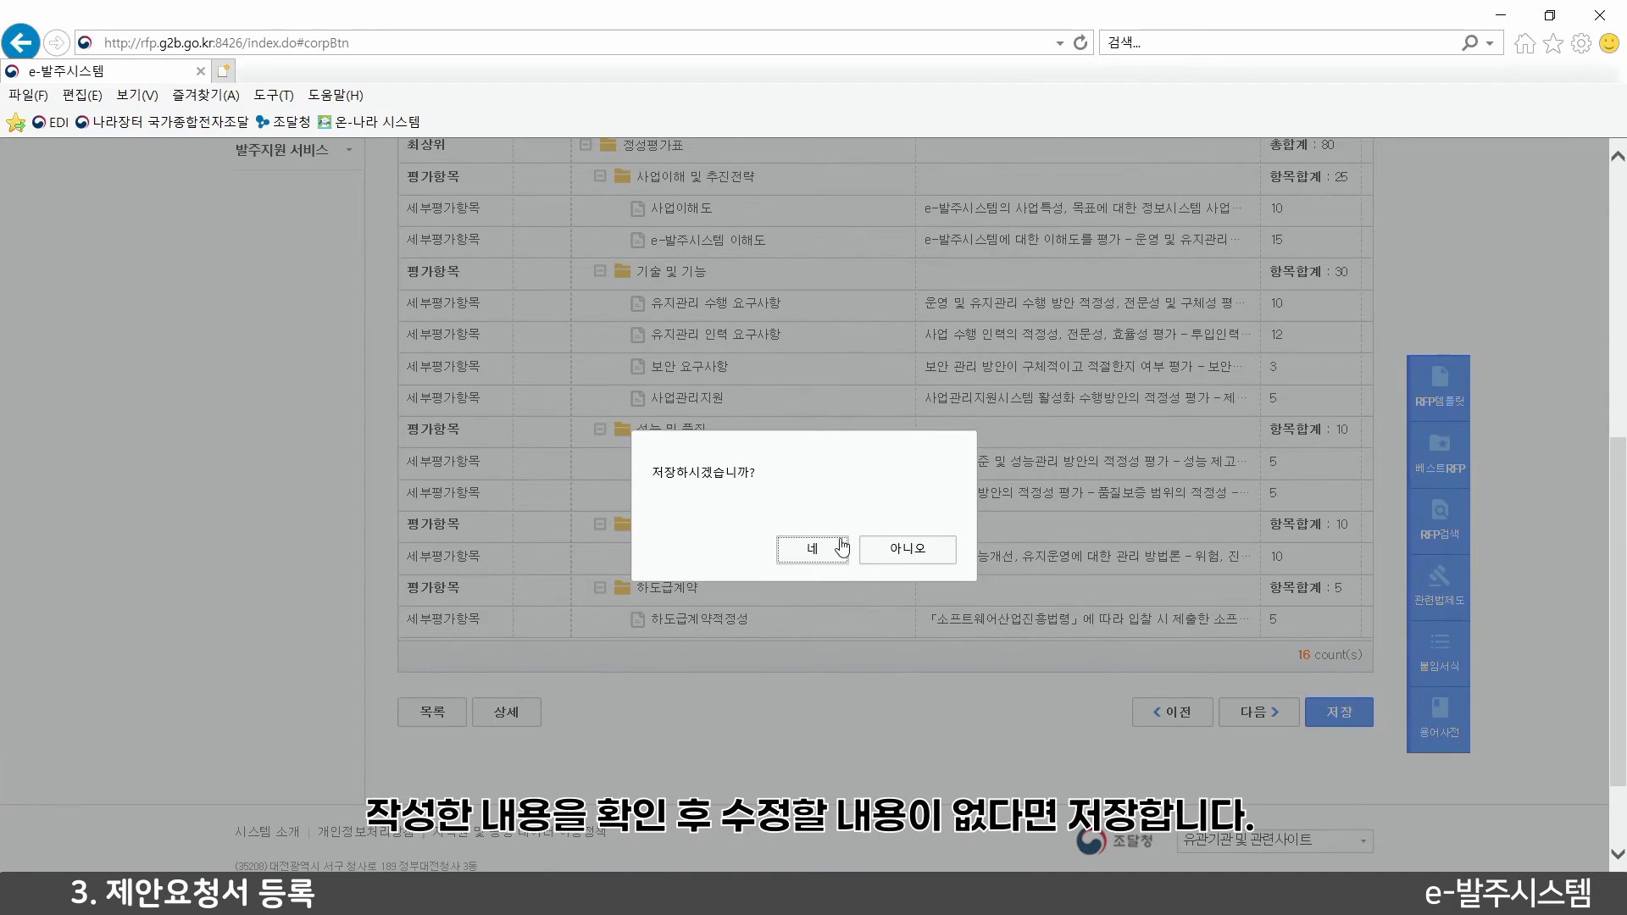
{"action": "left_click", "coordinate": [816, 551]}
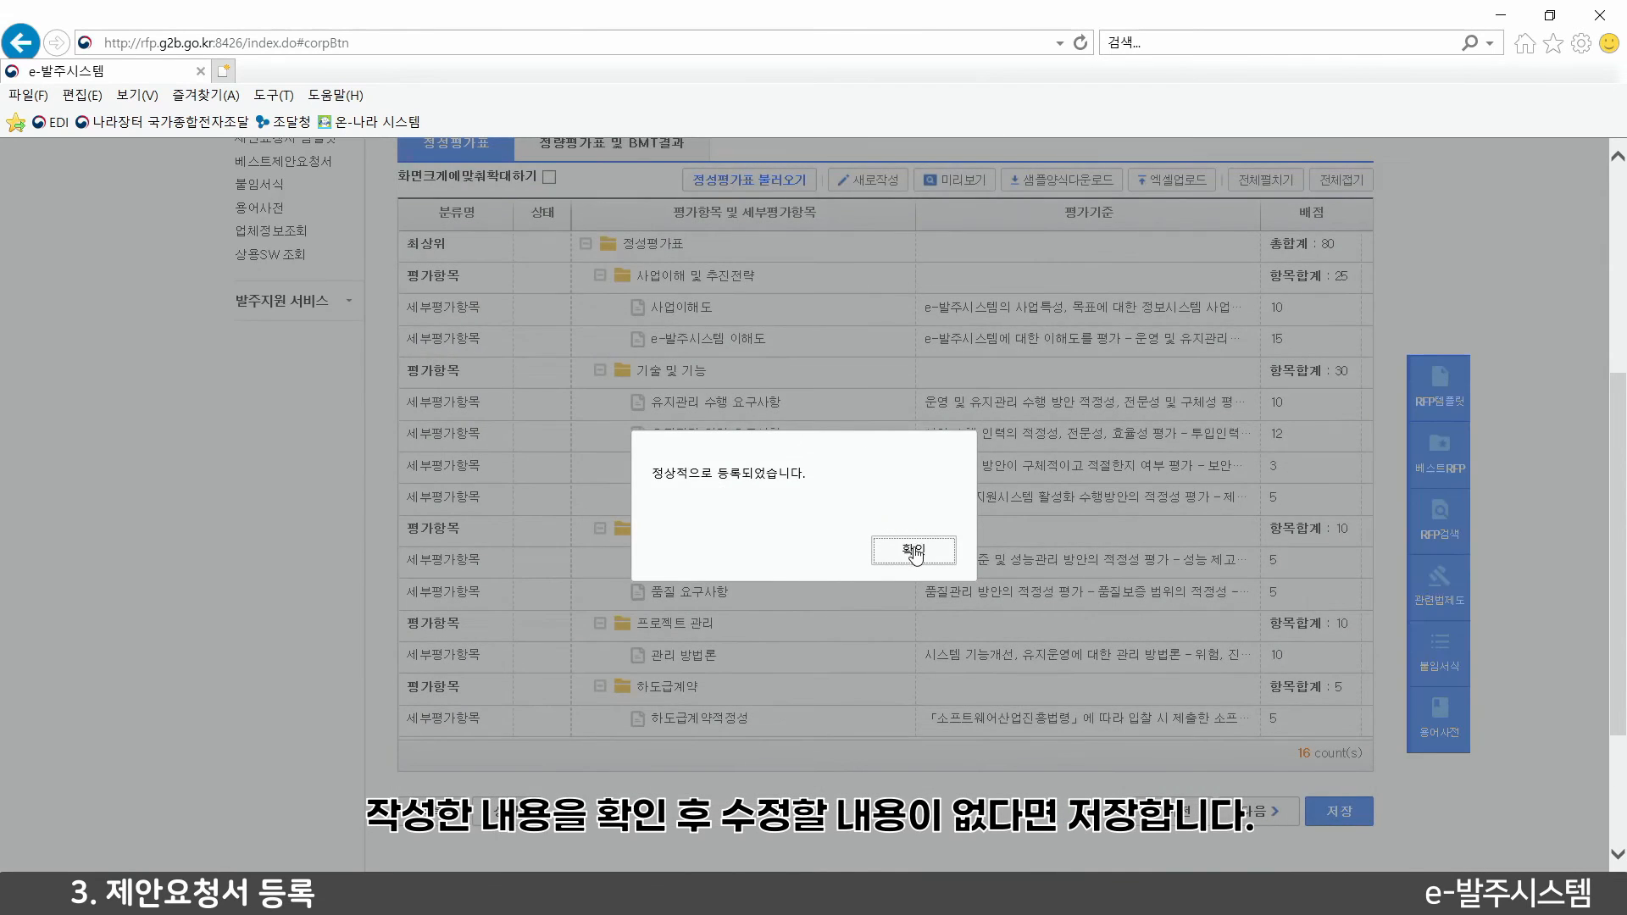
{"action": "left_click", "coordinate": [913, 549]}
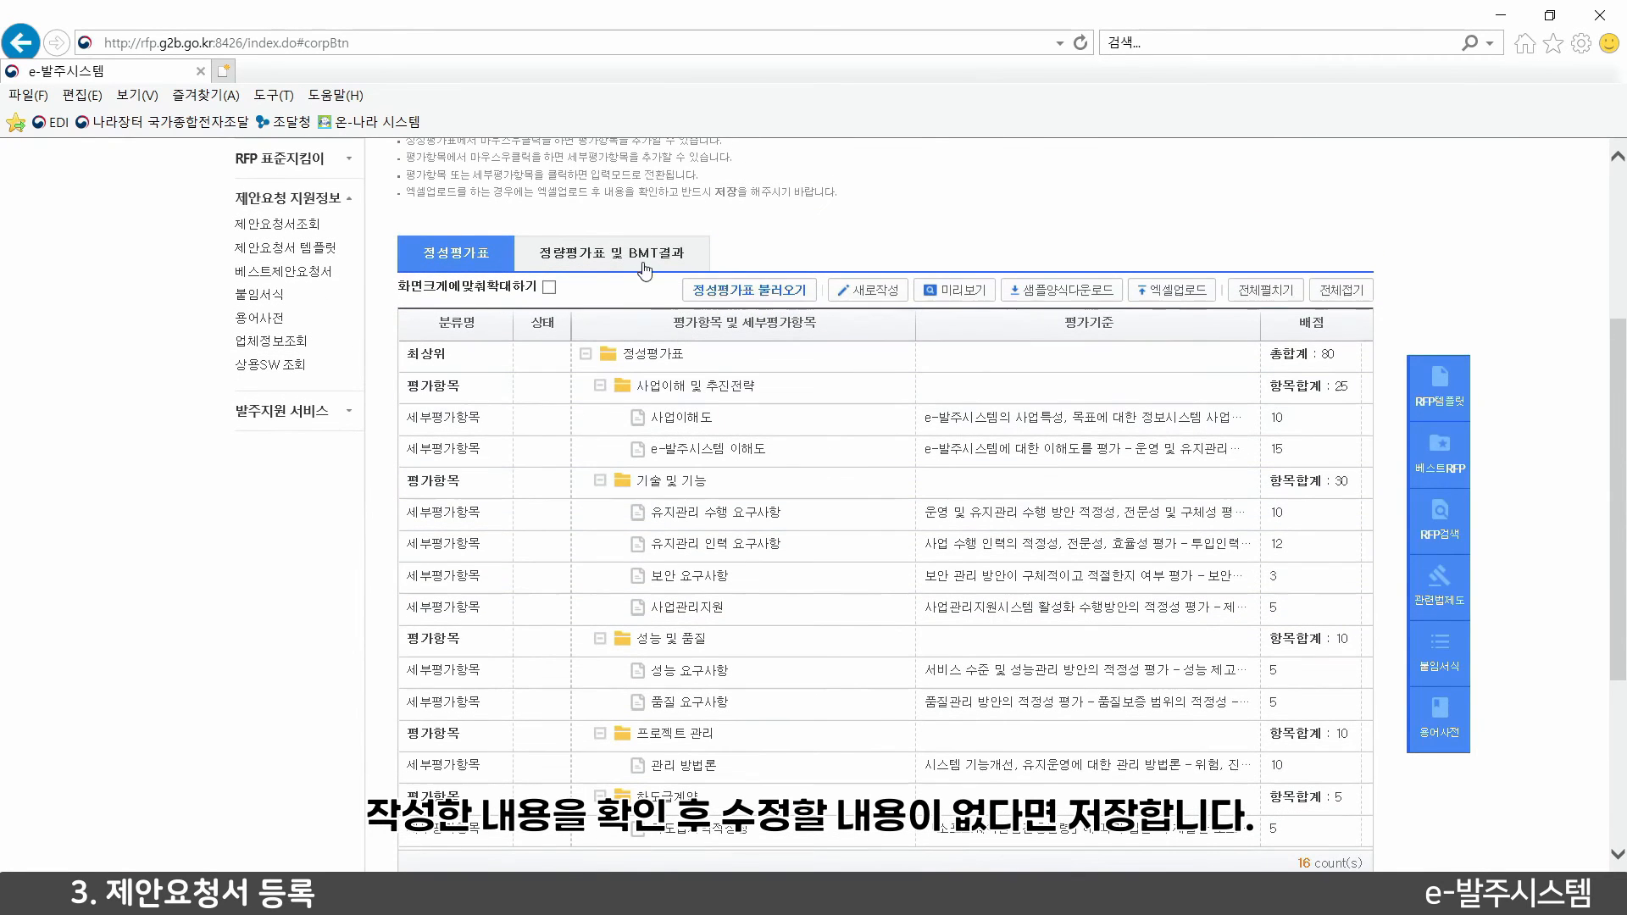
Look at the 정량평가표 및 BMT결과 form and return to the 정성평가표
{"action": "left_click", "coordinate": [598, 252]}
{"action": "left_click", "coordinate": [815, 548]}
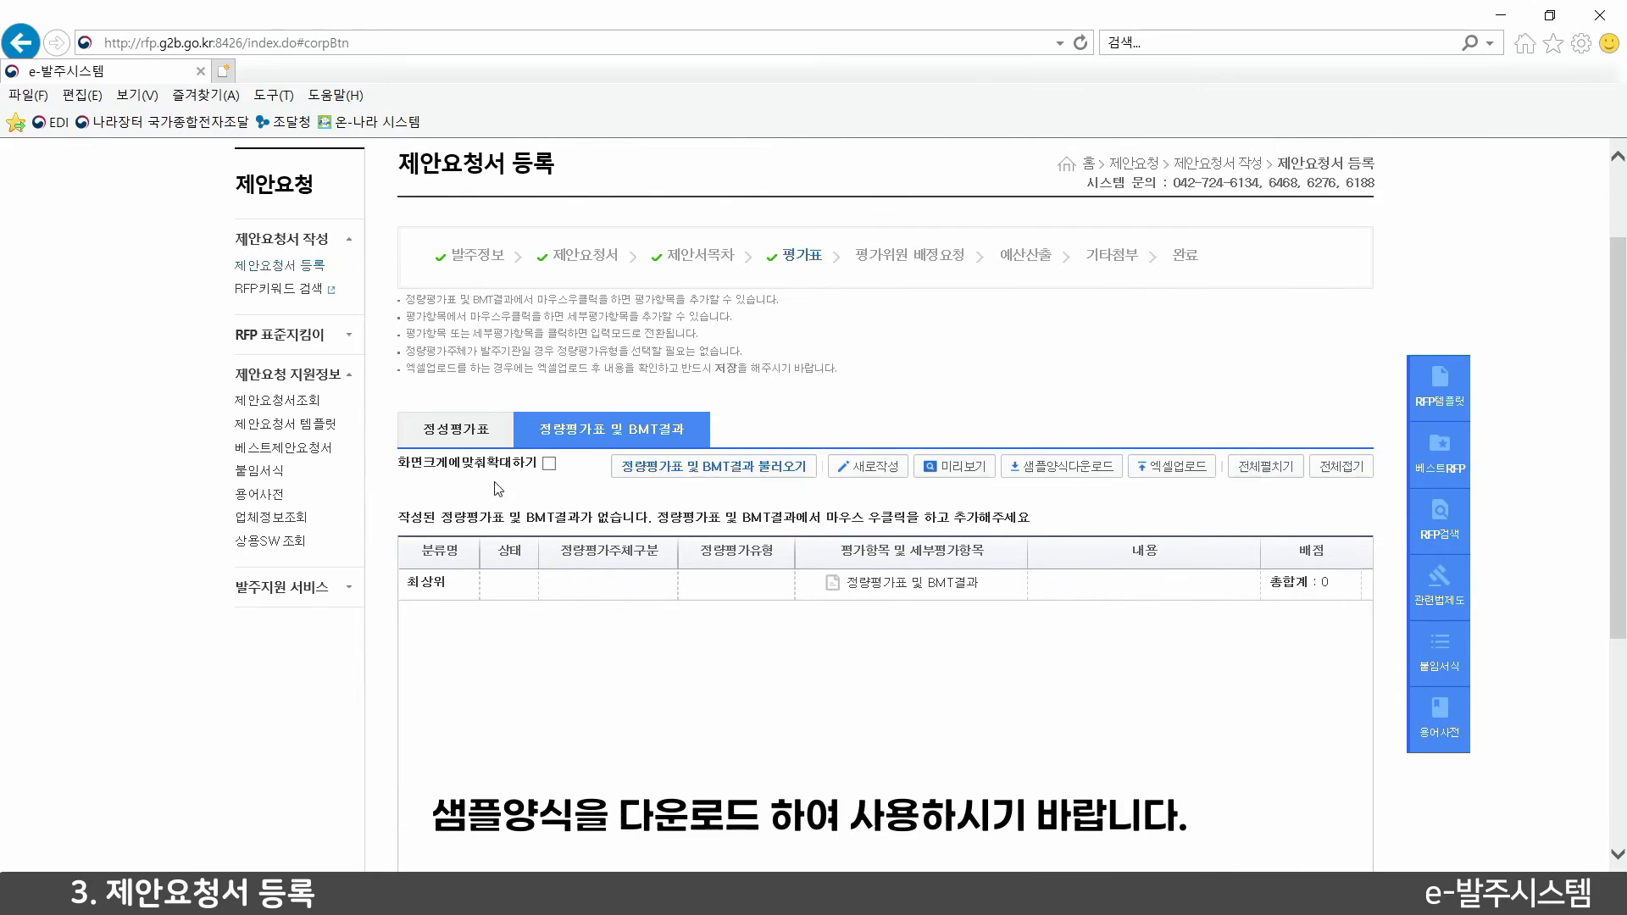
{"action": "left_click", "coordinate": [469, 438]}
{"action": "left_click", "coordinate": [805, 552]}
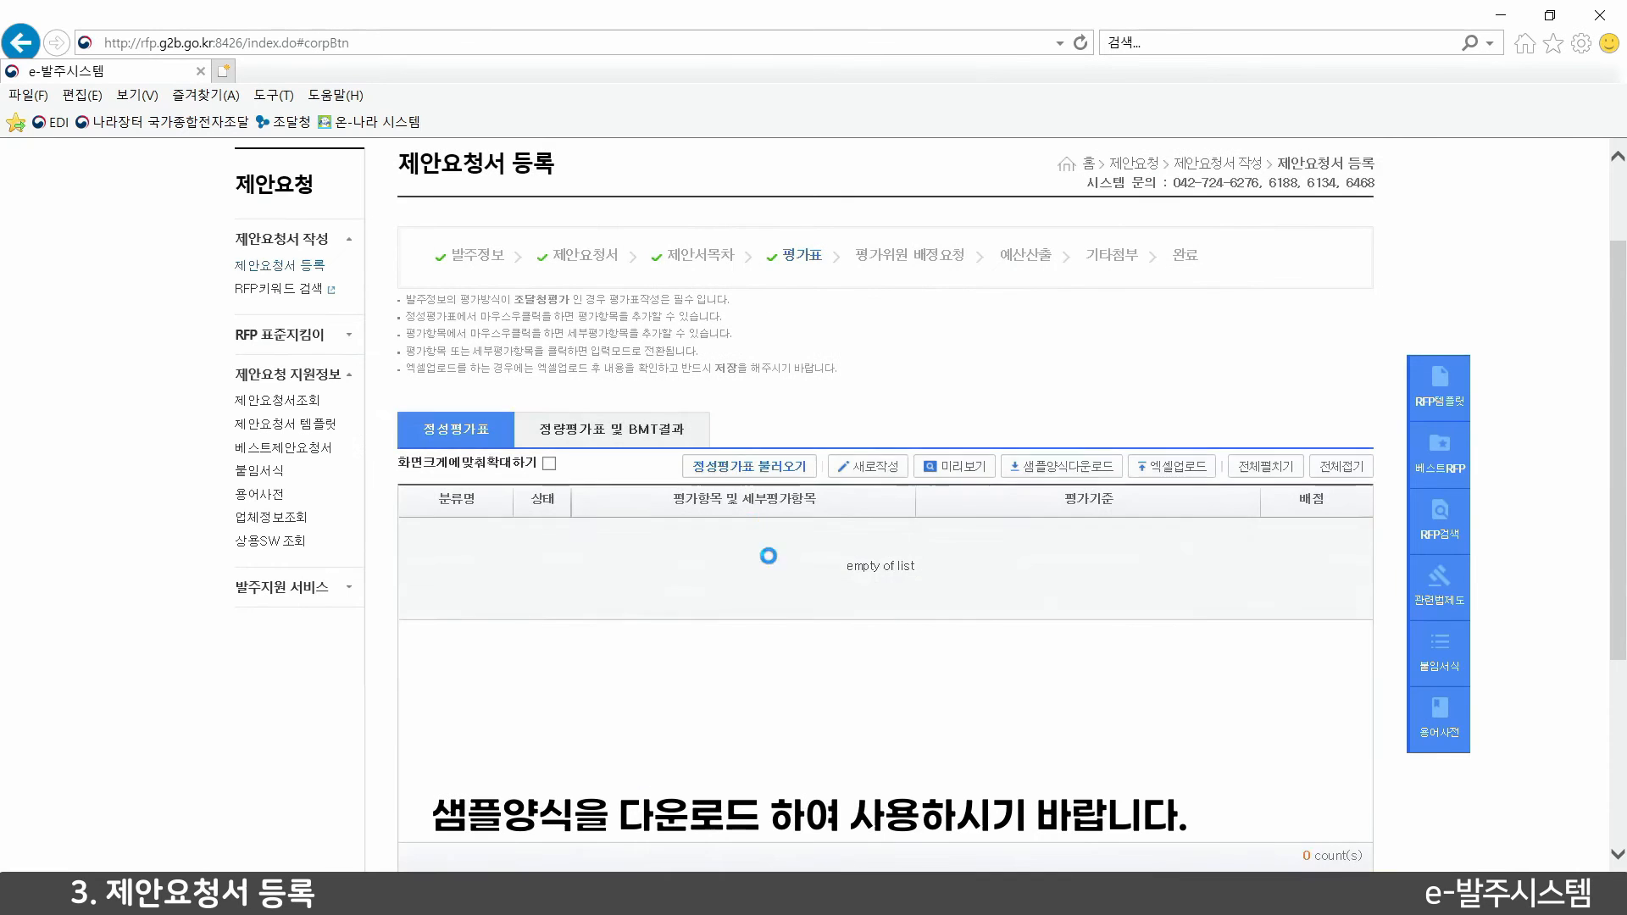
Proceed to the 평가위원 배정요청 stage of the proposal request, accepting the page move
{"action": "left_click", "coordinate": [919, 268]}
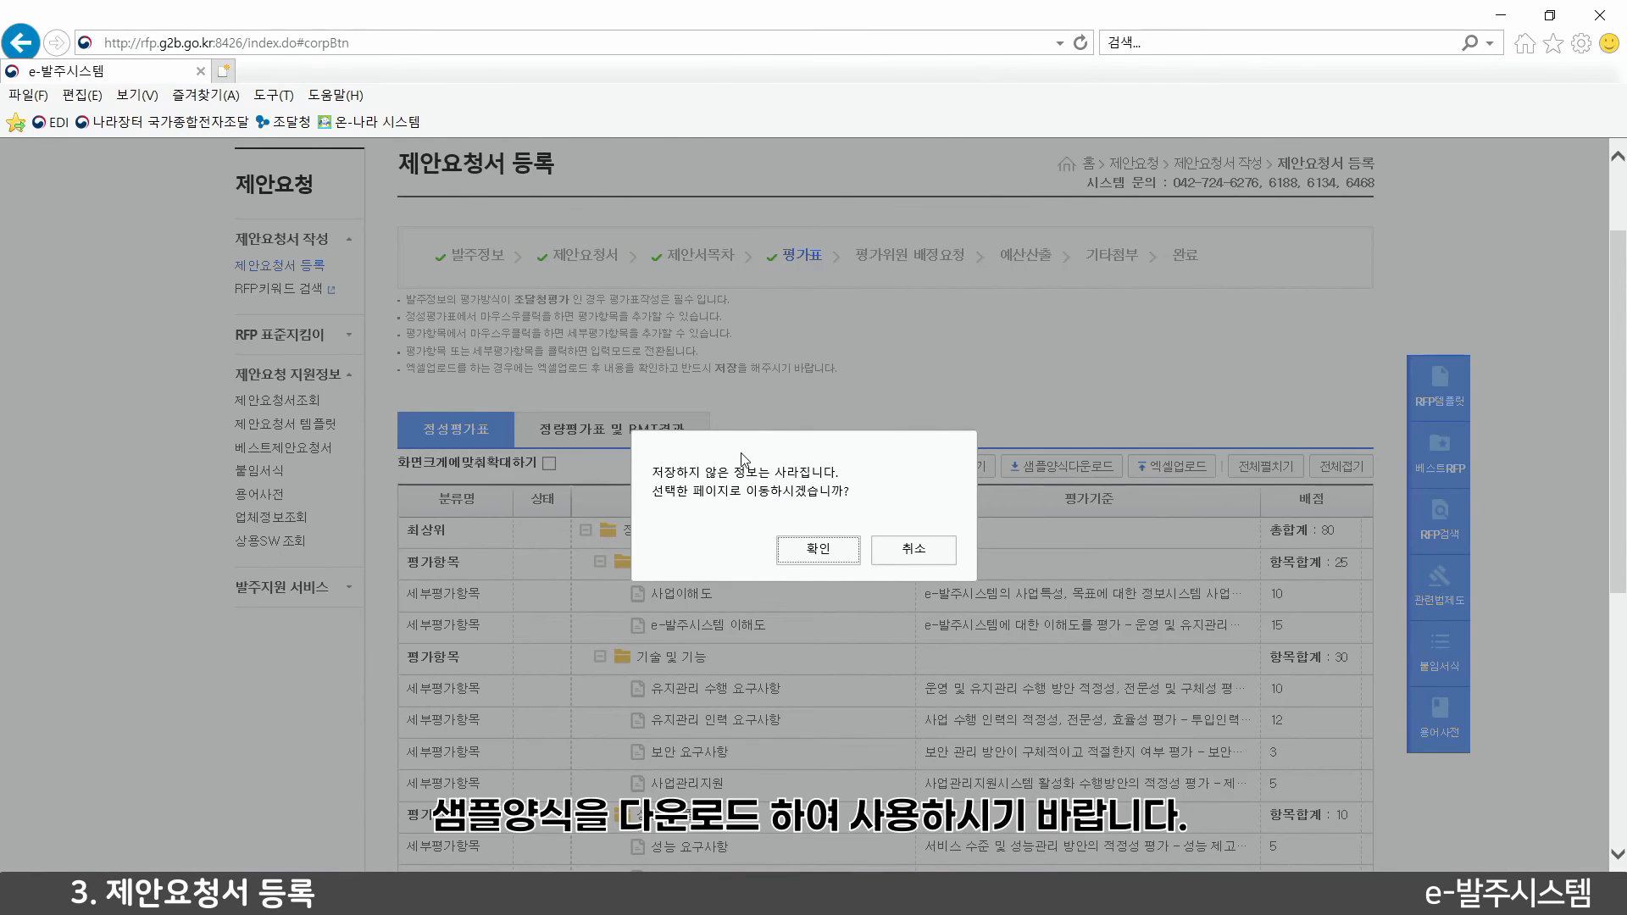
{"action": "left_click", "coordinate": [819, 549]}
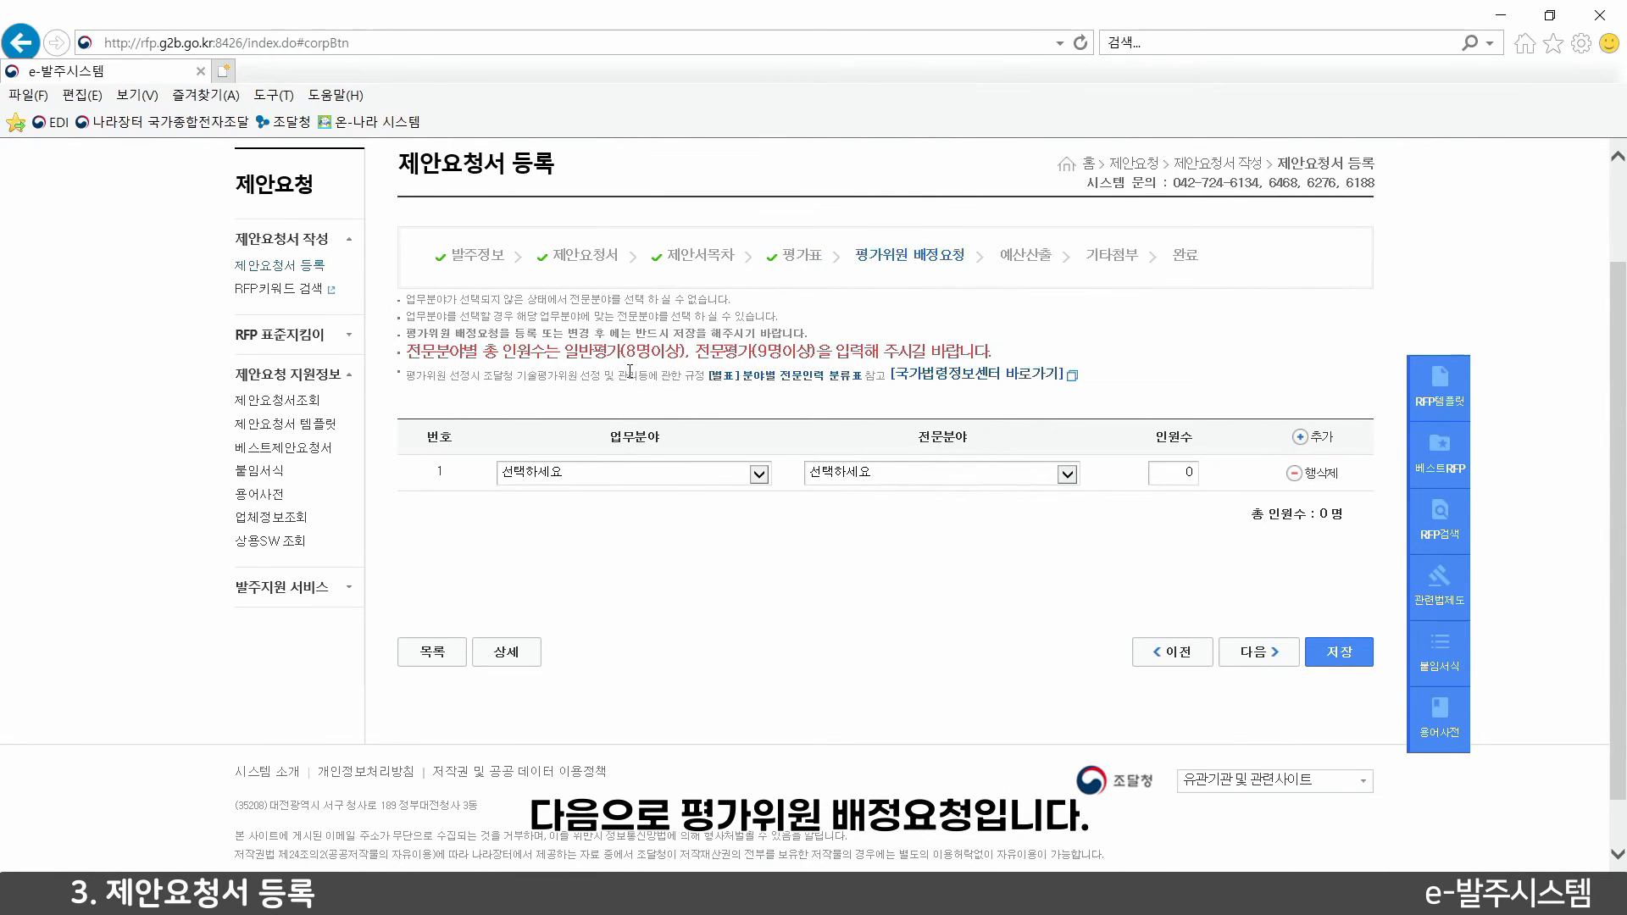
Fill in the first evaluator row with 정보기술(일반) 심사 as 업무분야, 정보통신 as 전문분야 and 3 as 인원수
{"action": "scroll", "coordinate": [634, 371], "scroll_direction": "down", "scroll_amount": 1}
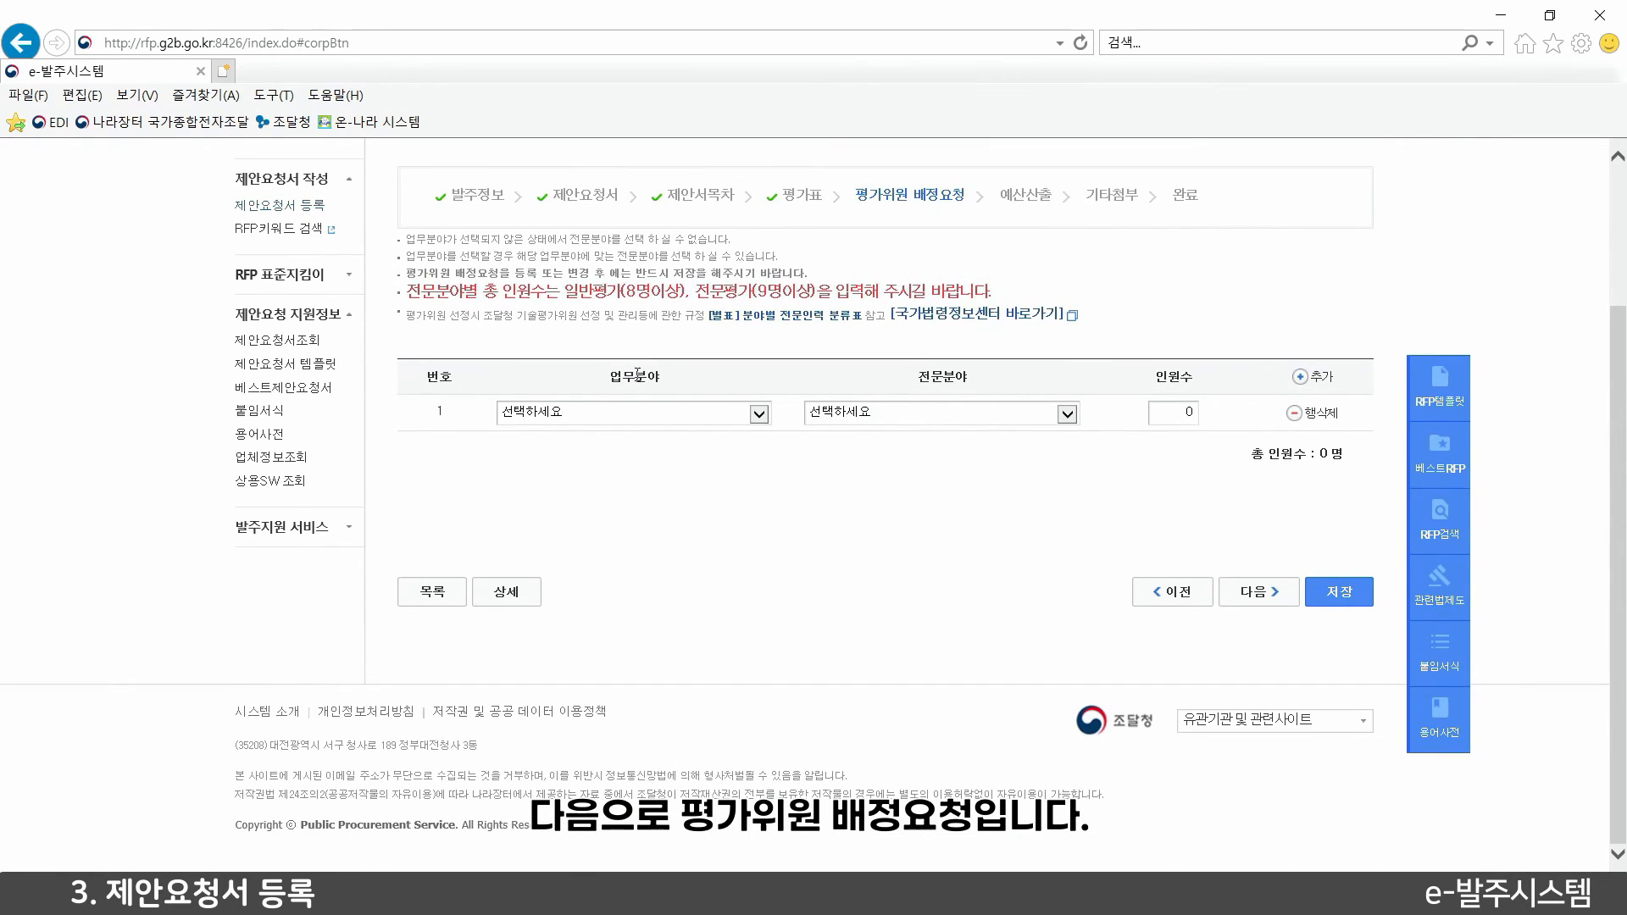
{"action": "left_click", "coordinate": [698, 414]}
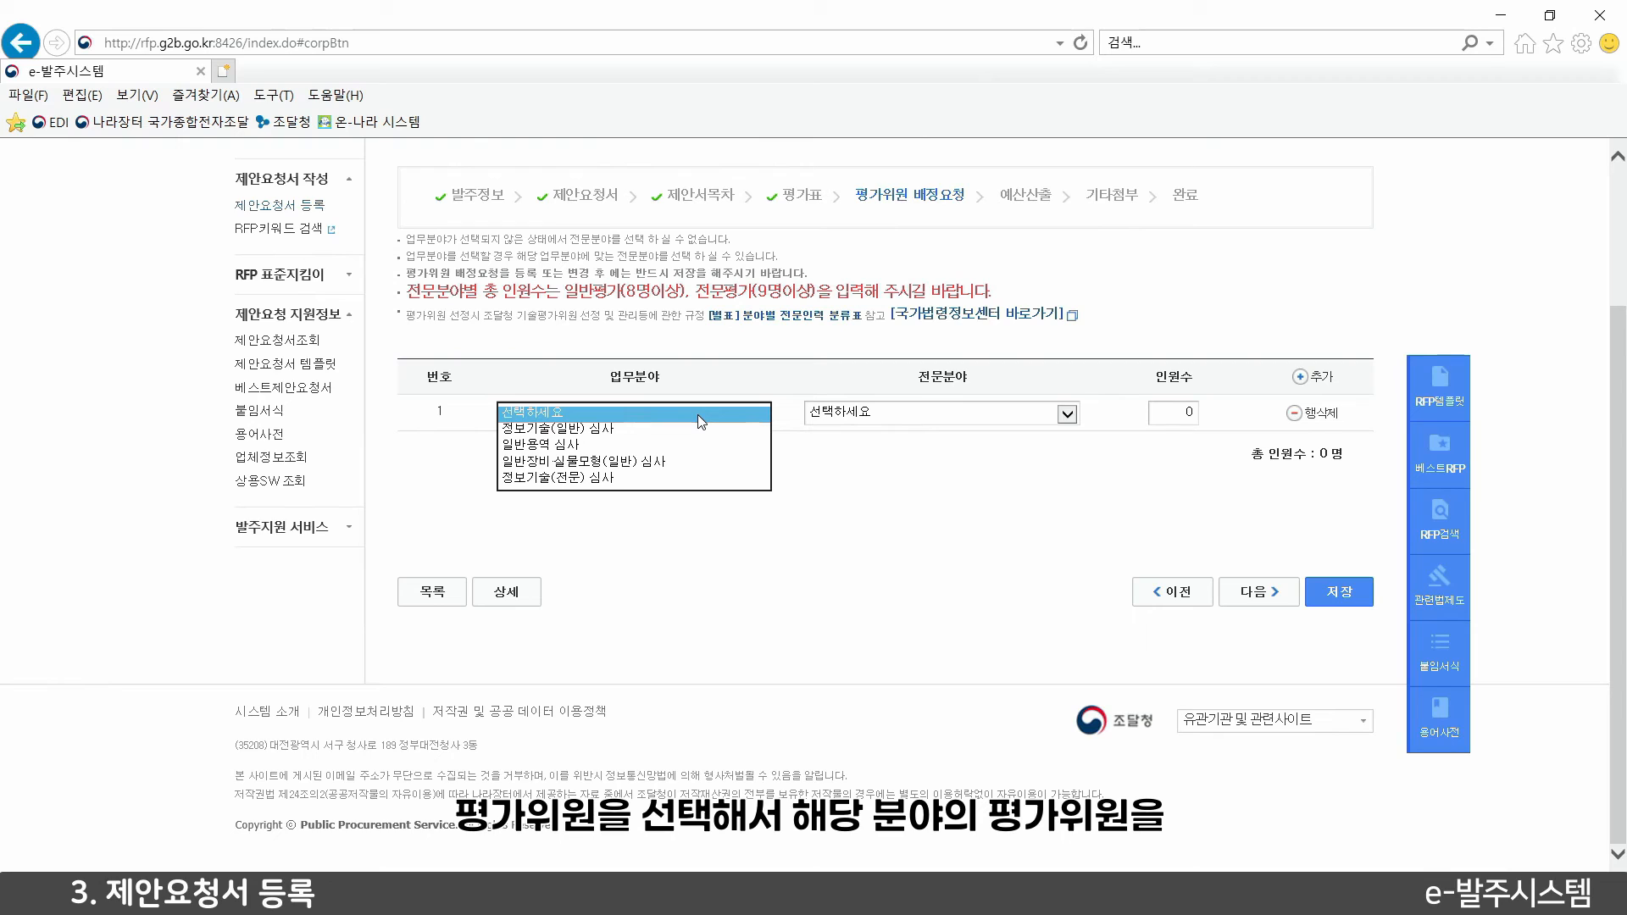
{"action": "left_click", "coordinate": [704, 428]}
{"action": "left_click", "coordinate": [898, 413]}
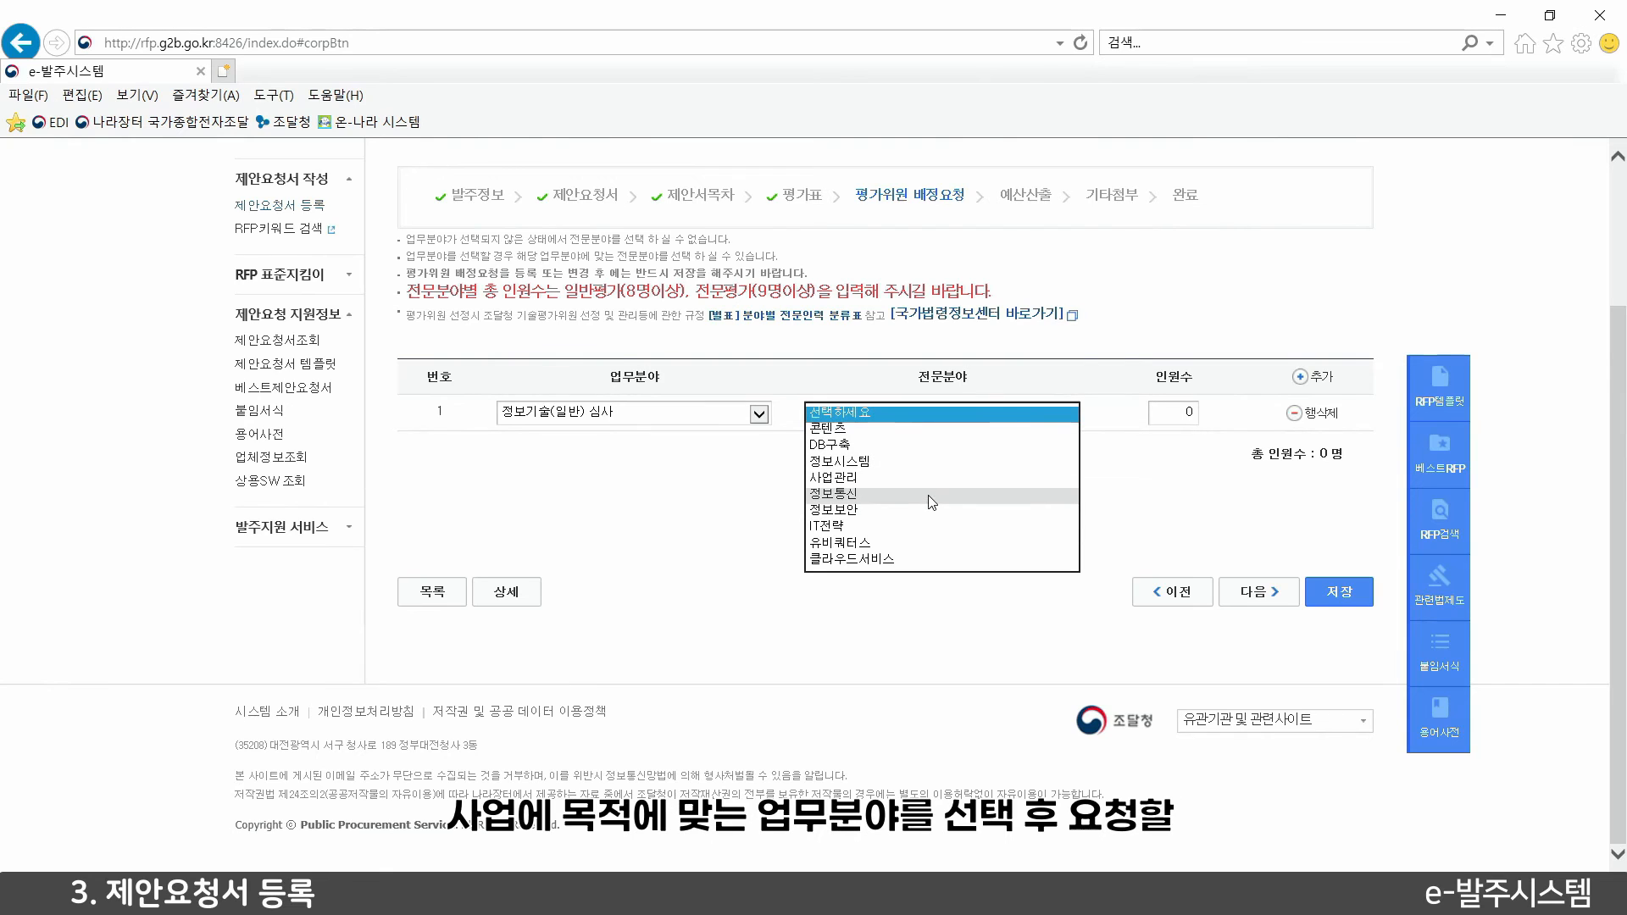
{"action": "left_click", "coordinate": [1052, 495]}
{"action": "left_click", "coordinate": [1184, 415]}
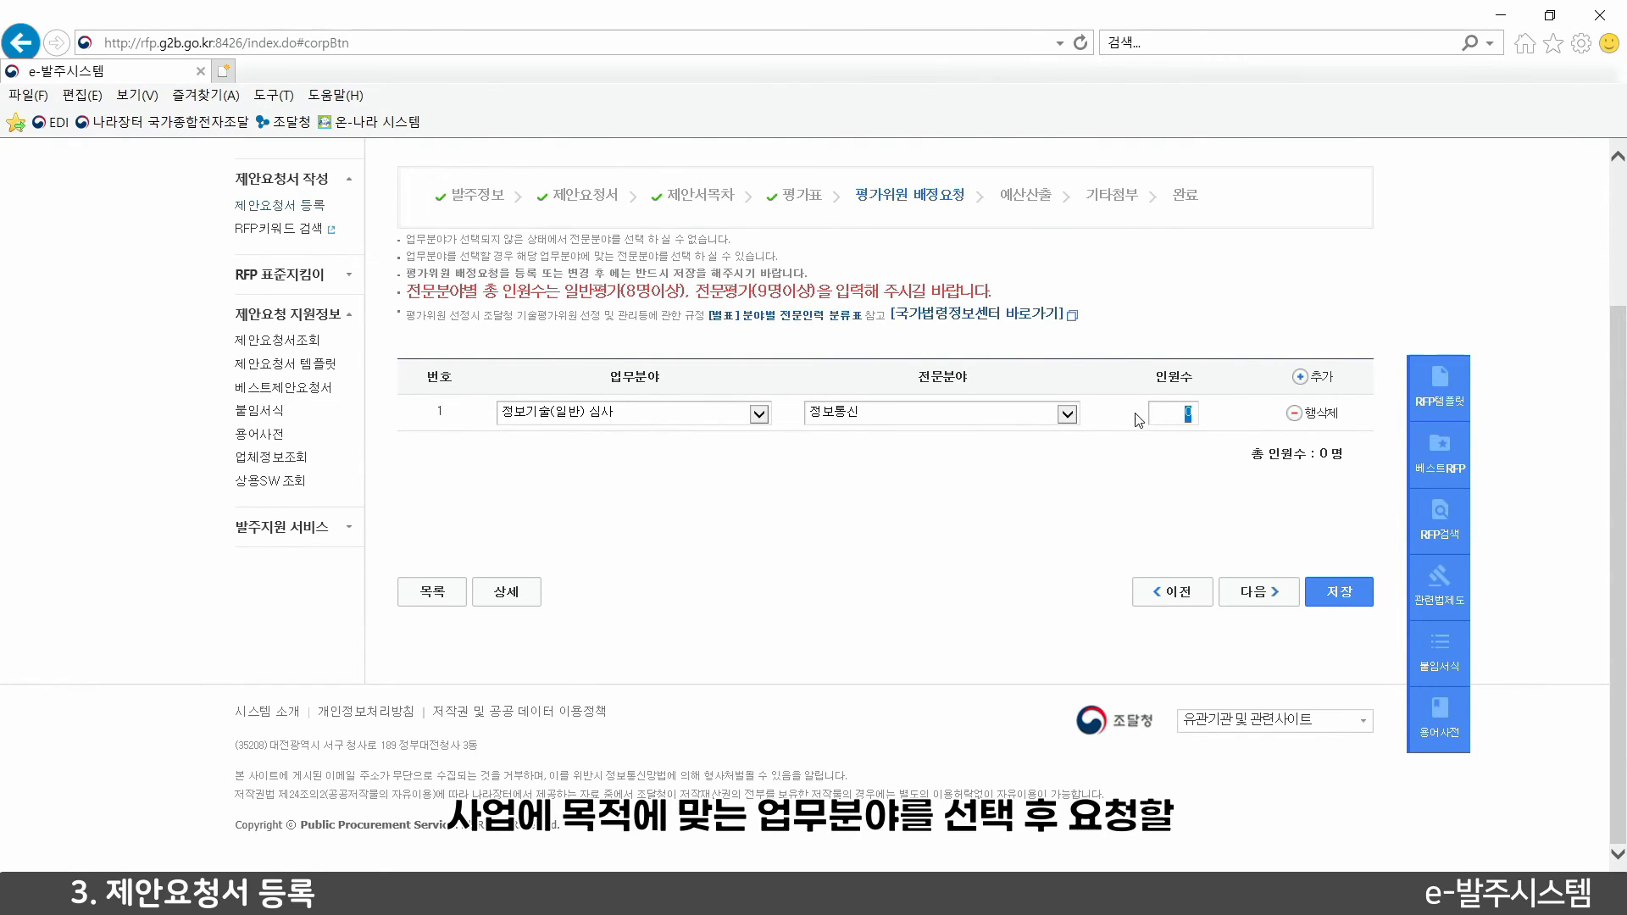
{"action": "type", "text": "3"}
Add a second evaluator row with 콘텐츠 as 전문분야 and 2 as 인원수
{"action": "left_click", "coordinate": [1309, 376]}
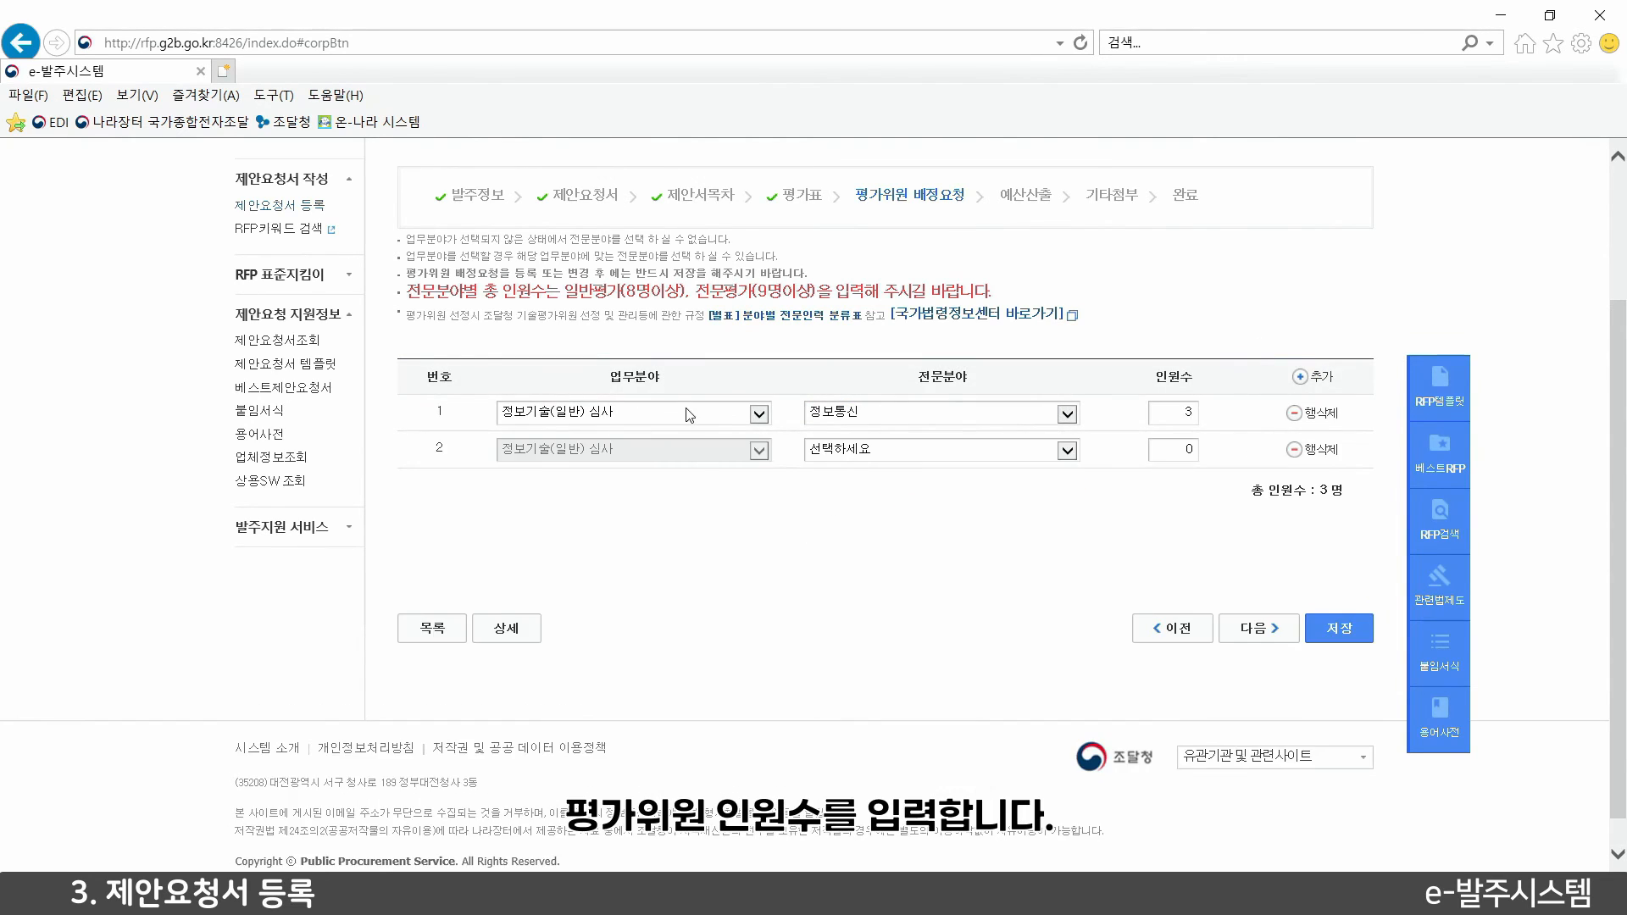
{"action": "left_click", "coordinate": [876, 465]}
{"action": "left_click", "coordinate": [904, 475]}
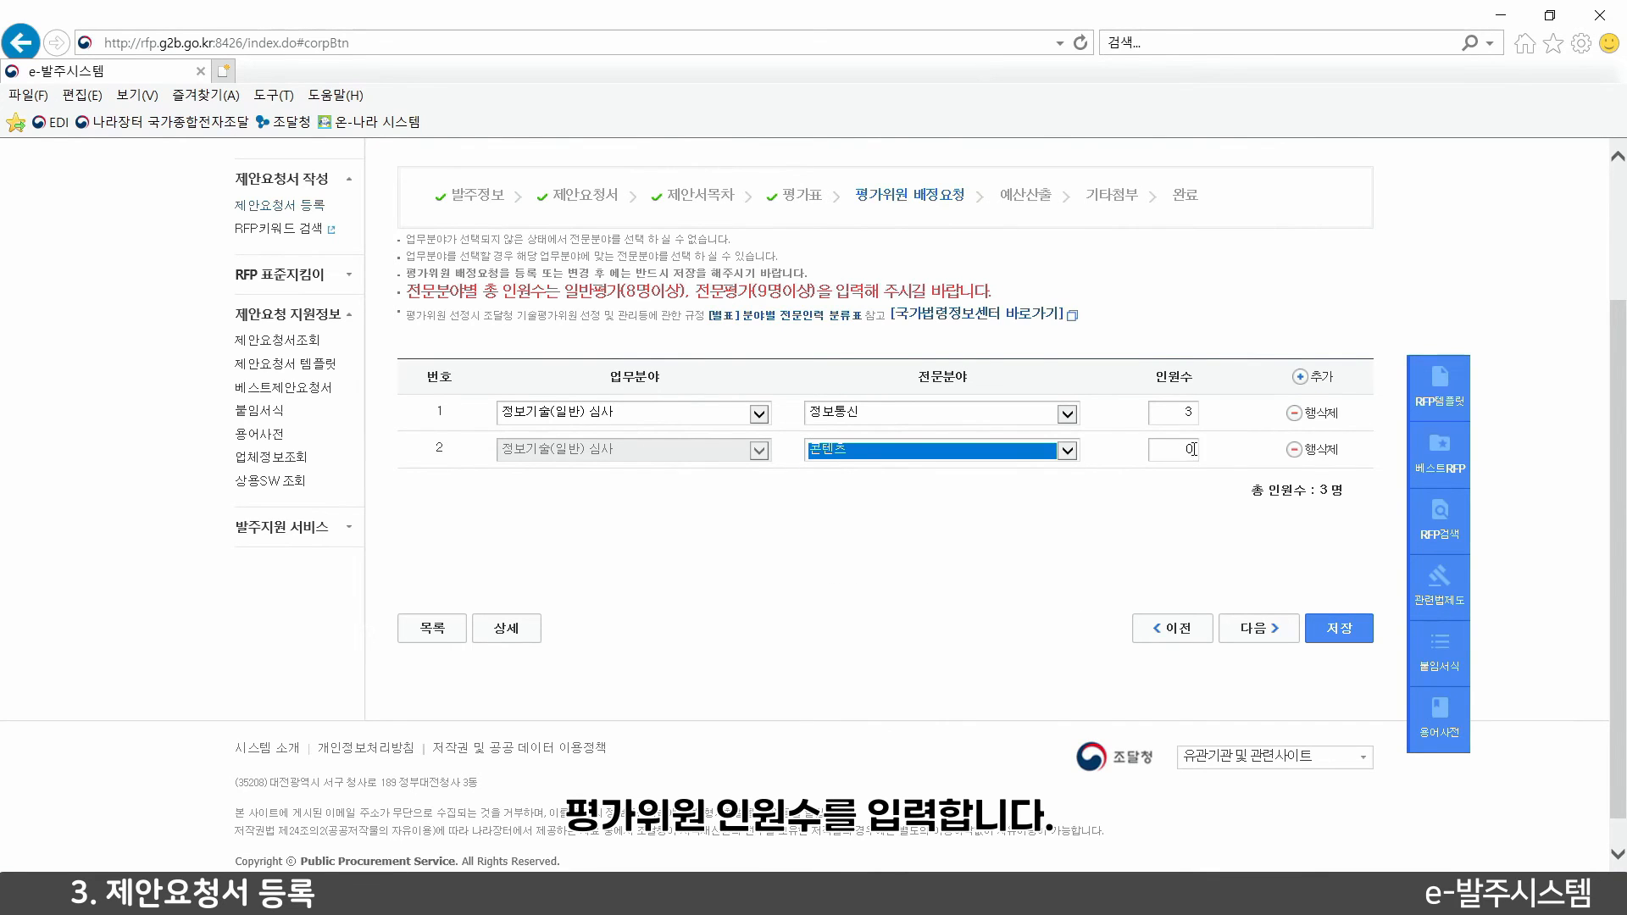
{"action": "key", "text": "Tab"}
{"action": "type", "text": "2"}
Add a third evaluator row with 사업관리 as 전문분야 and 3 as 인원수, and save the 평가위원 배정요청
{"action": "left_click", "coordinate": [1320, 378]}
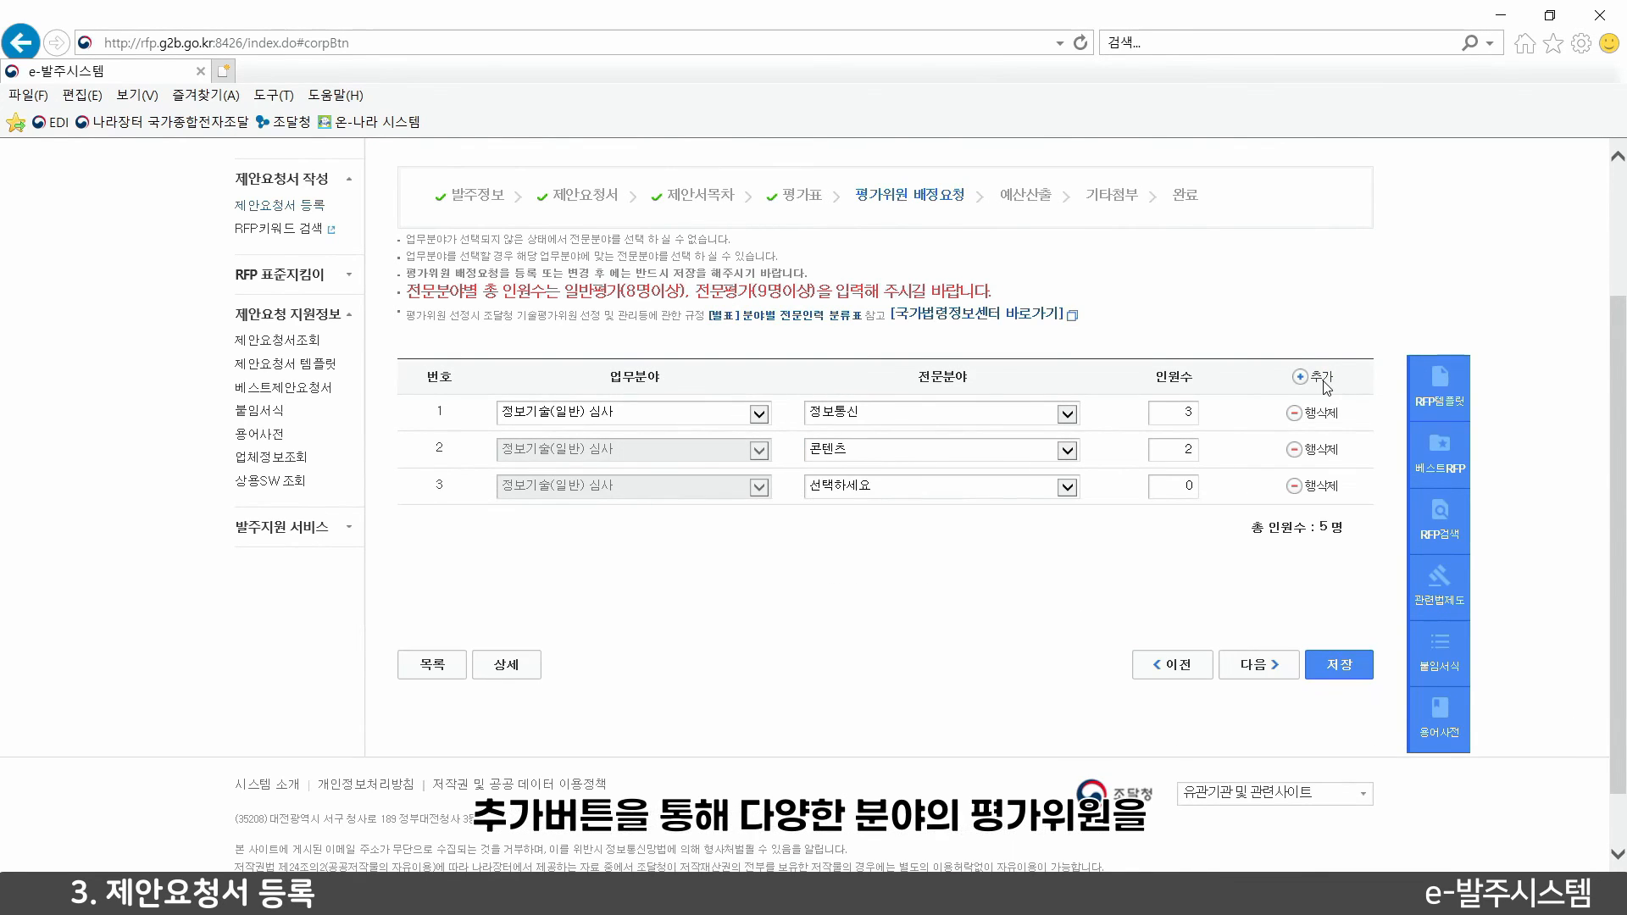
{"action": "left_click", "coordinate": [958, 492]}
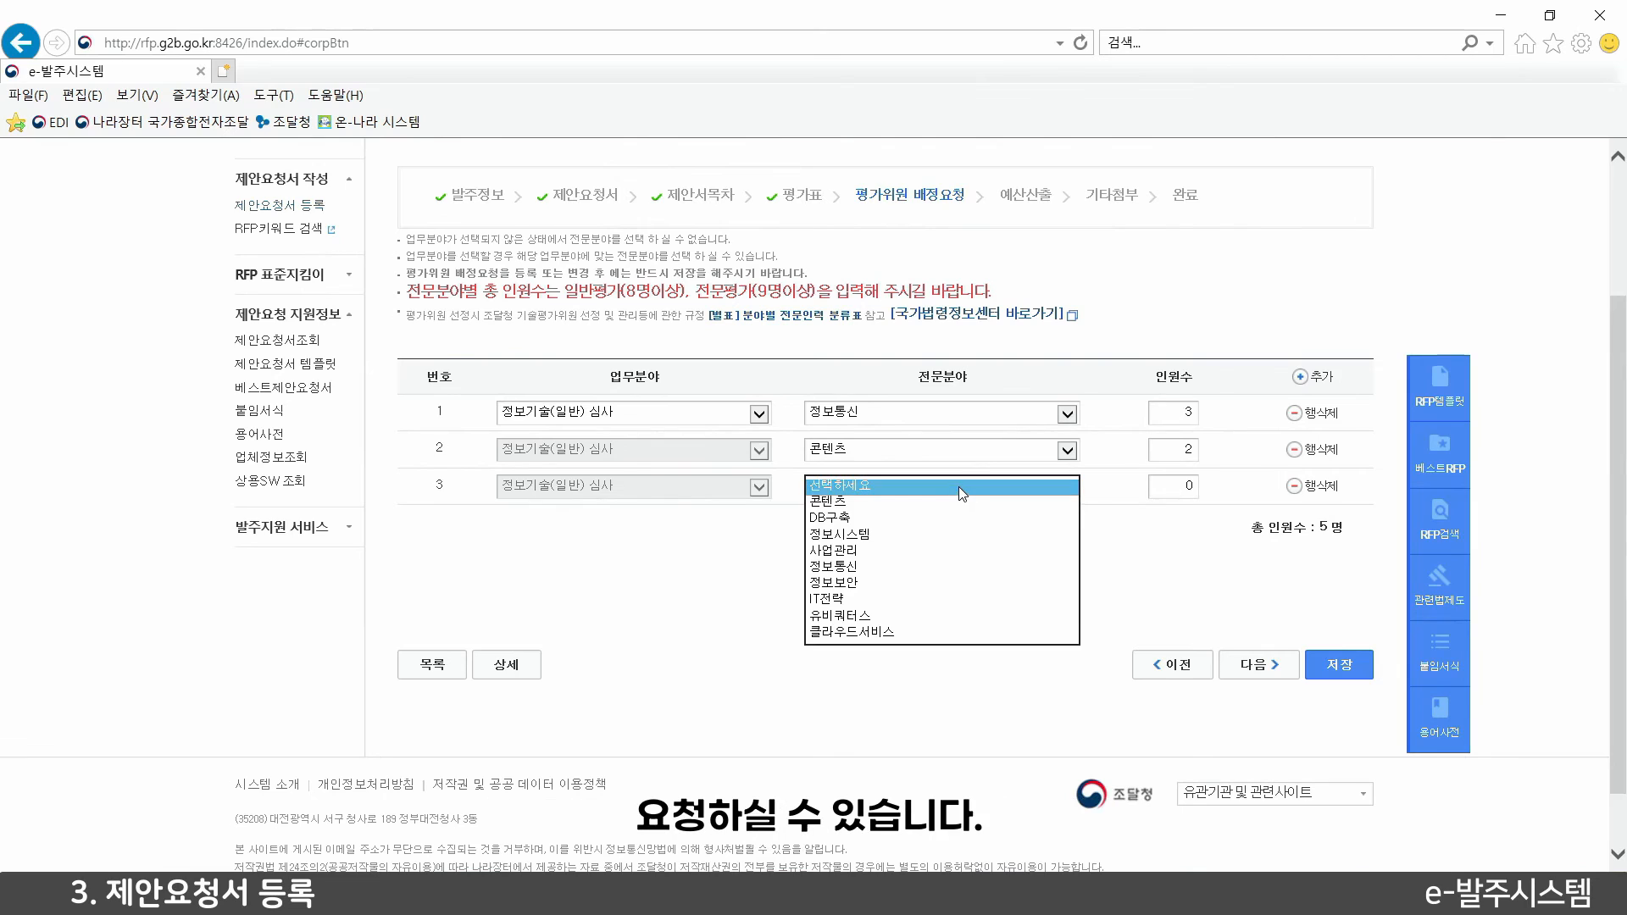
{"action": "left_click", "coordinate": [937, 552]}
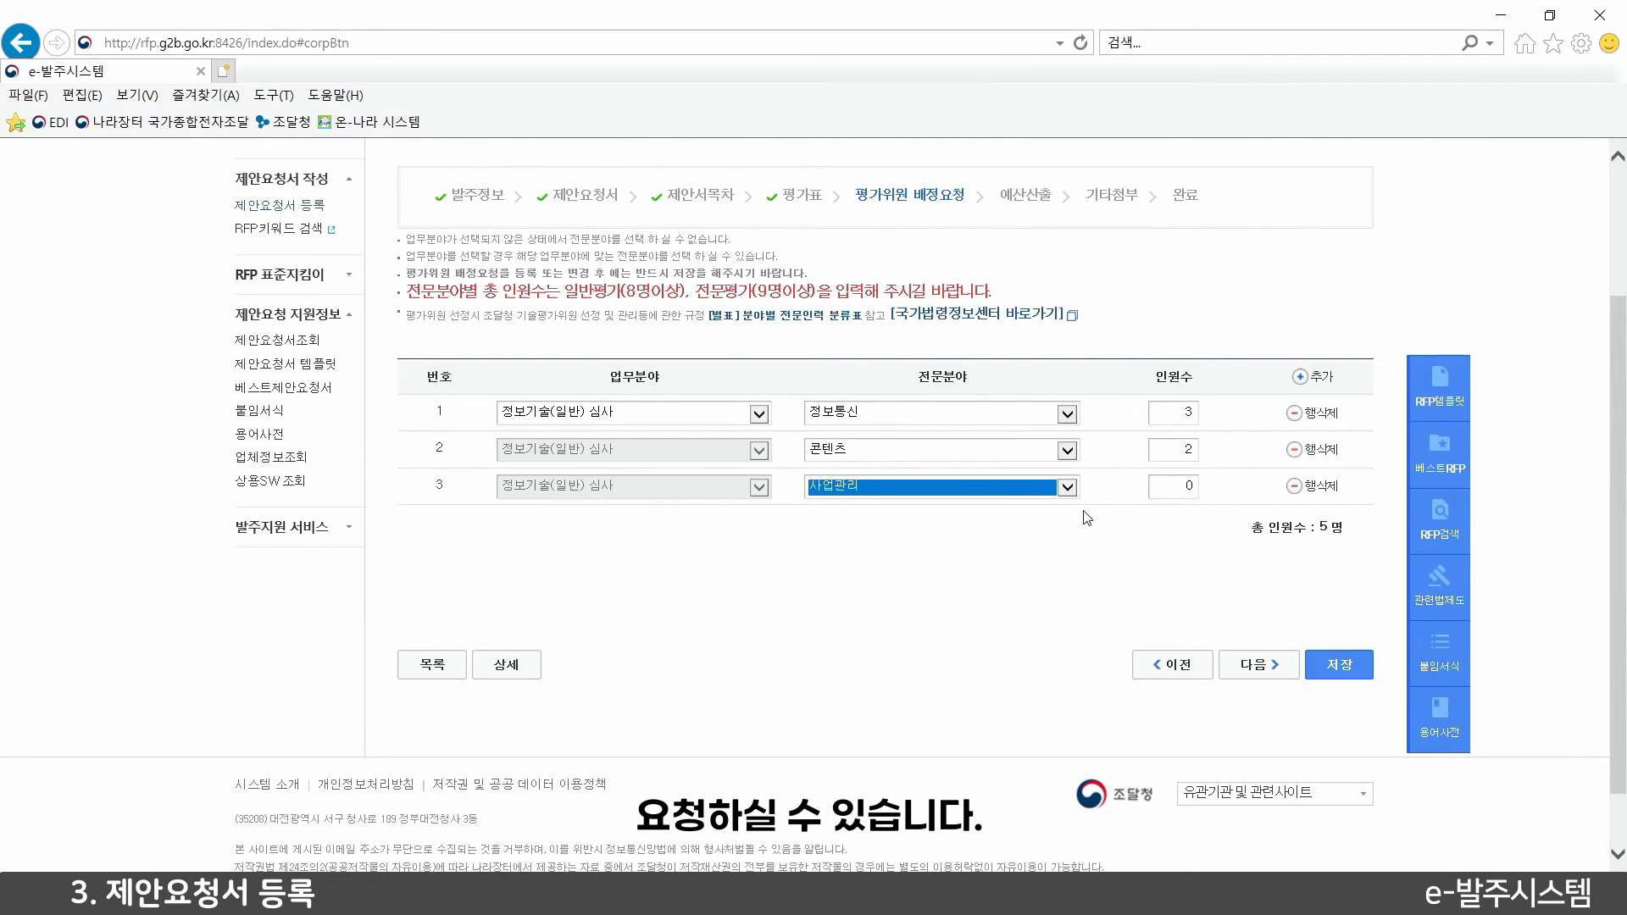
{"action": "left_click", "coordinate": [1177, 487]}
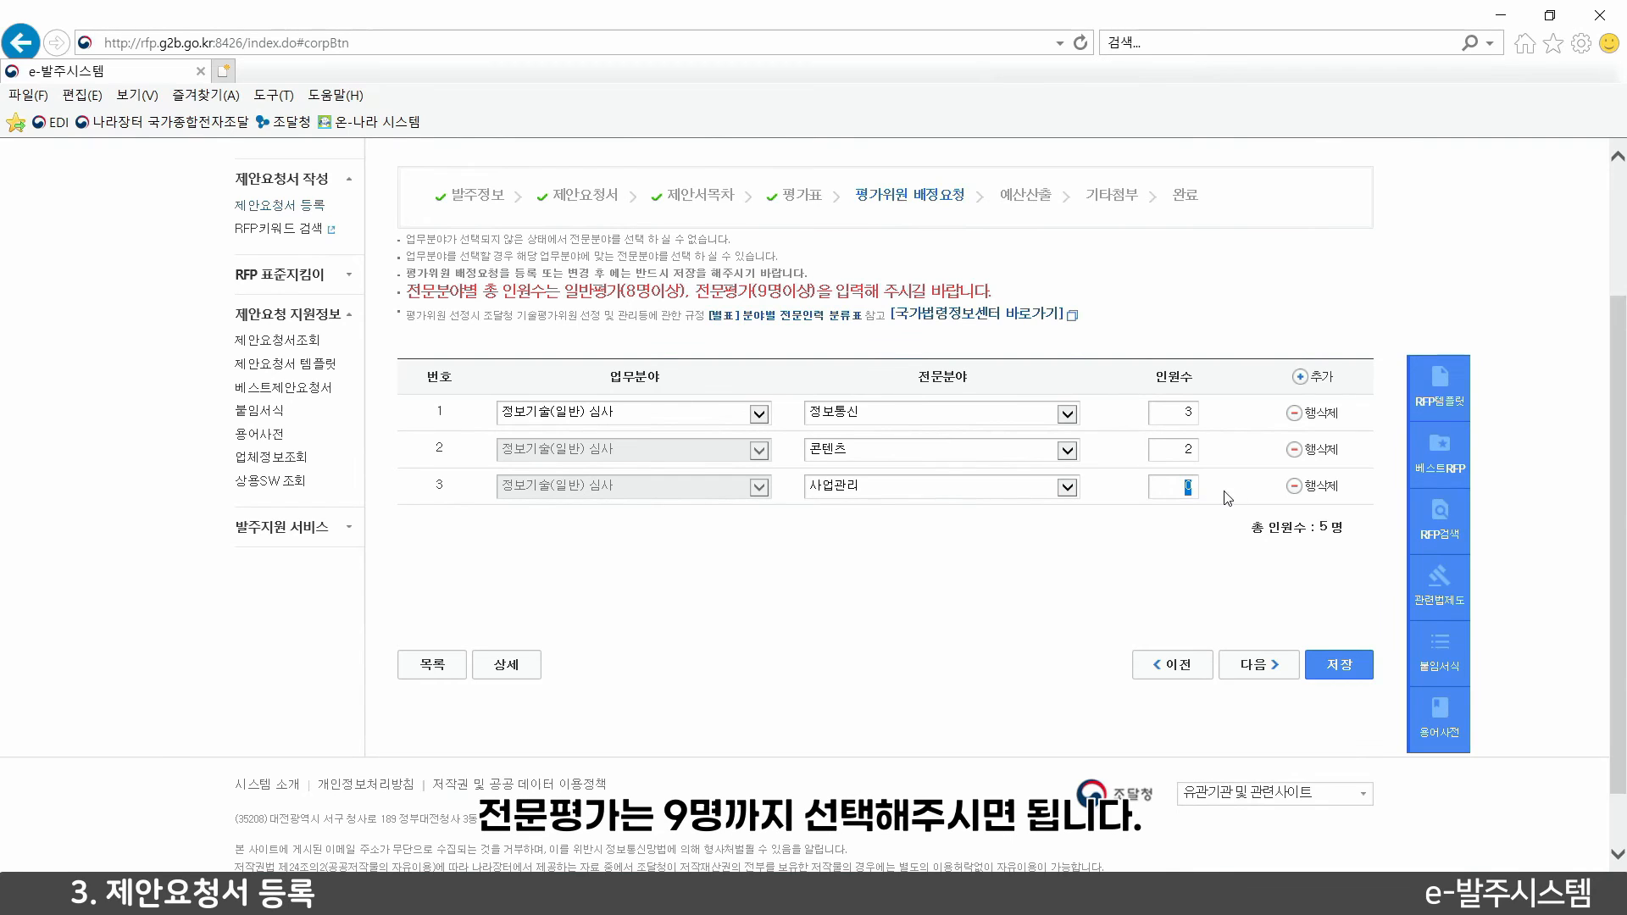
{"action": "type", "text": "5"}
{"action": "left_click", "coordinate": [1229, 492]}
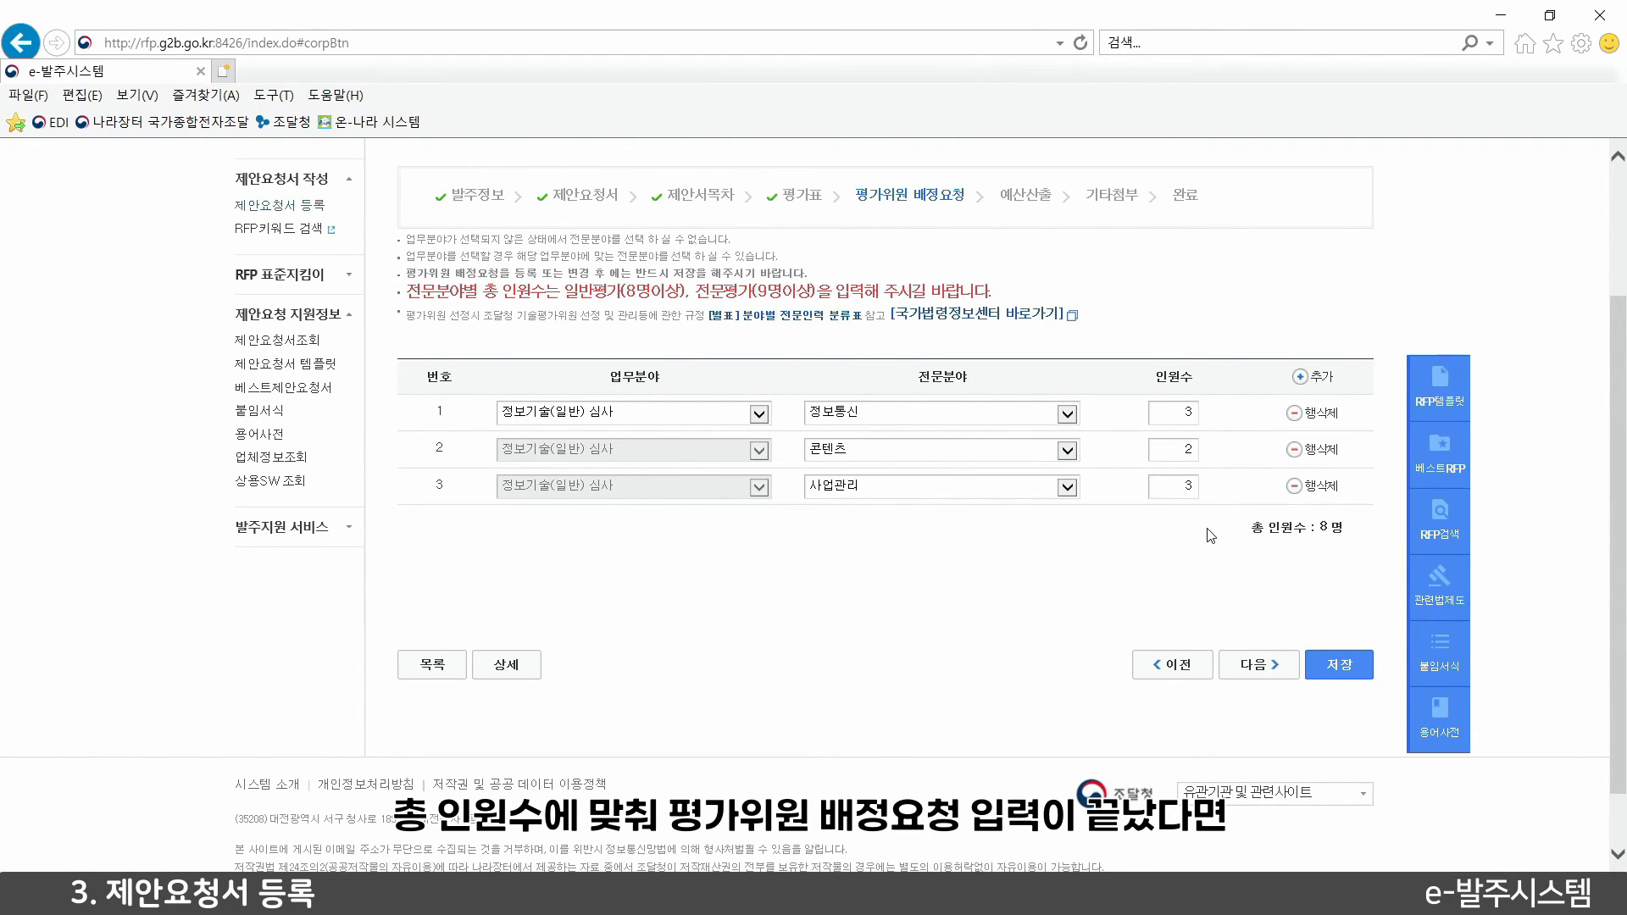
{"action": "left_click", "coordinate": [1339, 664]}
{"action": "left_click", "coordinate": [839, 549]}
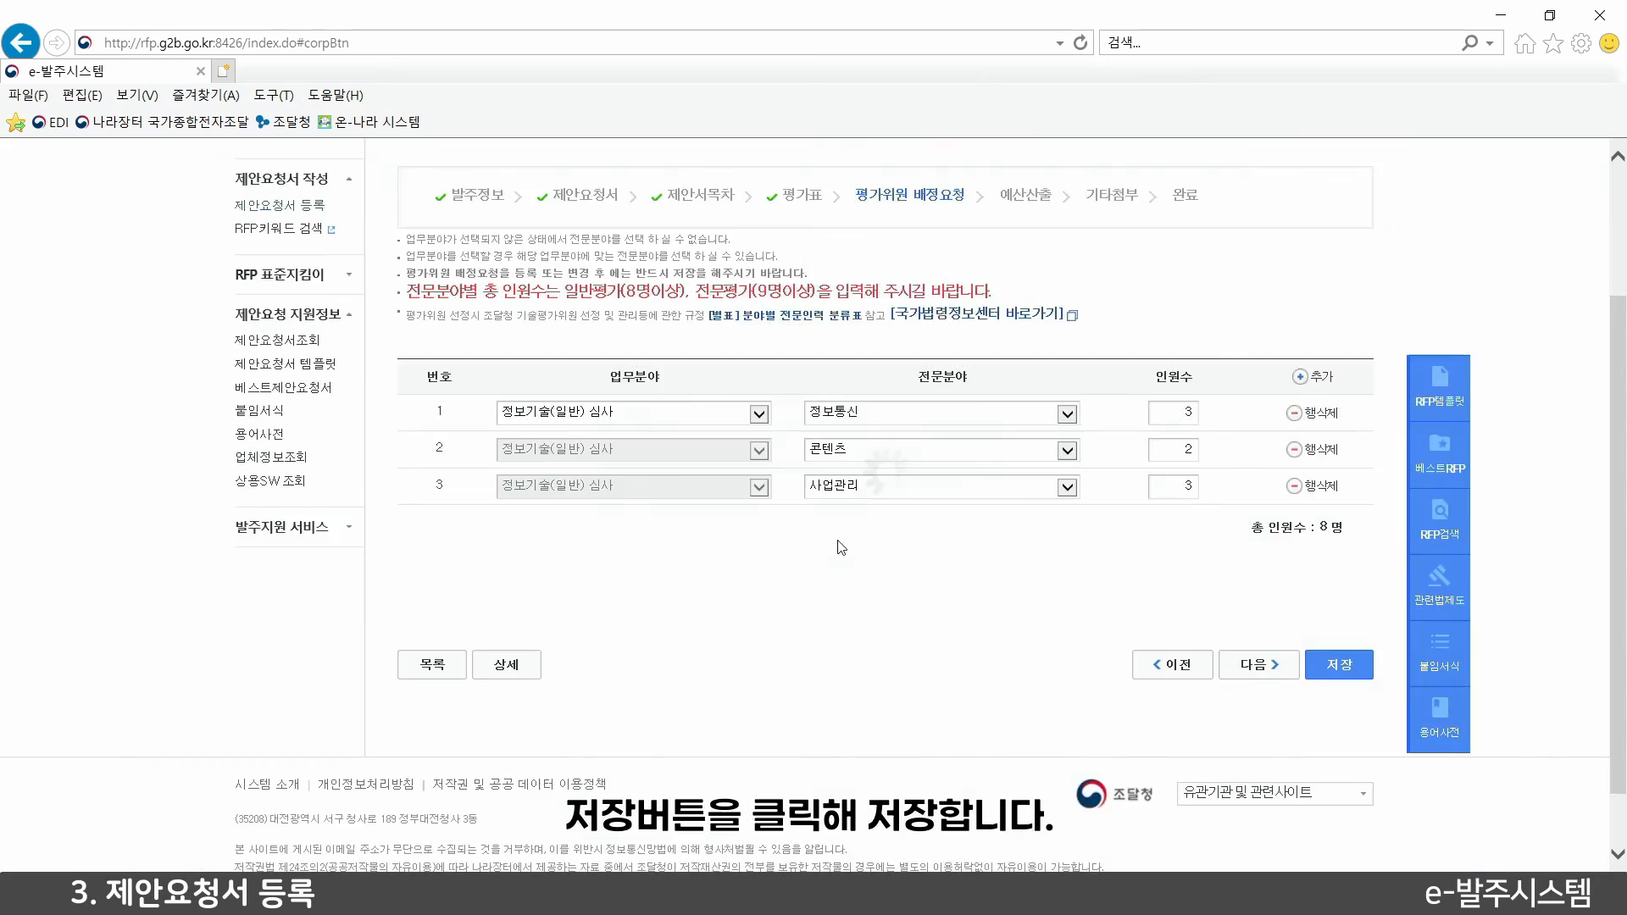
{"action": "left_click", "coordinate": [915, 553]}
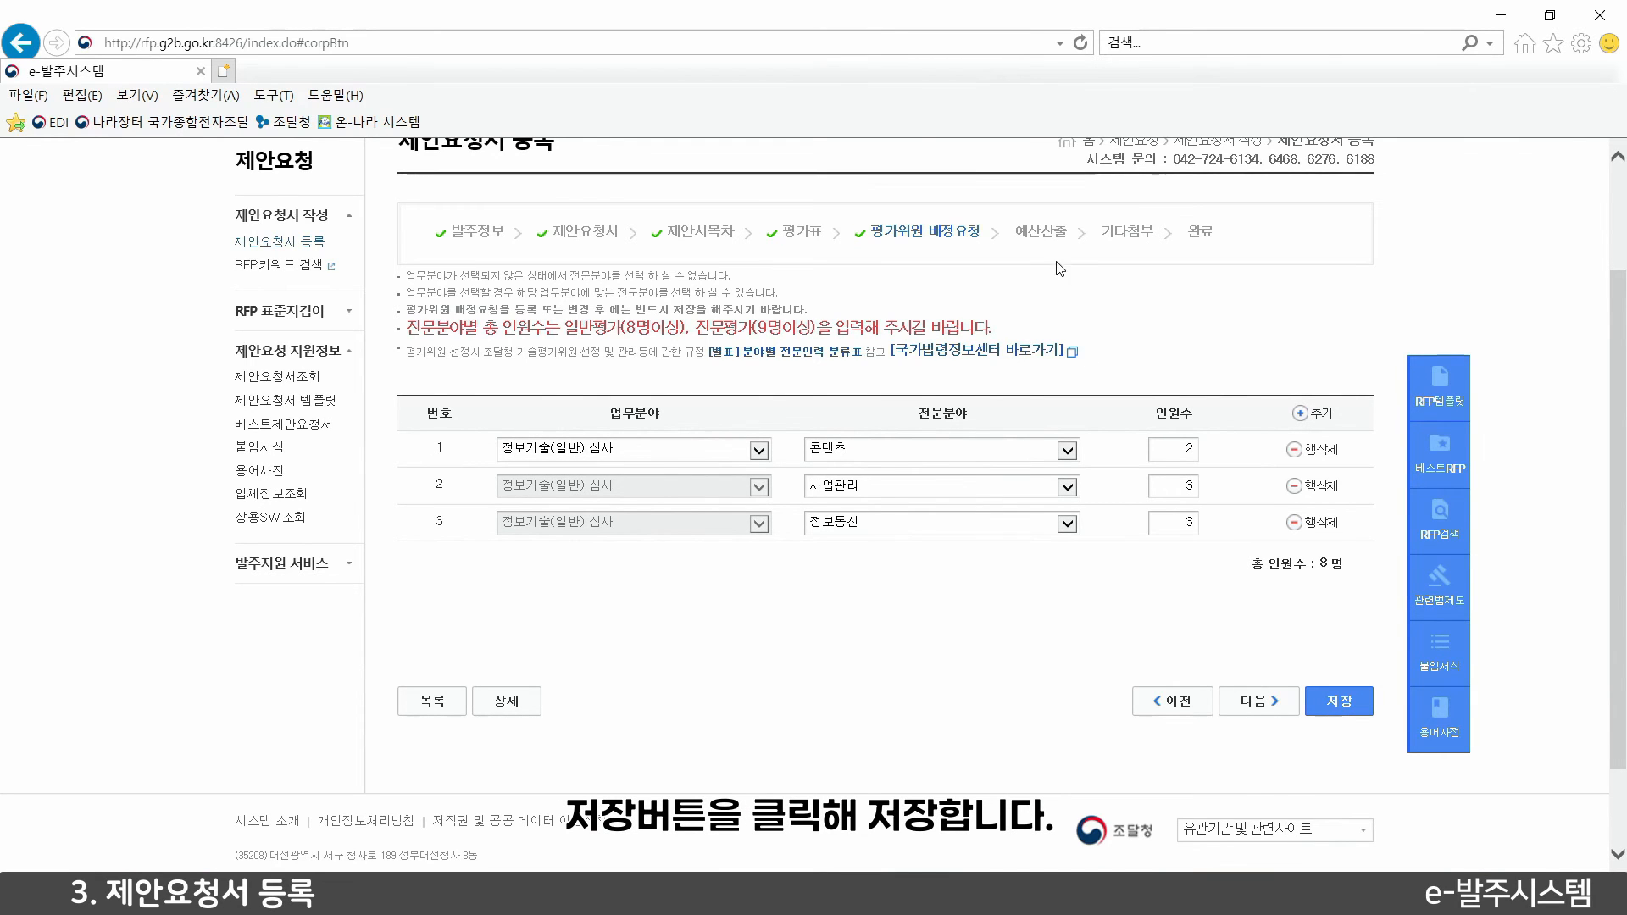
Open the 예산산출 stage, accepting the page move, and look over its guidance and cost form
{"action": "left_click", "coordinate": [1046, 241]}
{"action": "left_click", "coordinate": [818, 548]}
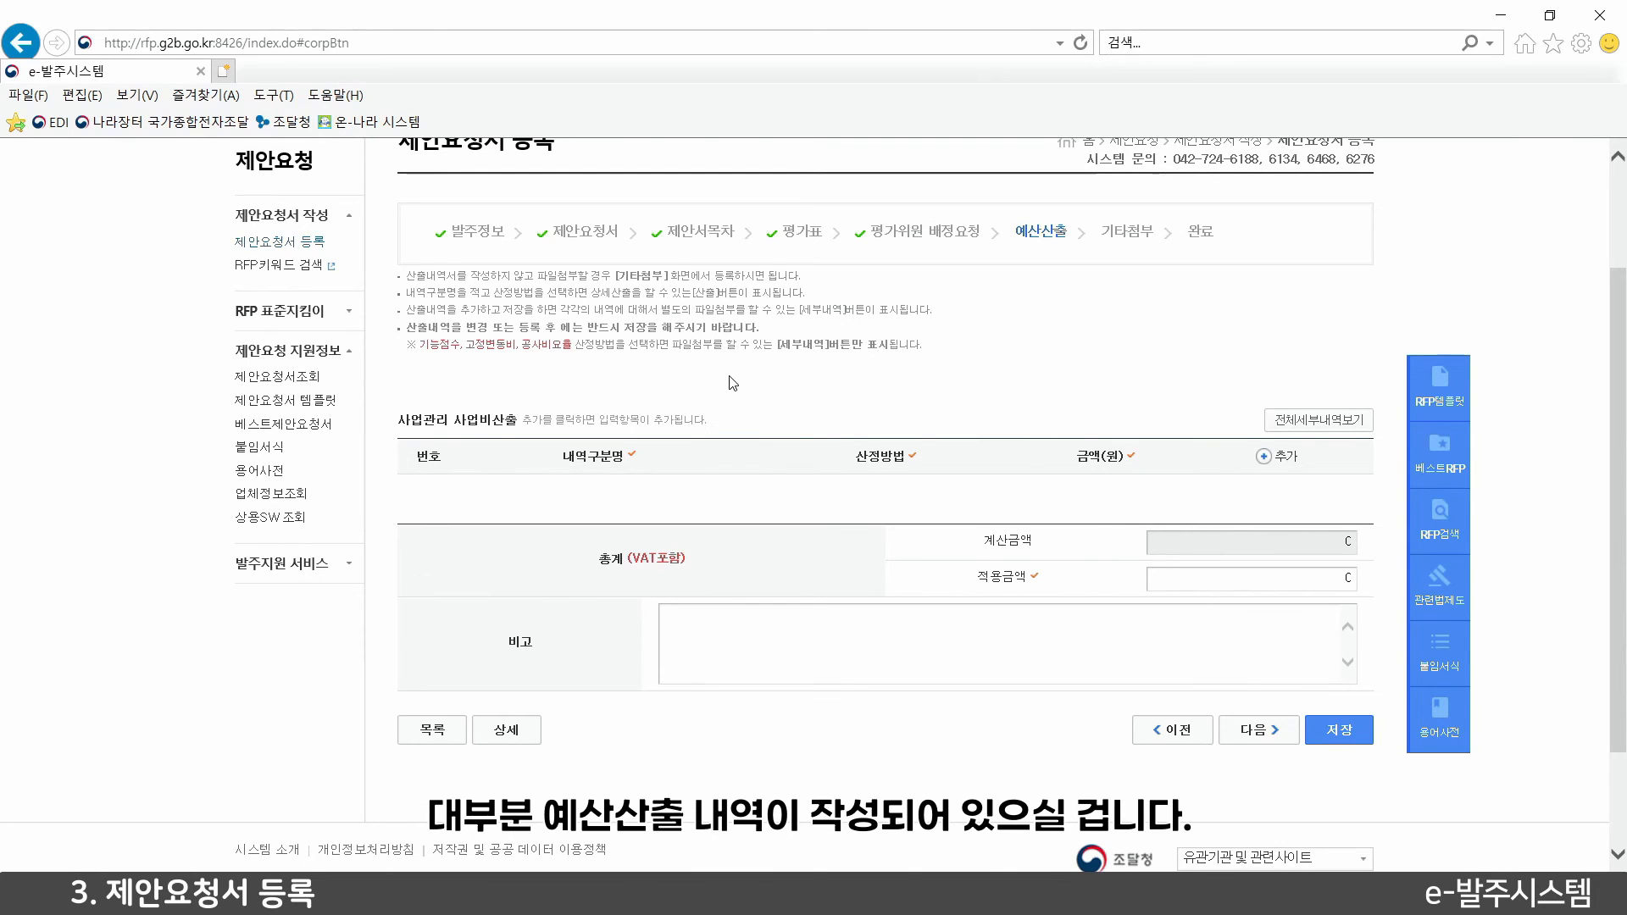
{"action": "scroll", "coordinate": [775, 407], "scroll_direction": "up", "scroll_amount": 2}
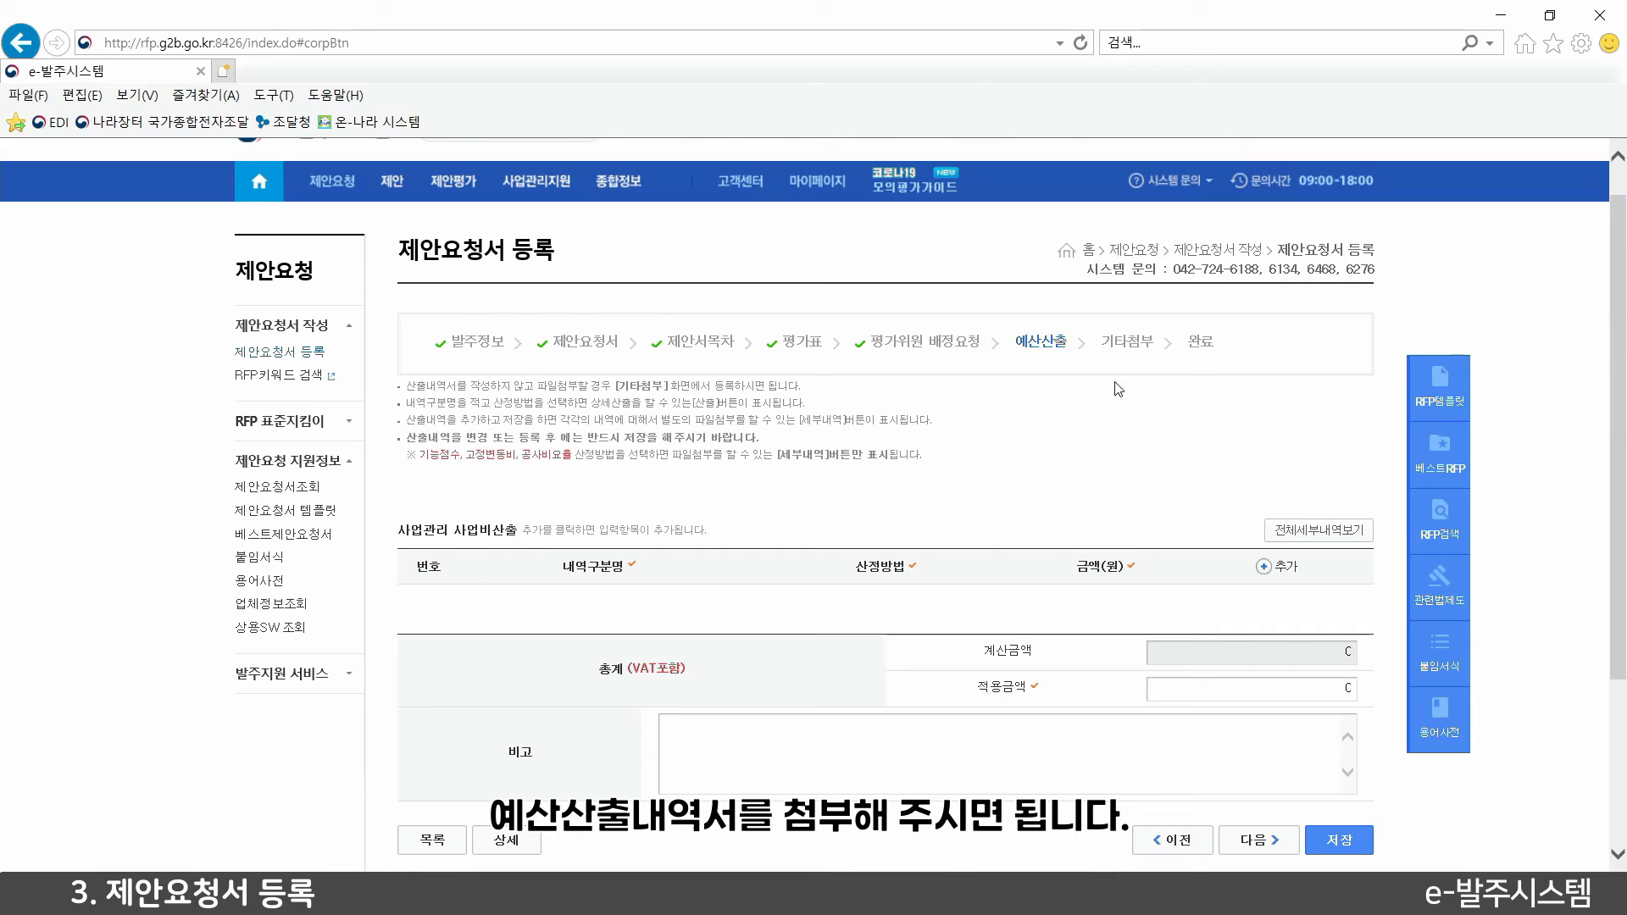
Open the 기타첨부 stage, accepting the page move, and examine which file attachments it requires
{"action": "left_click", "coordinate": [1132, 343]}
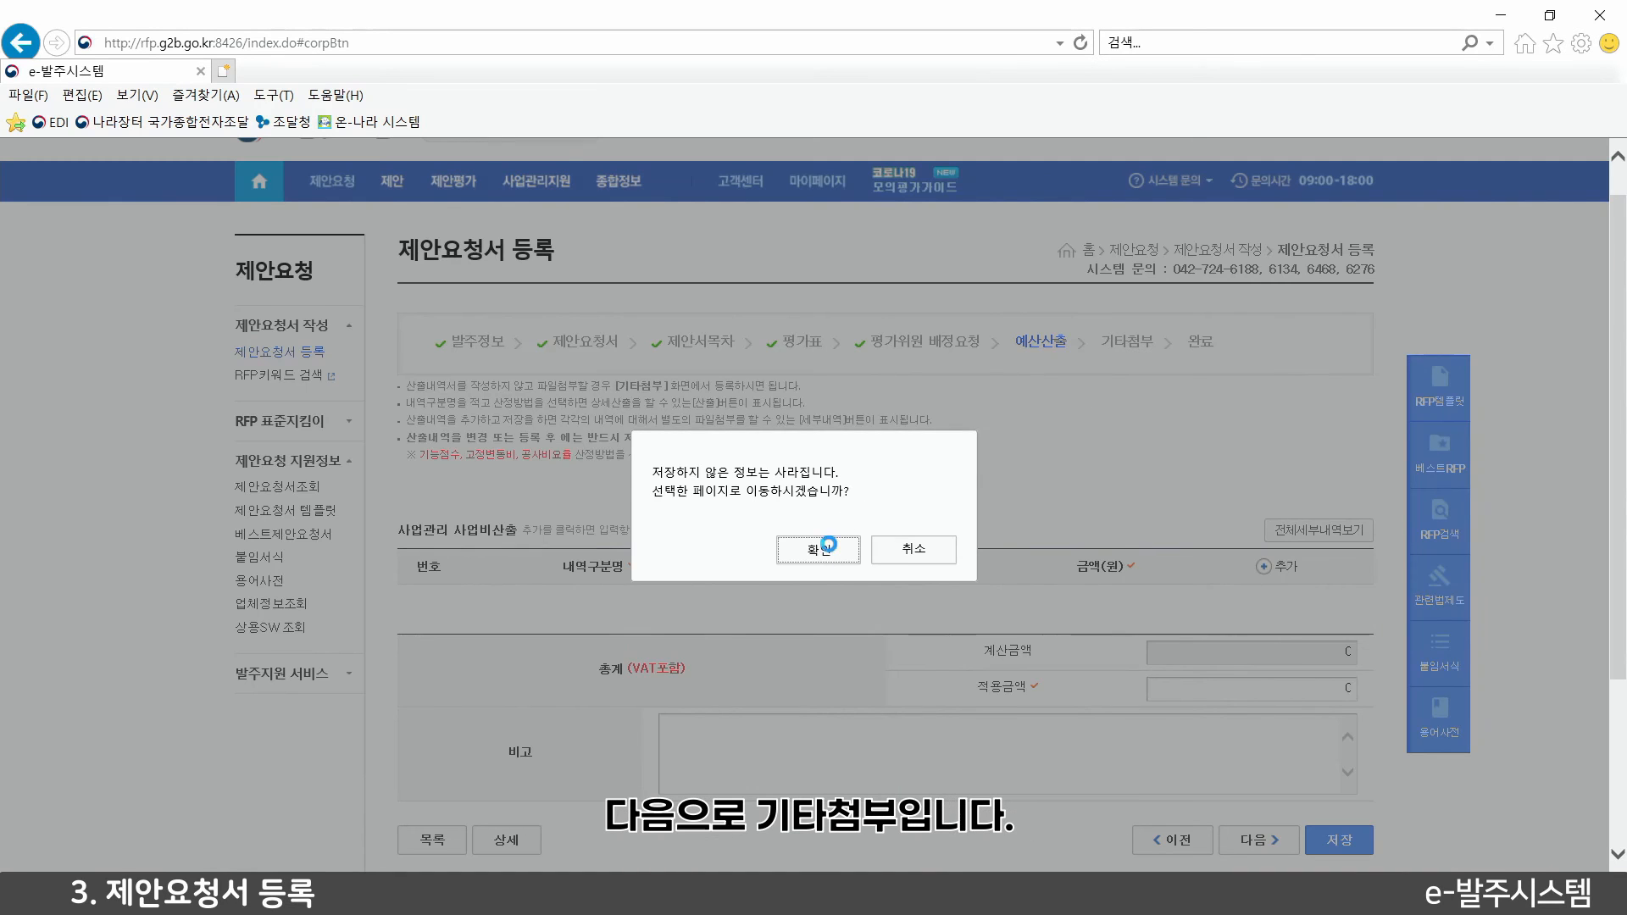
{"action": "left_click", "coordinate": [828, 544]}
{"action": "scroll", "coordinate": [930, 423], "scroll_direction": "down", "scroll_amount": 2}
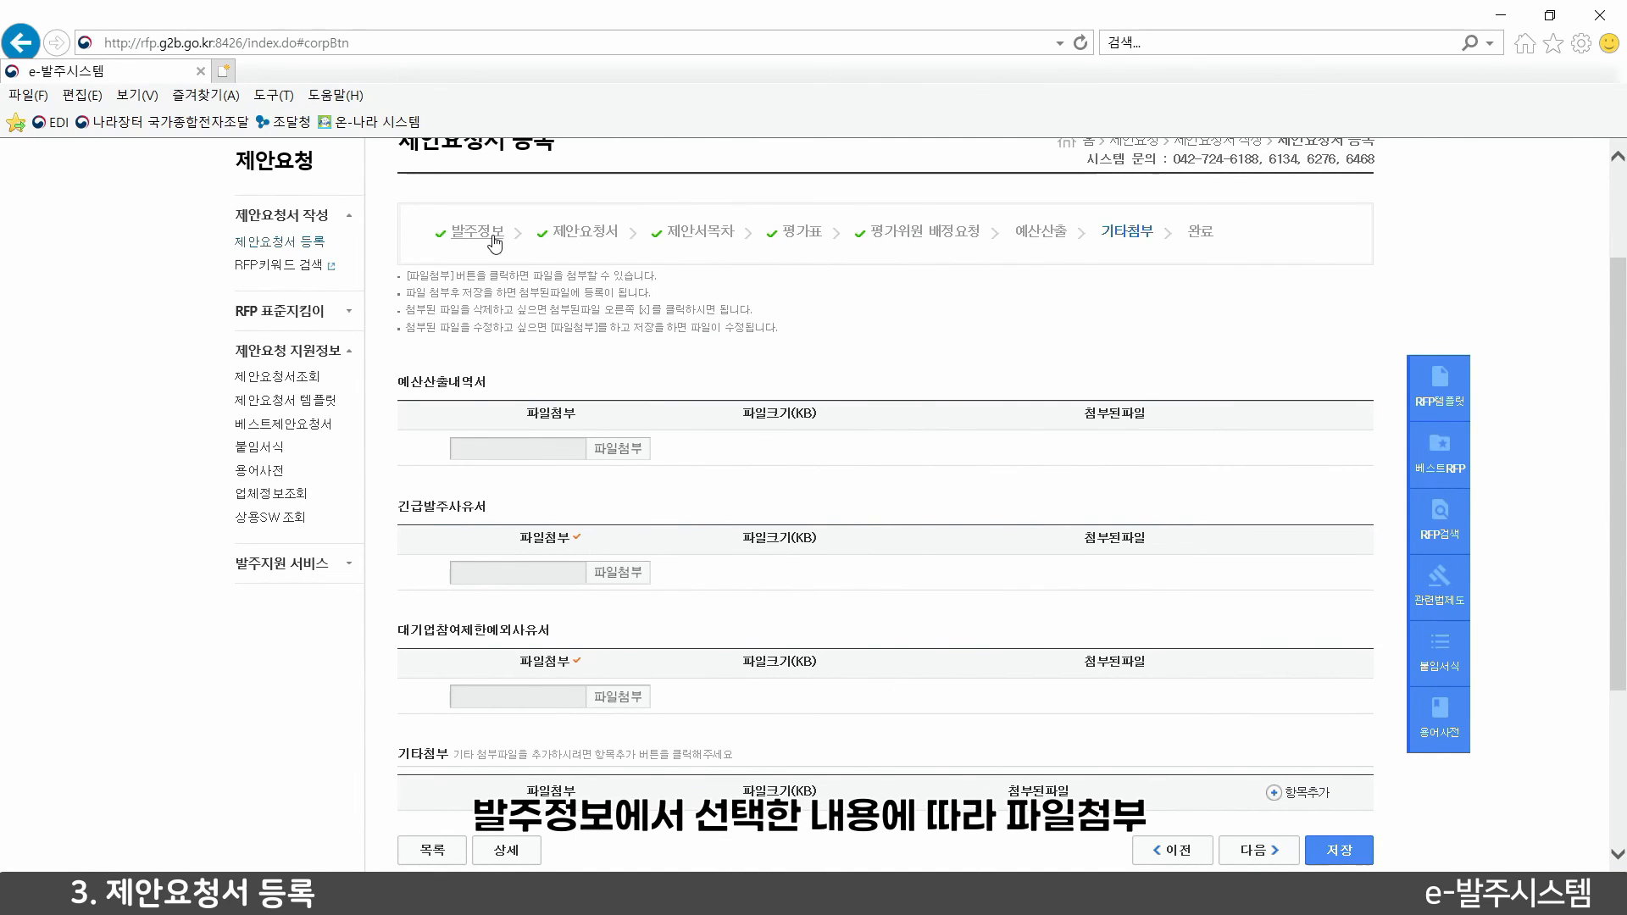
{"action": "scroll", "coordinate": [668, 351], "scroll_direction": "down", "scroll_amount": 2}
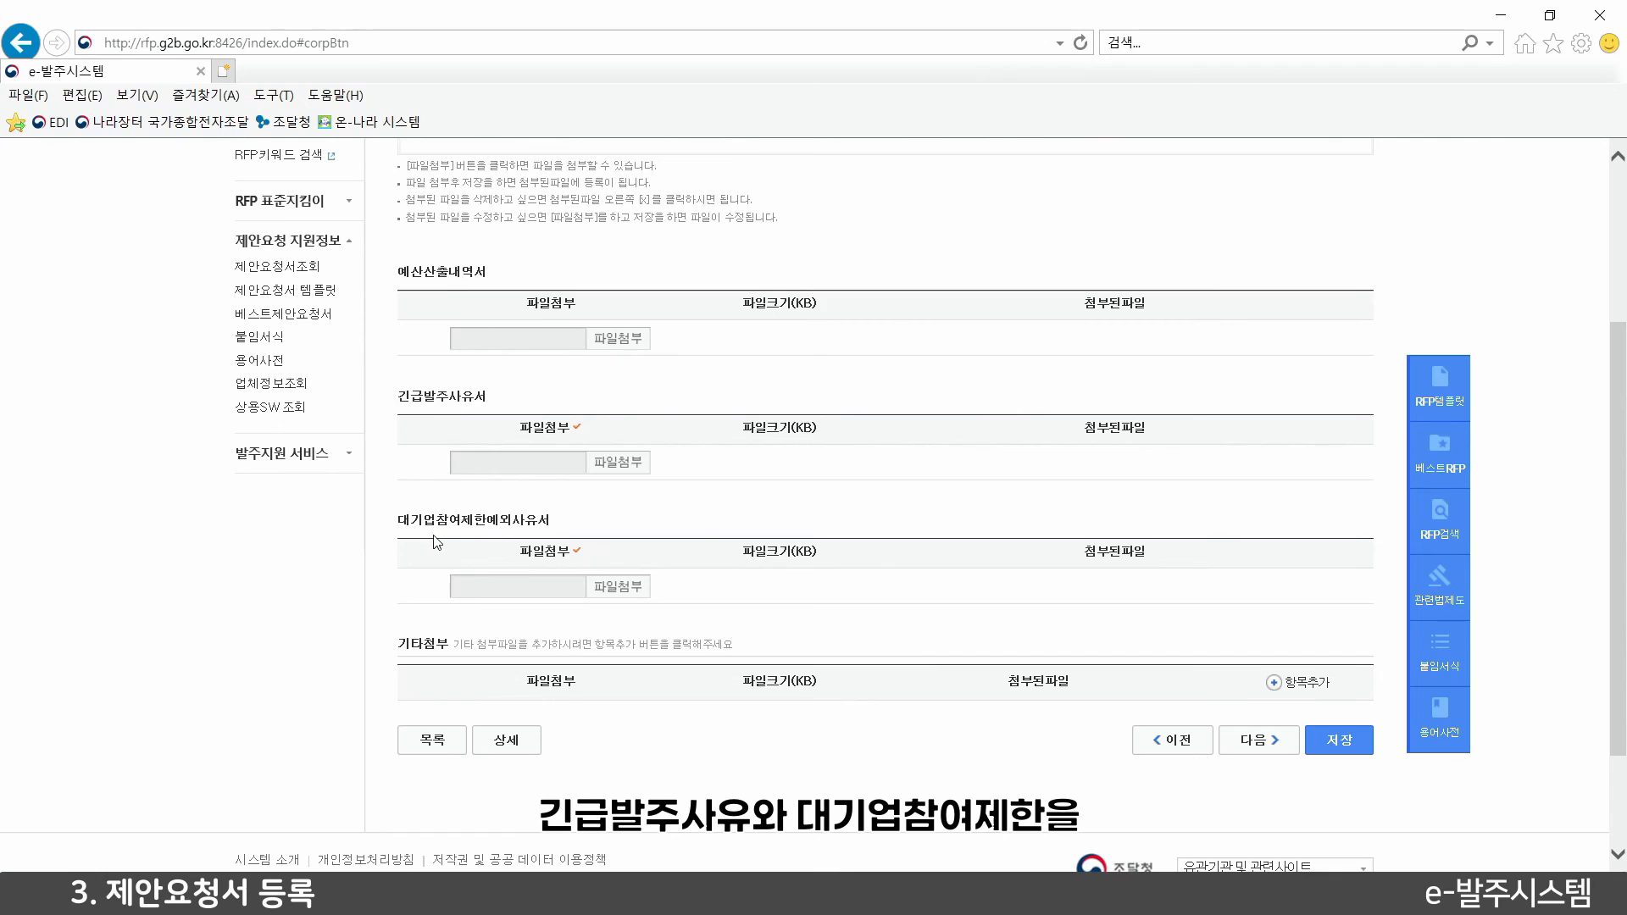
{"action": "scroll", "coordinate": [437, 542], "scroll_direction": "up", "scroll_amount": 2}
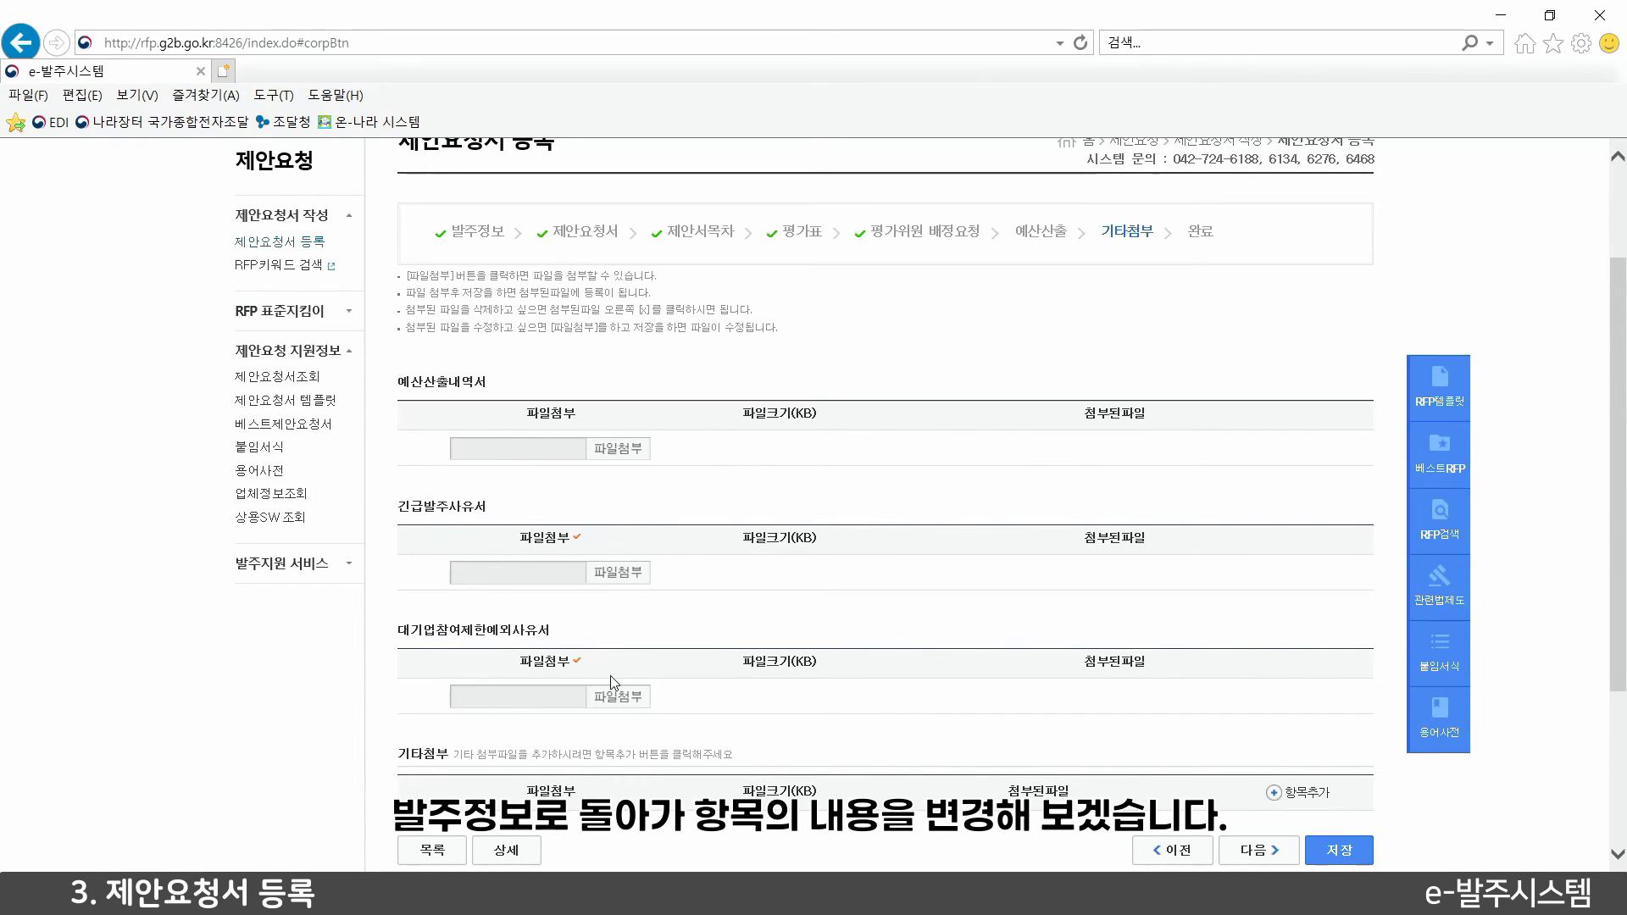
Return to 발주정보, set 대기업참여제한예외여부 and 긴급발주여부 to 아니오, and save the change
{"action": "left_click", "coordinate": [467, 232]}
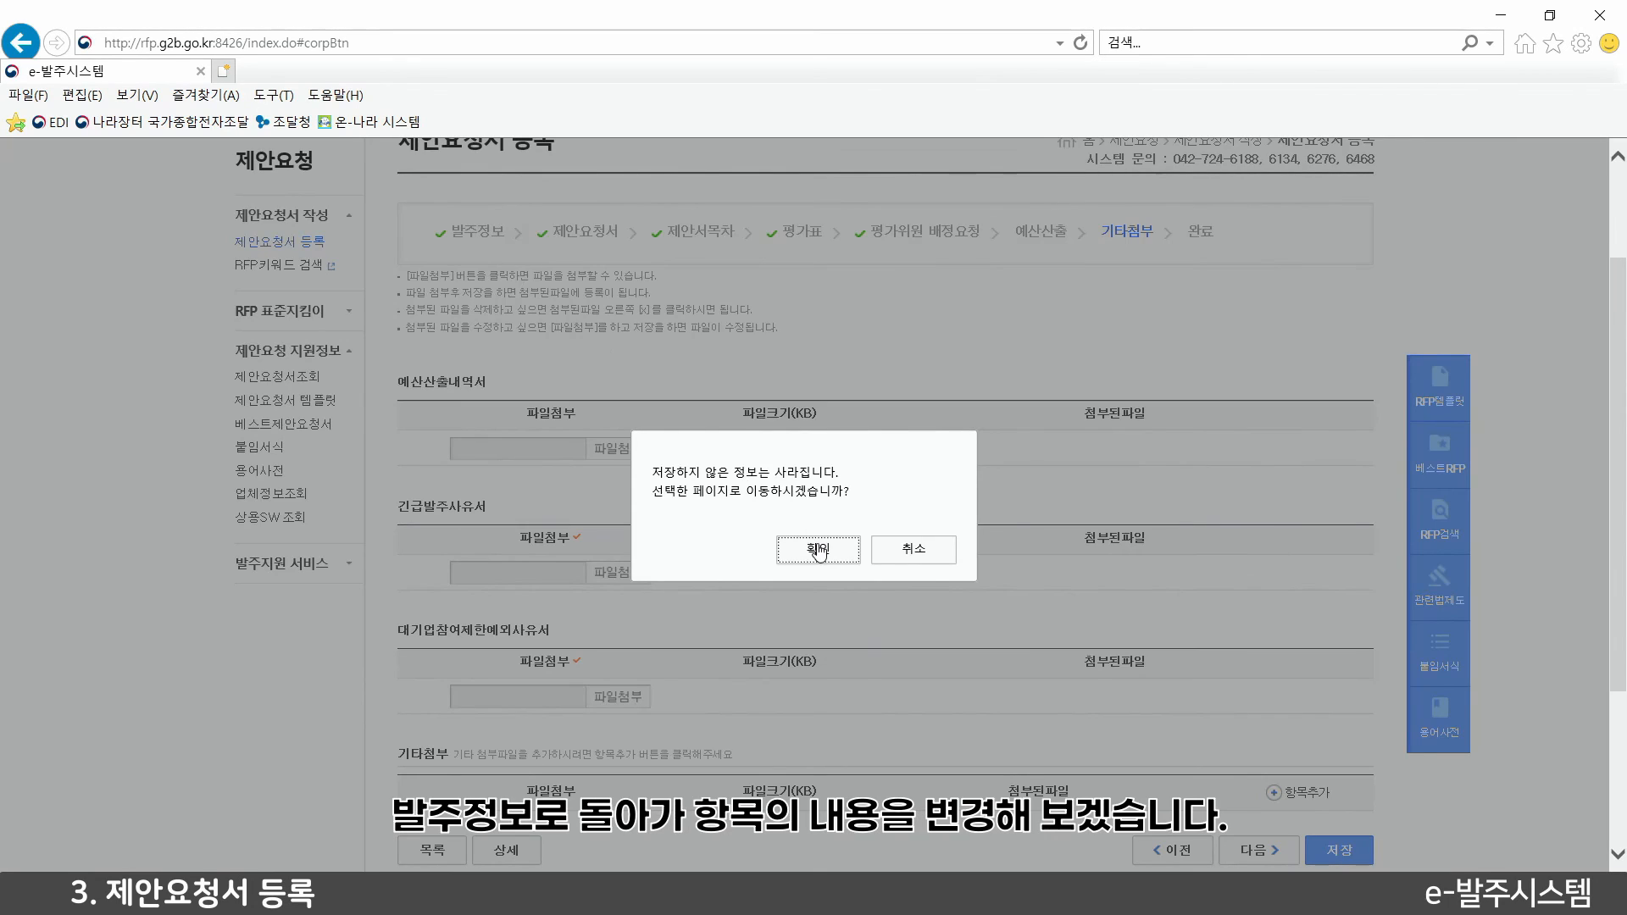
{"action": "left_click", "coordinate": [818, 550]}
{"action": "scroll", "coordinate": [671, 486], "scroll_direction": "down", "scroll_amount": 5}
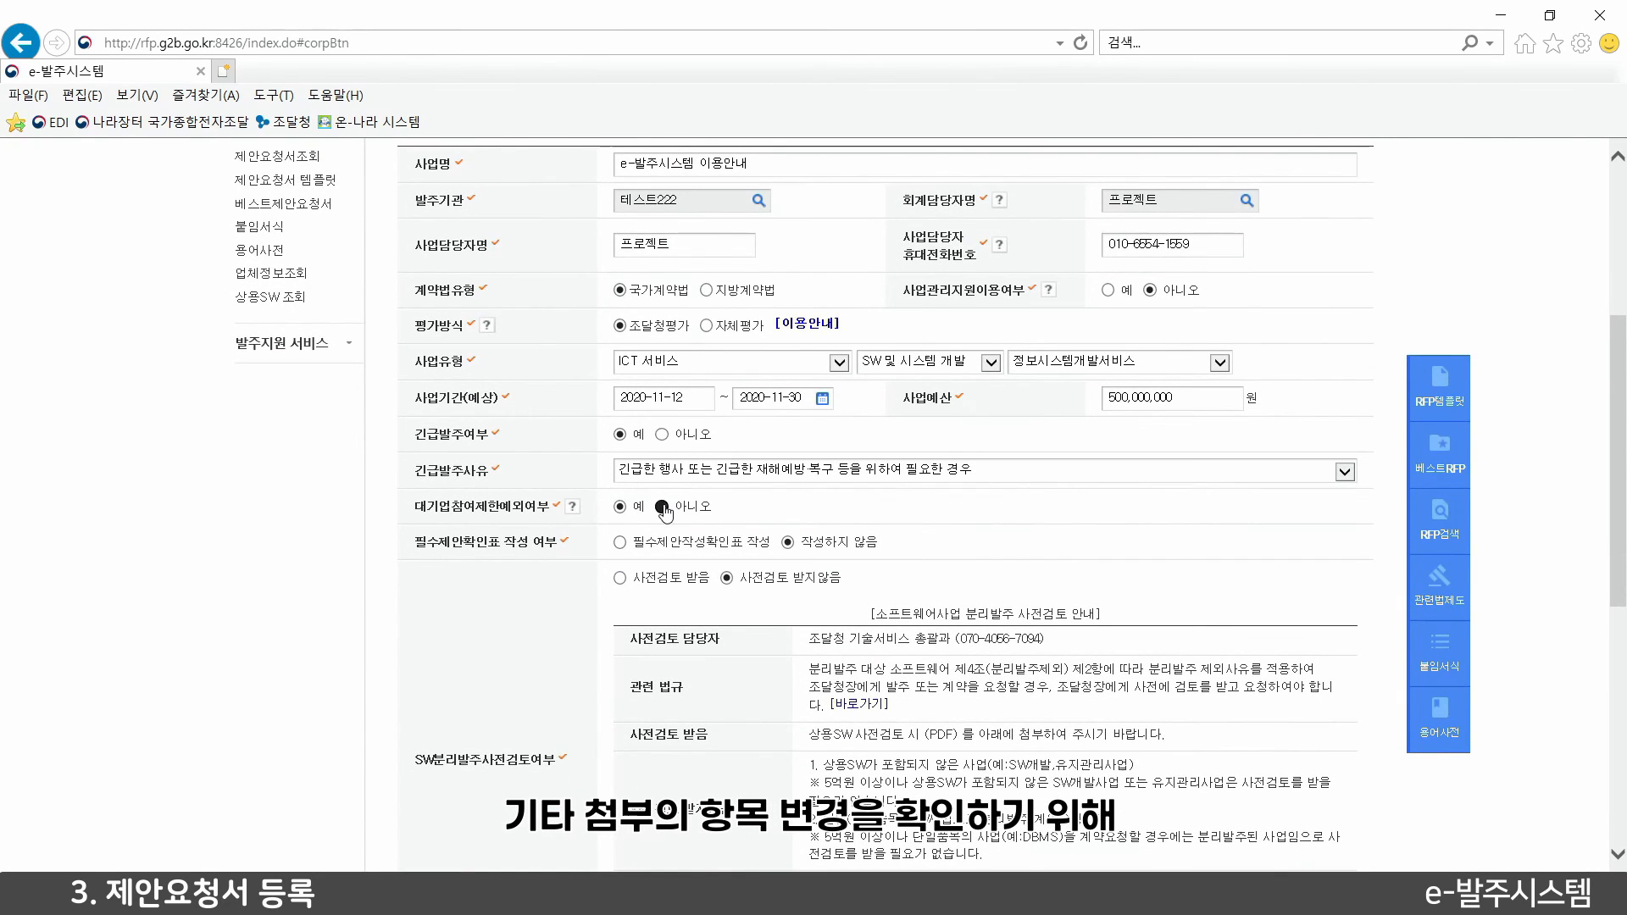
{"action": "left_click", "coordinate": [662, 506]}
{"action": "left_click", "coordinate": [889, 557]}
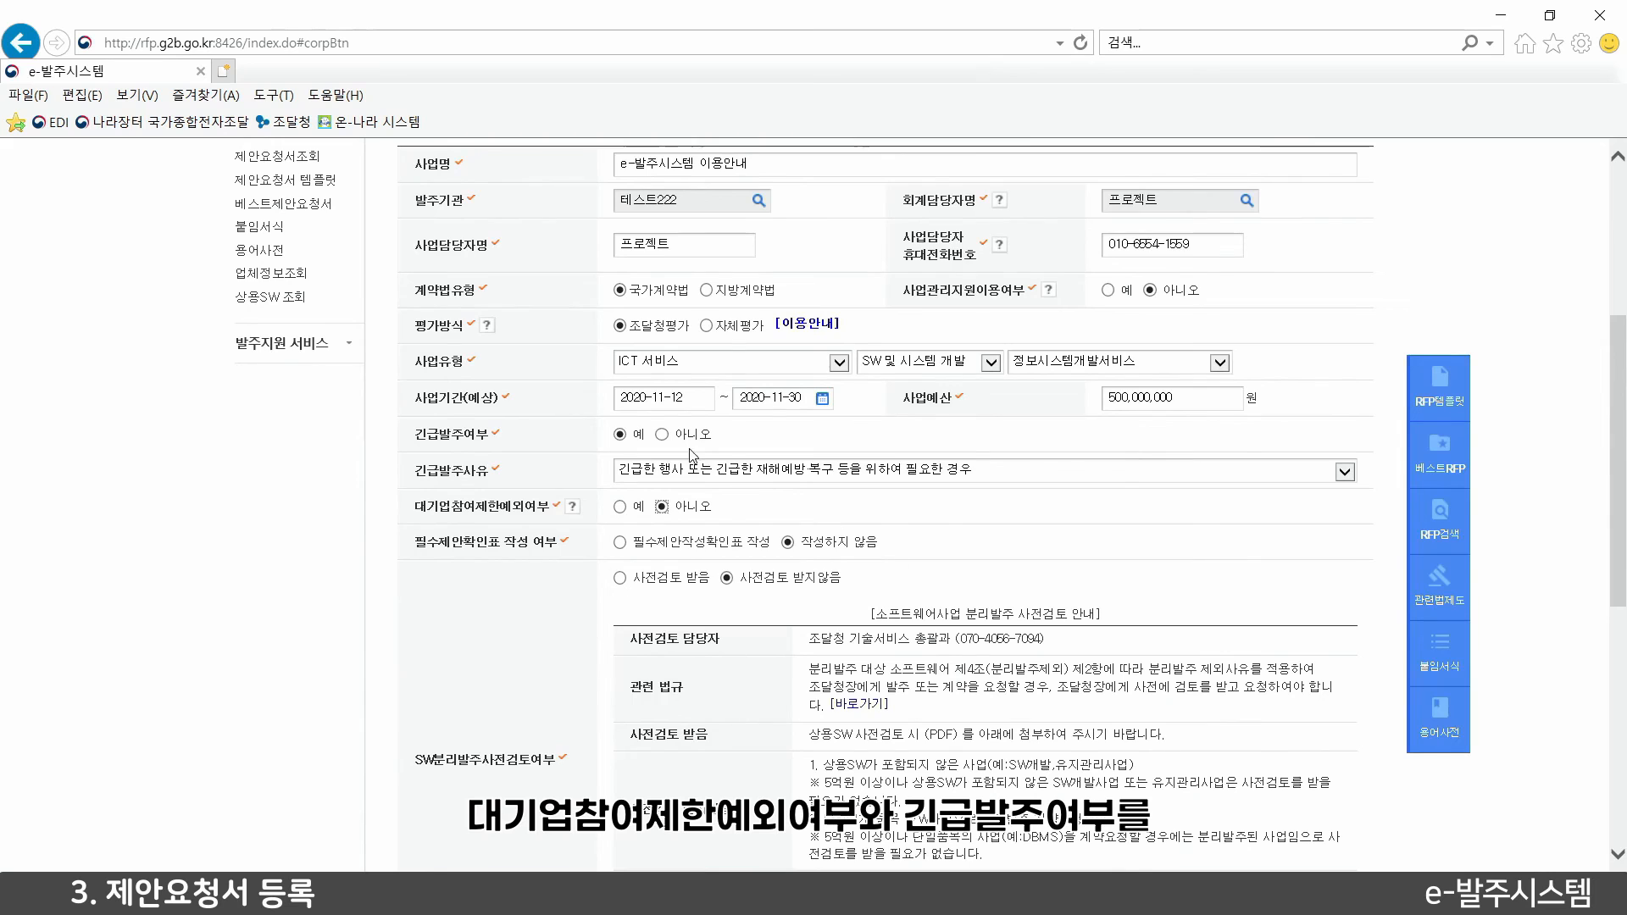
{"action": "left_click", "coordinate": [661, 434]}
{"action": "left_click", "coordinate": [919, 555]}
{"action": "scroll", "coordinate": [921, 554], "scroll_direction": "down", "scroll_amount": 4}
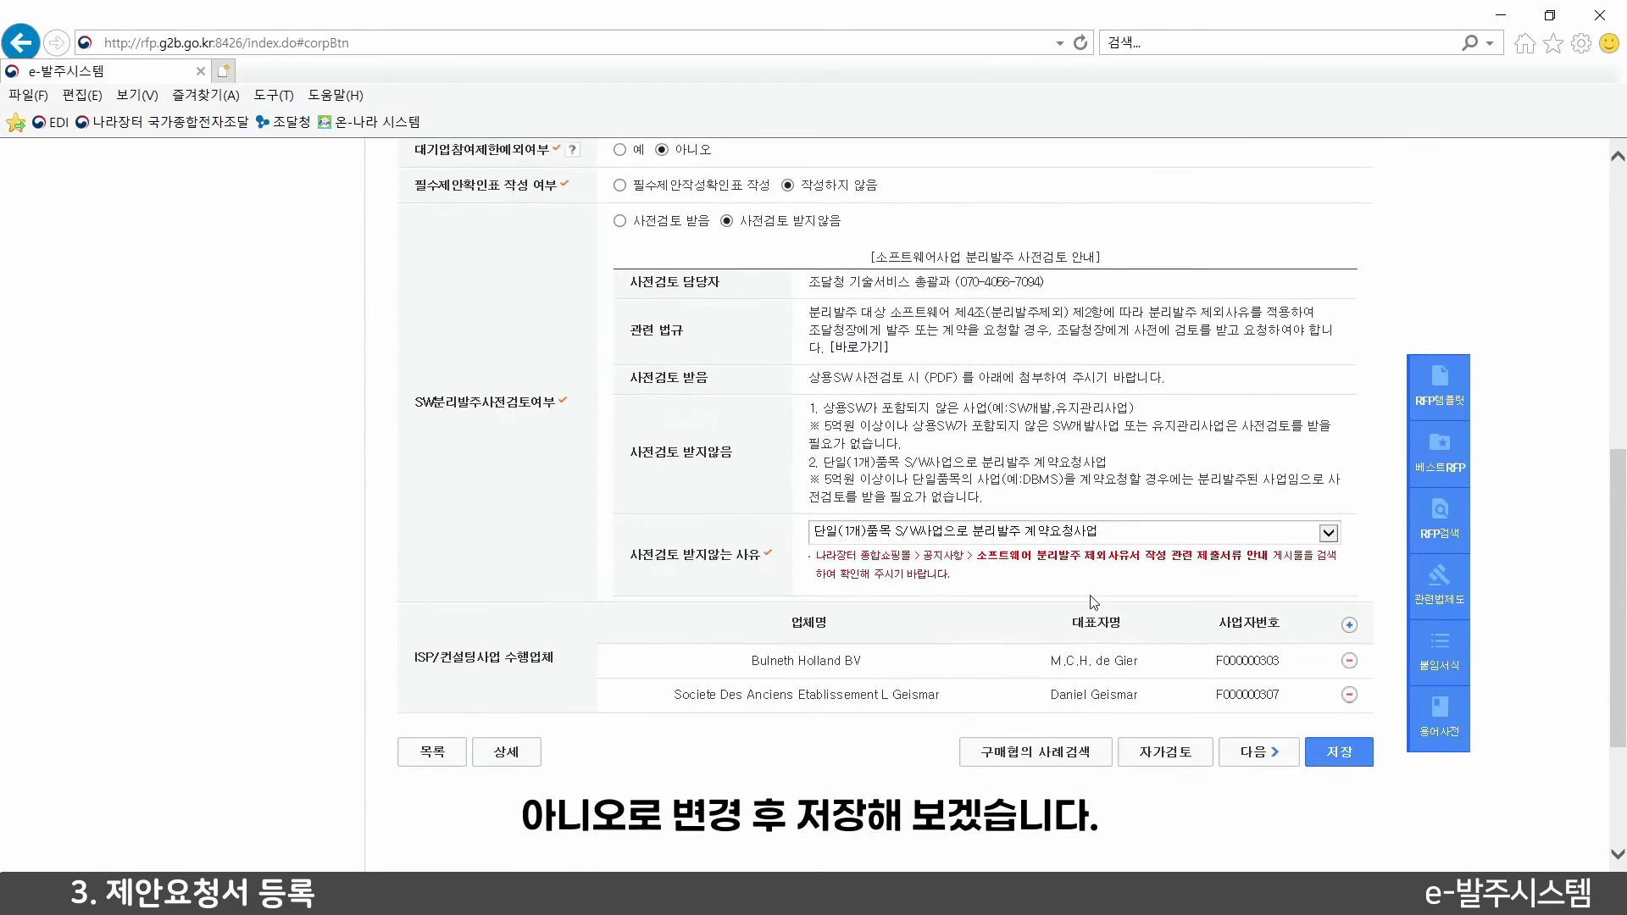
{"action": "left_click", "coordinate": [1346, 743]}
{"action": "left_click", "coordinate": [834, 550]}
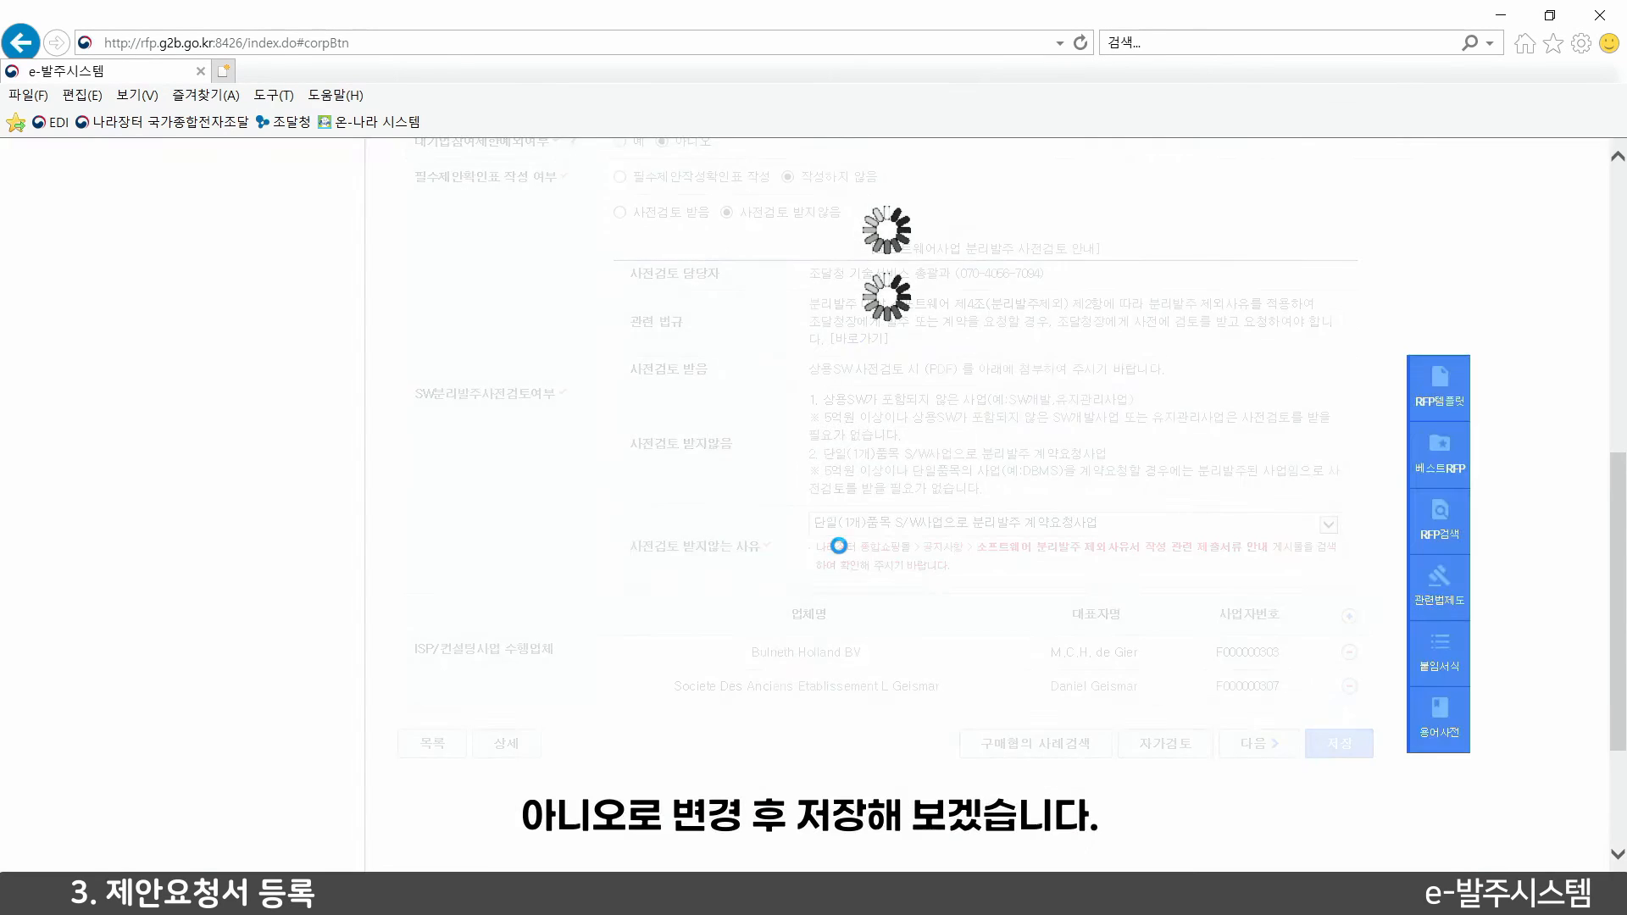
{"action": "left_click", "coordinate": [910, 549]}
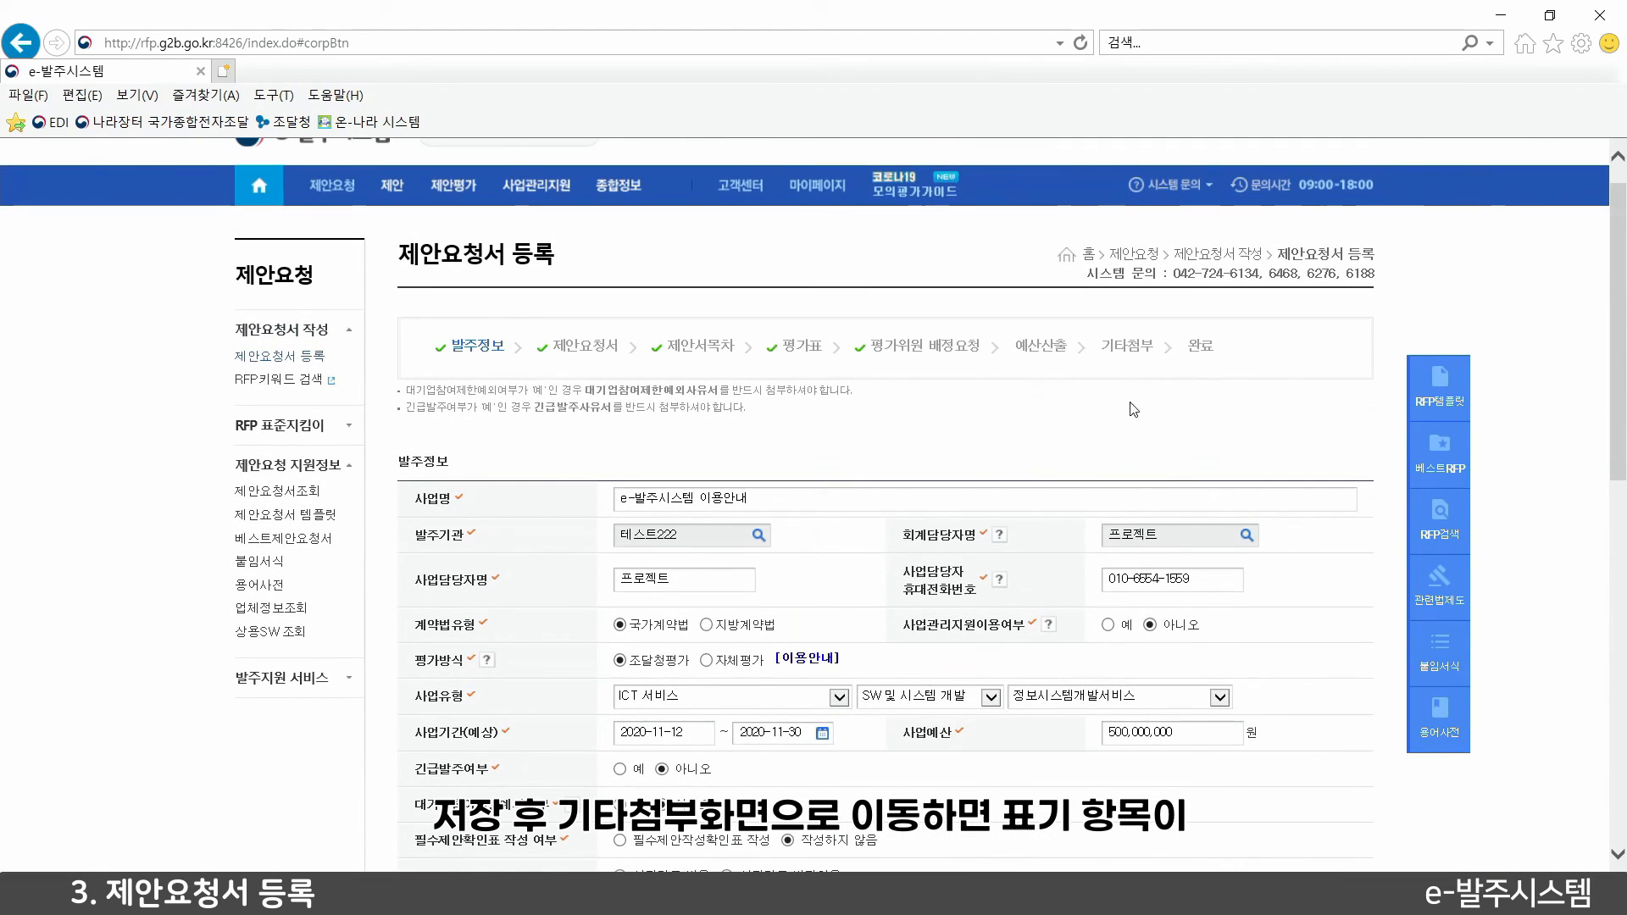
Go back to the 기타첨부 stage and attach e-발주시스템_개요.pdf from the 다운로드 folder as the 예산산출내역서
{"action": "left_click", "coordinate": [1124, 348]}
{"action": "left_click", "coordinate": [811, 544]}
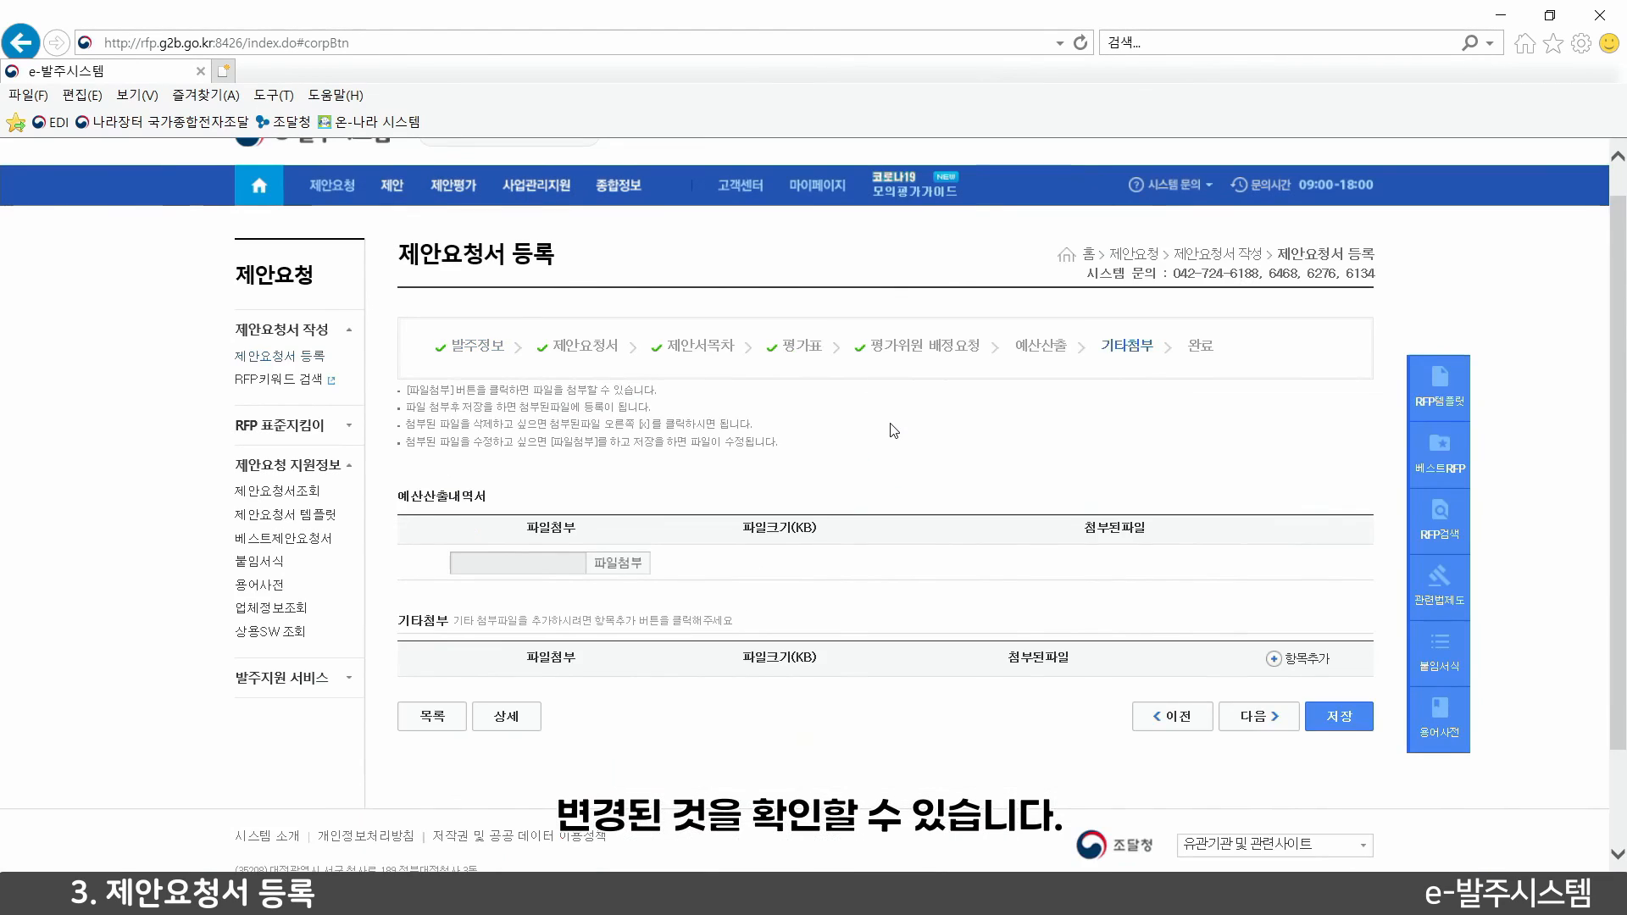
{"action": "scroll", "coordinate": [735, 405], "scroll_direction": "down", "scroll_amount": 1}
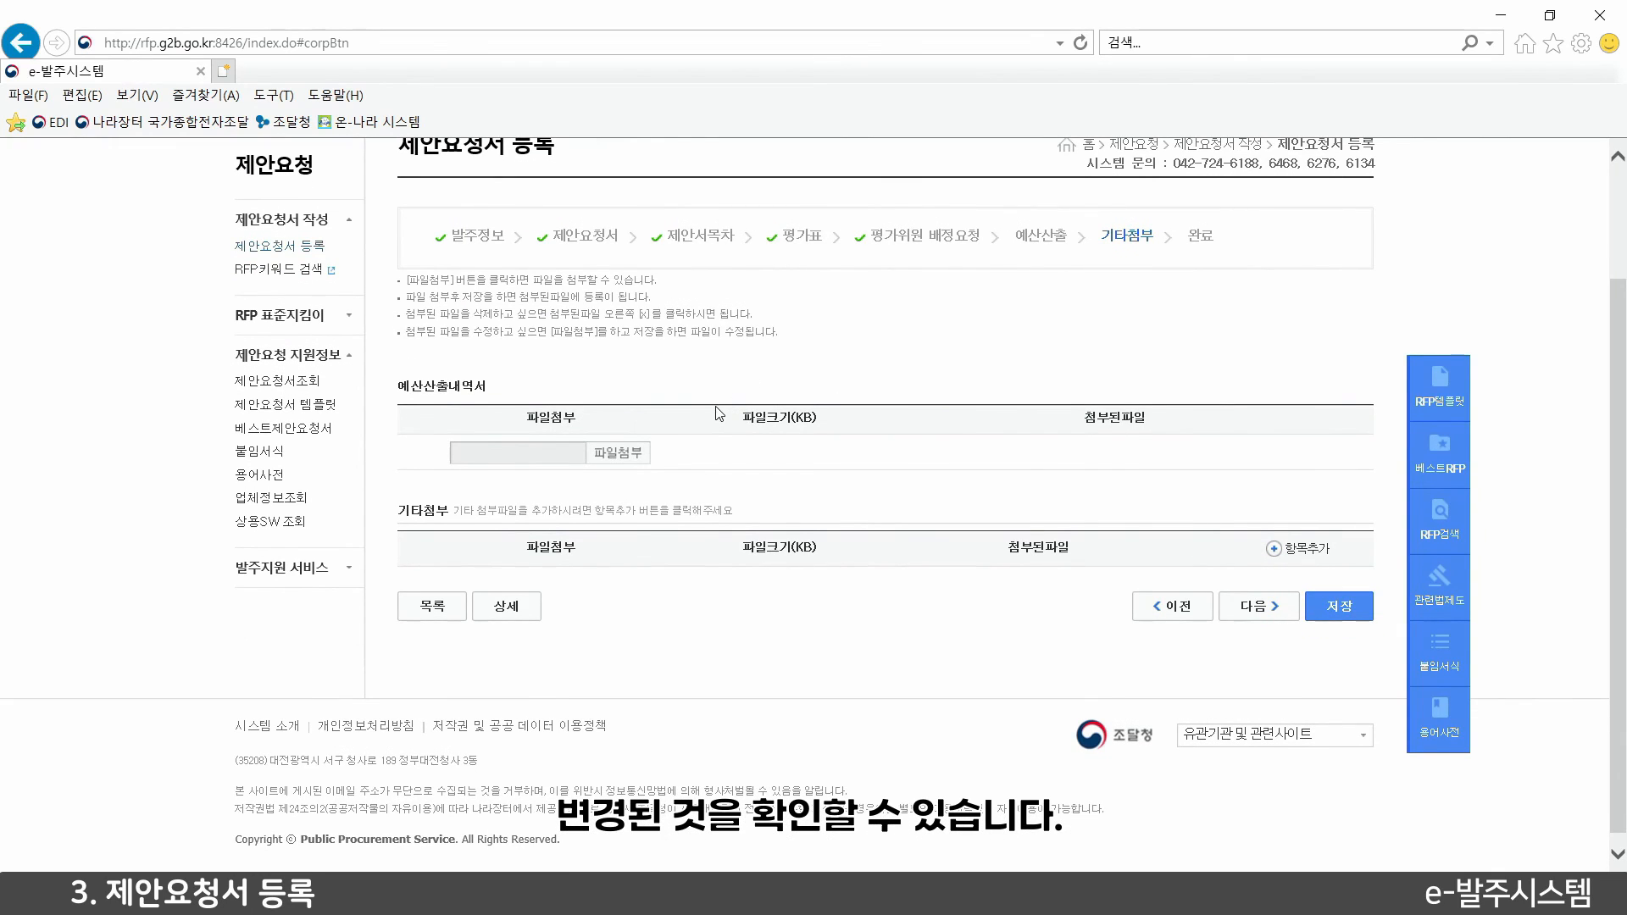
{"action": "left_click", "coordinate": [629, 456]}
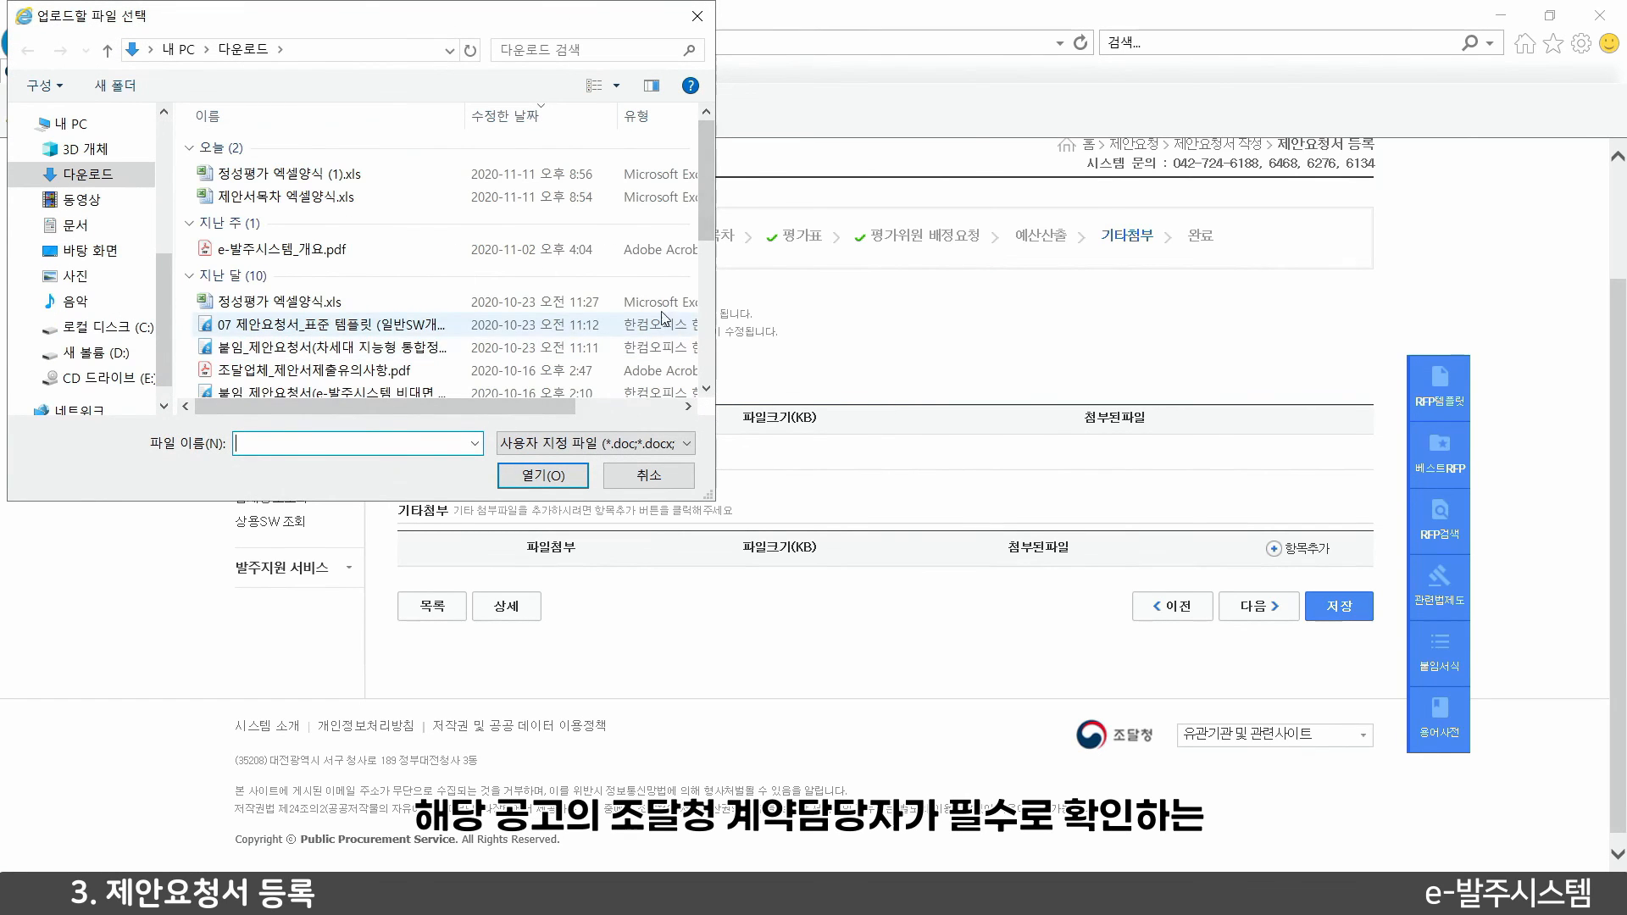
{"action": "left_click", "coordinate": [491, 249]}
{"action": "double_click", "coordinate": [492, 249]}
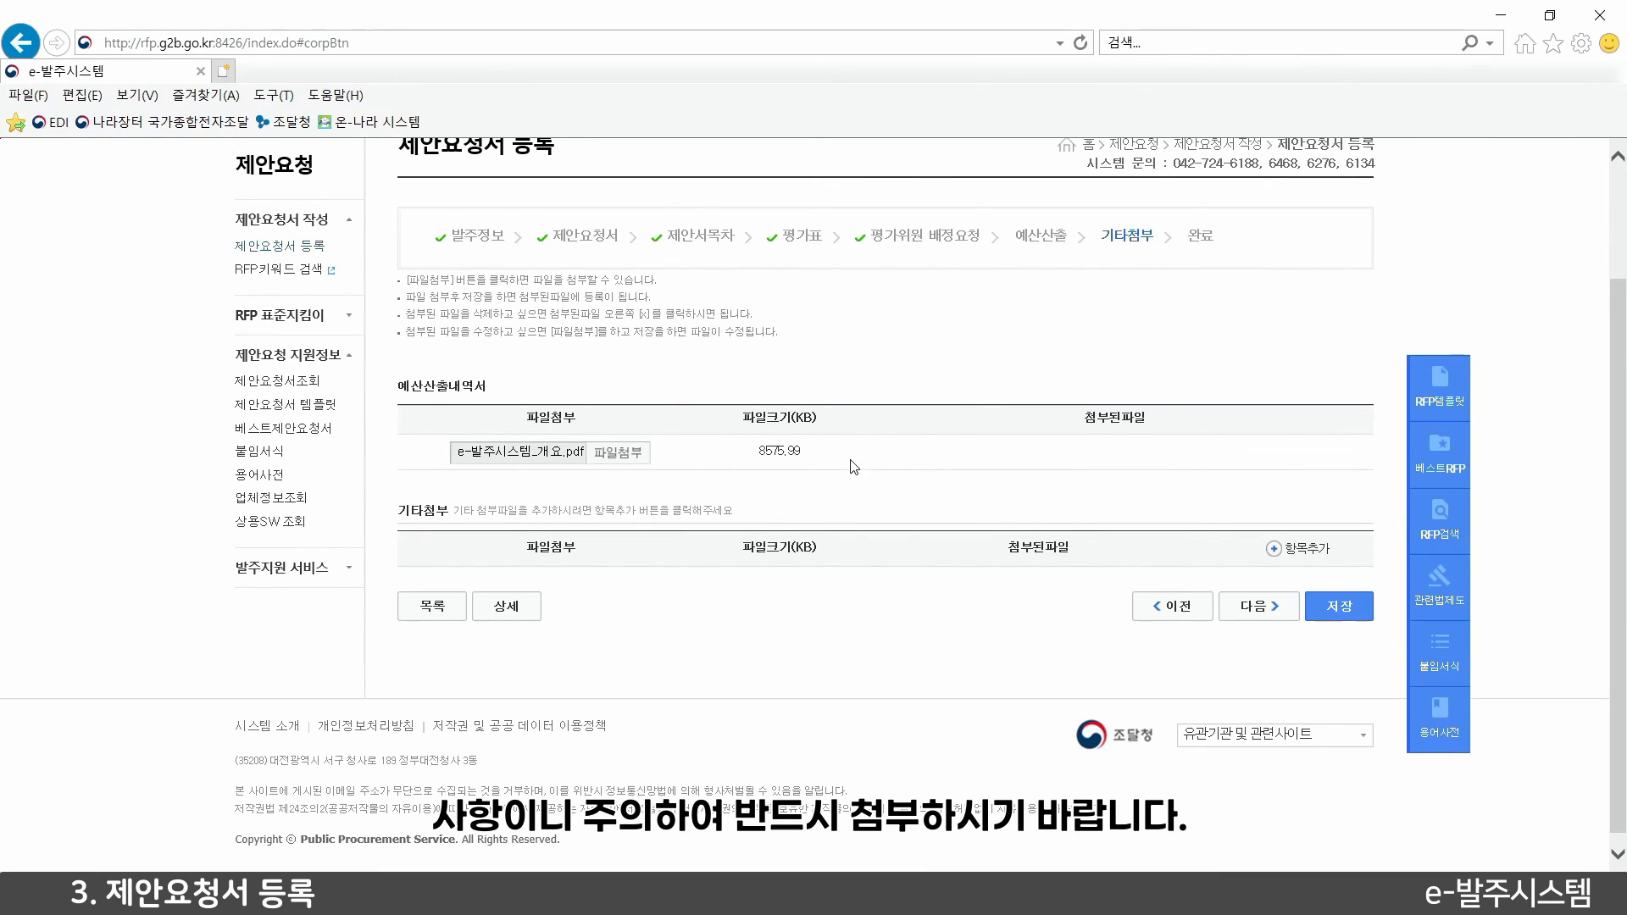
{"action": "scroll", "coordinate": [940, 471], "scroll_direction": "down", "scroll_amount": 1}
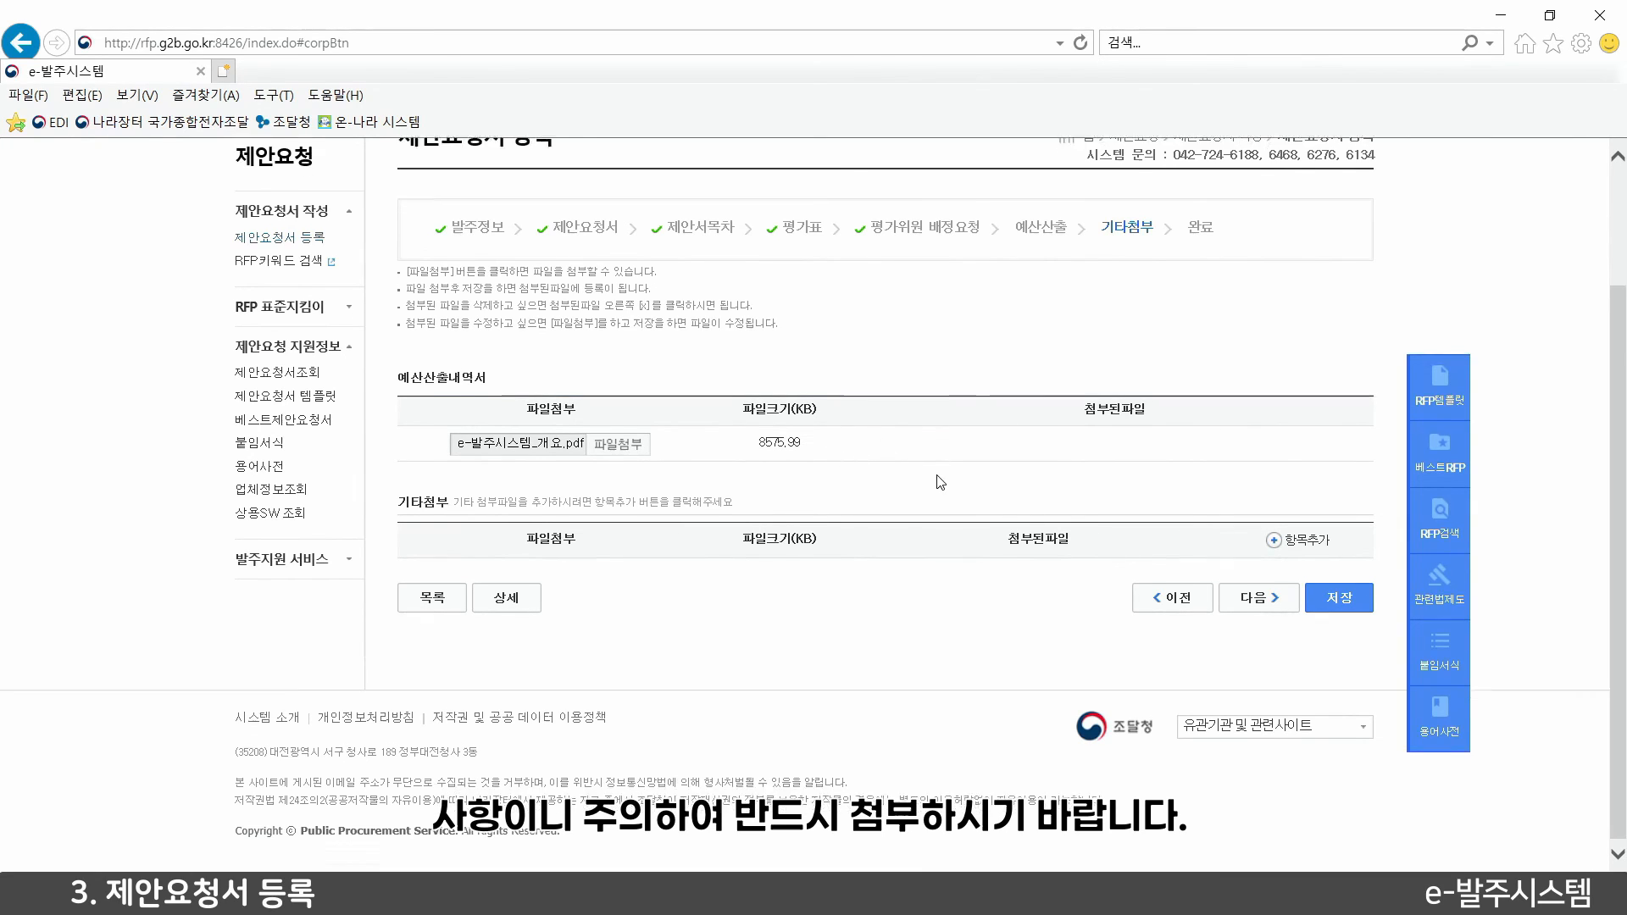
Add two rows under 기타첨부 and attach 정성평가 엑셀양식 (1).xls and 제안서목차 엑셀양식.xls from the 다운로드 folder
{"action": "left_click", "coordinate": [1301, 534]}
{"action": "left_click", "coordinate": [1305, 535]}
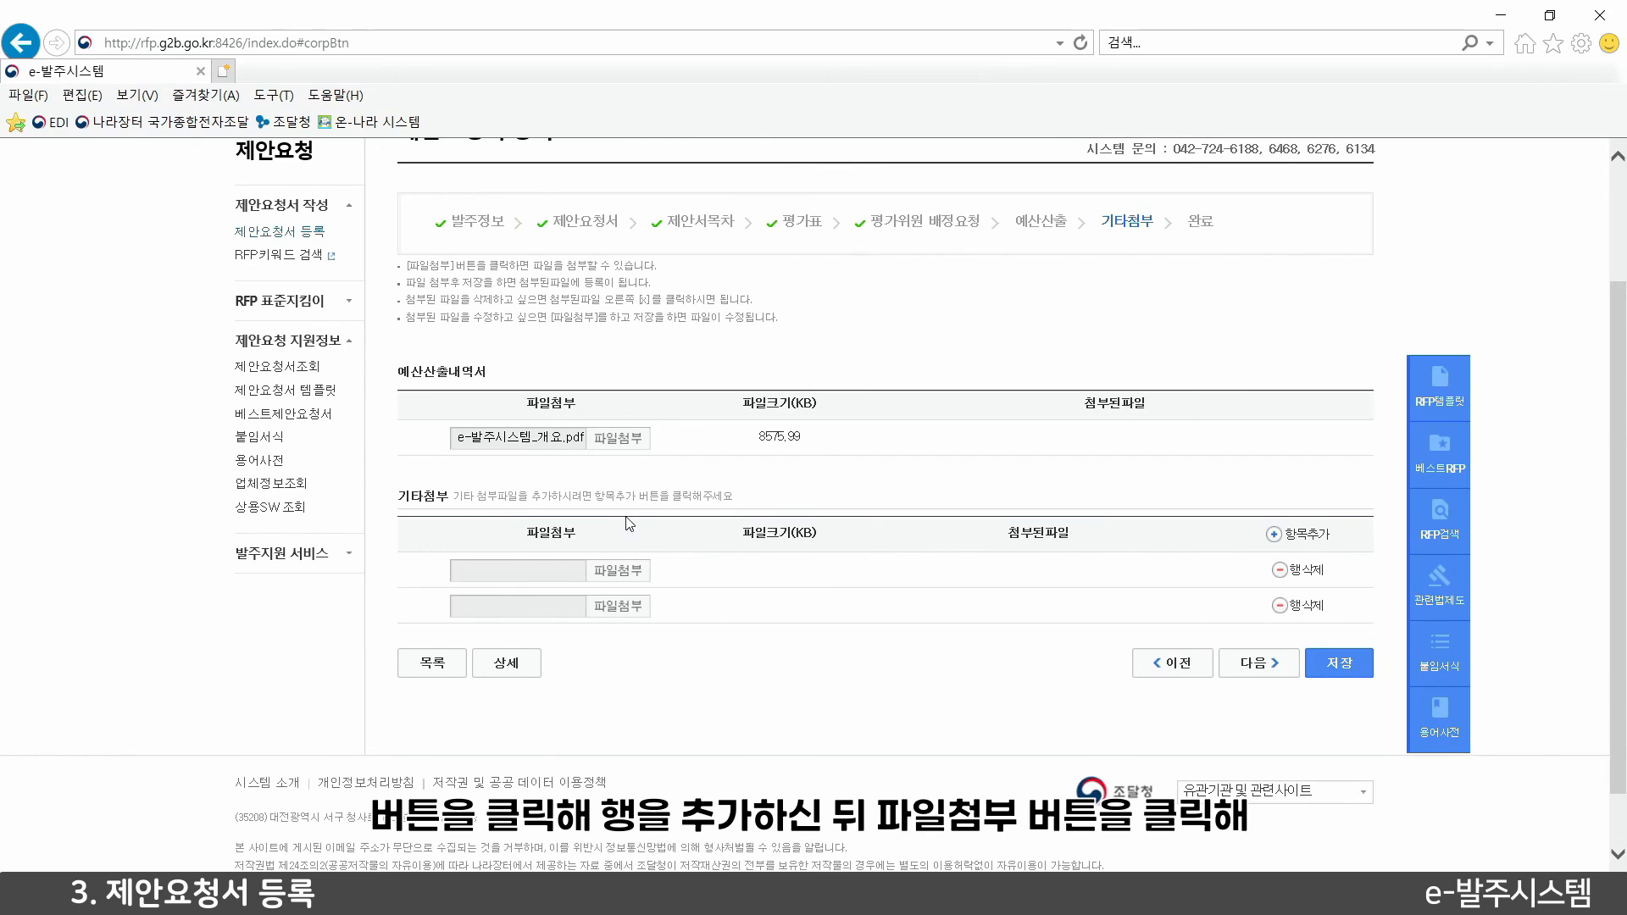
{"action": "left_click", "coordinate": [614, 570]}
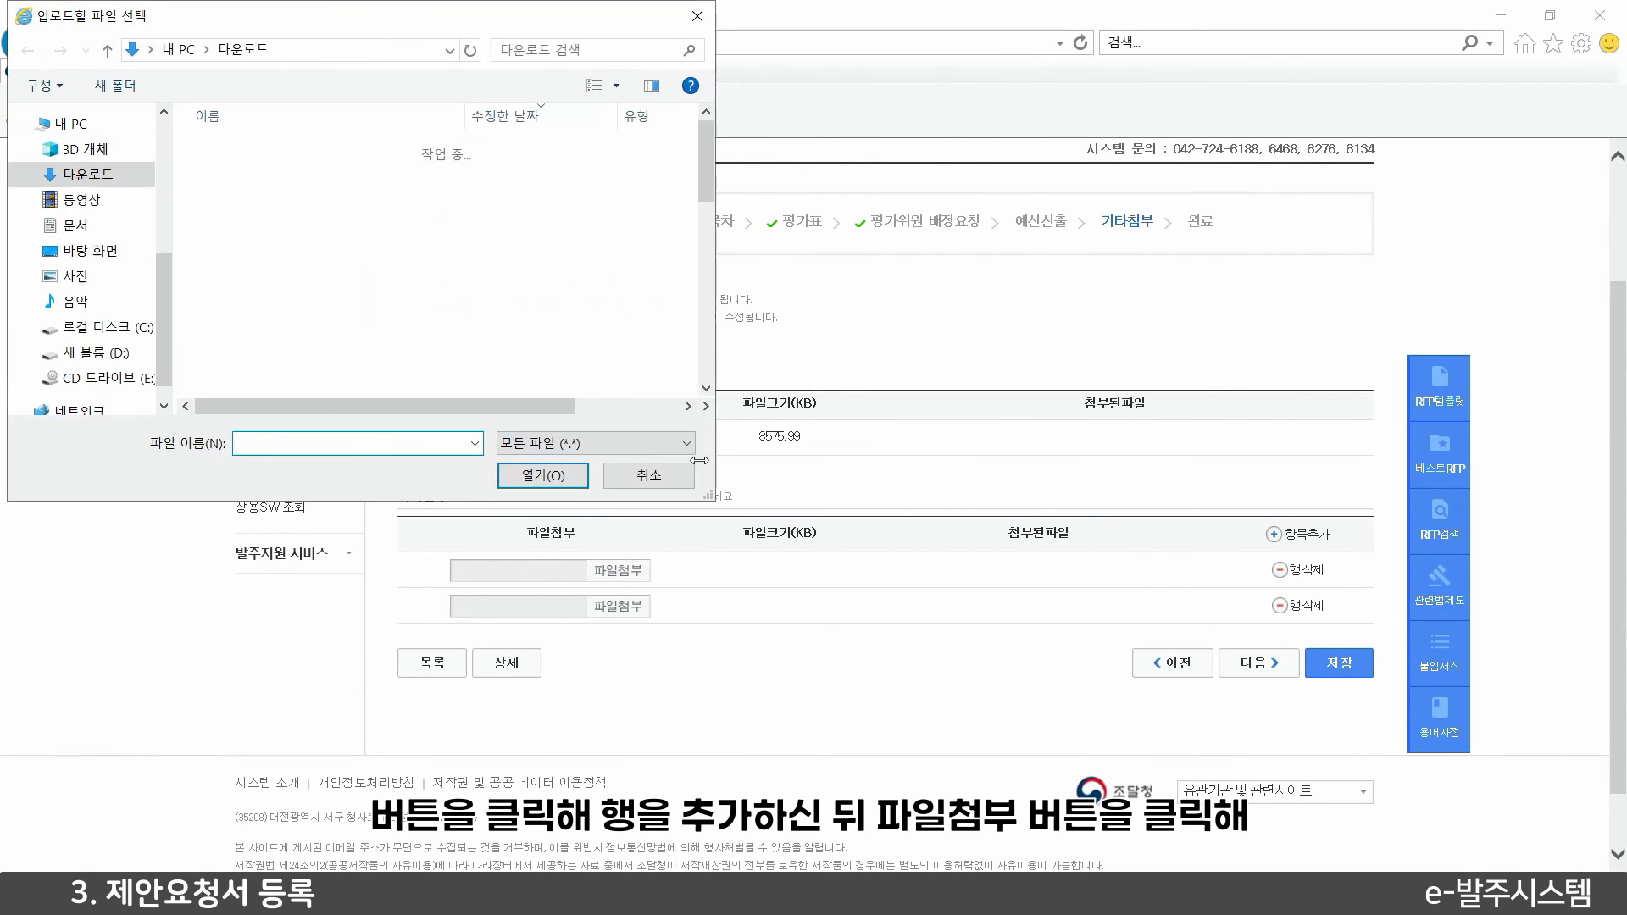
{"action": "double_click", "coordinate": [288, 173]}
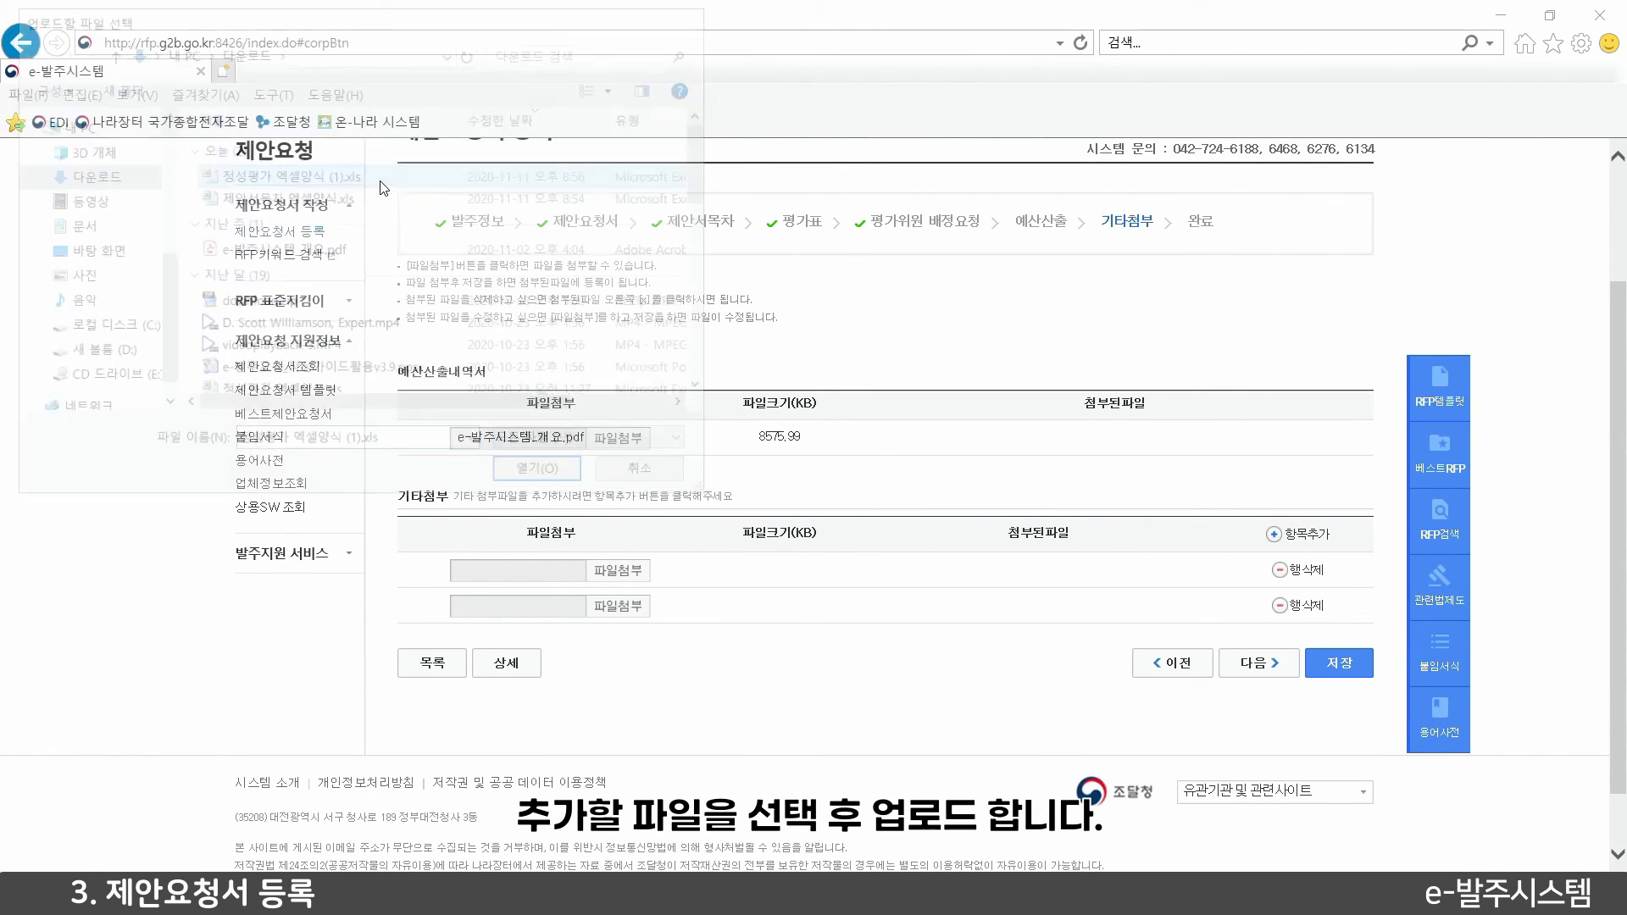
{"action": "left_click", "coordinate": [614, 607]}
{"action": "double_click", "coordinate": [291, 203]}
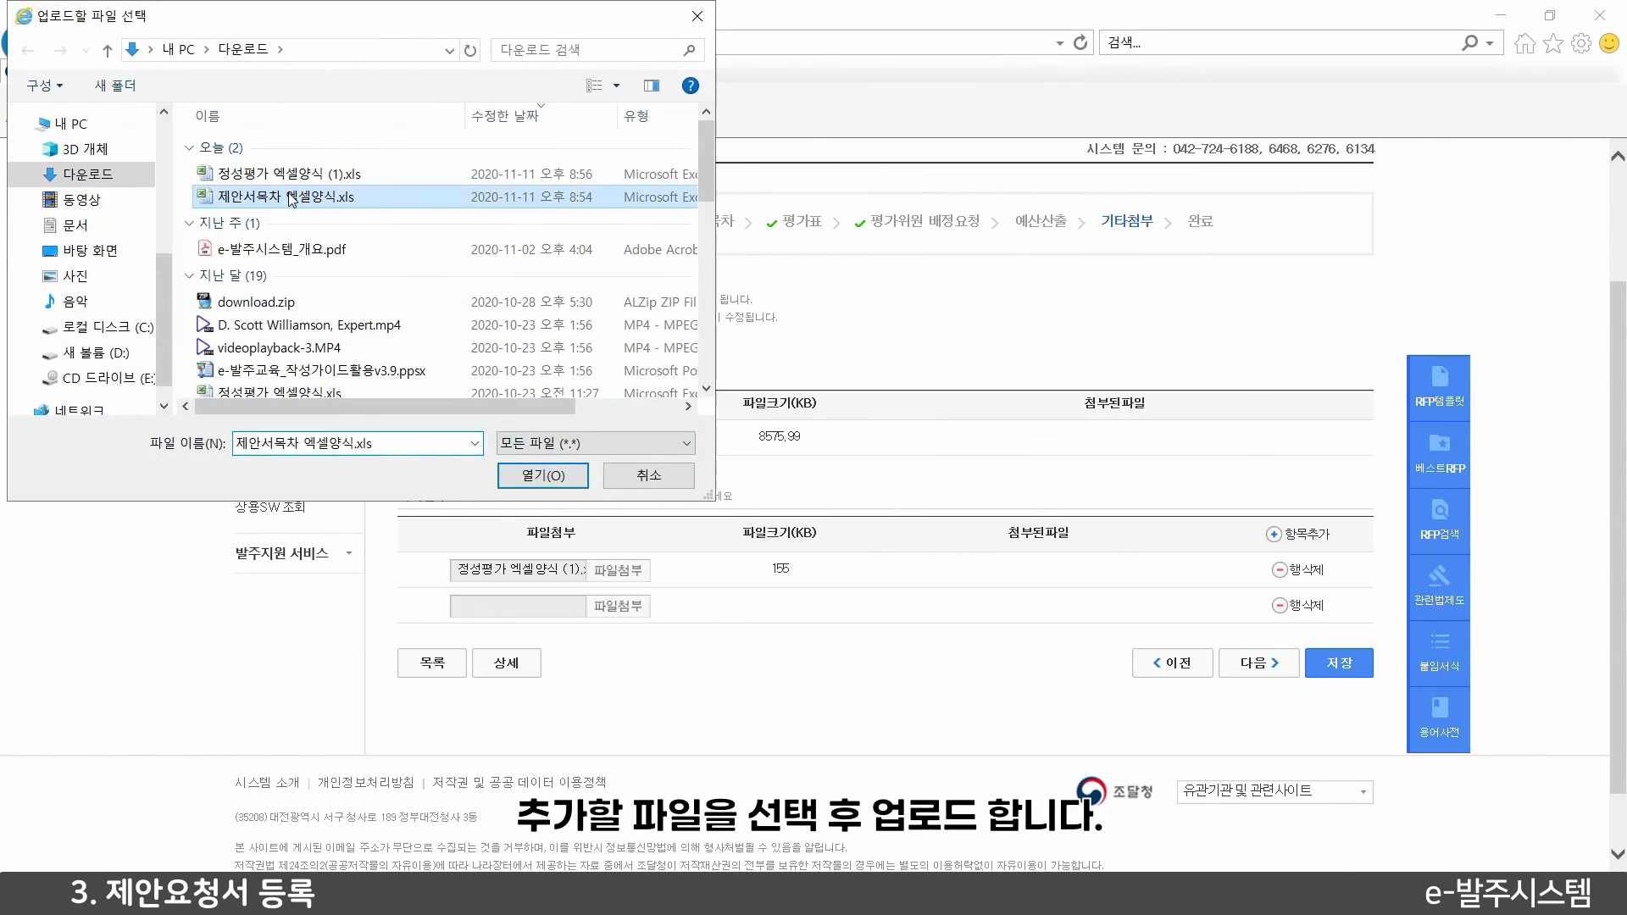
Save the 기타첨부 stage so that all selected files are uploaded, accepting the save confirmation
{"action": "left_click", "coordinate": [1340, 662]}
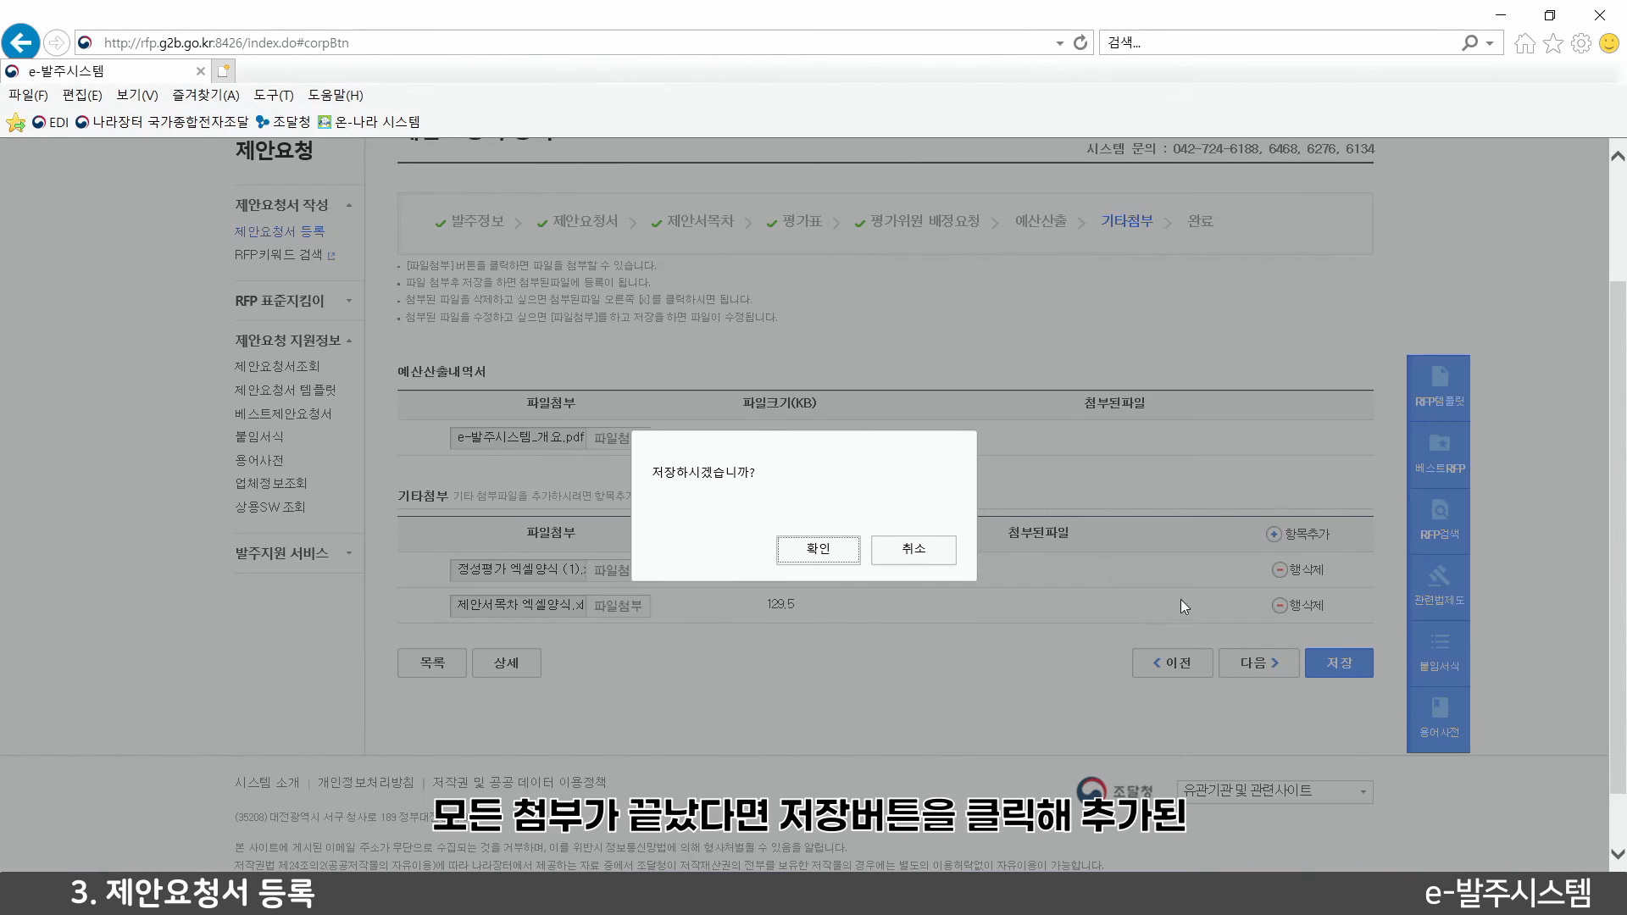
{"action": "left_click", "coordinate": [815, 549]}
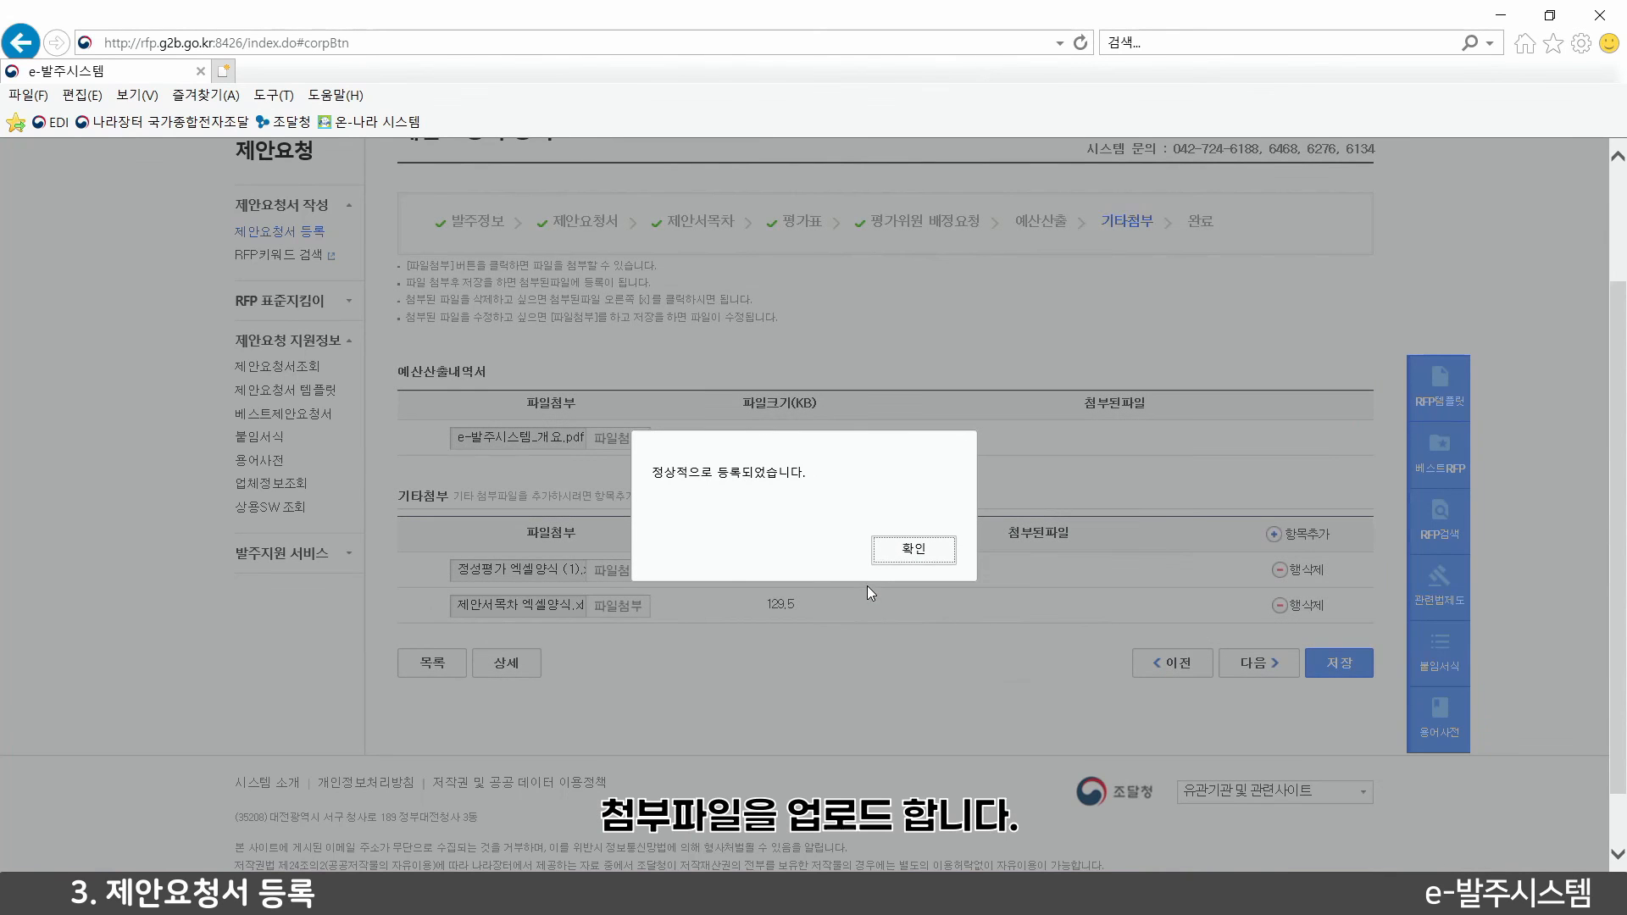
{"action": "left_click", "coordinate": [904, 543]}
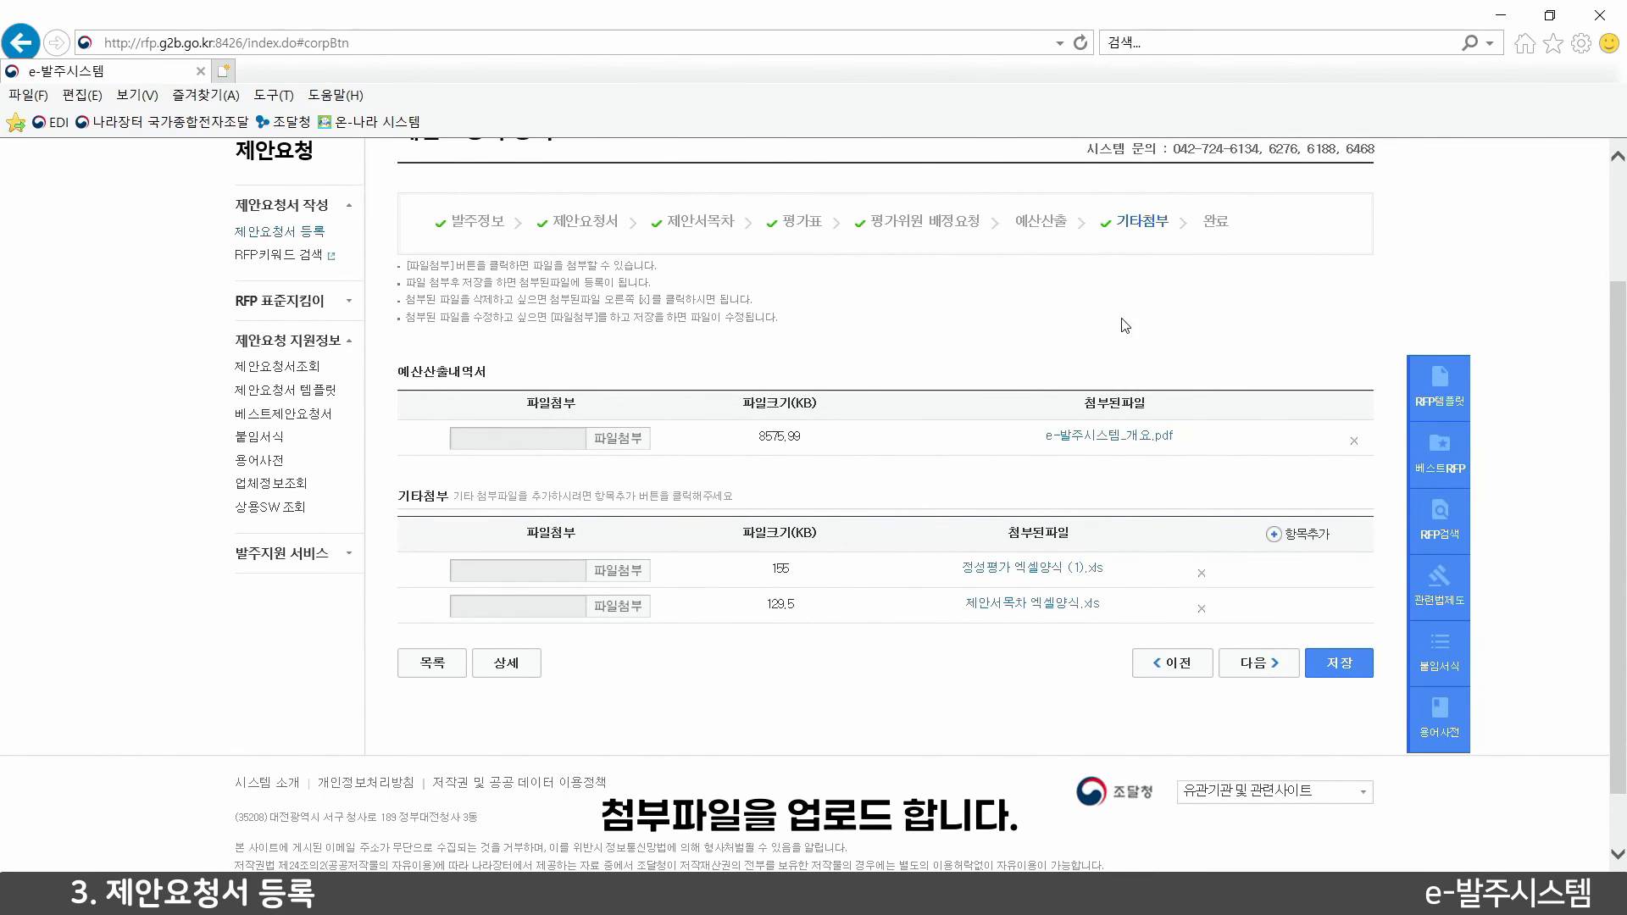
Open the 완료 stage, accepting the page move, and review the 발주정보 details and the required and completed items in the 첨부목록
{"action": "left_click", "coordinate": [1216, 221]}
{"action": "left_click", "coordinate": [836, 549]}
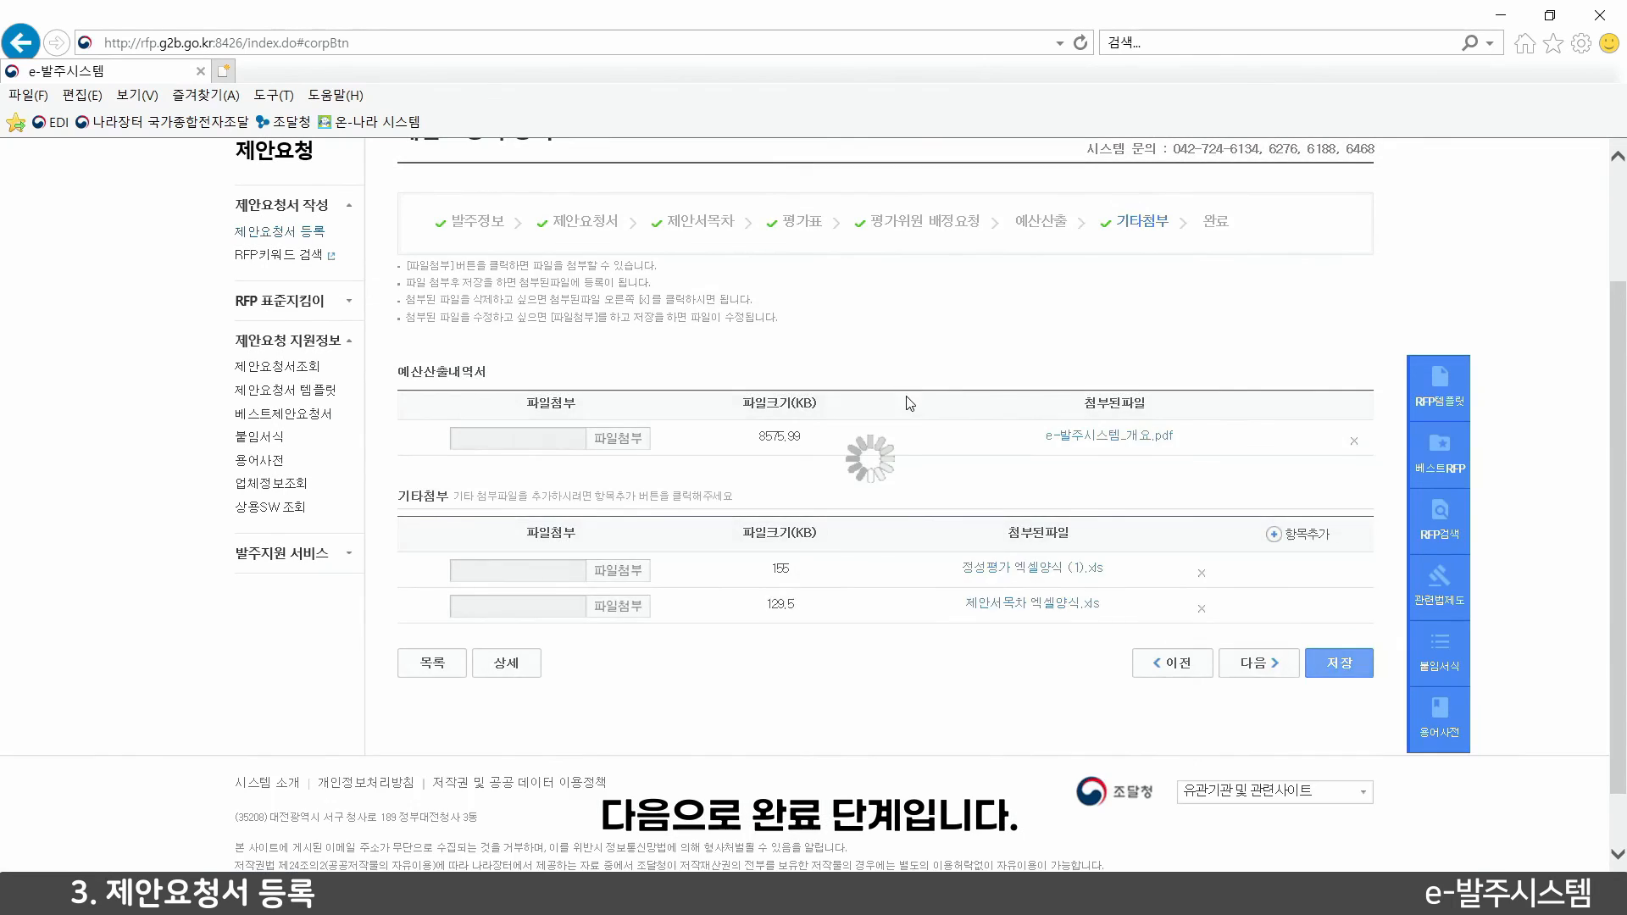
{"action": "scroll", "coordinate": [843, 356], "scroll_direction": "down", "scroll_amount": 1}
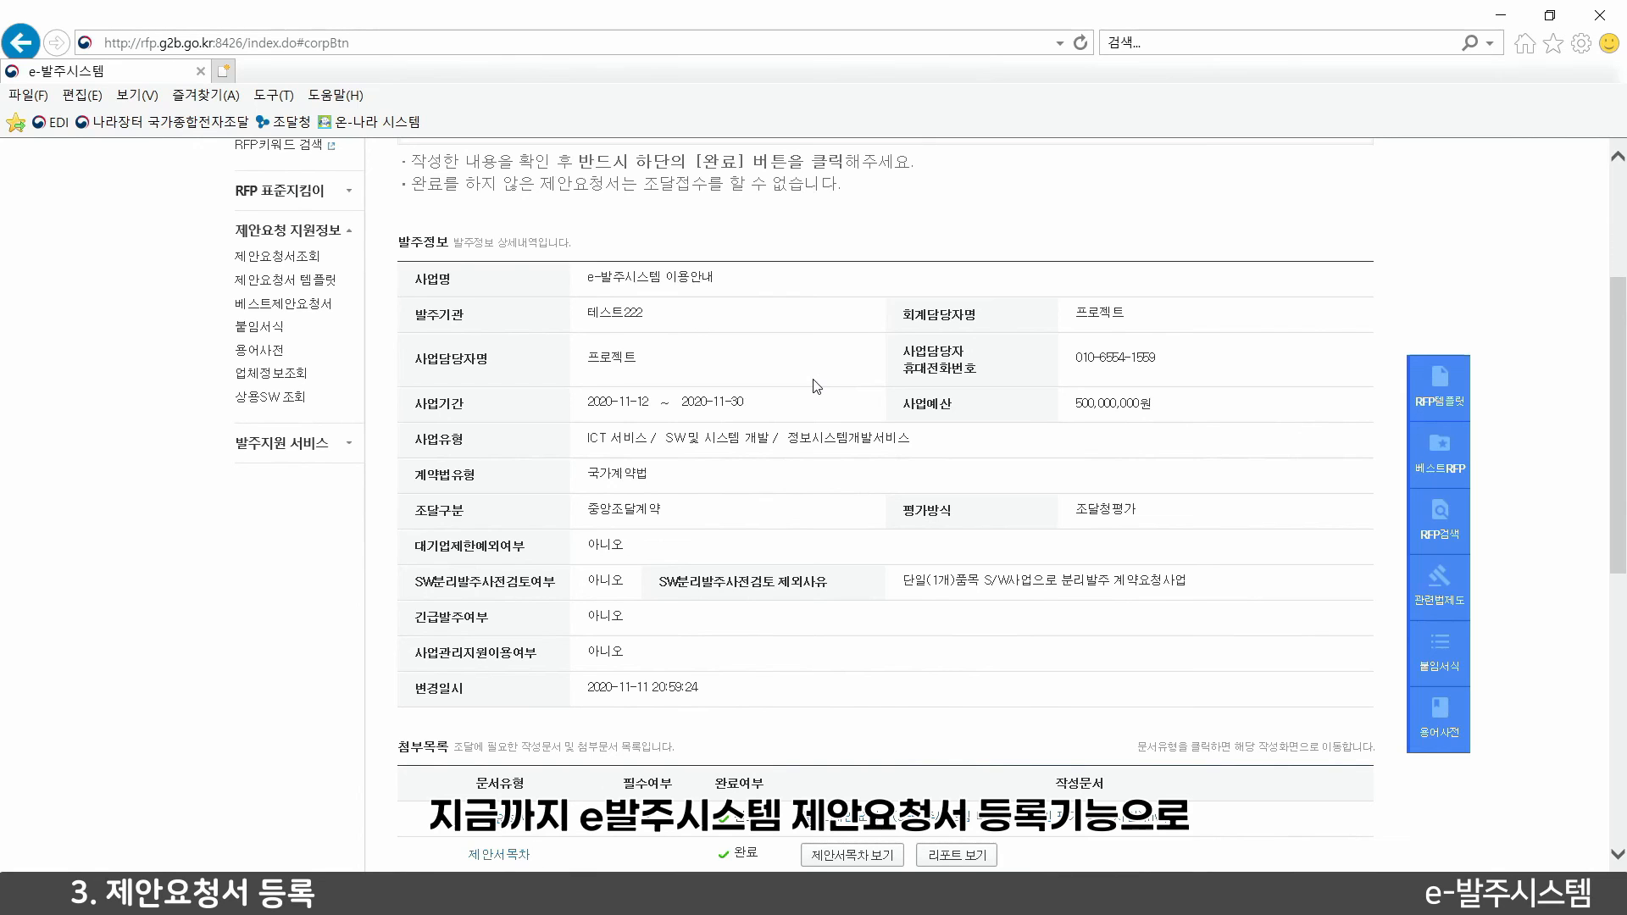
{"action": "scroll", "coordinate": [845, 379], "scroll_direction": "up", "scroll_amount": 1}
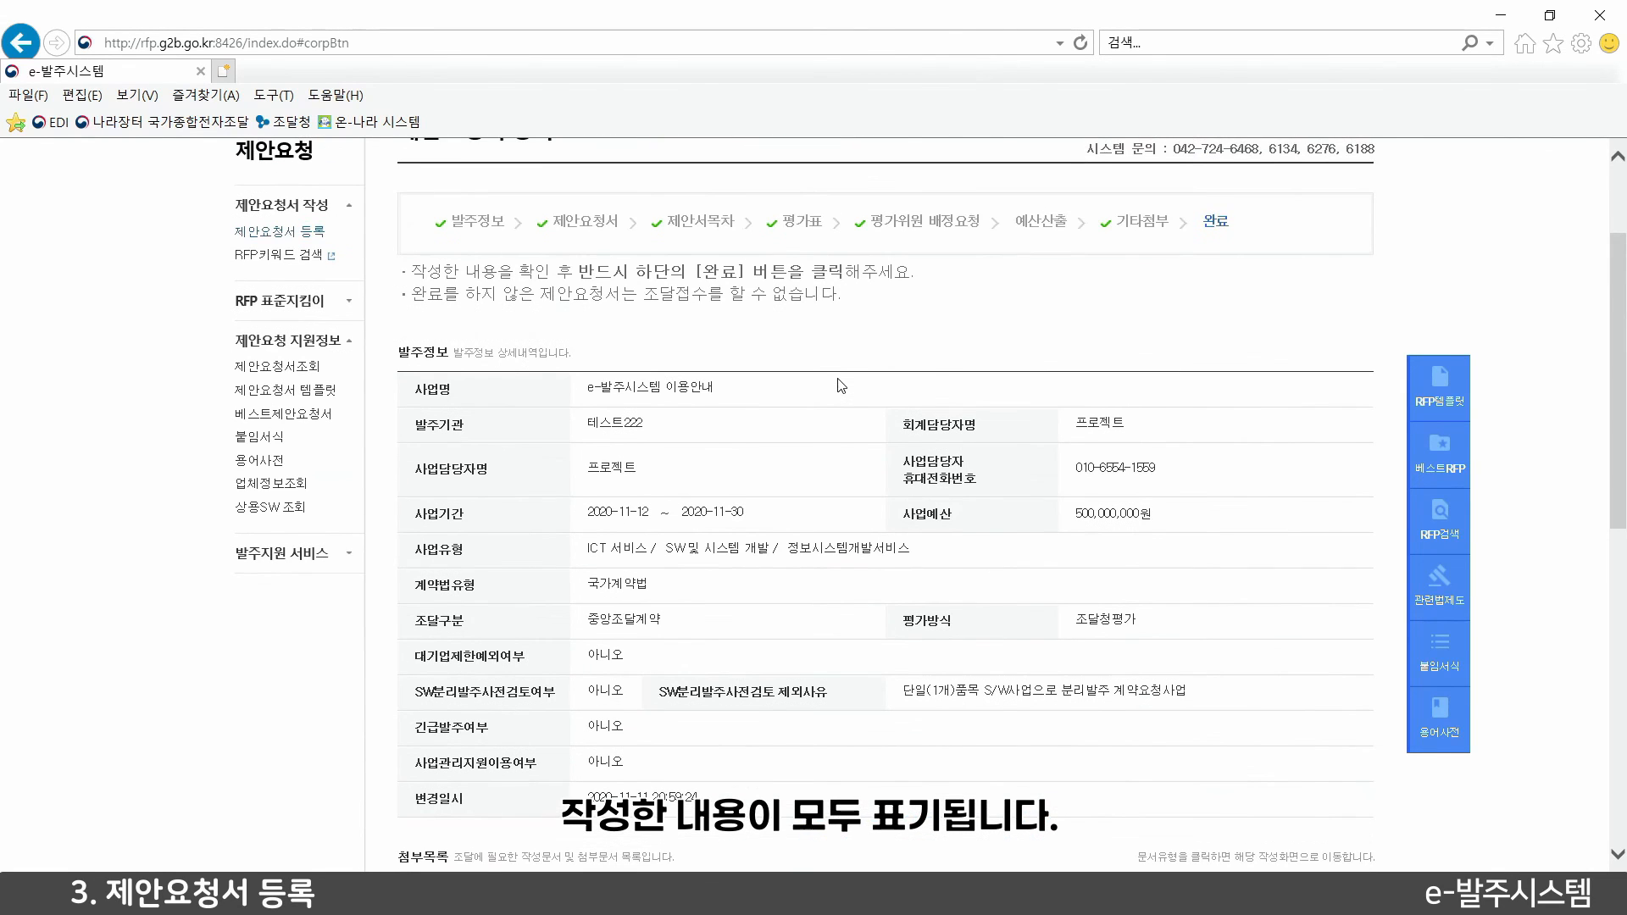
{"action": "scroll", "coordinate": [841, 386], "scroll_direction": "down", "scroll_amount": 1}
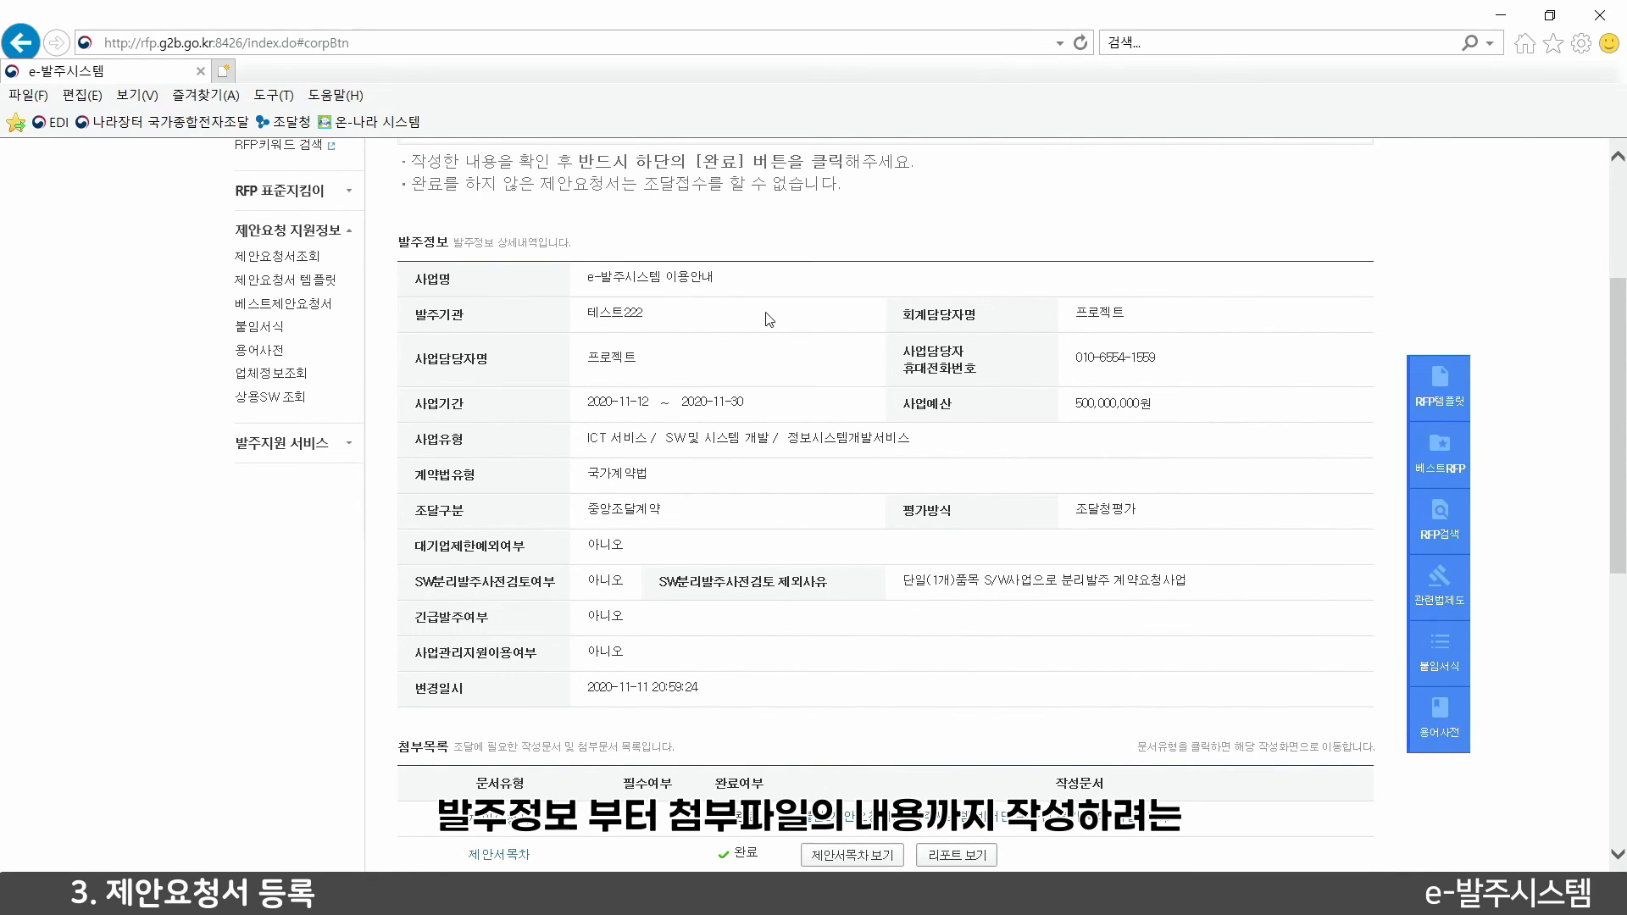
{"action": "scroll", "coordinate": [841, 336], "scroll_direction": "down", "scroll_amount": 1}
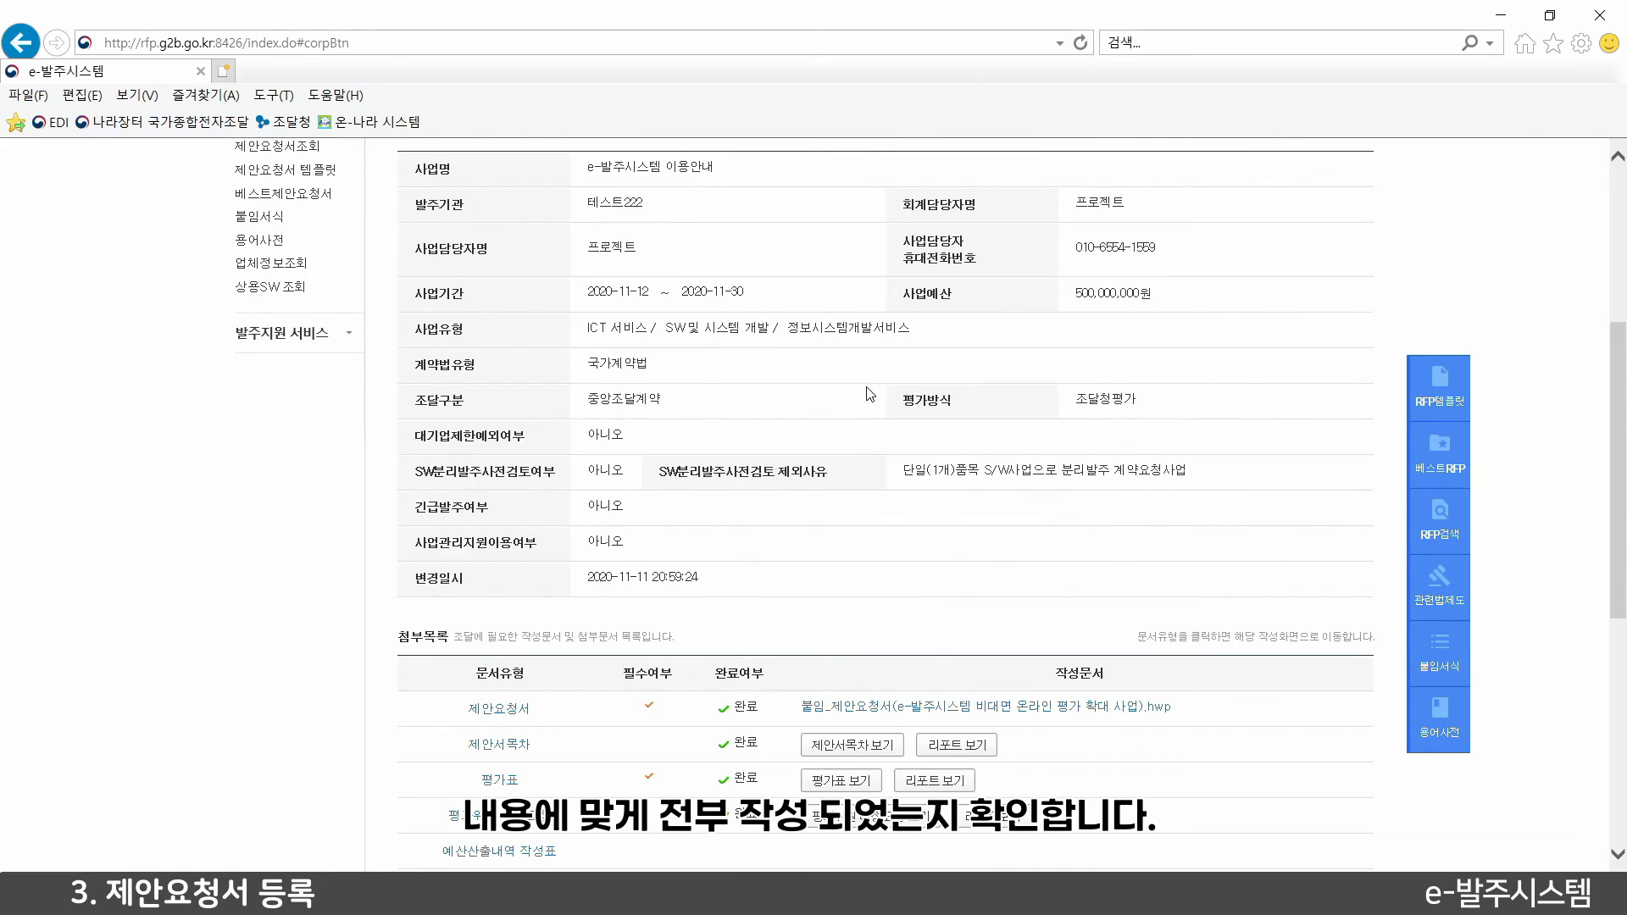
{"action": "scroll", "coordinate": [870, 395], "scroll_direction": "down", "scroll_amount": 1}
{"action": "scroll", "coordinate": [870, 395], "scroll_direction": "down", "scroll_amount": 1}
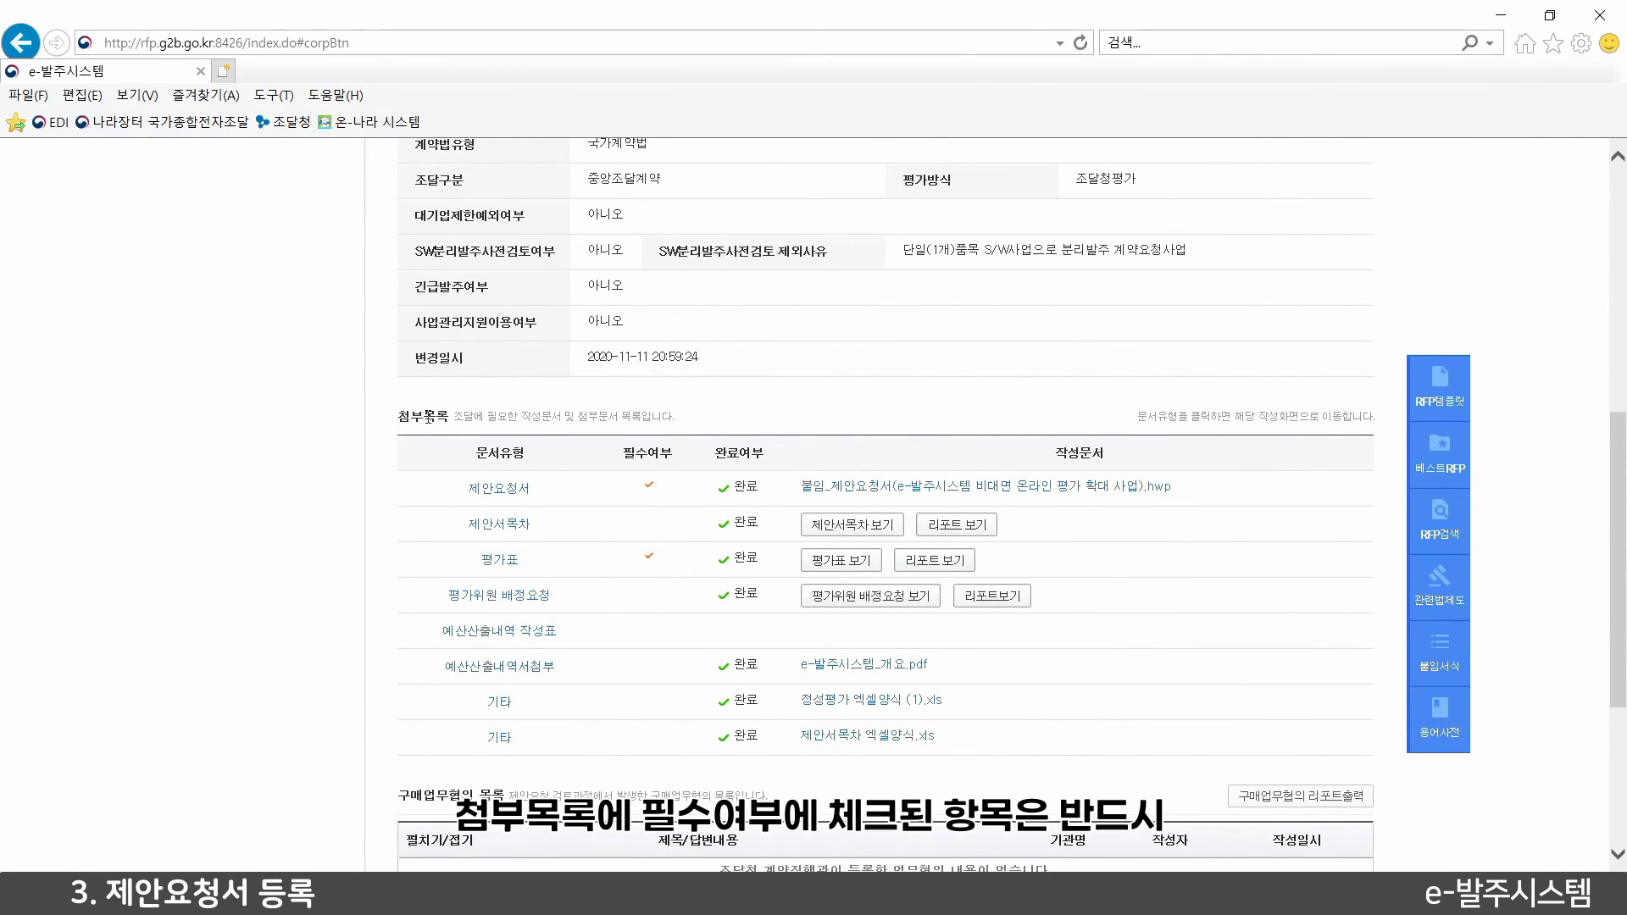
{"action": "scroll", "coordinate": [705, 432], "scroll_direction": "down", "scroll_amount": 1}
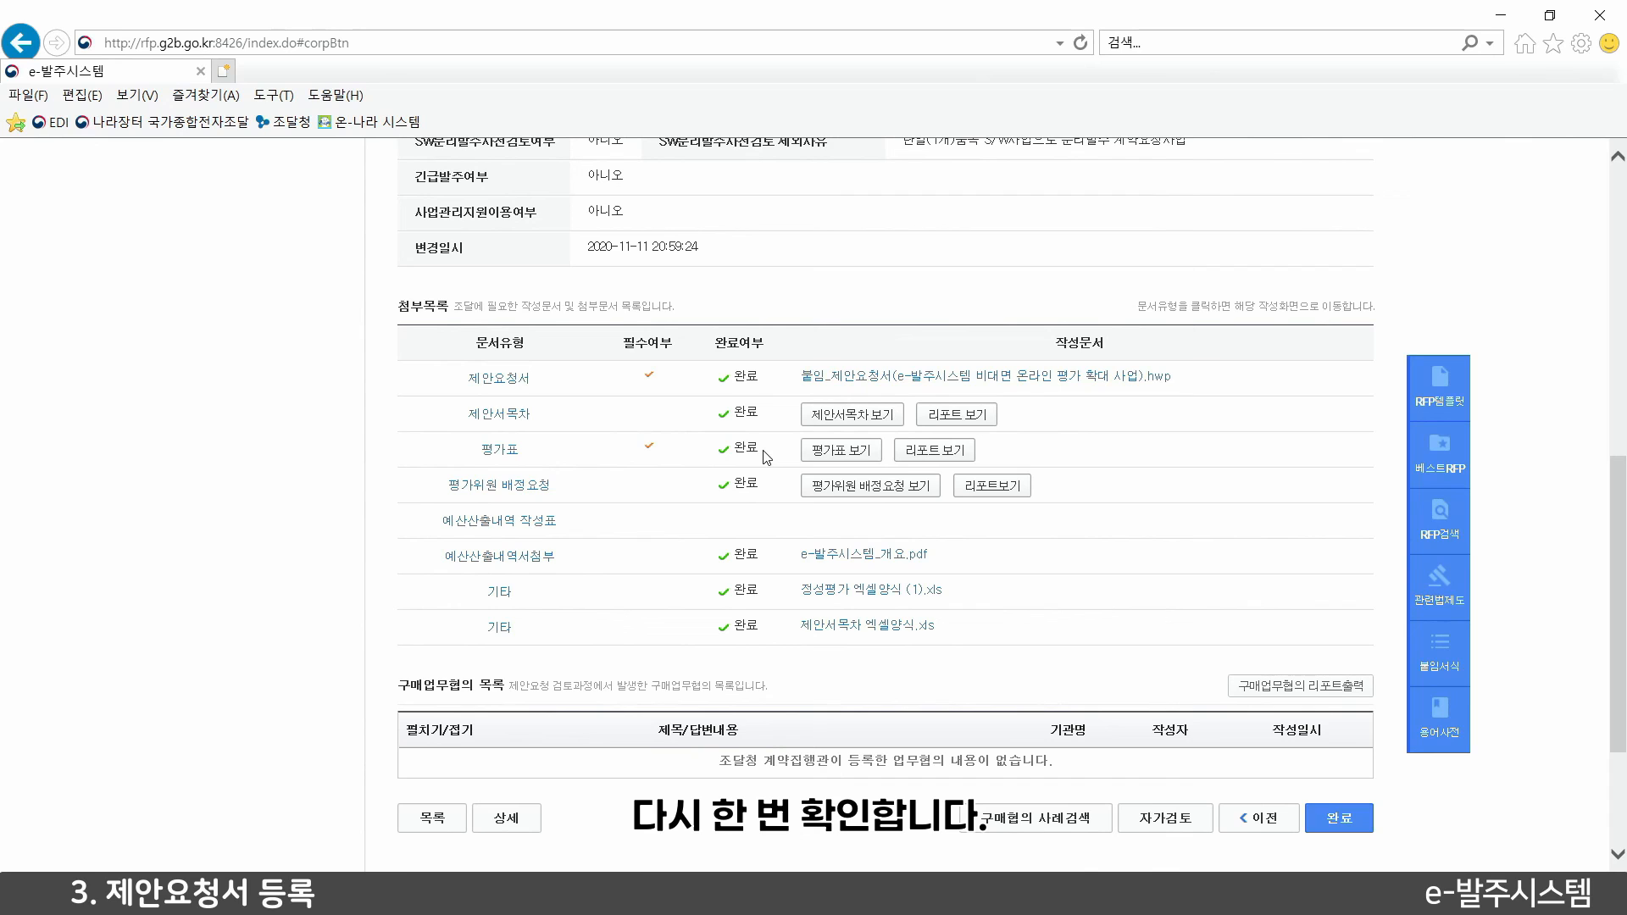
{"action": "scroll", "coordinate": [767, 458], "scroll_direction": "down", "scroll_amount": 3}
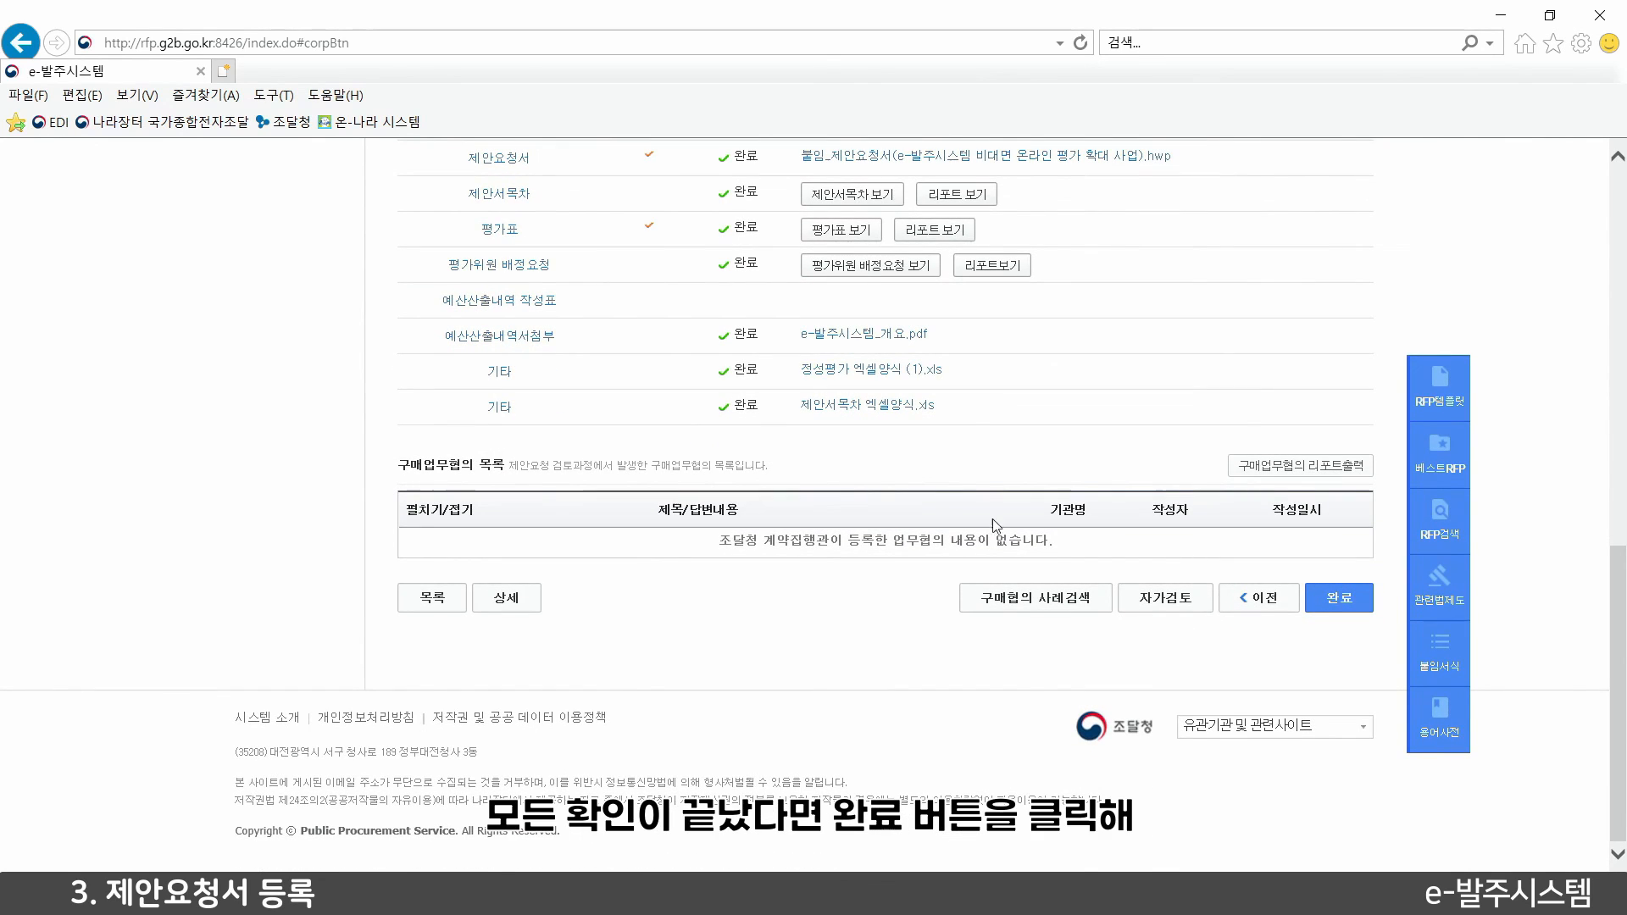
Complete the proposal request registration, confirming the submission and acknowledging the notices
{"action": "left_click", "coordinate": [1338, 604]}
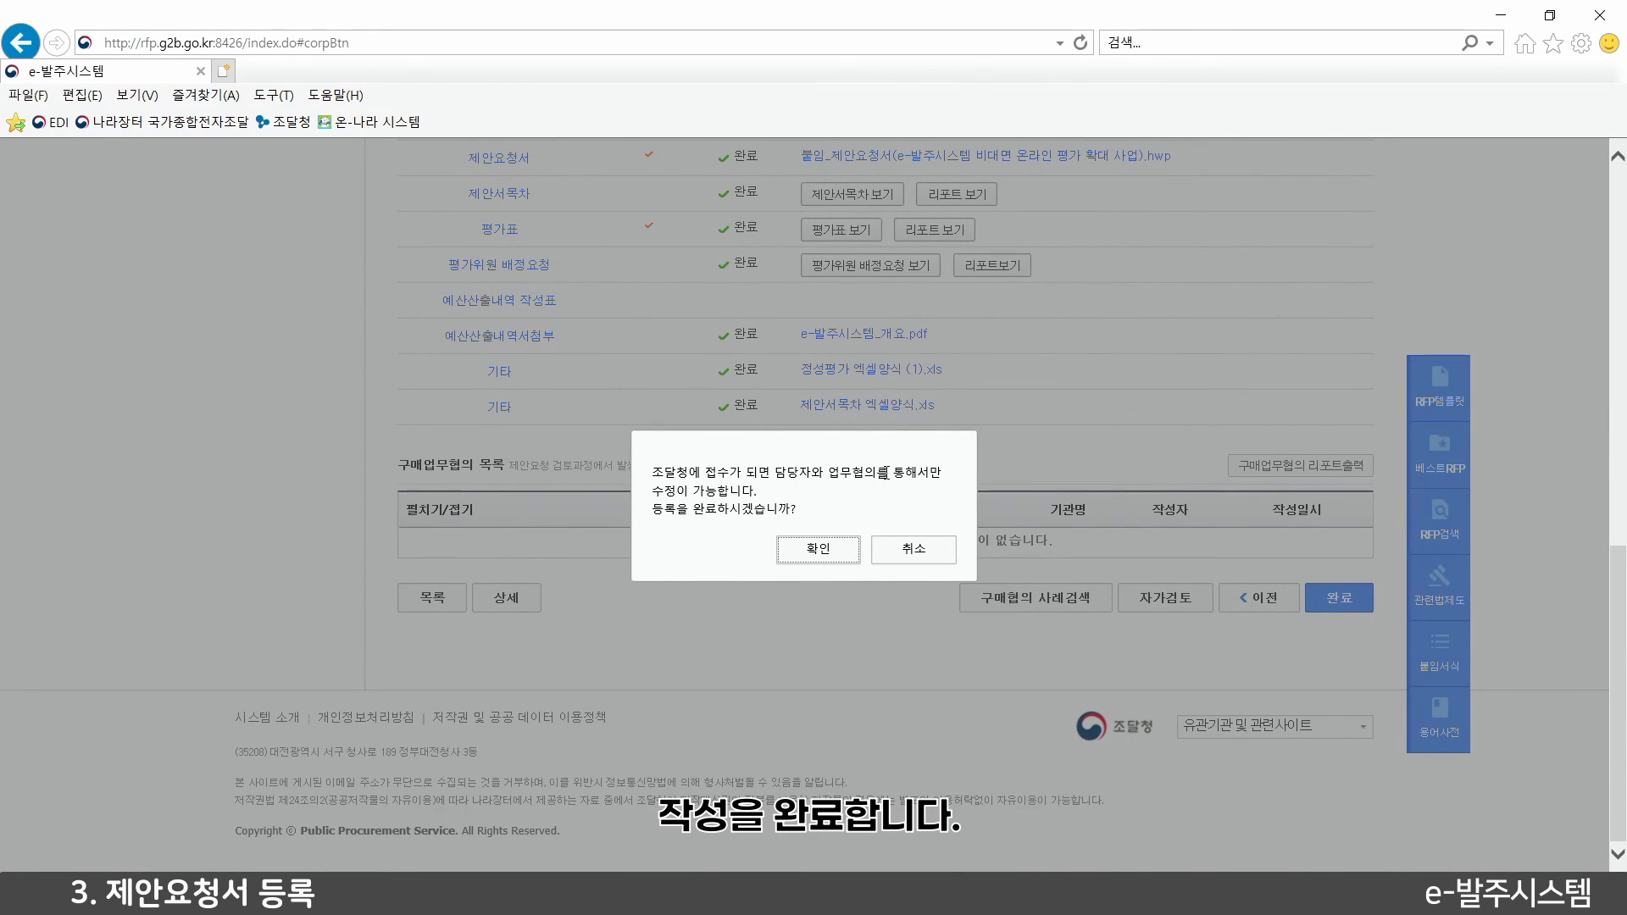
{"action": "left_click", "coordinate": [820, 553]}
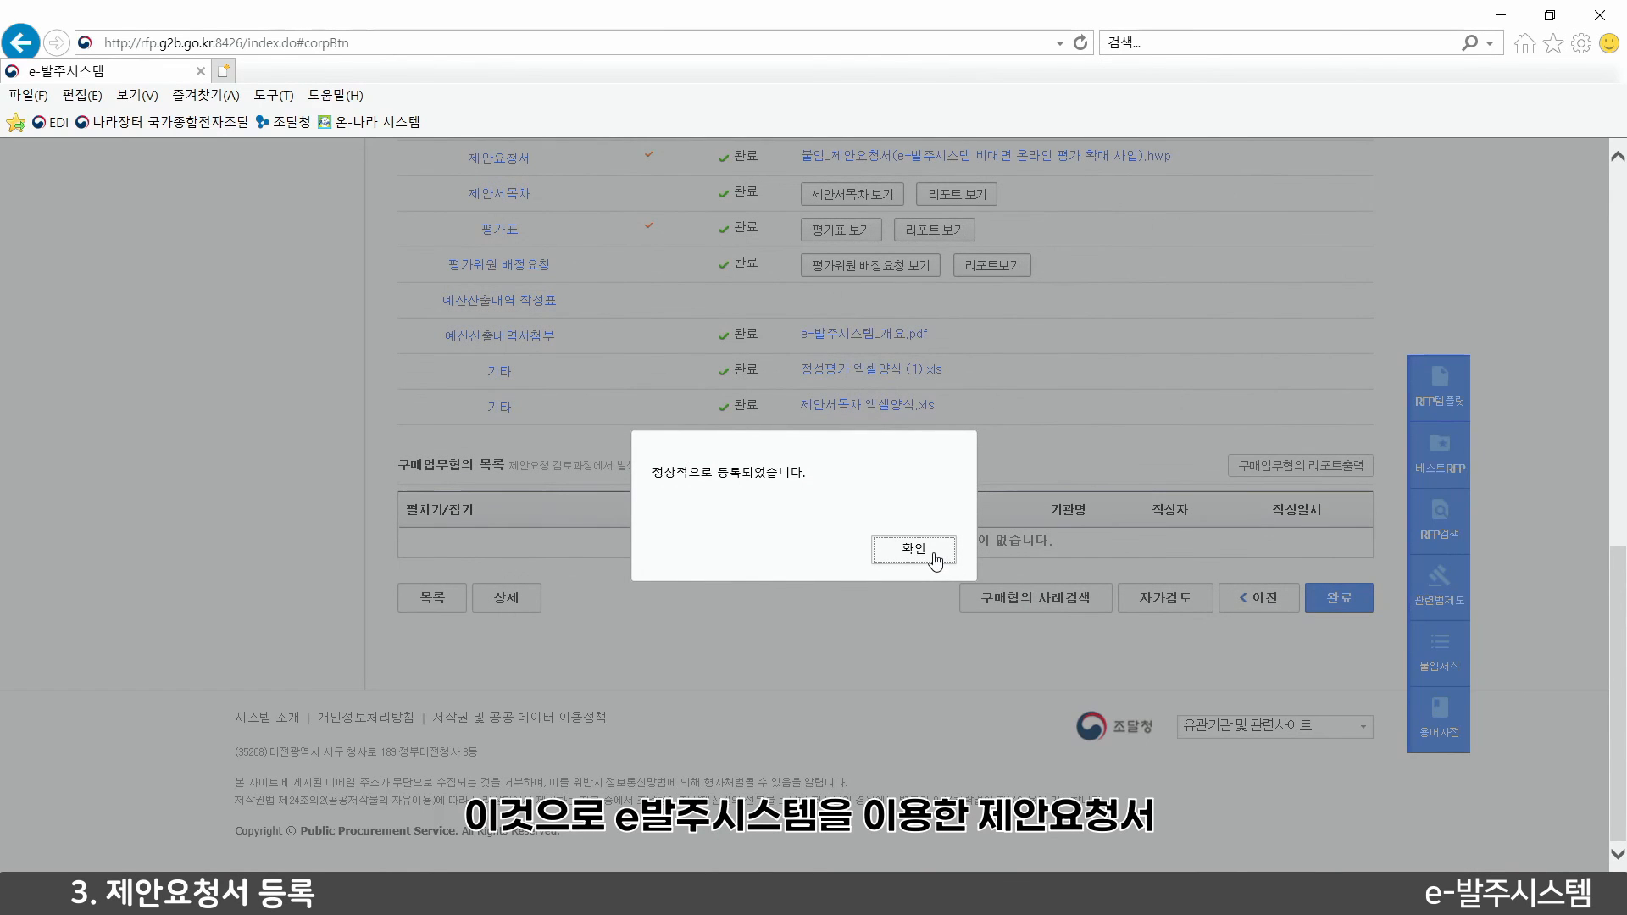
{"action": "left_click", "coordinate": [936, 559]}
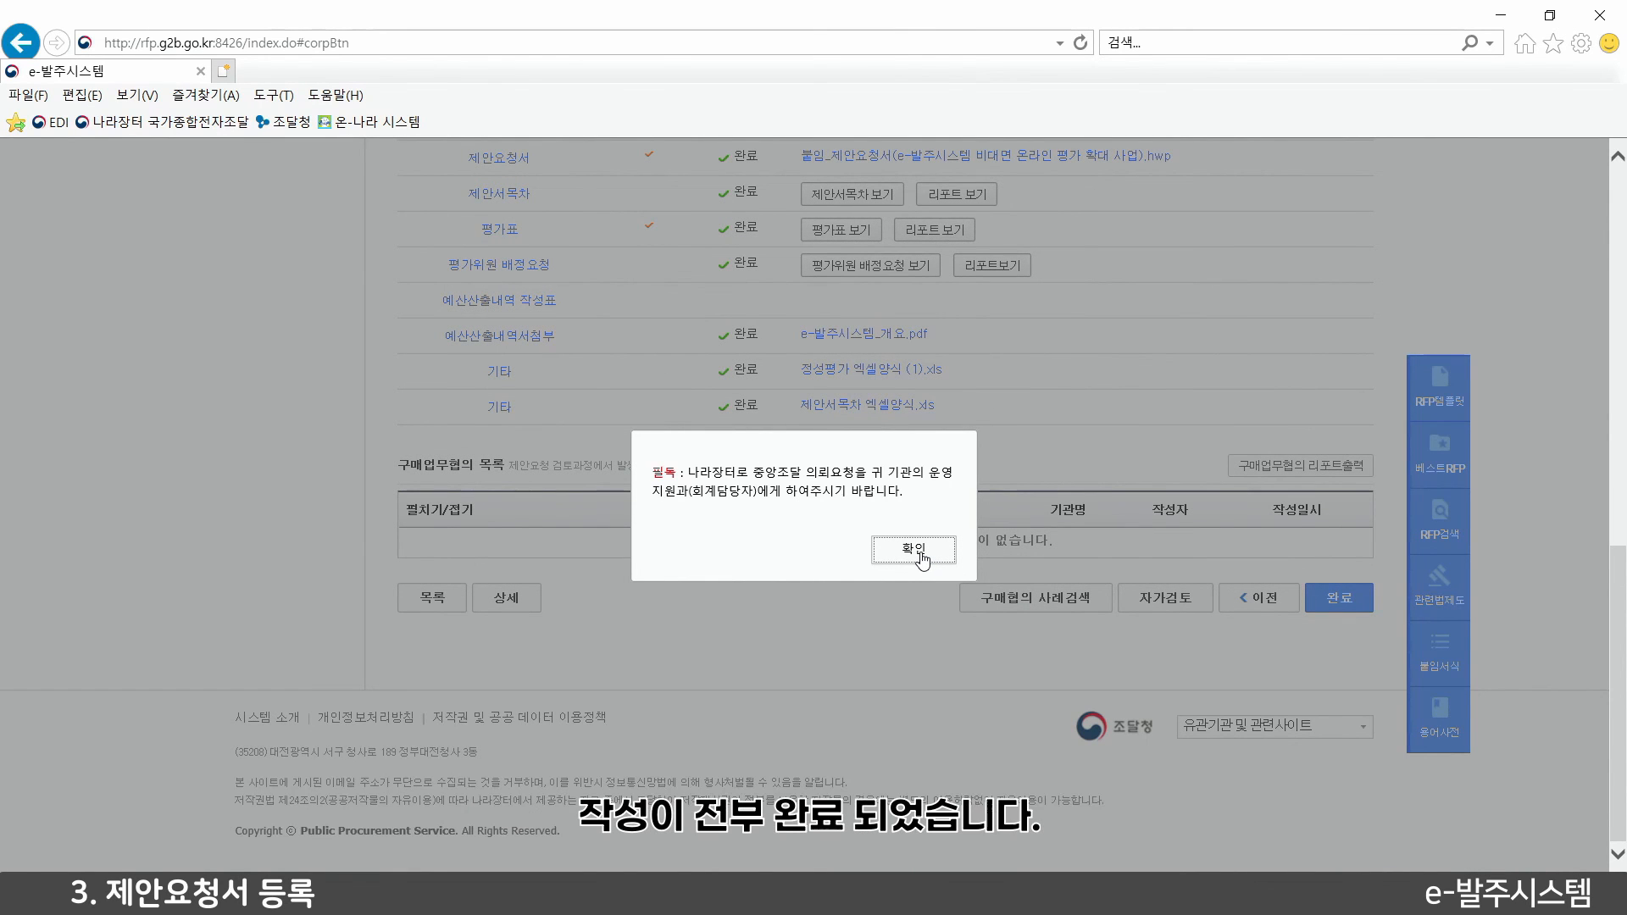
{"action": "left_click", "coordinate": [921, 555]}
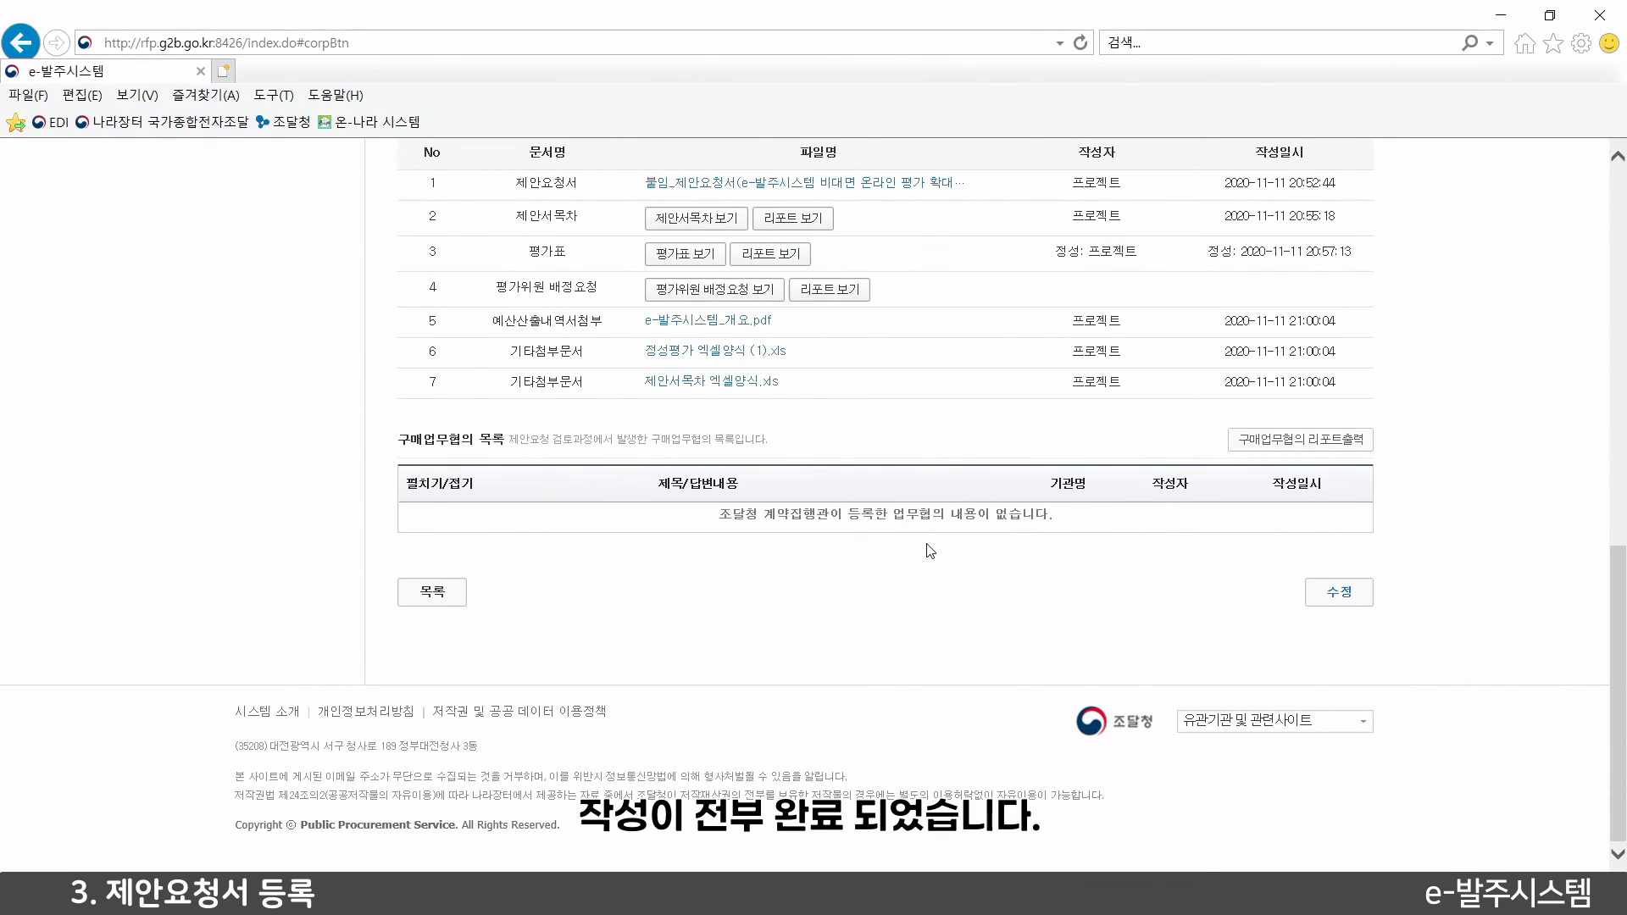
Look over the registered request's document list and 발주정보, and check who is entered as 회계담당자명
{"action": "scroll", "coordinate": [928, 549], "scroll_direction": "up", "scroll_amount": 4}
{"action": "scroll", "coordinate": [928, 546], "scroll_direction": "down", "scroll_amount": 4}
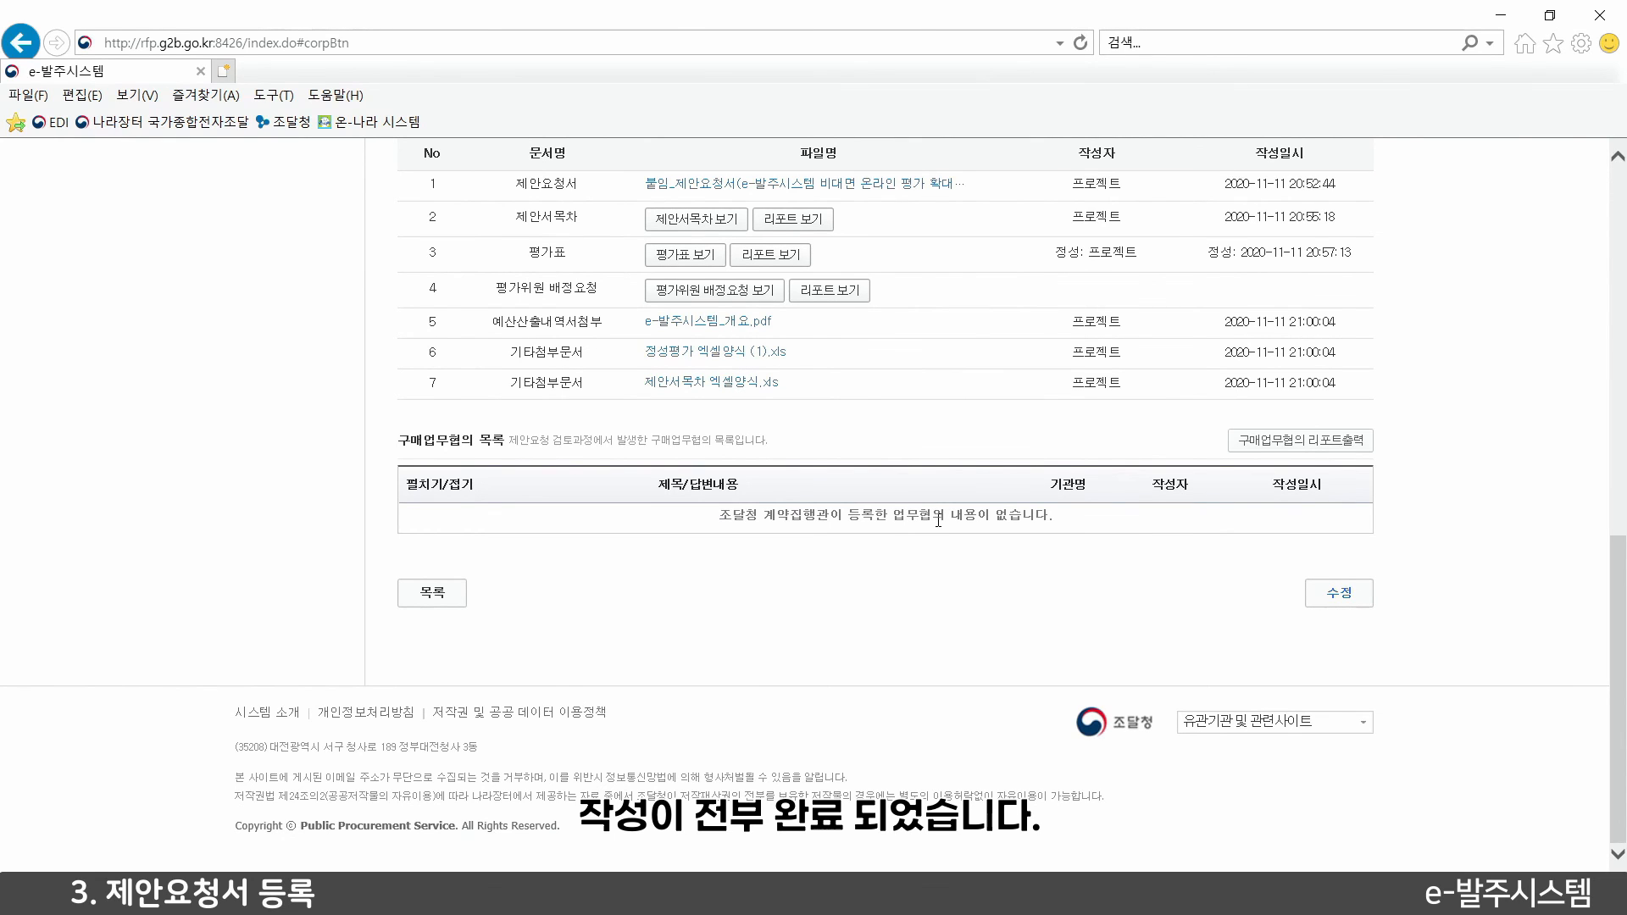
{"action": "scroll", "coordinate": [923, 547], "scroll_direction": "up", "scroll_amount": 10}
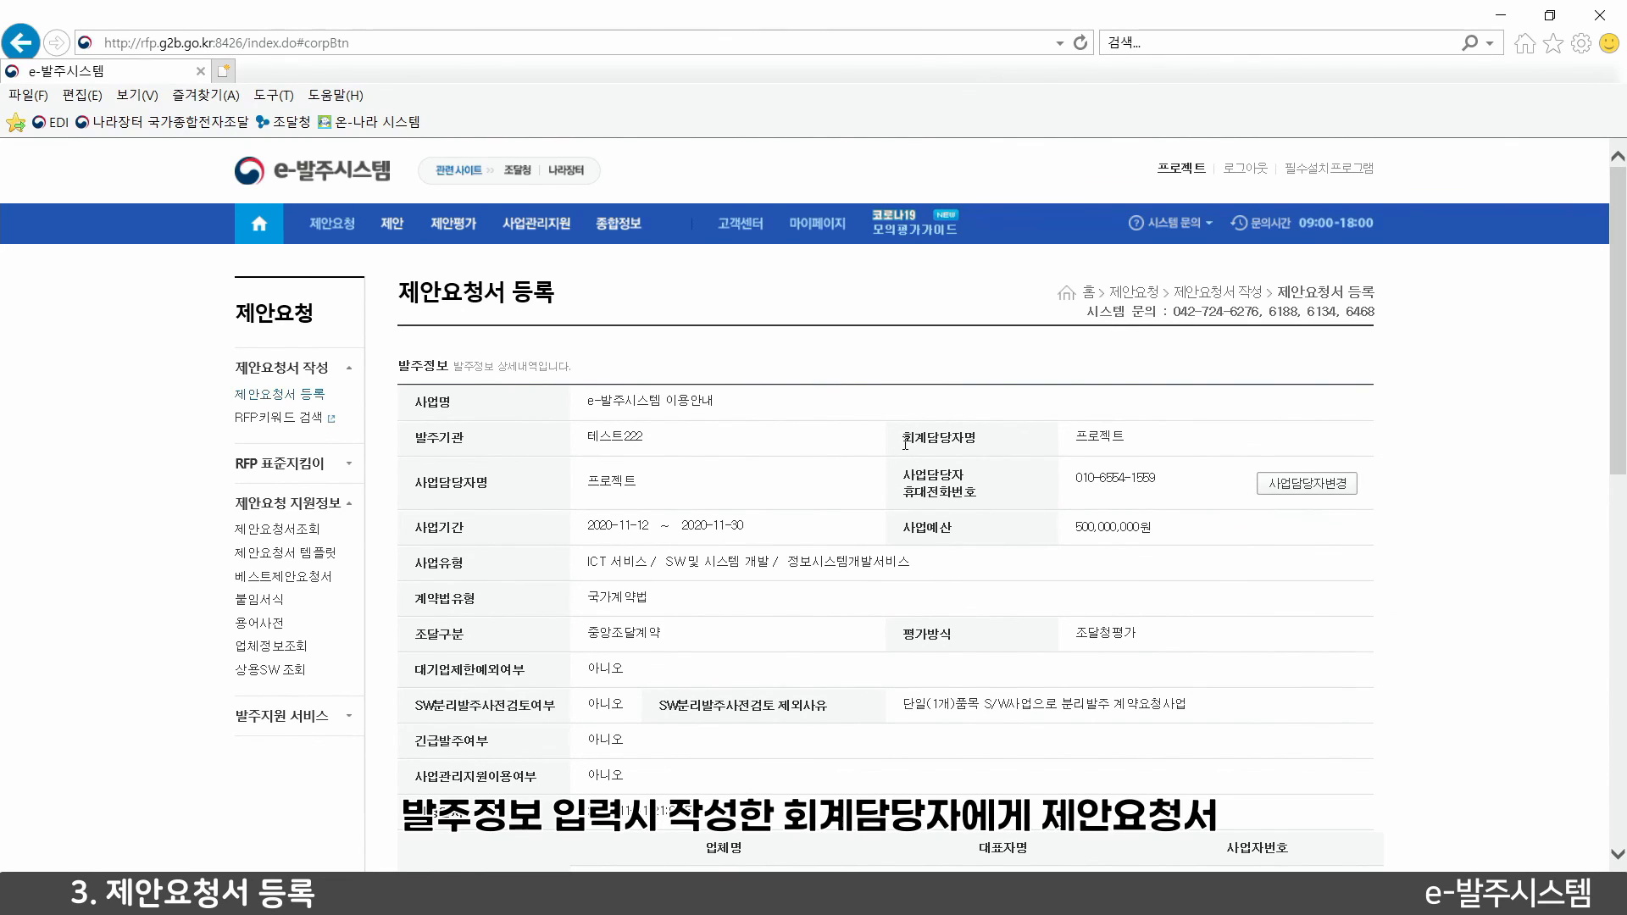
{"action": "left_click_drag", "start_coordinate": [905, 441], "coordinate": [1142, 438]}
{"action": "left_click", "coordinate": [1015, 462]}
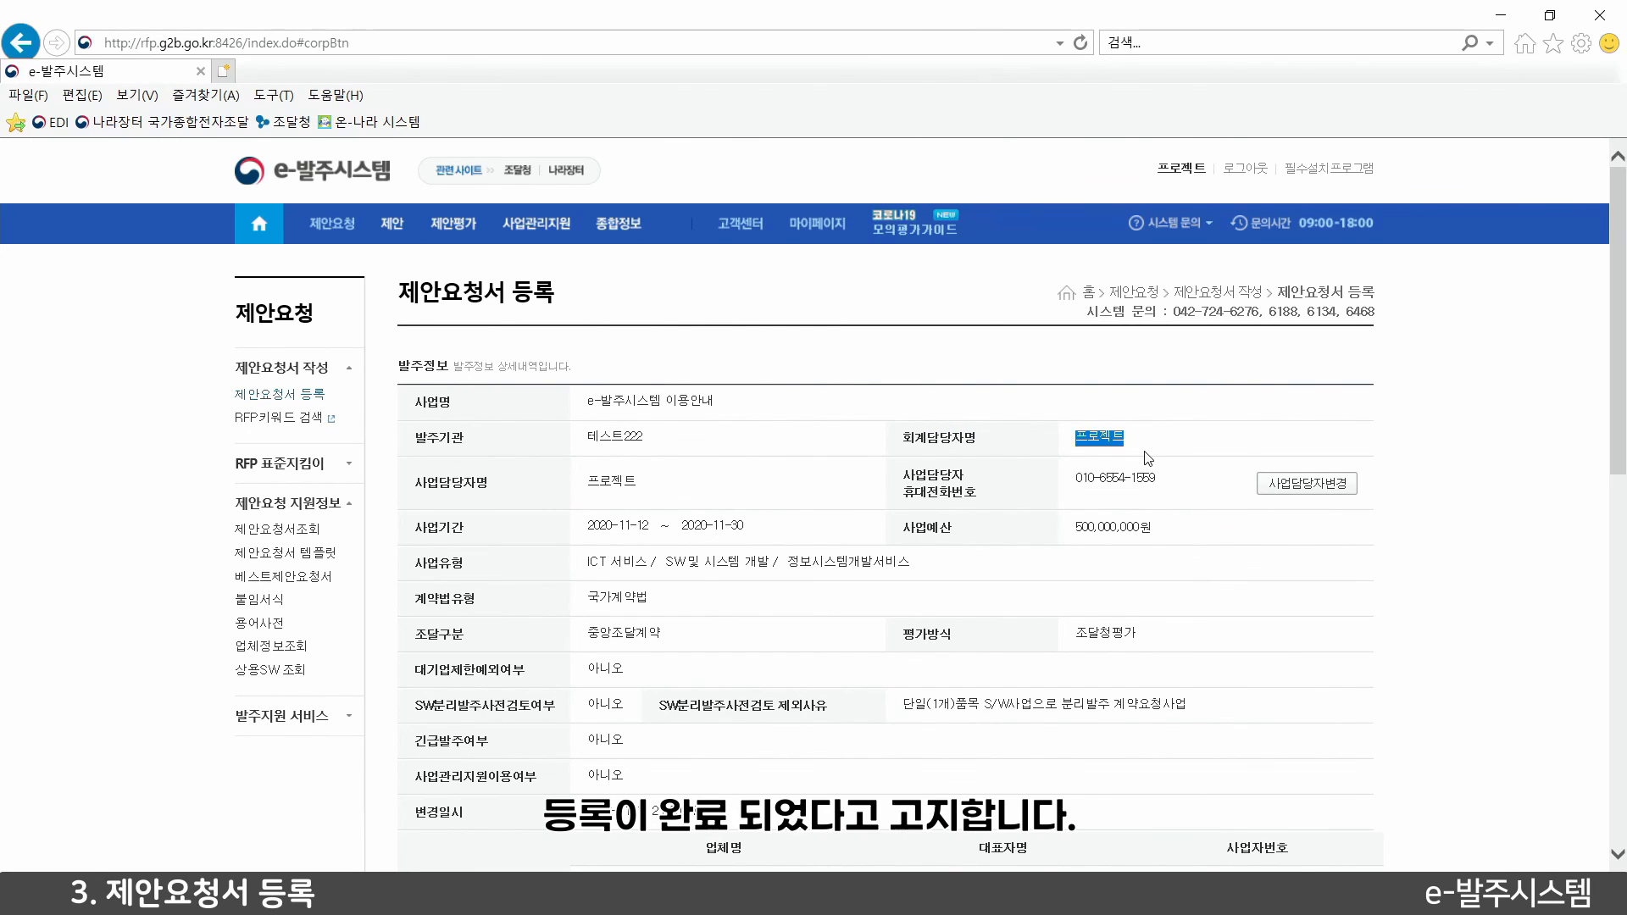
{"action": "left_click", "coordinate": [1133, 437]}
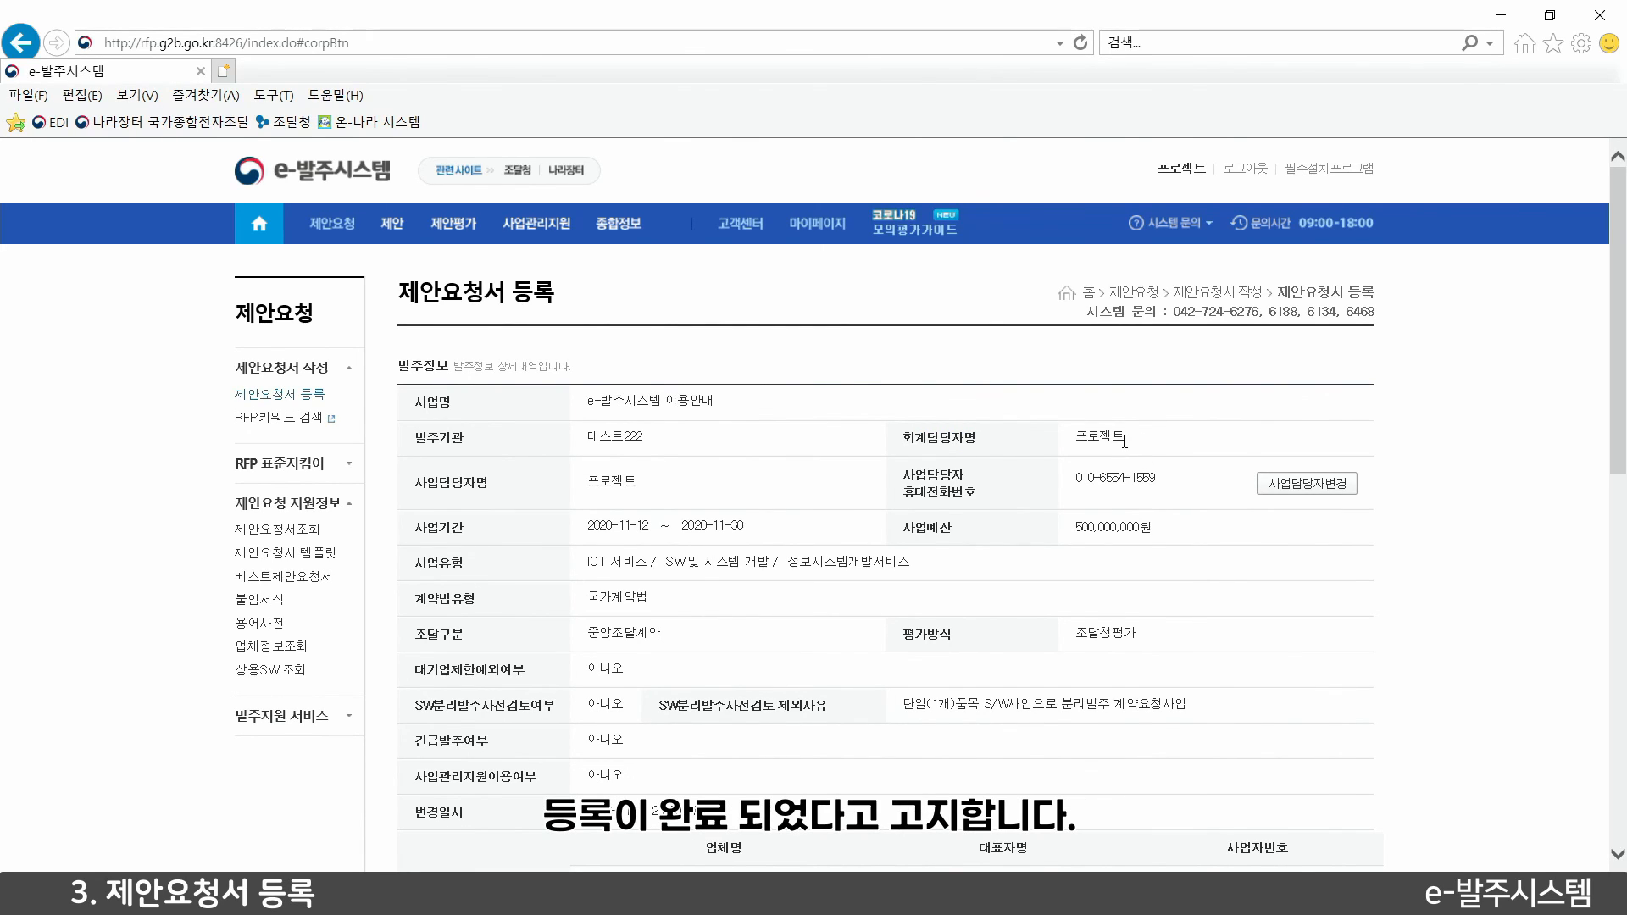